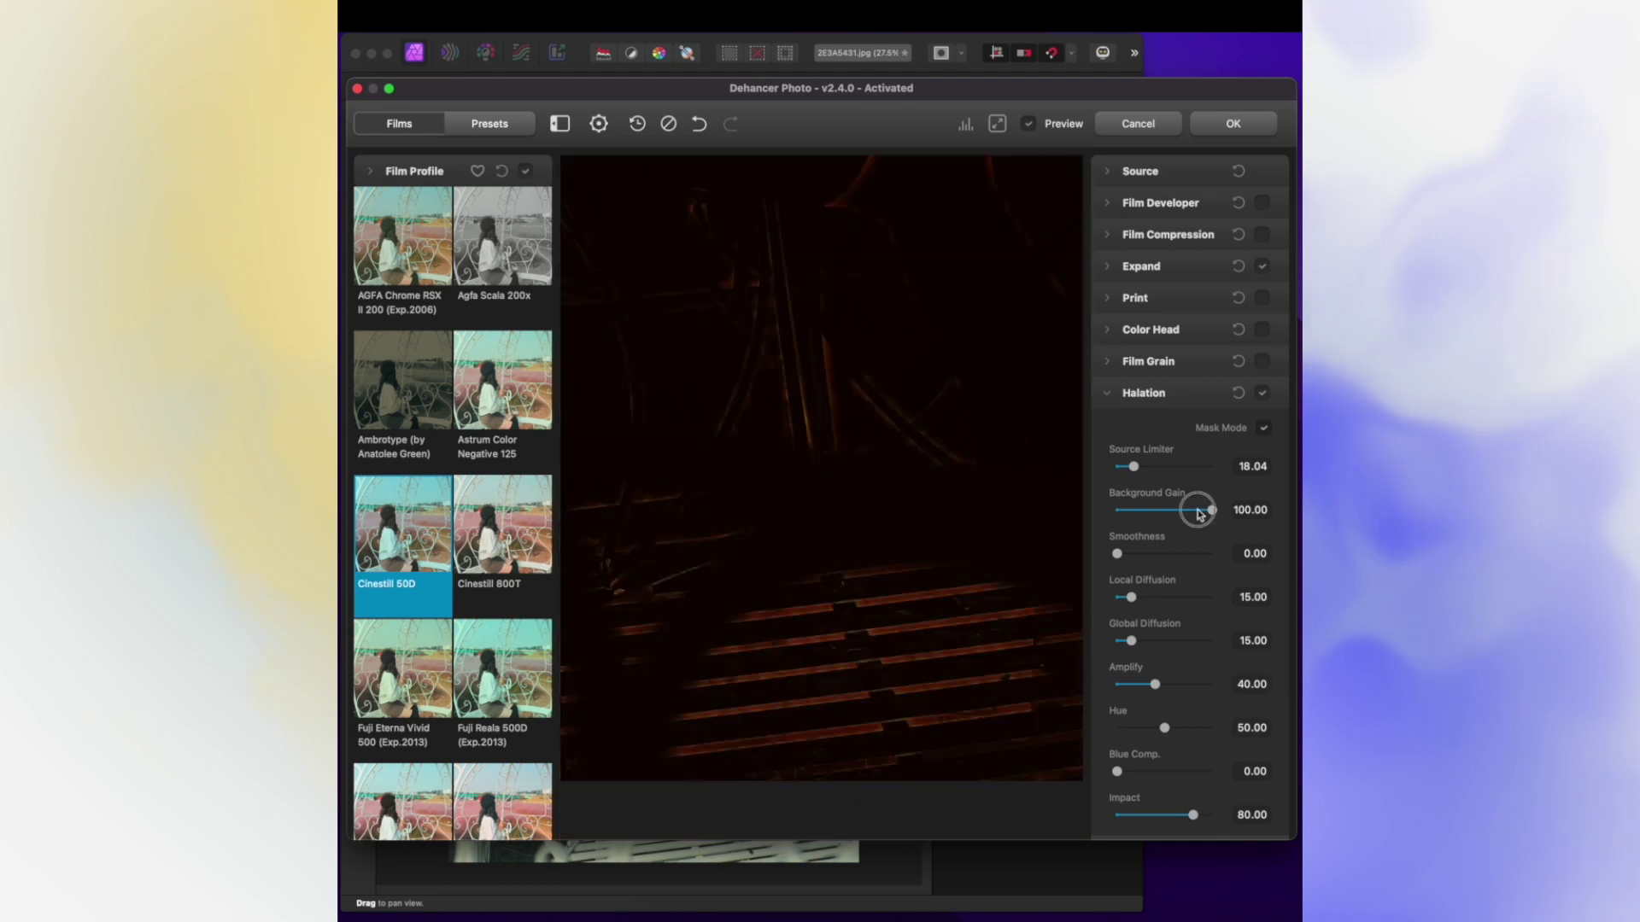
Step: Adjust halation source limiter, background gain, smoothness and diffusion, then hide its mask view
left_click_drag(1133, 466, 1151, 467)
left_click_drag(1117, 553, 1150, 553)
left_click_drag(1131, 597, 1164, 641)
left_click(1263, 428)
left_click(1263, 428)
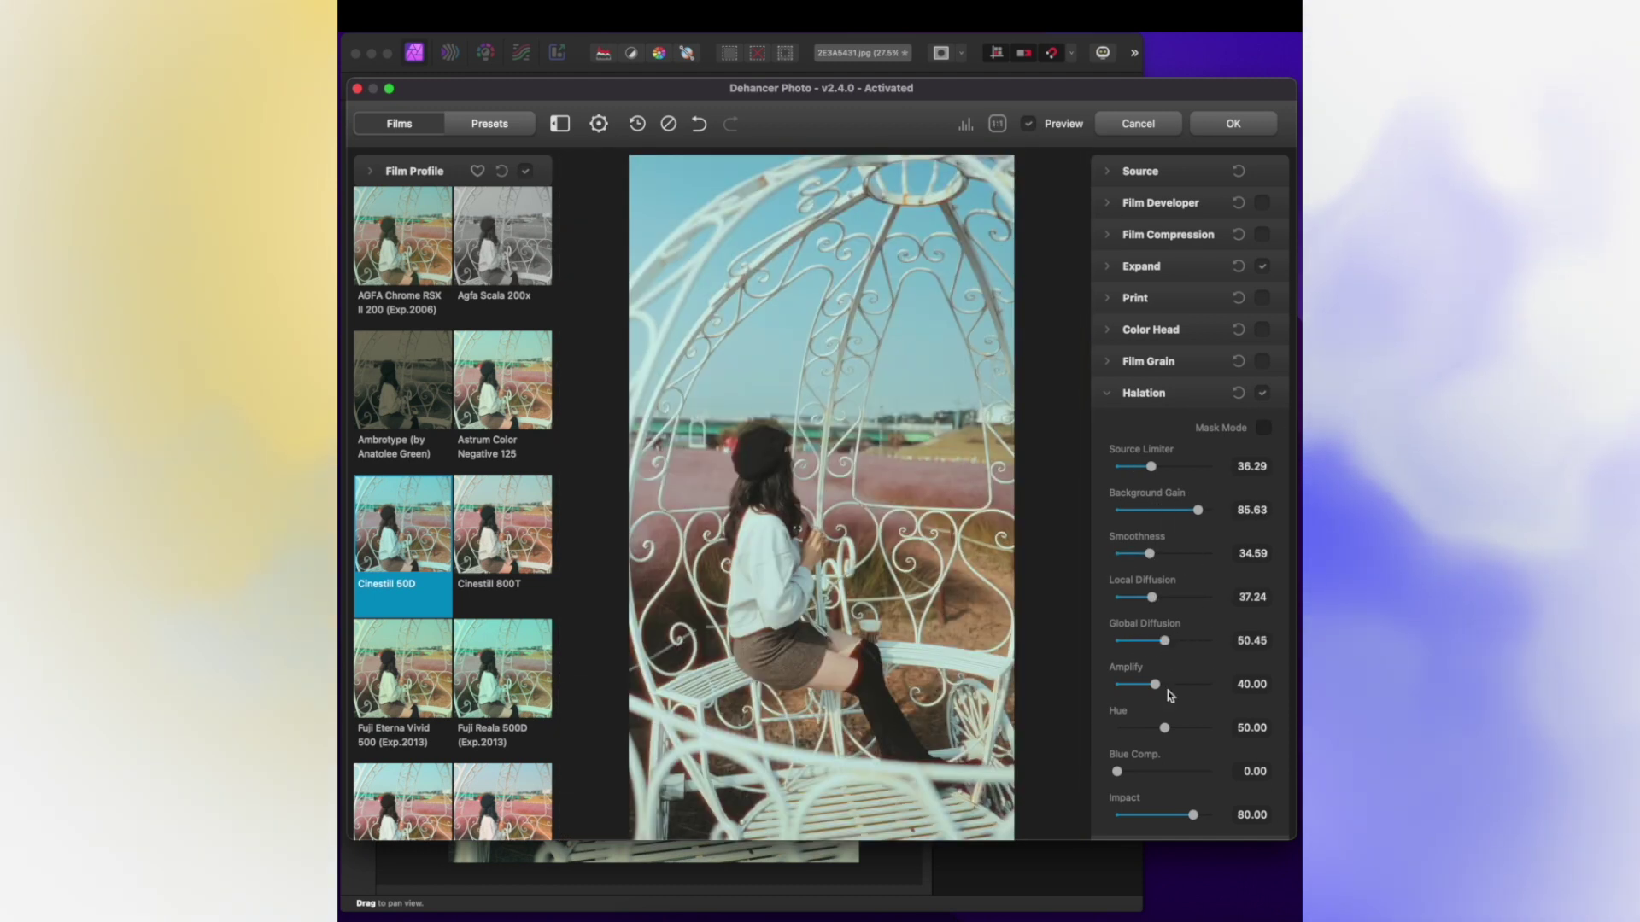
scroll(1179, 596, "down", 5)
Step: Enable Bloom with highlights 44.06, a lower source limiter, and adjusted details and amplify
left_click(1263, 409)
left_click(1263, 444)
left_click_drag(1149, 484, 1176, 483)
mouse_move(1145, 526)
left_mouse_down()
mouse_move(1193, 530)
mouse_move(1137, 527)
left_mouse_up()
mouse_move(1164, 570)
left_mouse_down()
mouse_move(1141, 570)
mouse_move(1183, 570)
left_mouse_up()
left_click(1263, 444)
left_click_drag(1164, 657, 1132, 637)
scroll(1178, 529, "up", 10)
Step: Enable Color Head, shift the Yellow-Blue balance and reset Cyan-Red to 0.00
left_click(1106, 360)
left_click(1107, 361)
left_click(1111, 328)
left_click(1262, 328)
mouse_move(1164, 385)
left_mouse_down()
mouse_move(1134, 386)
mouse_move(1174, 388)
left_mouse_up()
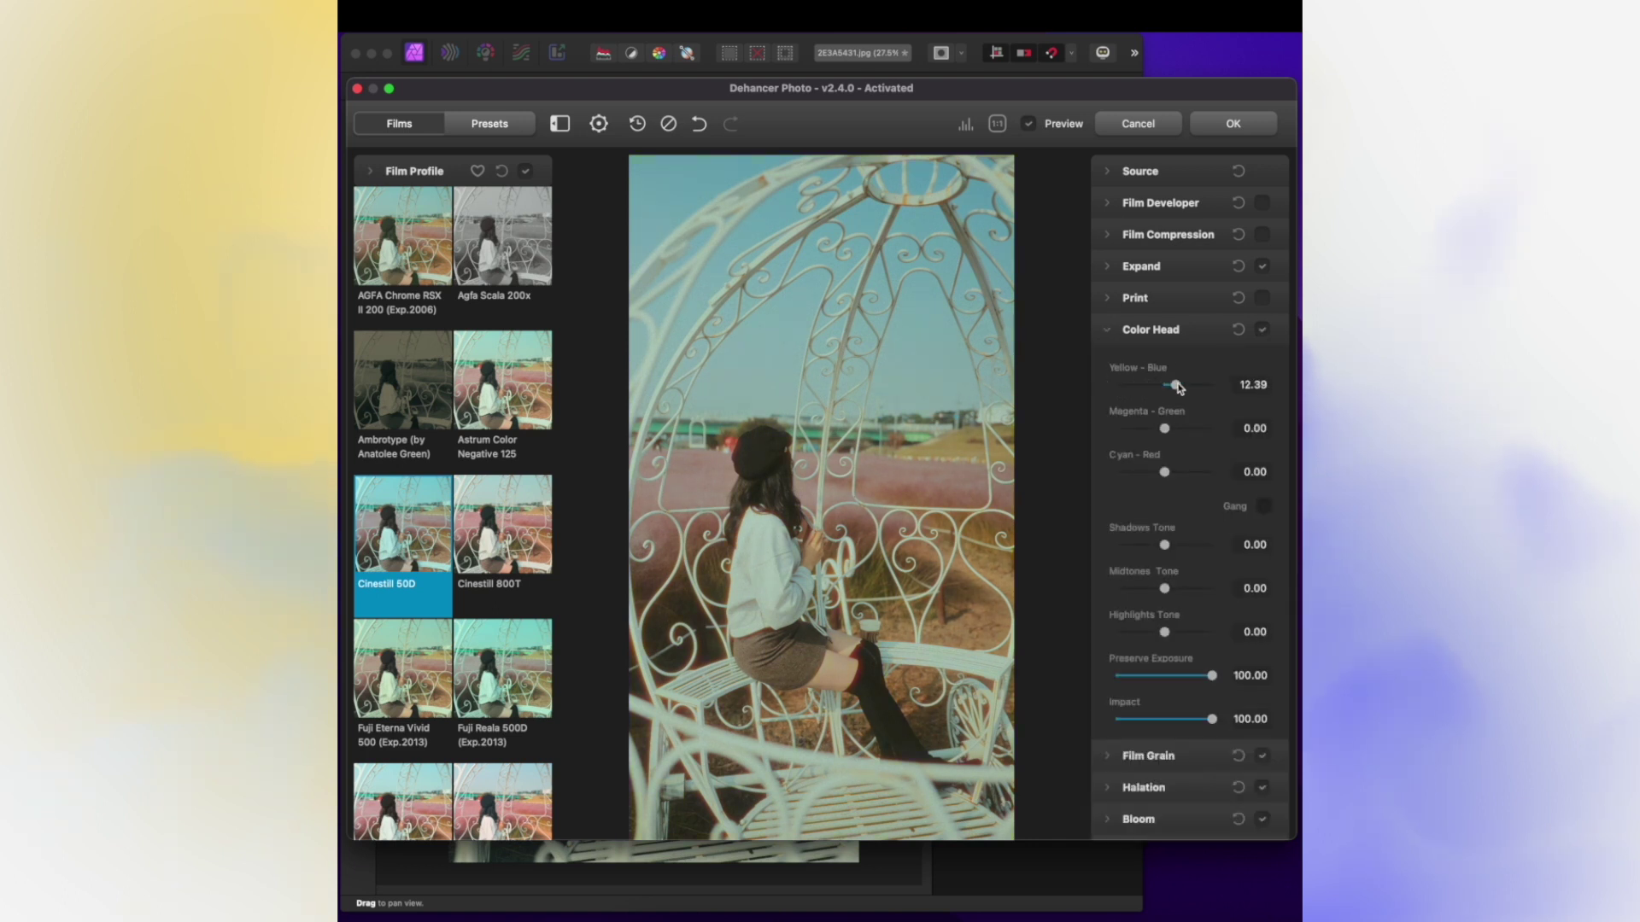
double_click(1157, 472)
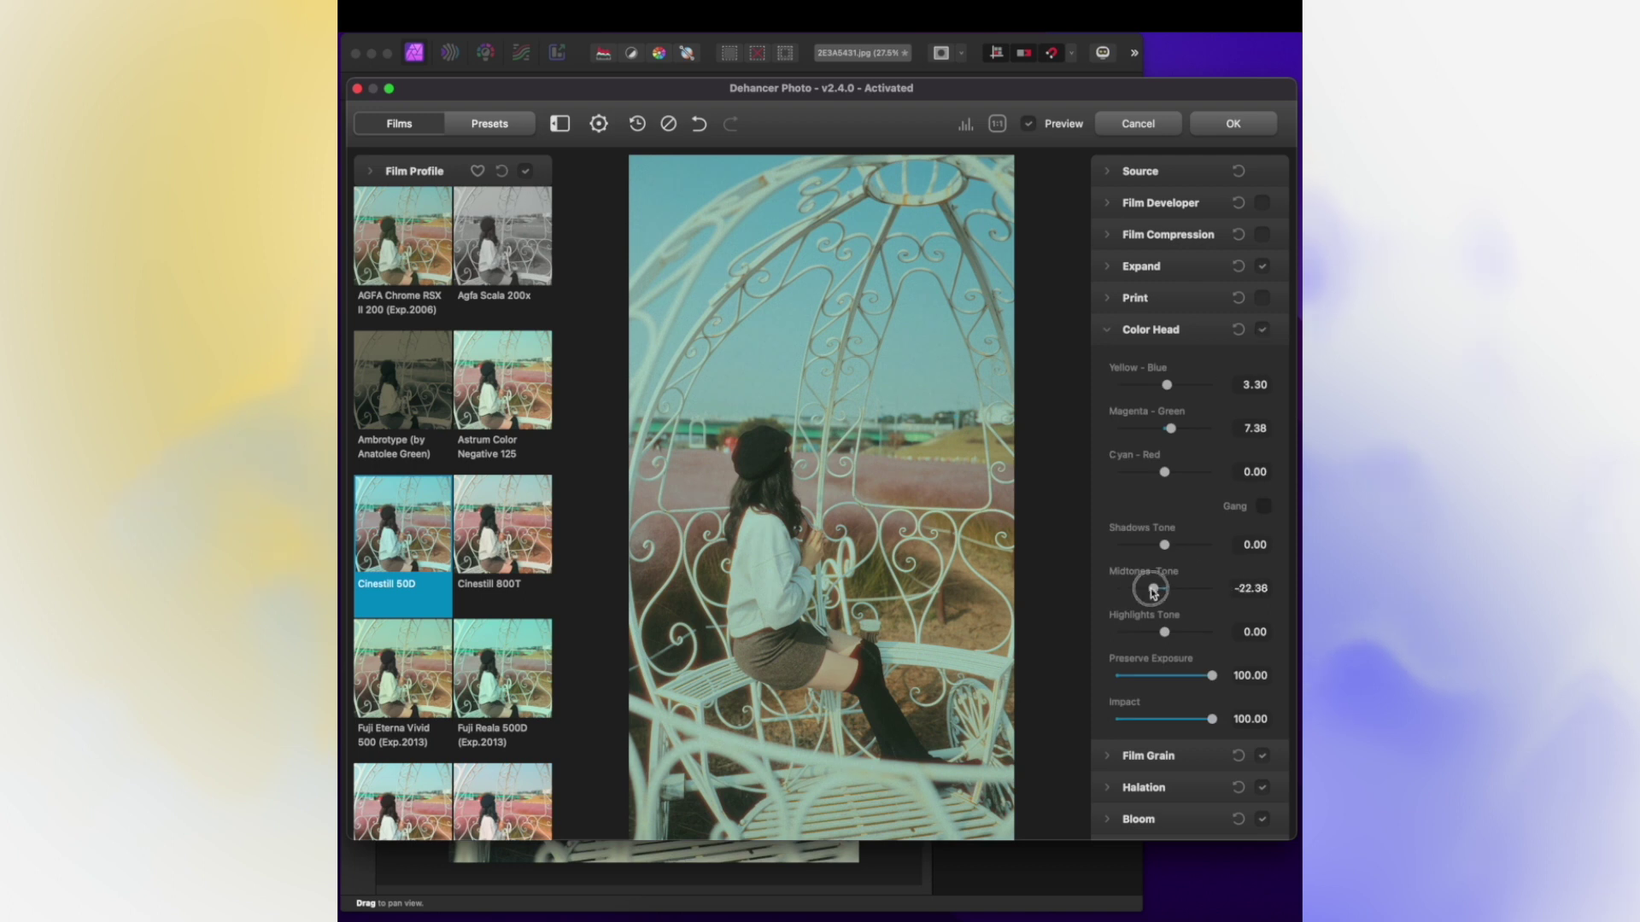
left_click(1108, 329)
Step: Leave Film Developer disabled and compare the look against the unedited photo
left_click(1110, 202)
left_click(1261, 203)
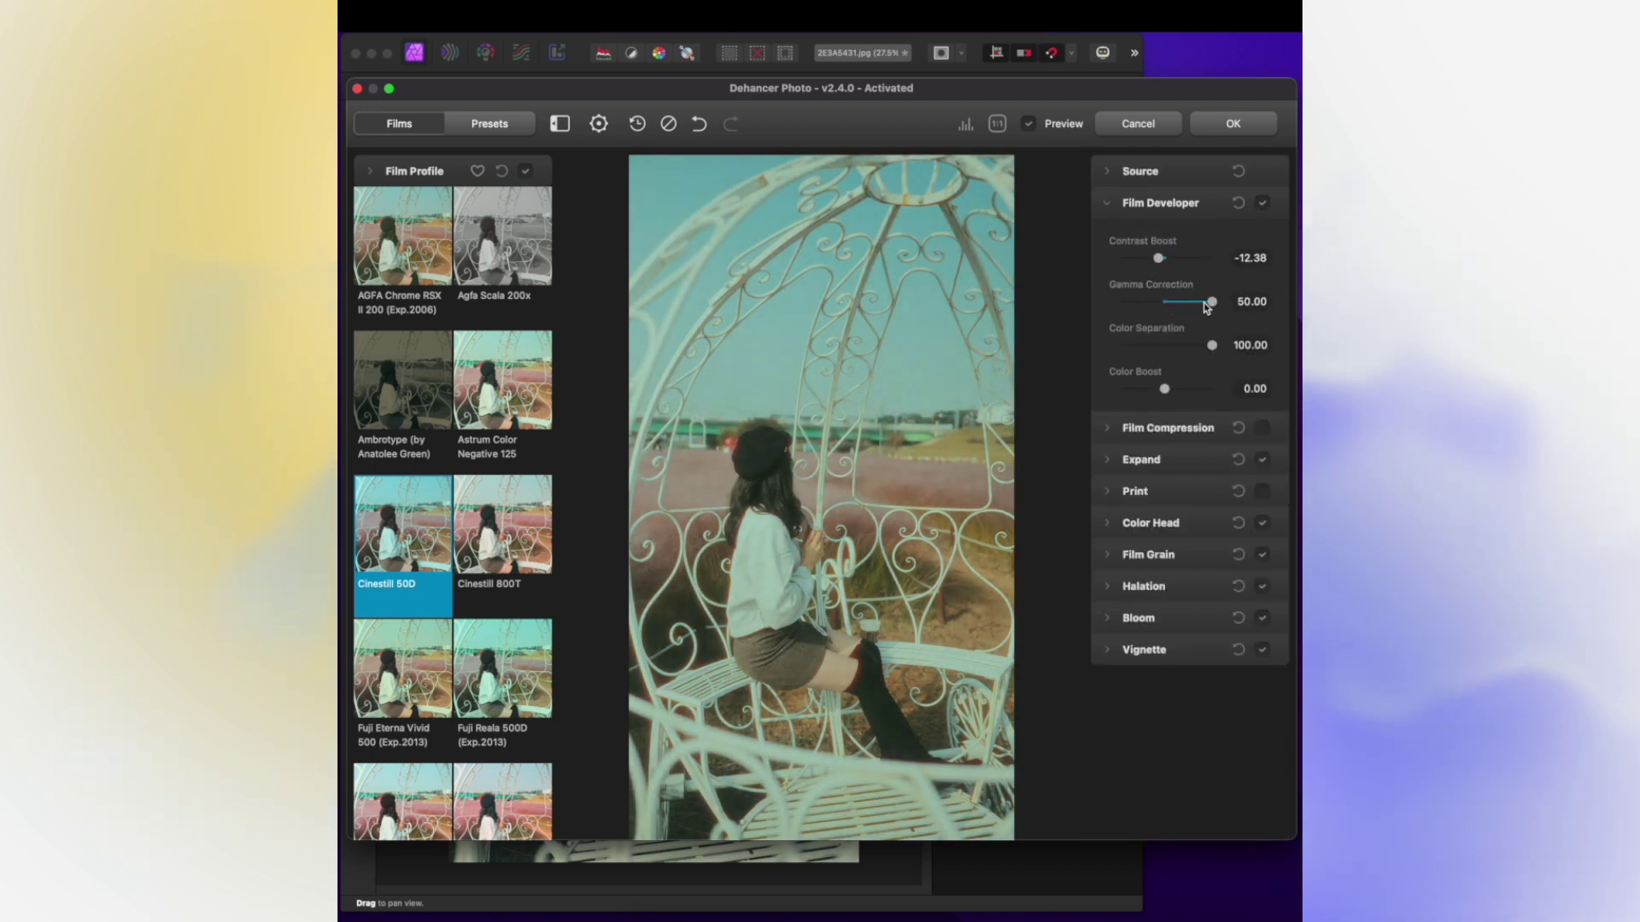
left_click(1261, 203)
left_click(1150, 202)
left_click(1030, 123)
left_click(1030, 123)
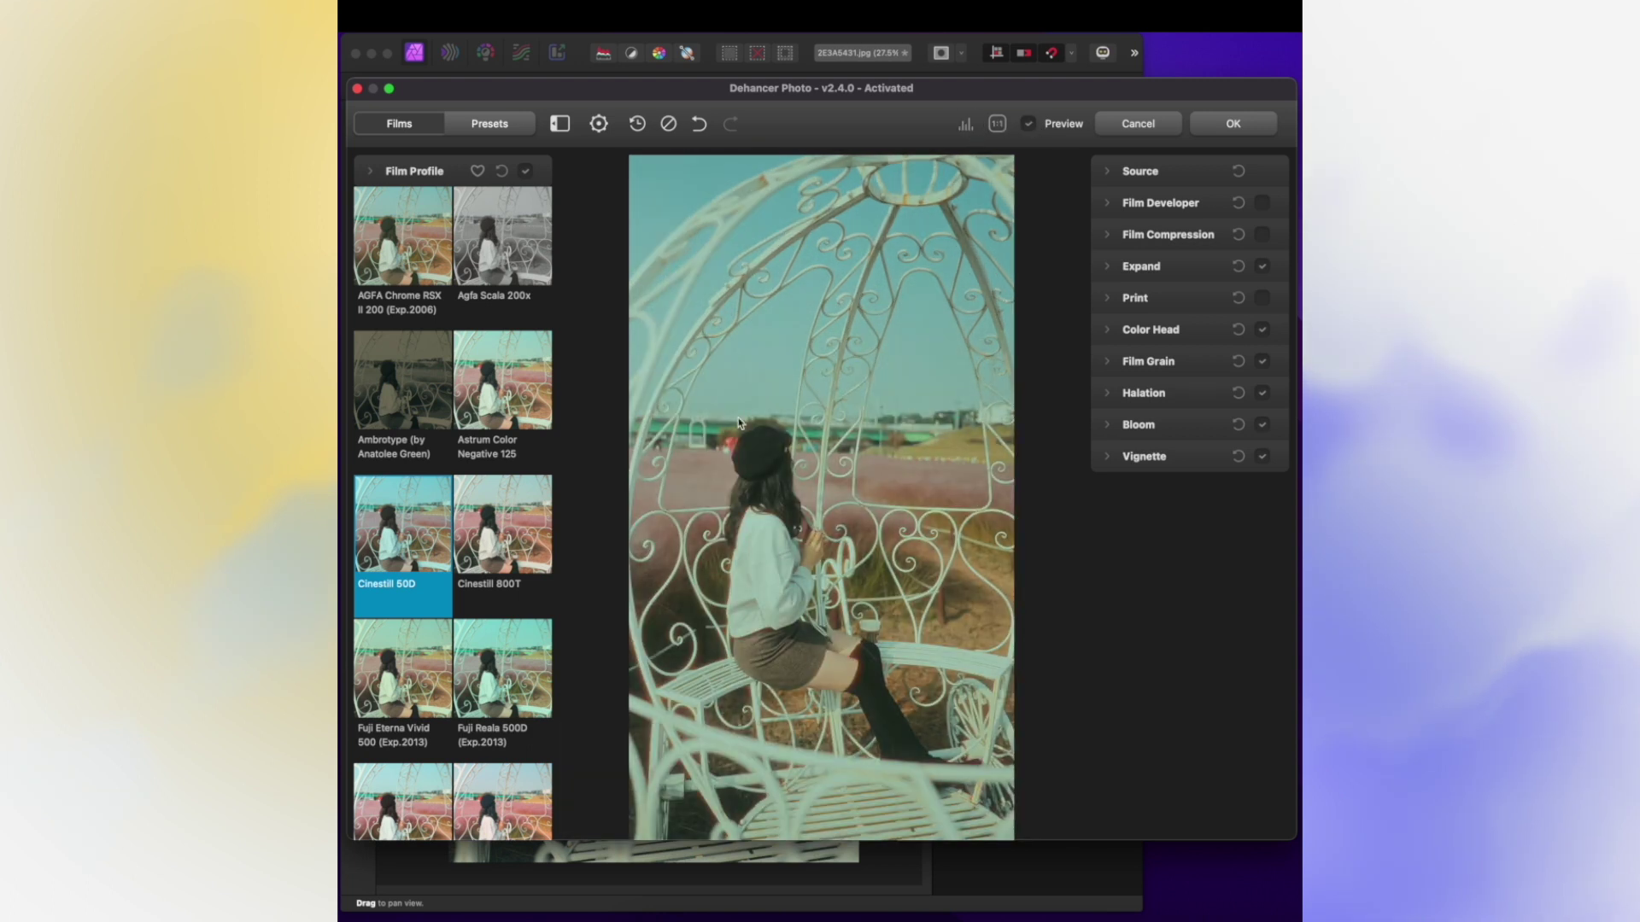
Step: Fine-tune the Halation and Bloom sliders while viewing the photo at 1:1
left_click(739, 423)
left_click(1150, 329)
scroll(1187, 512, "down", 5)
left_click(1138, 588)
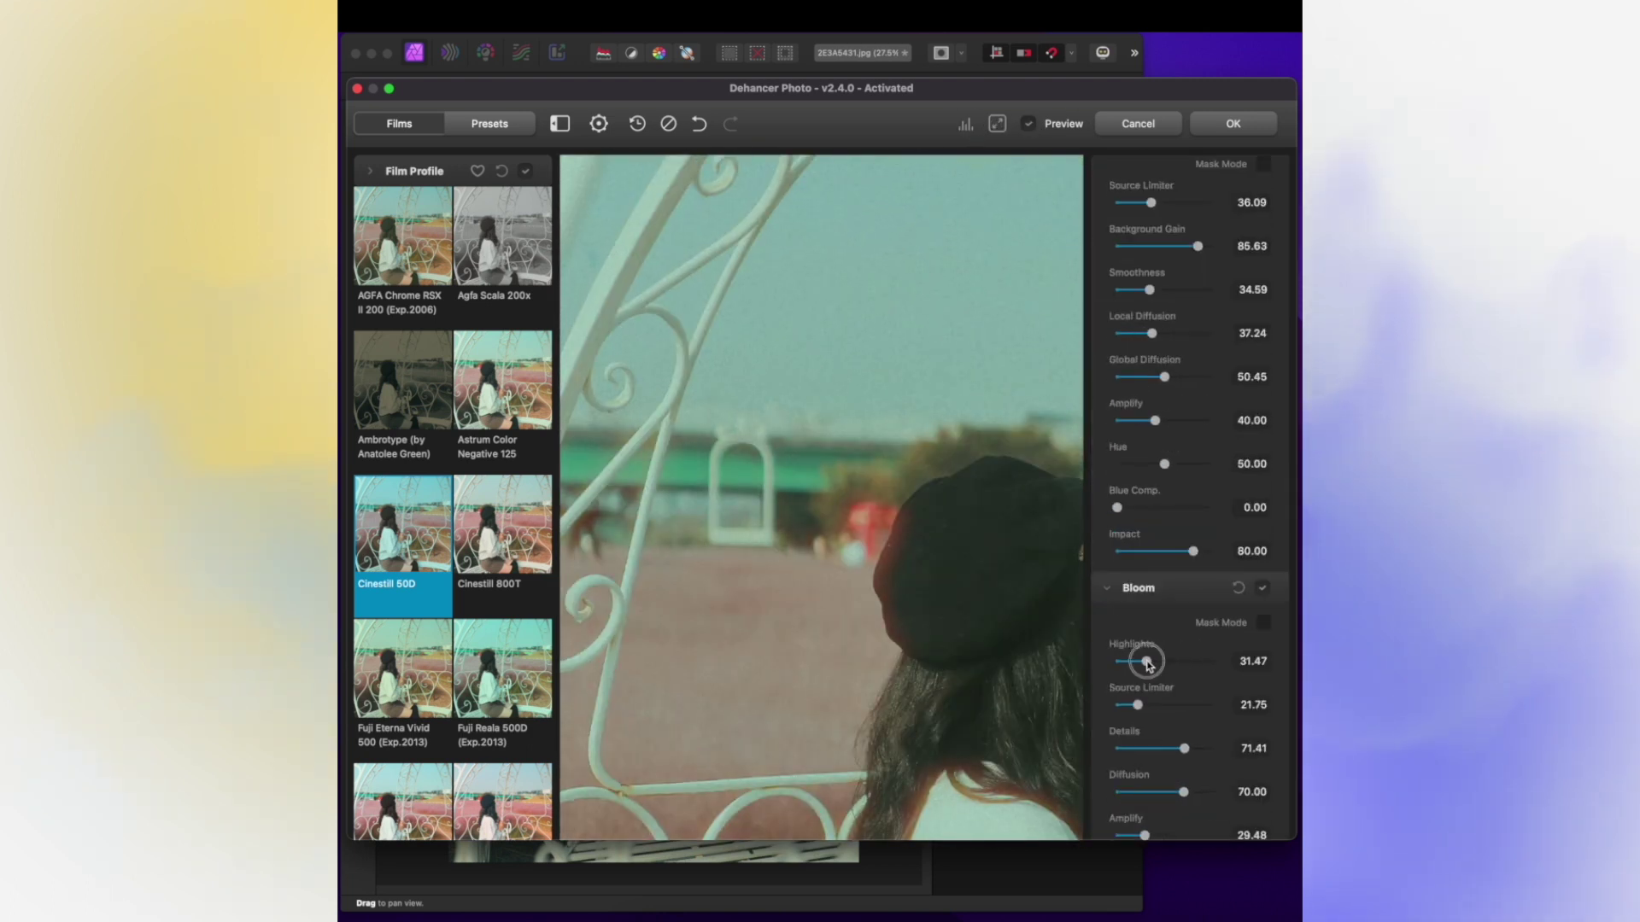
left_click_drag(1147, 662, 1145, 663)
scroll(1144, 512, "up", 1)
left_click_drag(1164, 422, 1123, 386)
Step: Hide the halation mask, fit the photo in view and apply the Dehancer look
left_click(1263, 208)
left_click(946, 591)
scroll(1188, 513, "down", 3)
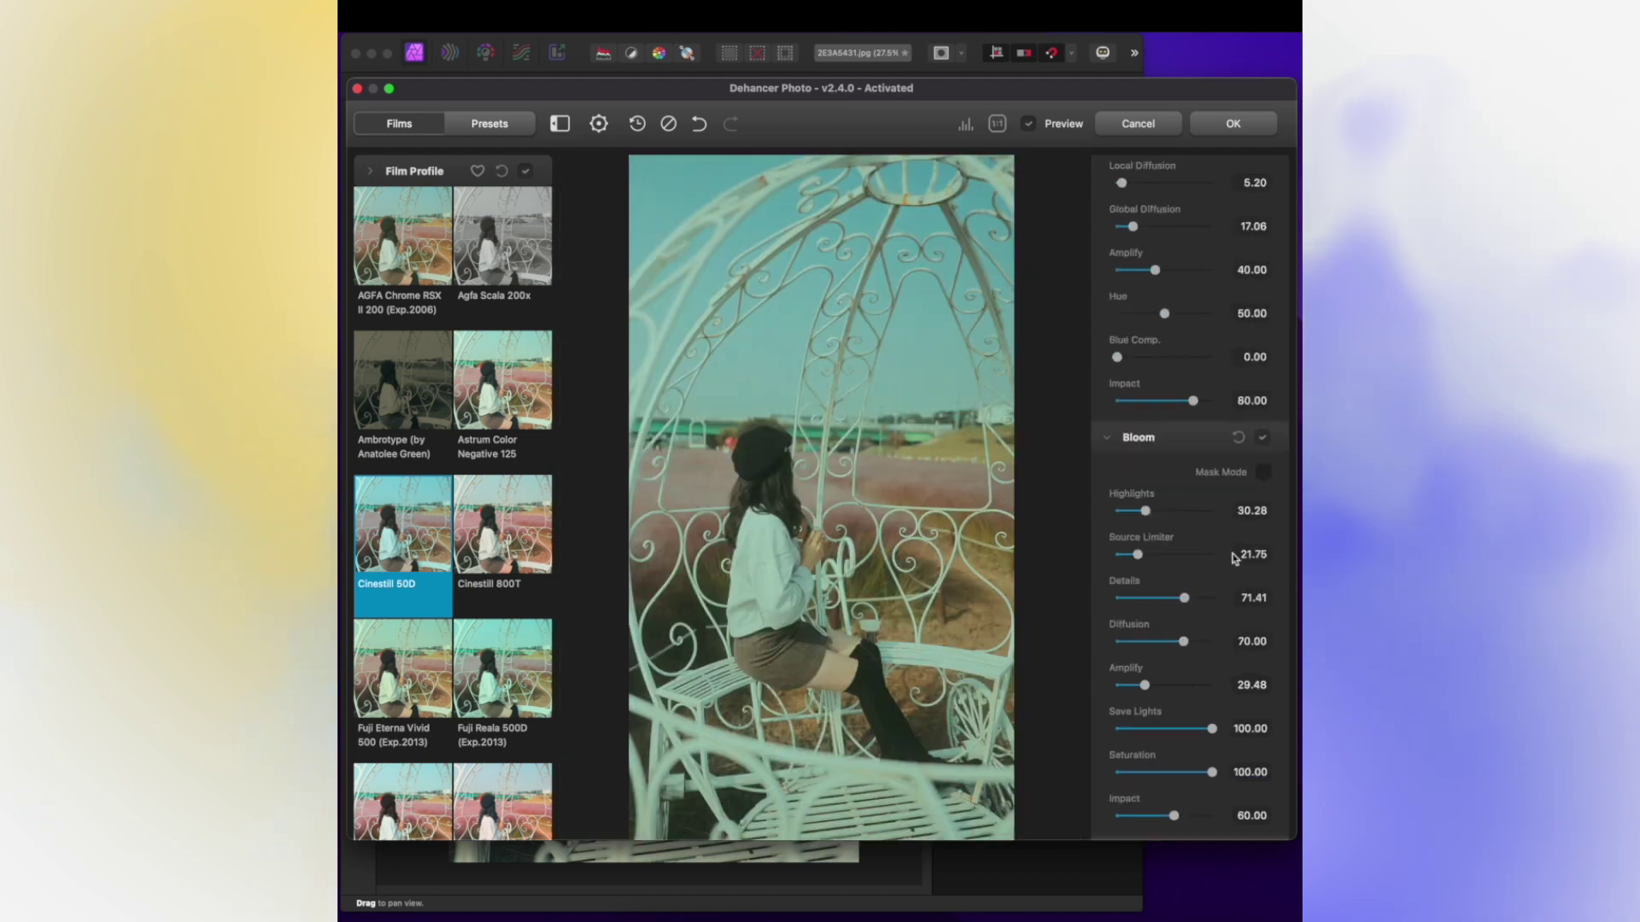
left_click(1233, 123)
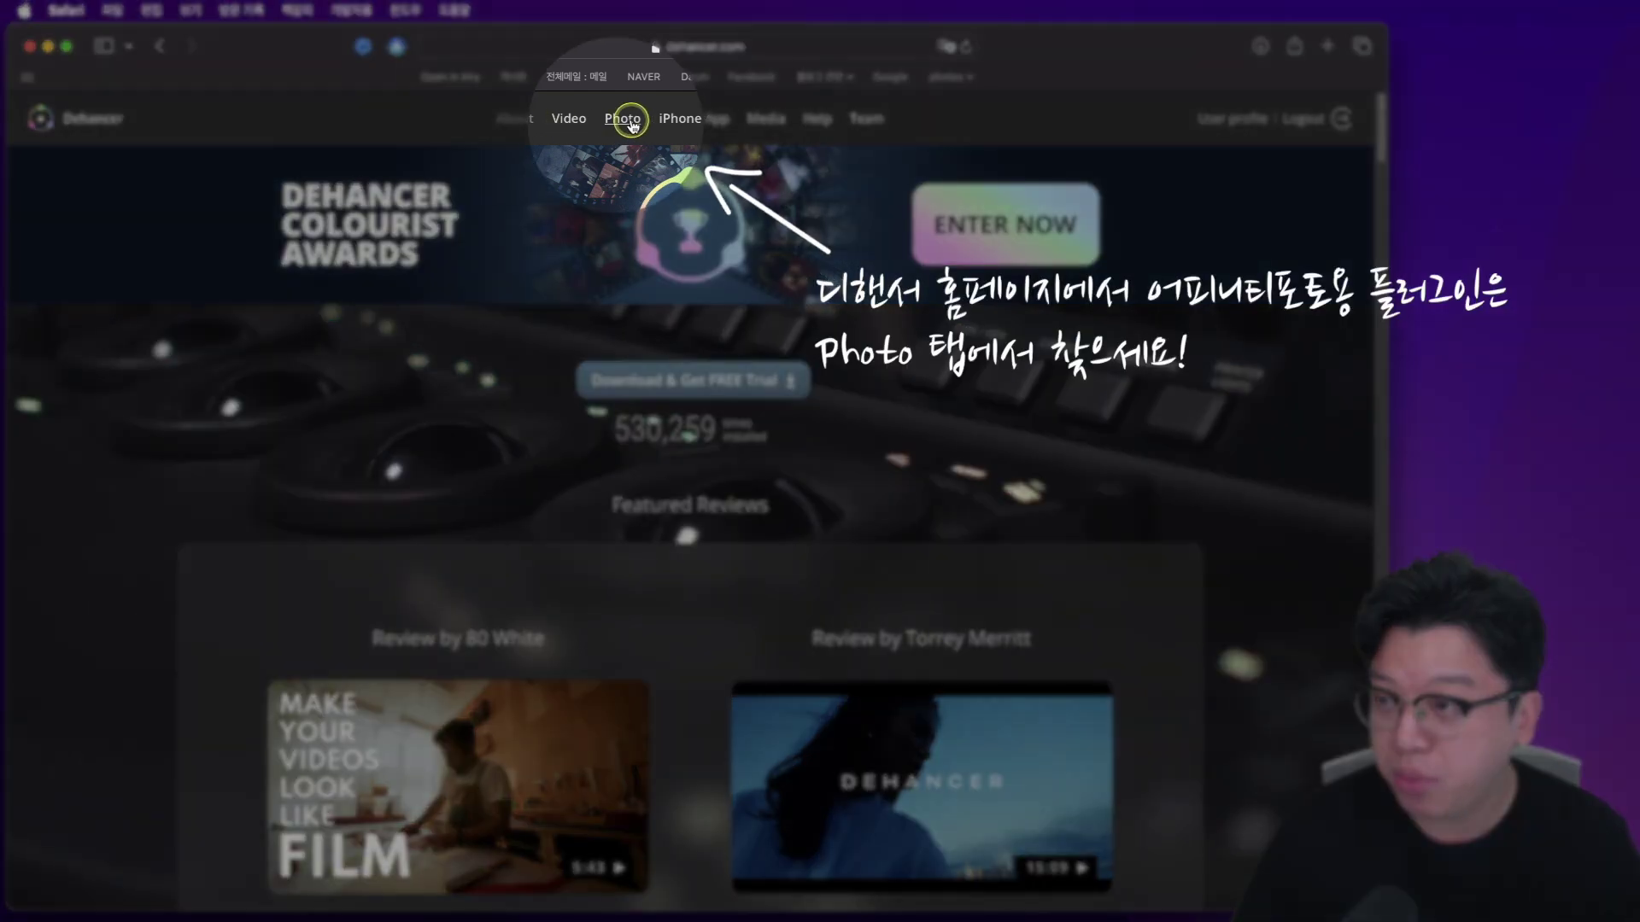
Step: Open dehancer.com's Photo page and scroll through the Dehancer Film plugin tools and prices
left_click(638, 124)
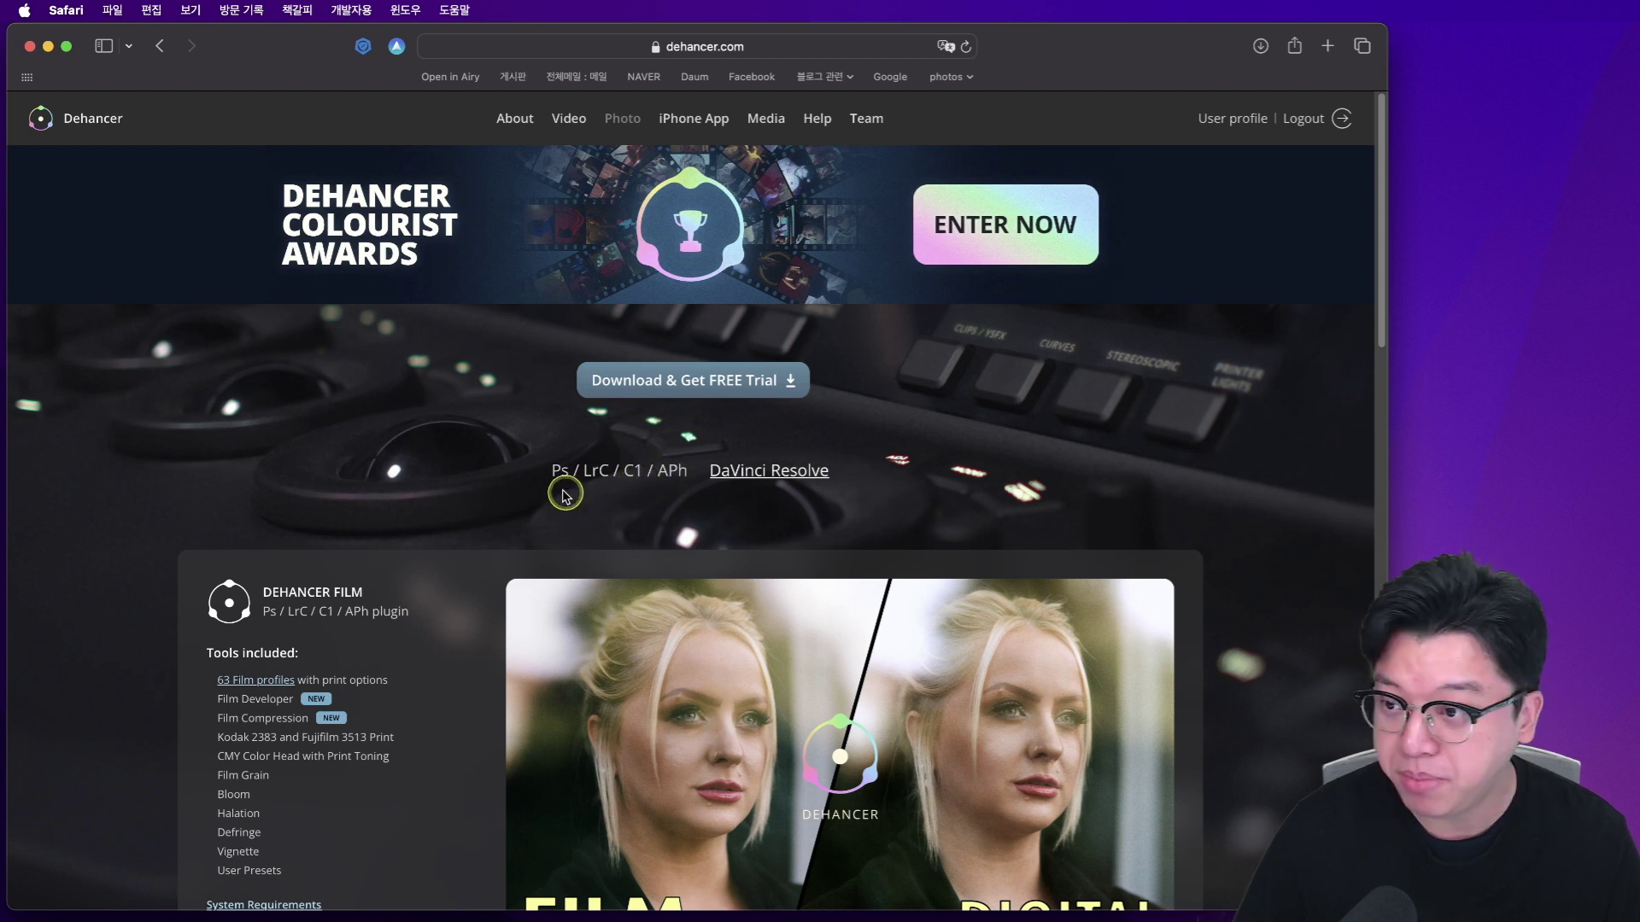
scroll(460, 672, "down", 2)
scroll(455, 669, "down", 6)
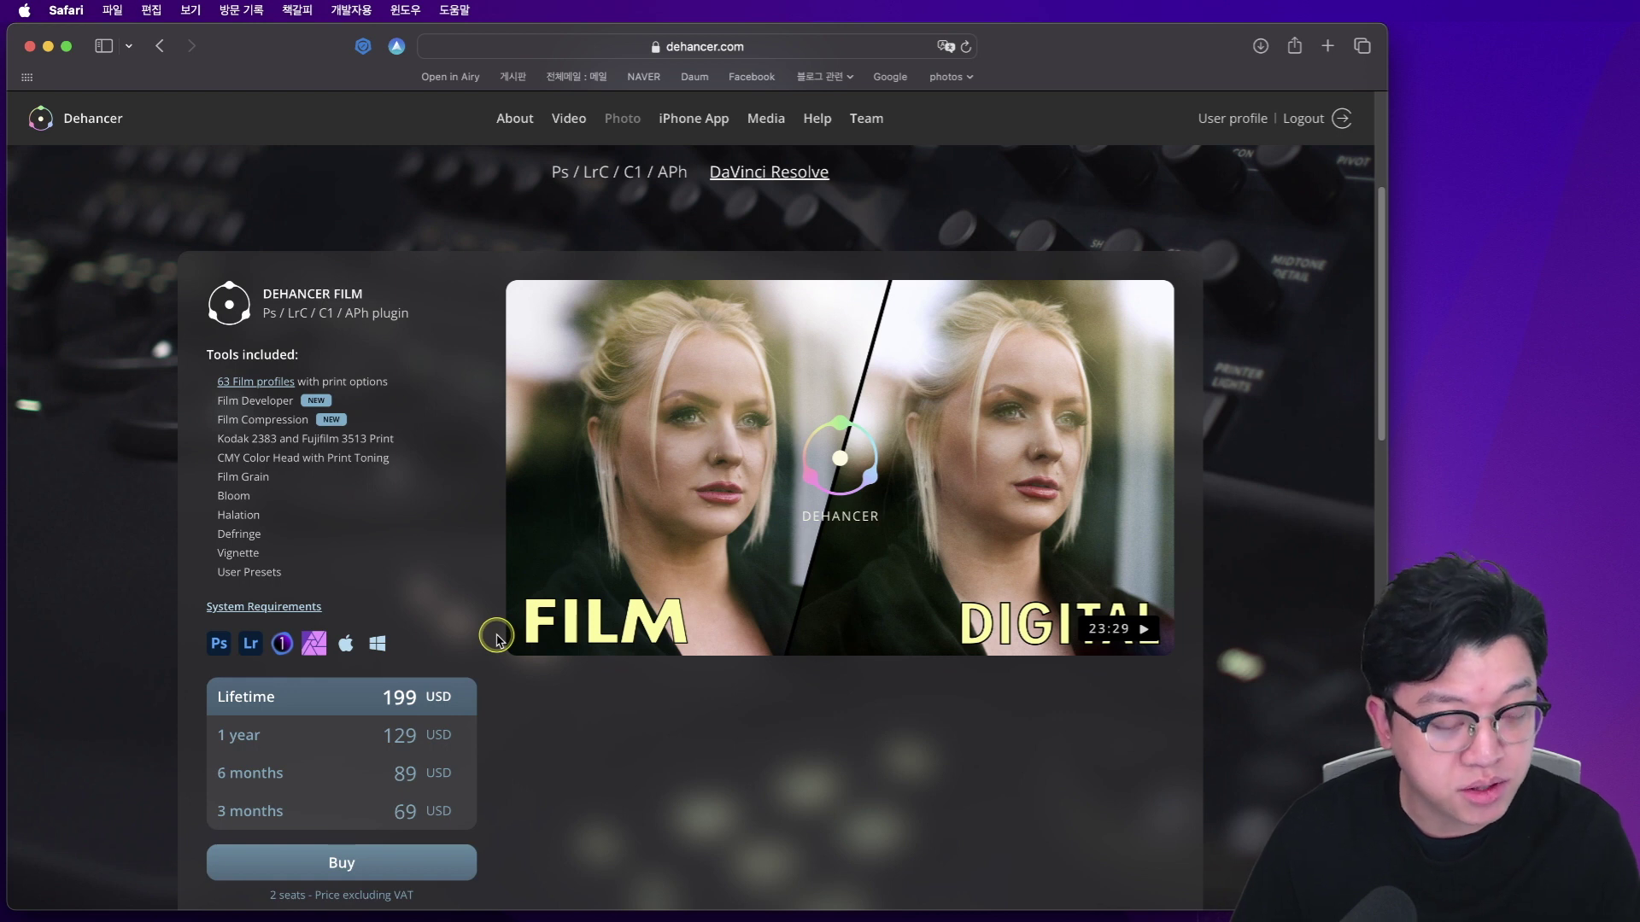
scroll(654, 632, "down", 20)
scroll(666, 658, "up", 18)
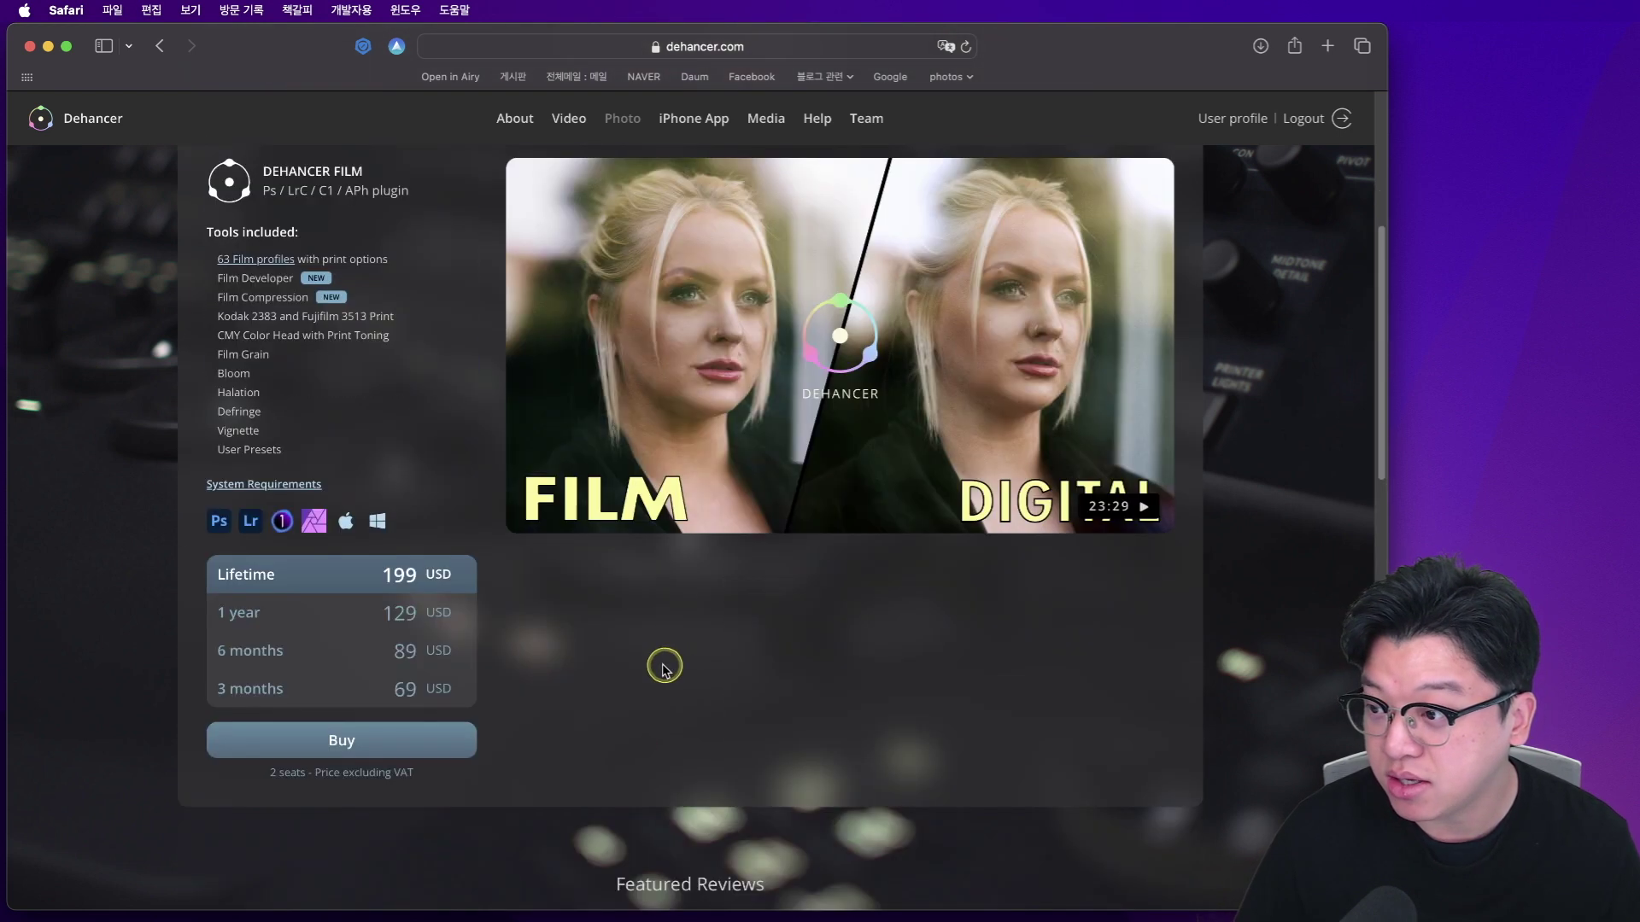
scroll(670, 674, "up", 3)
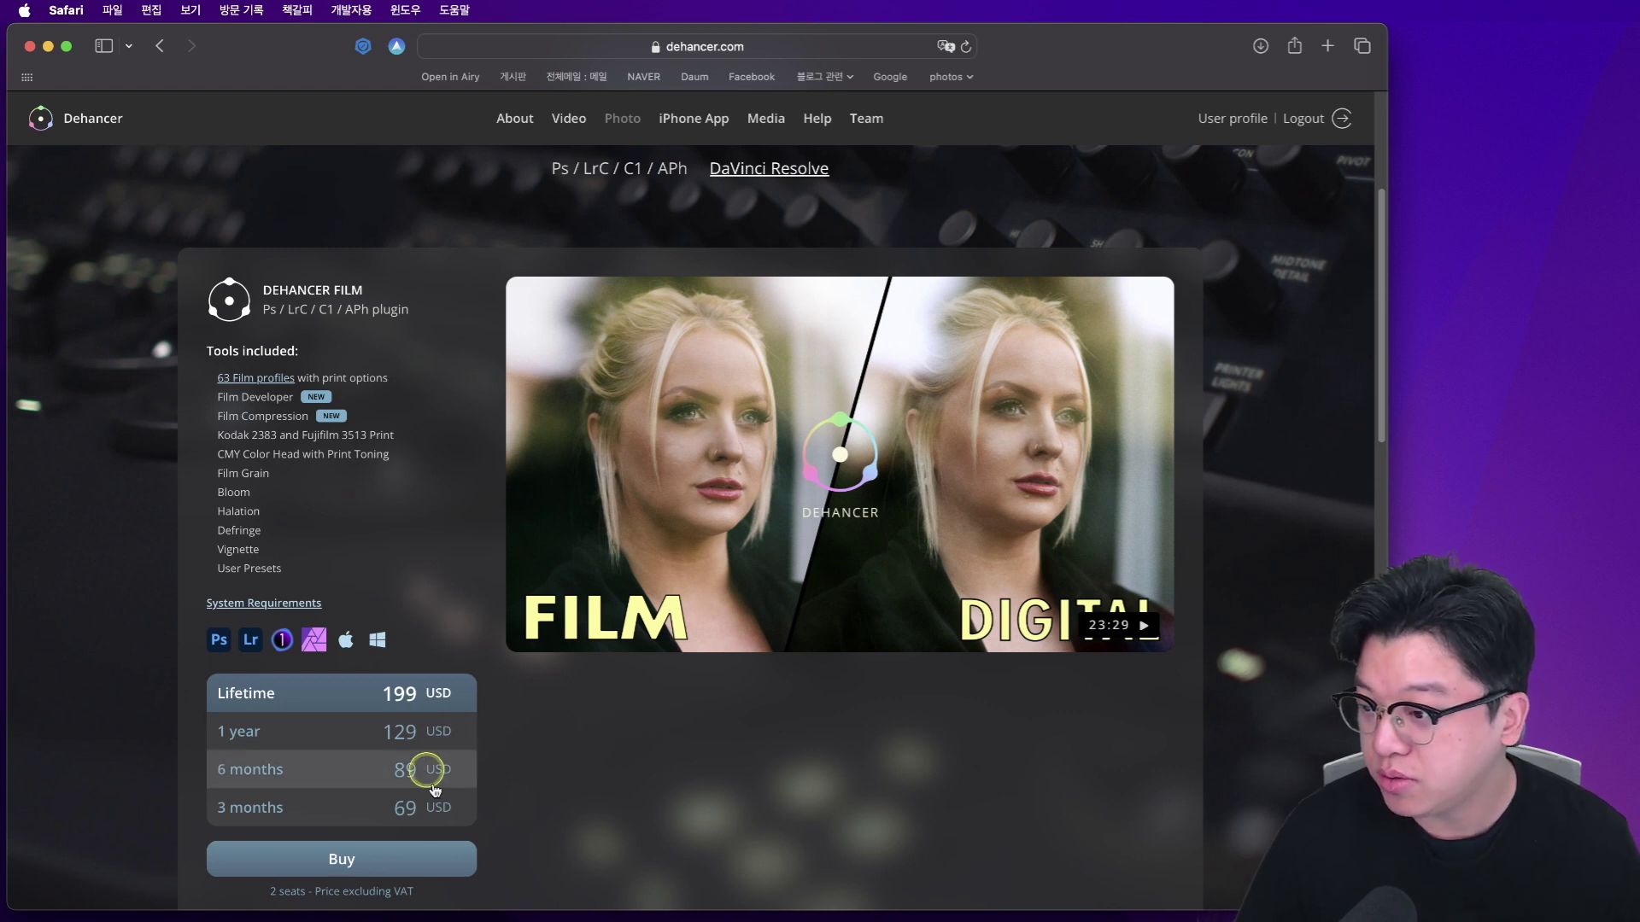
scroll(575, 746, "up", 5)
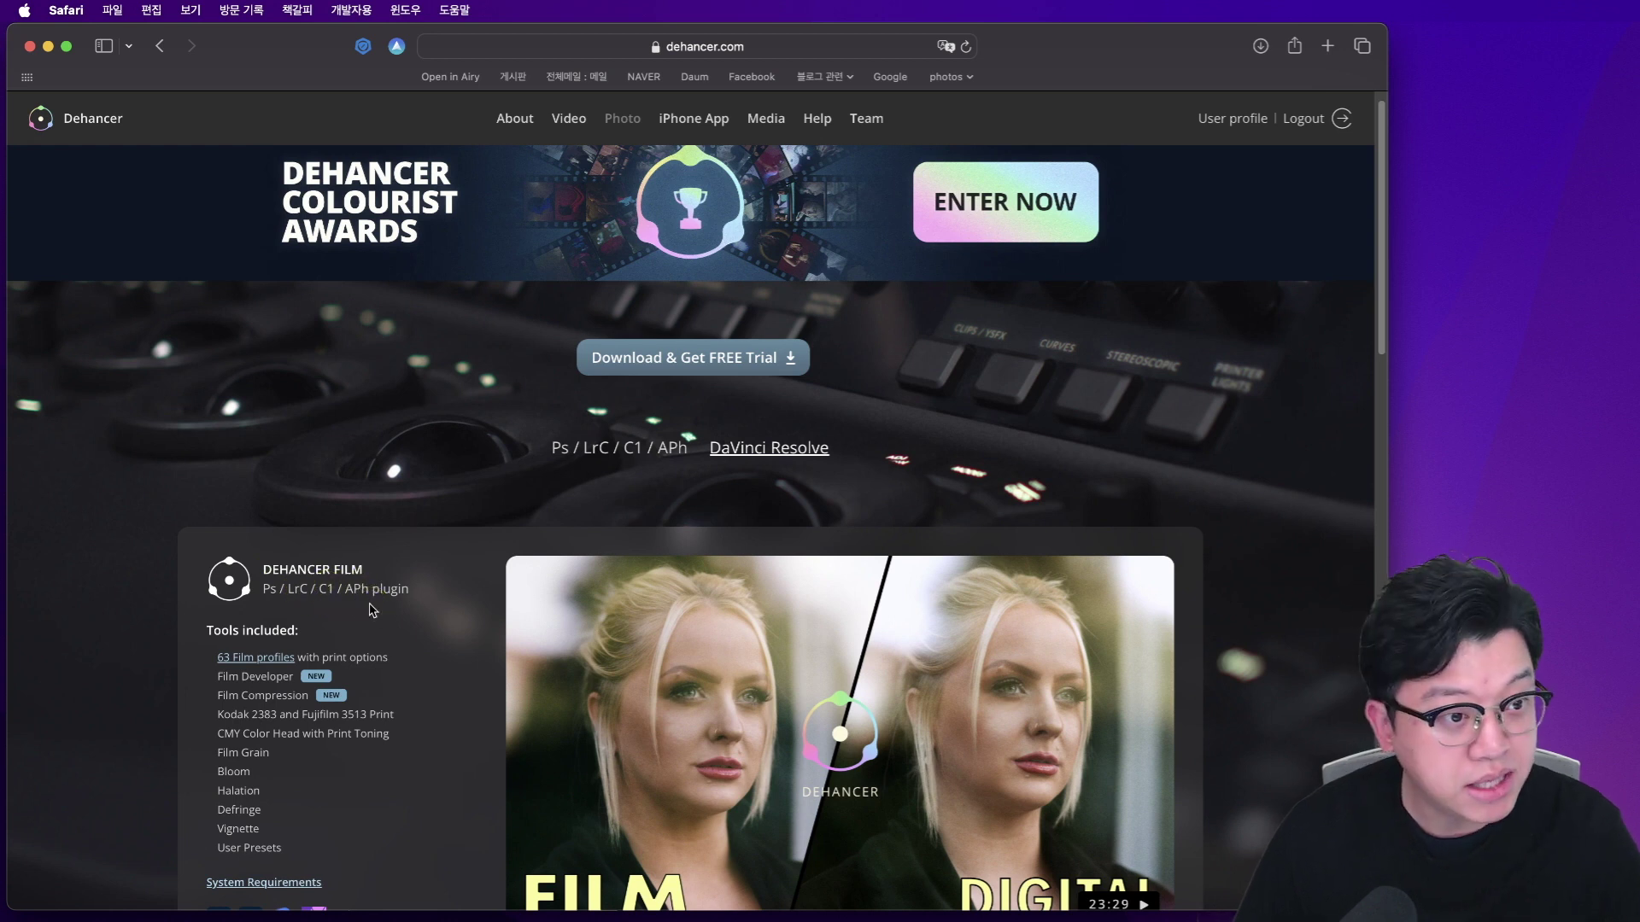
scroll(370, 612, "down", 1)
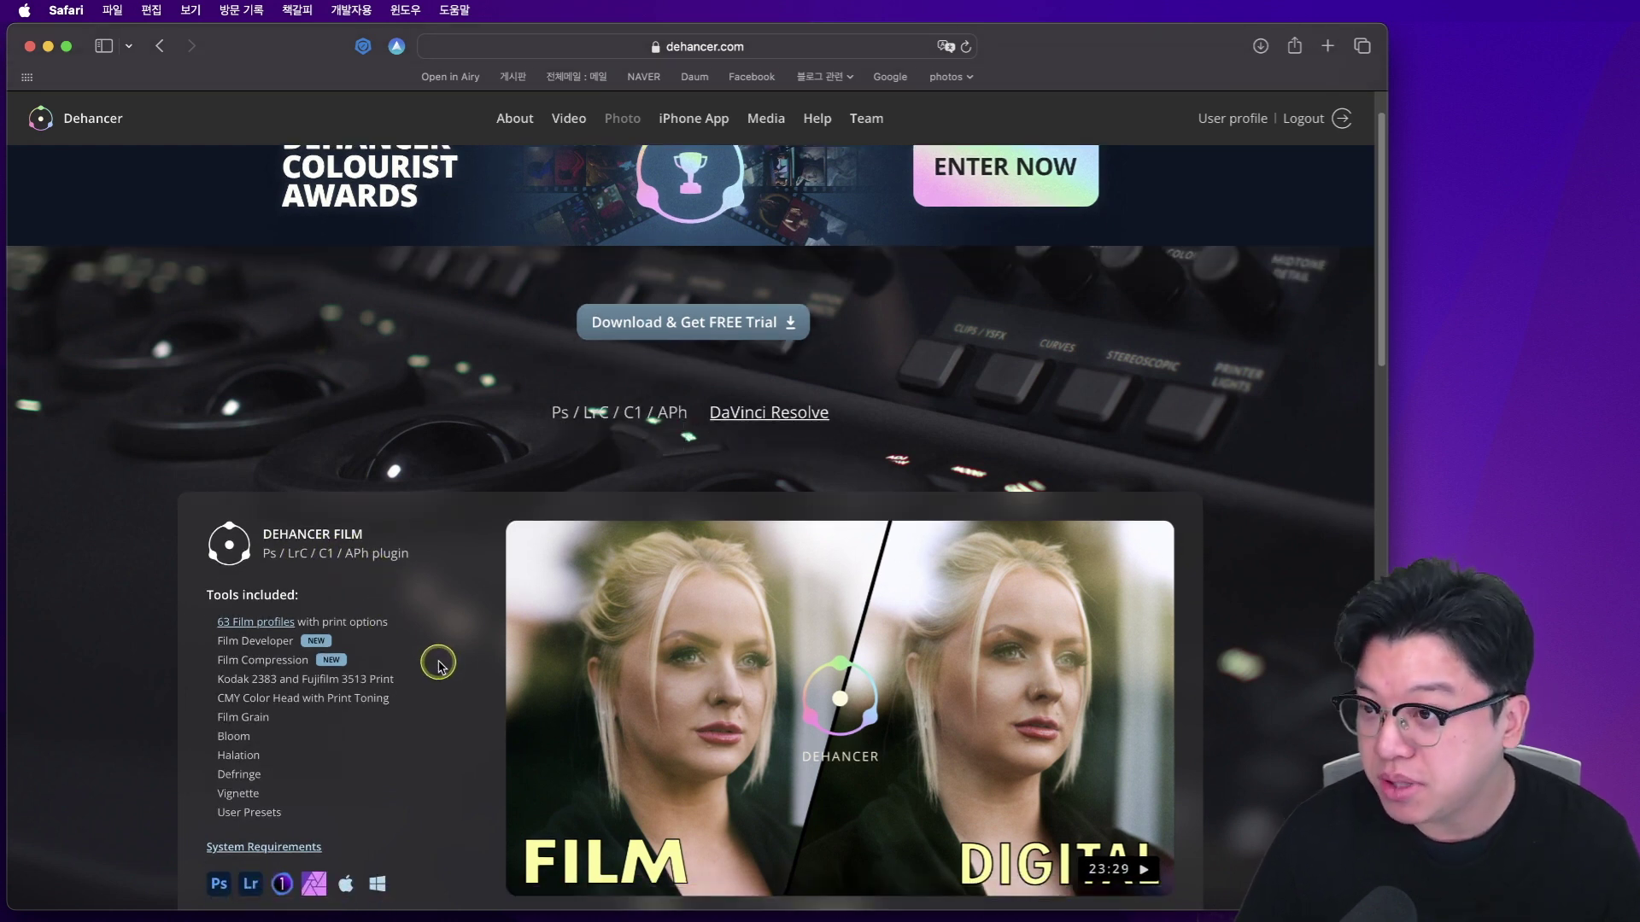
scroll(439, 662, "down", 2)
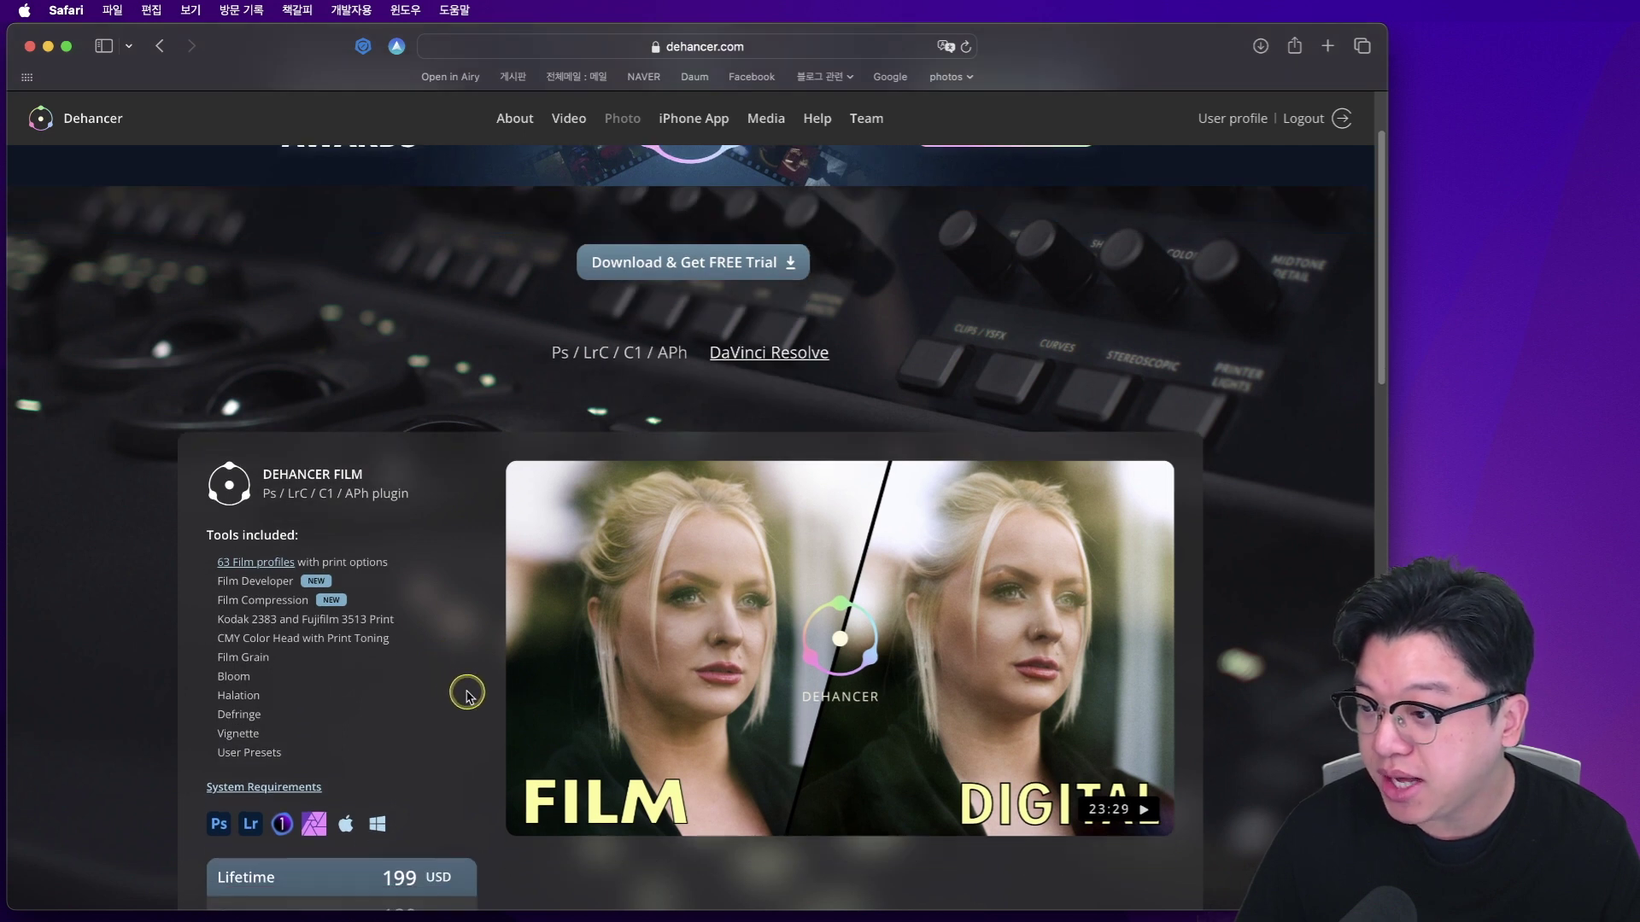
scroll(466, 693, "up", 1)
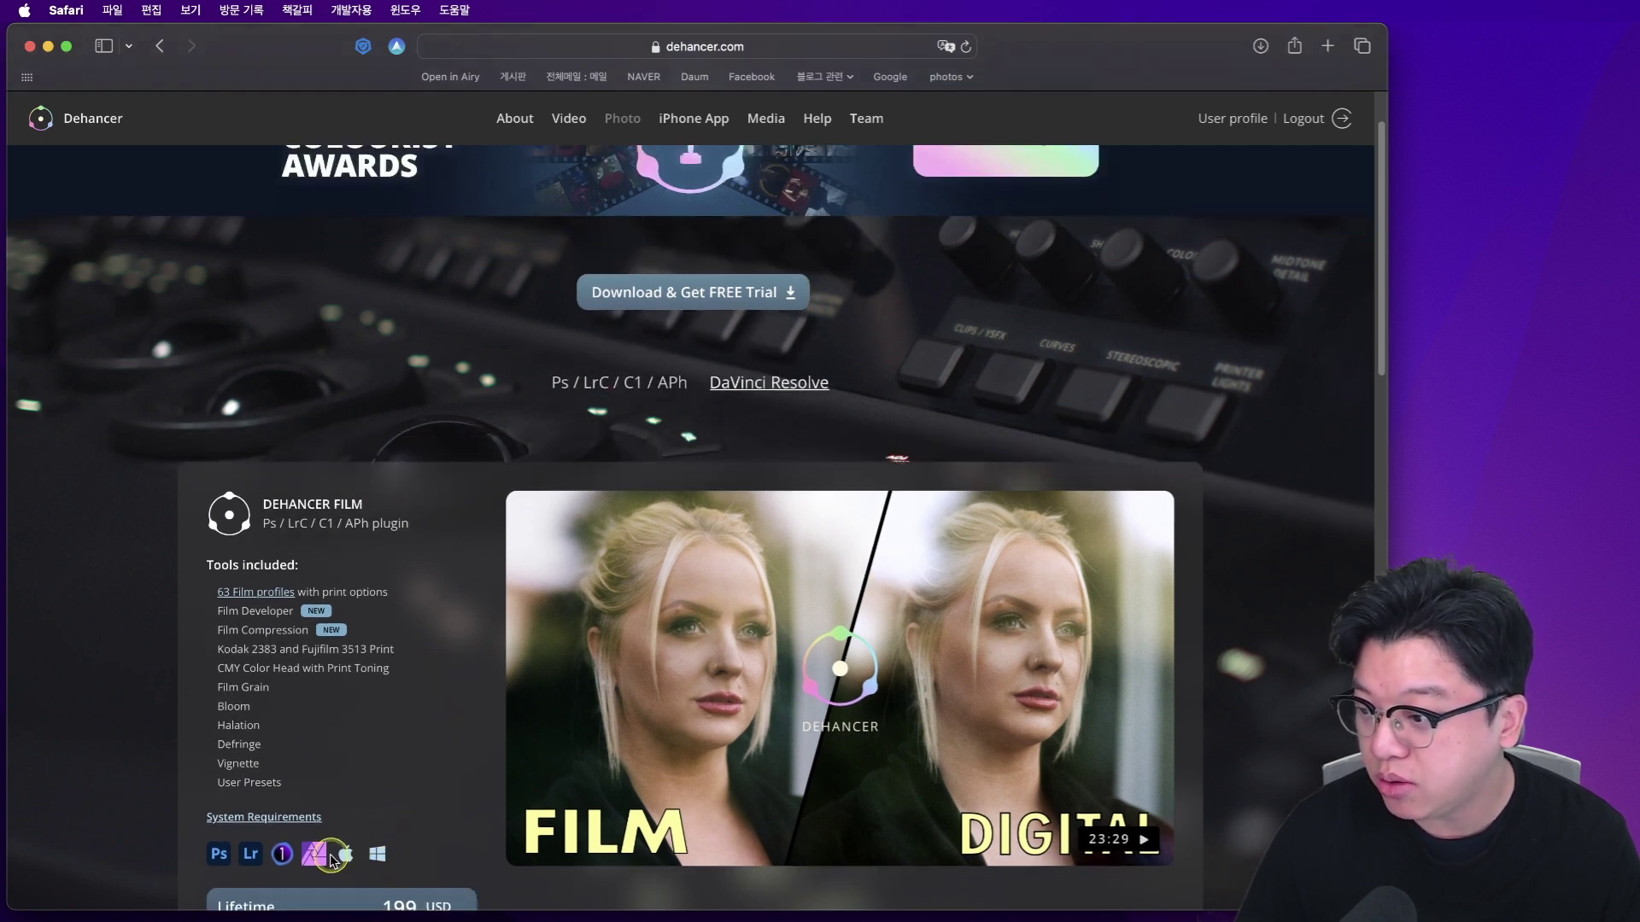
scroll(440, 745, "up", 3)
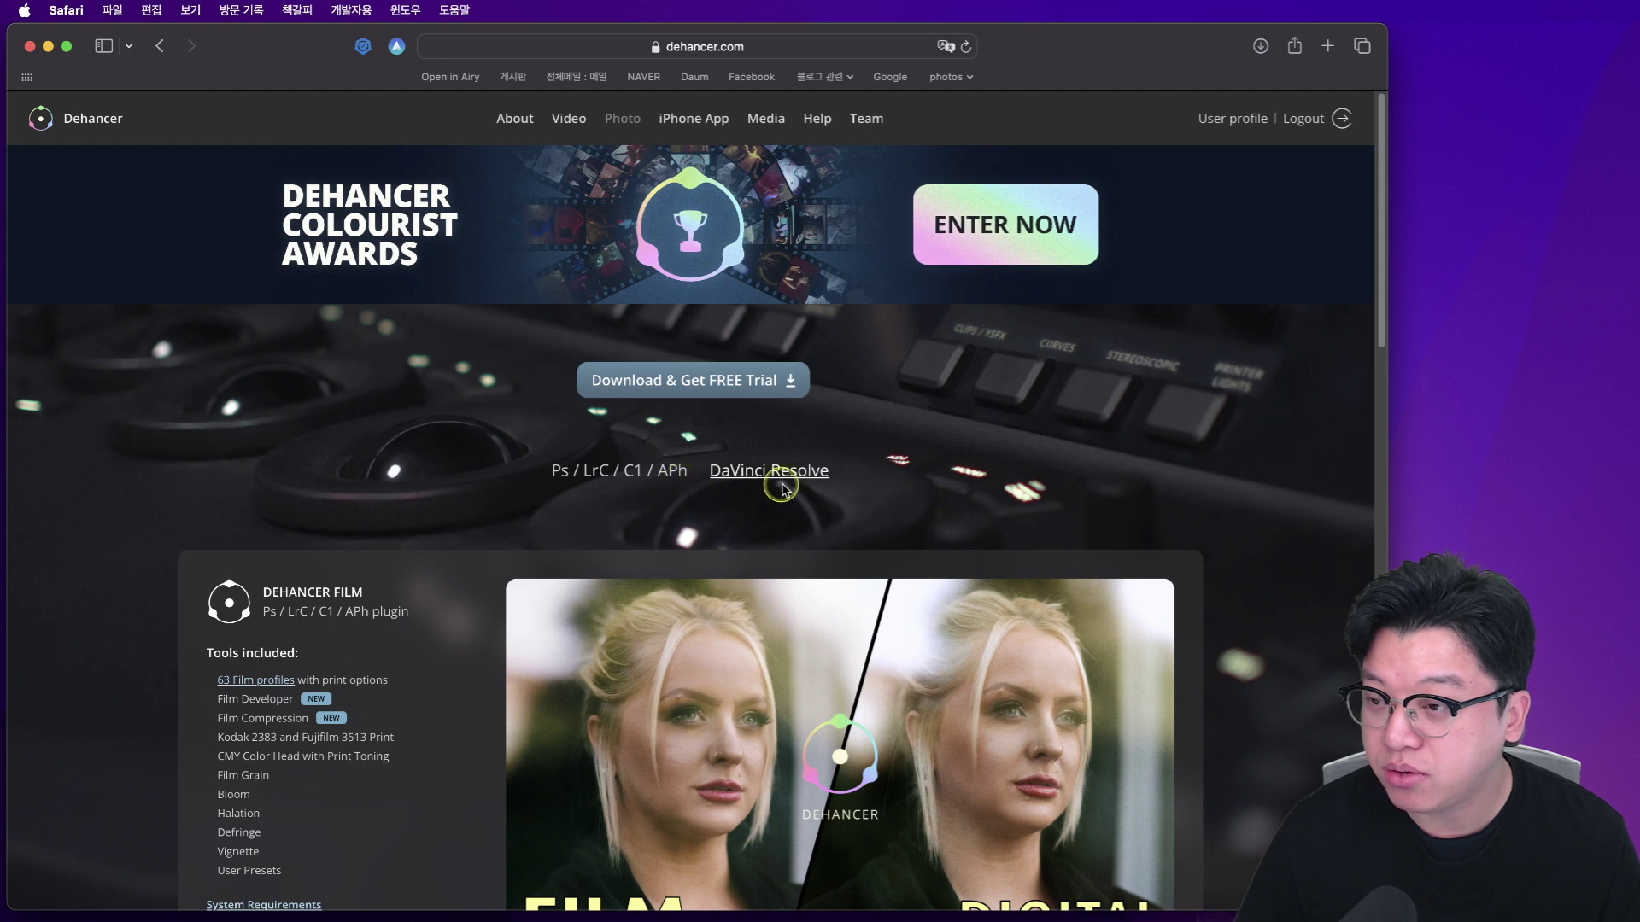
Step: Open the plugin download options with Ps / LrC / C1 / APh host and macOS Mojave
left_click(777, 390)
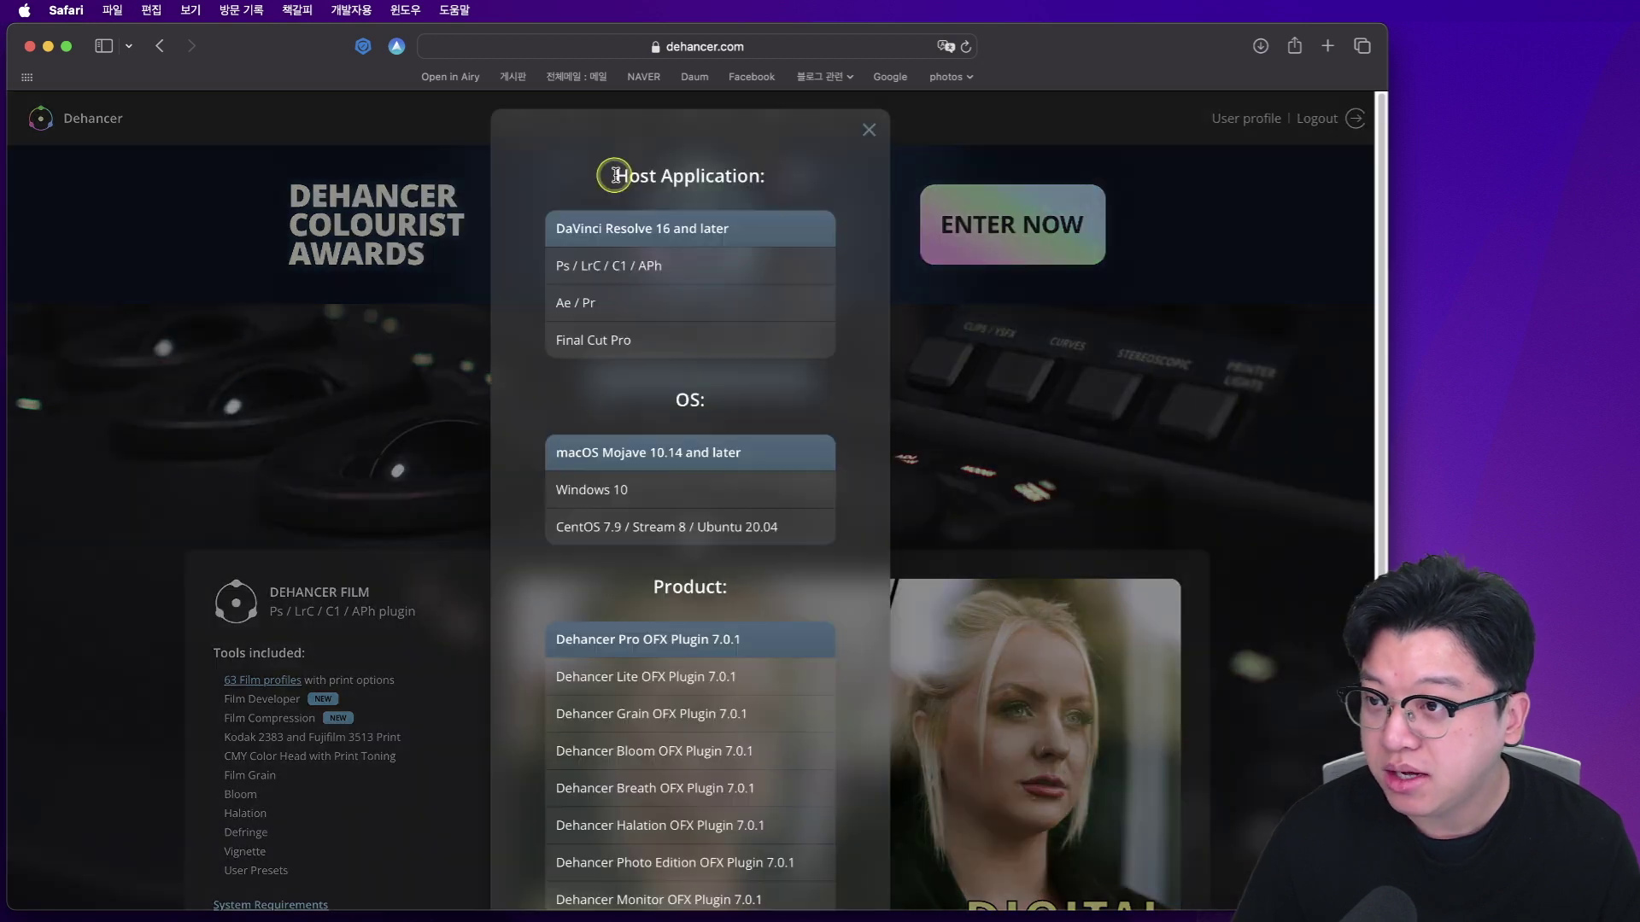
left_click_drag(611, 173, 806, 179)
left_click(806, 178)
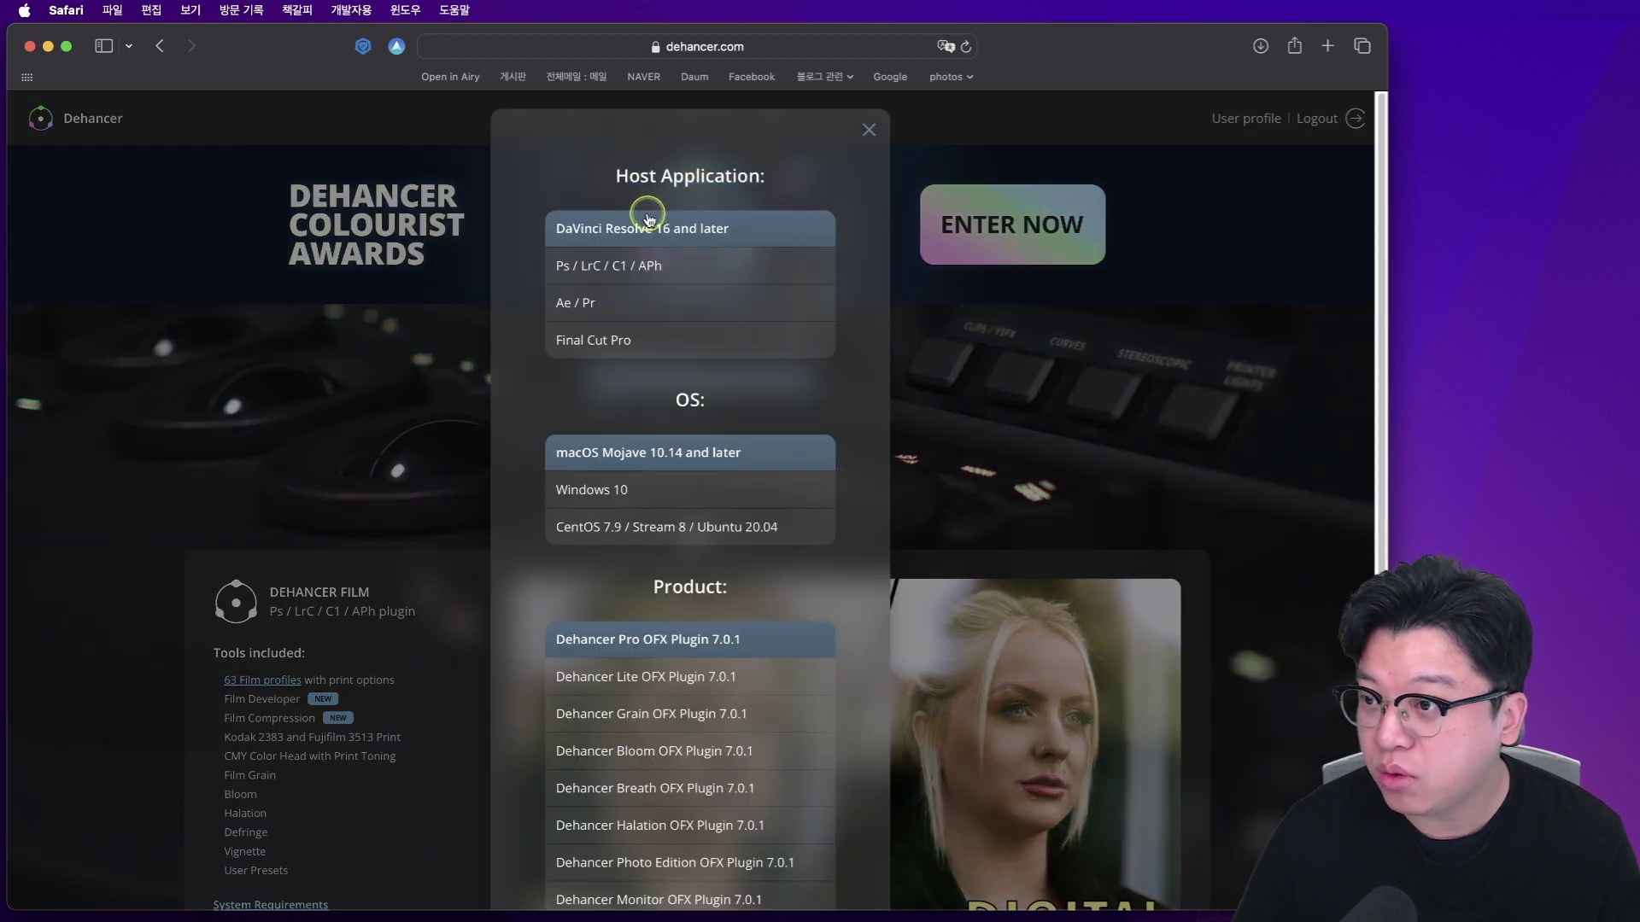
left_click(675, 271)
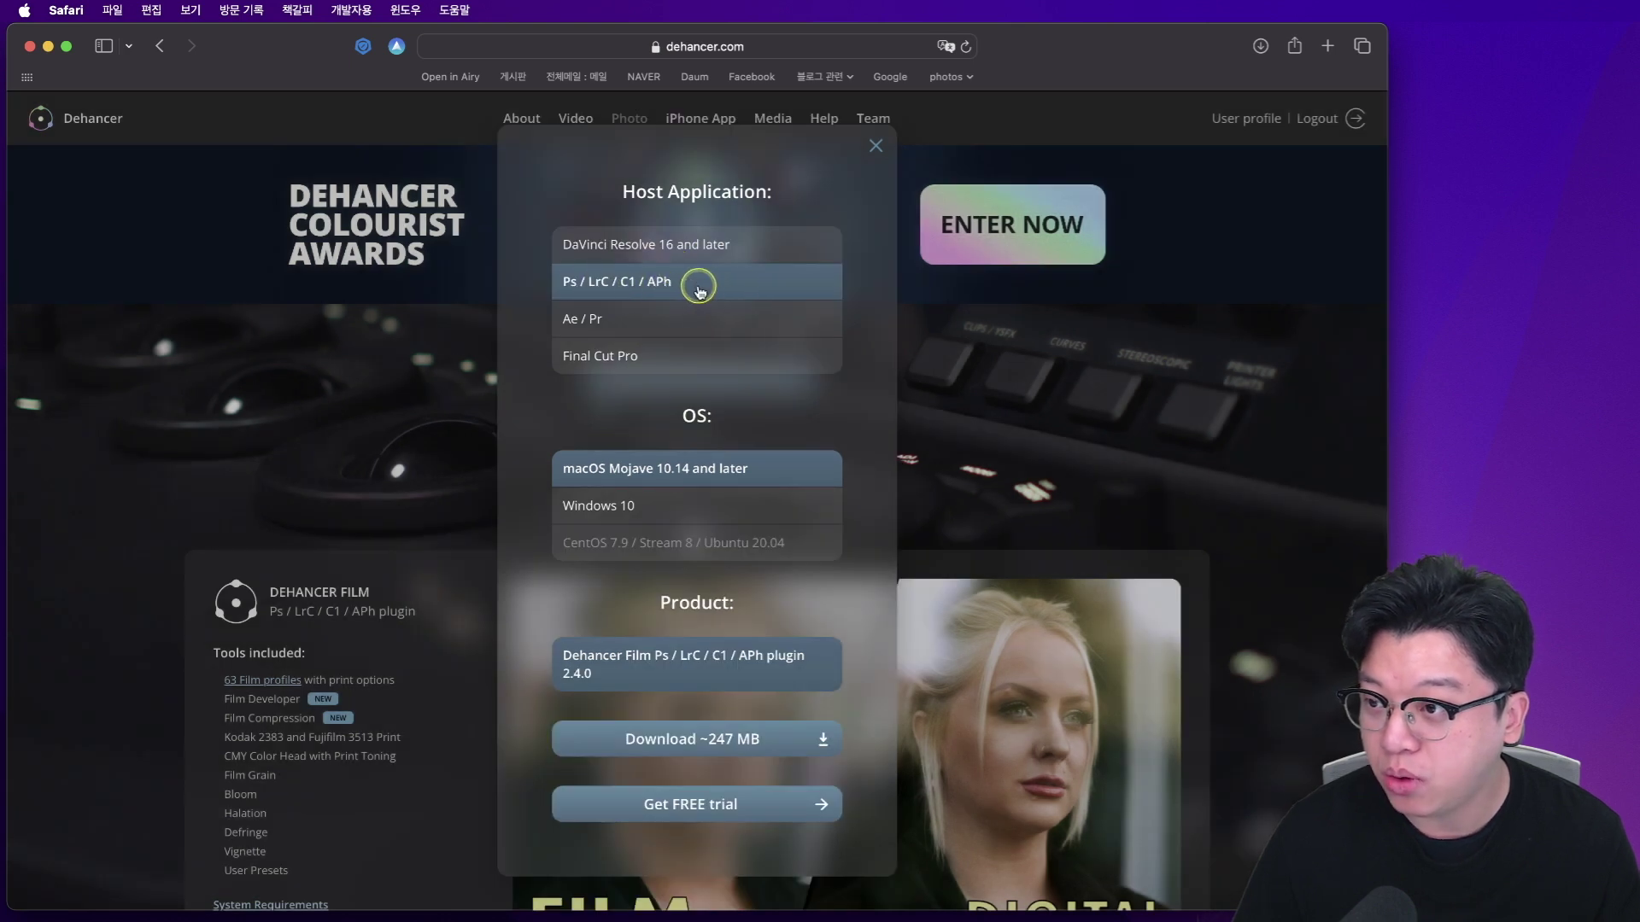
left_click(694, 506)
left_click(740, 480)
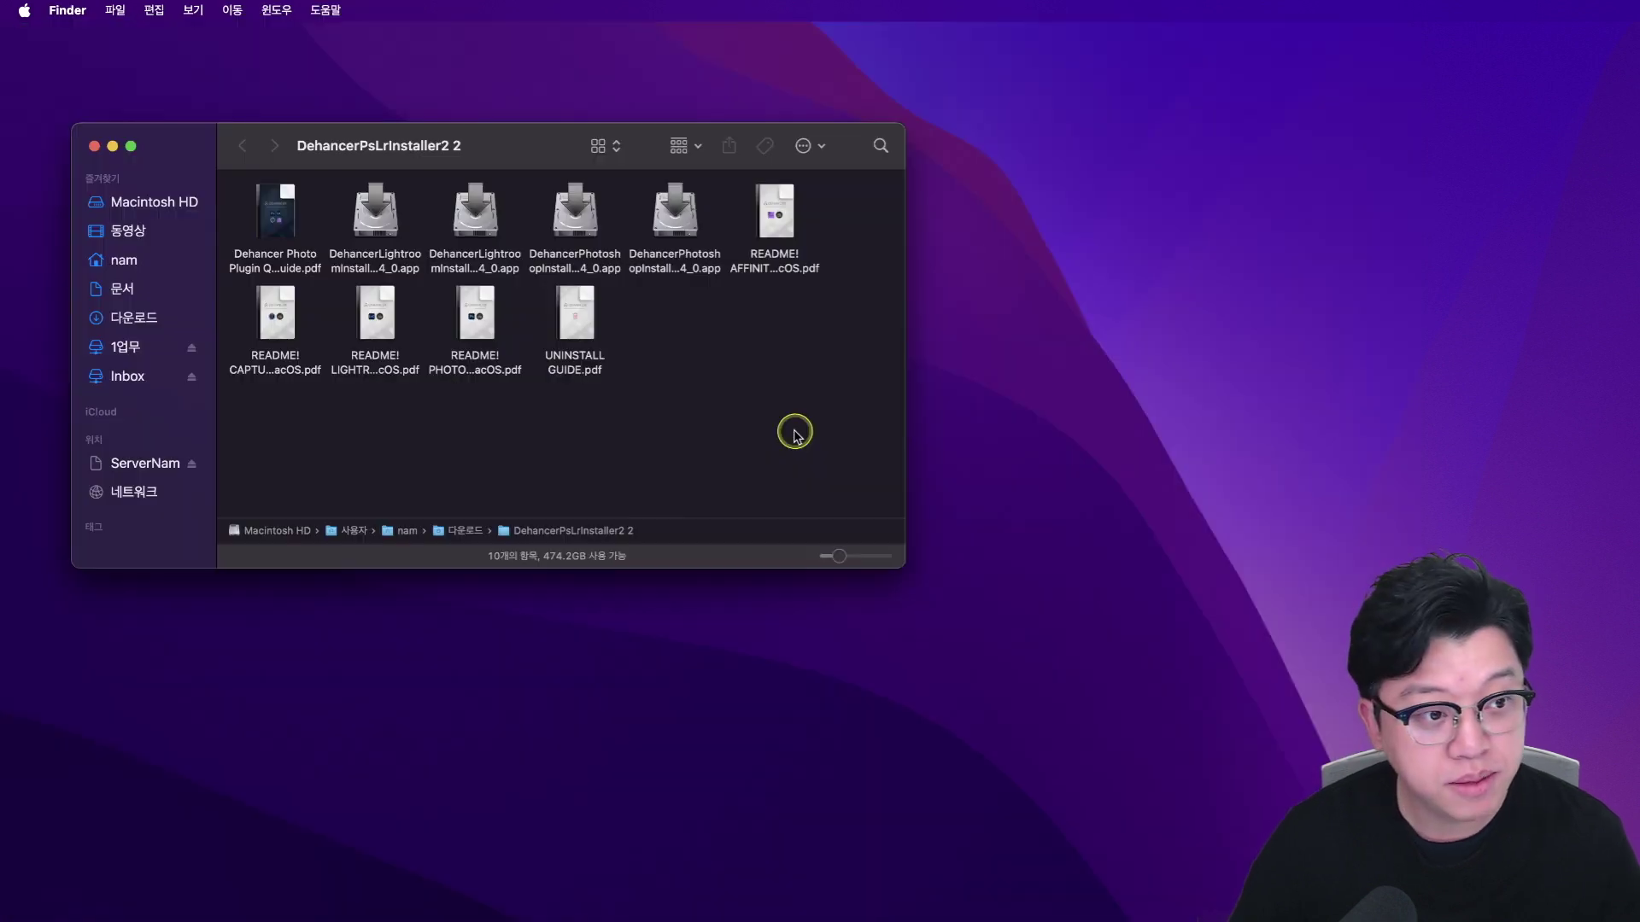
Step: Enlarge the icons and inspect the arm64 and x86_64 Lightroom and Photoshop installers
left_click_drag(797, 437, 765, 395)
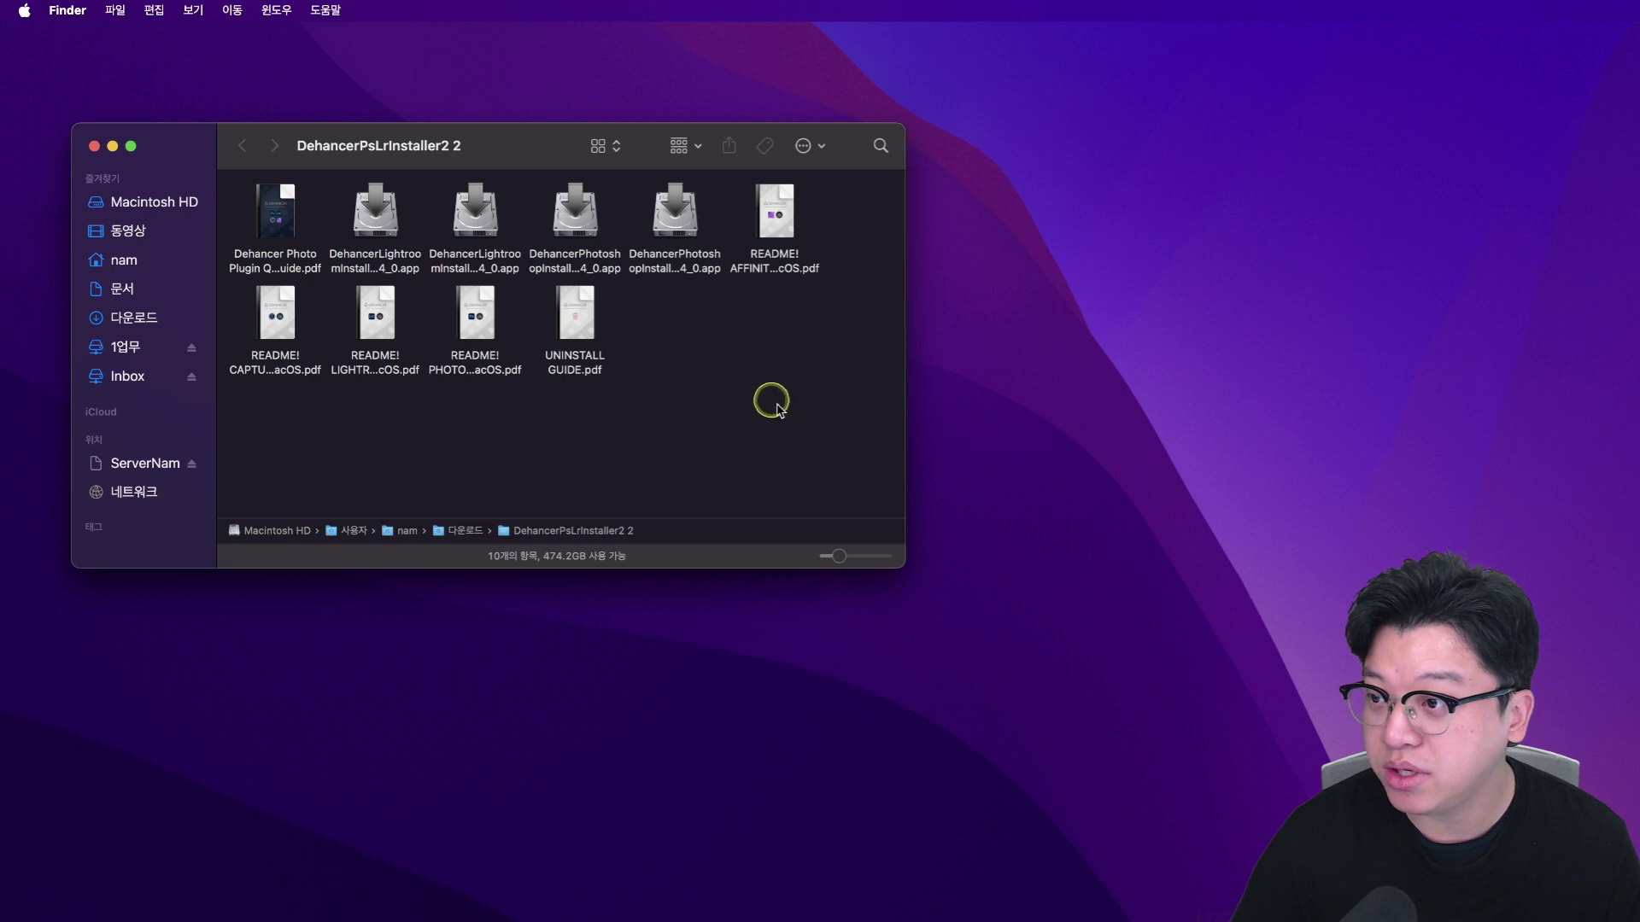
left_click_drag(839, 556, 844, 556)
left_click(391, 285)
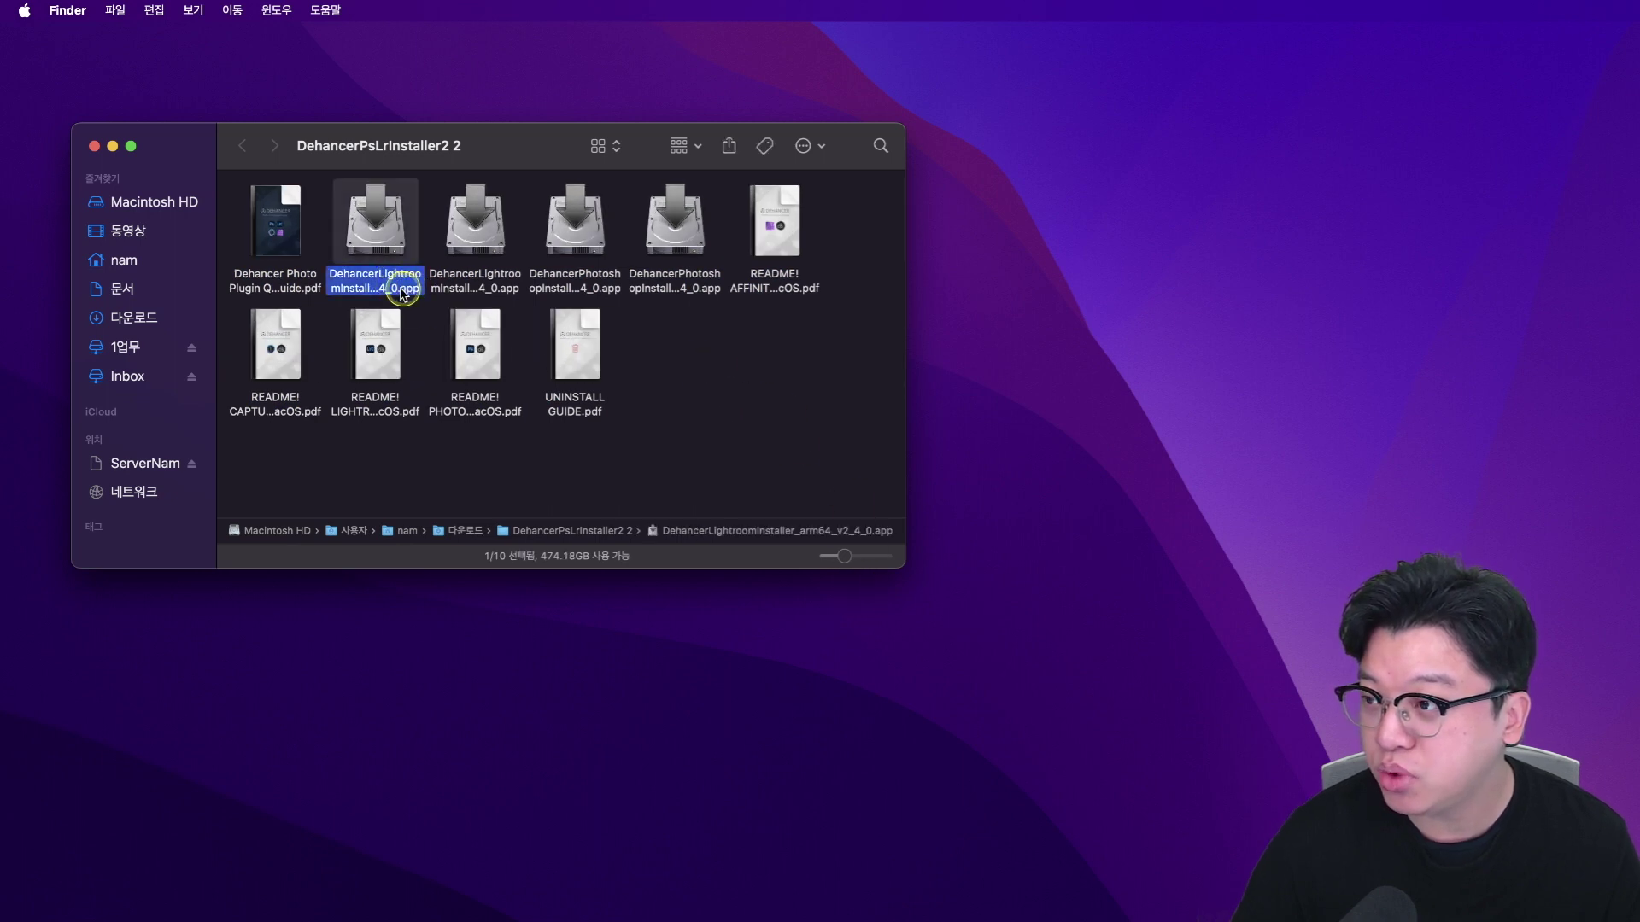
left_click(461, 282)
left_click(397, 278)
left_click(470, 277)
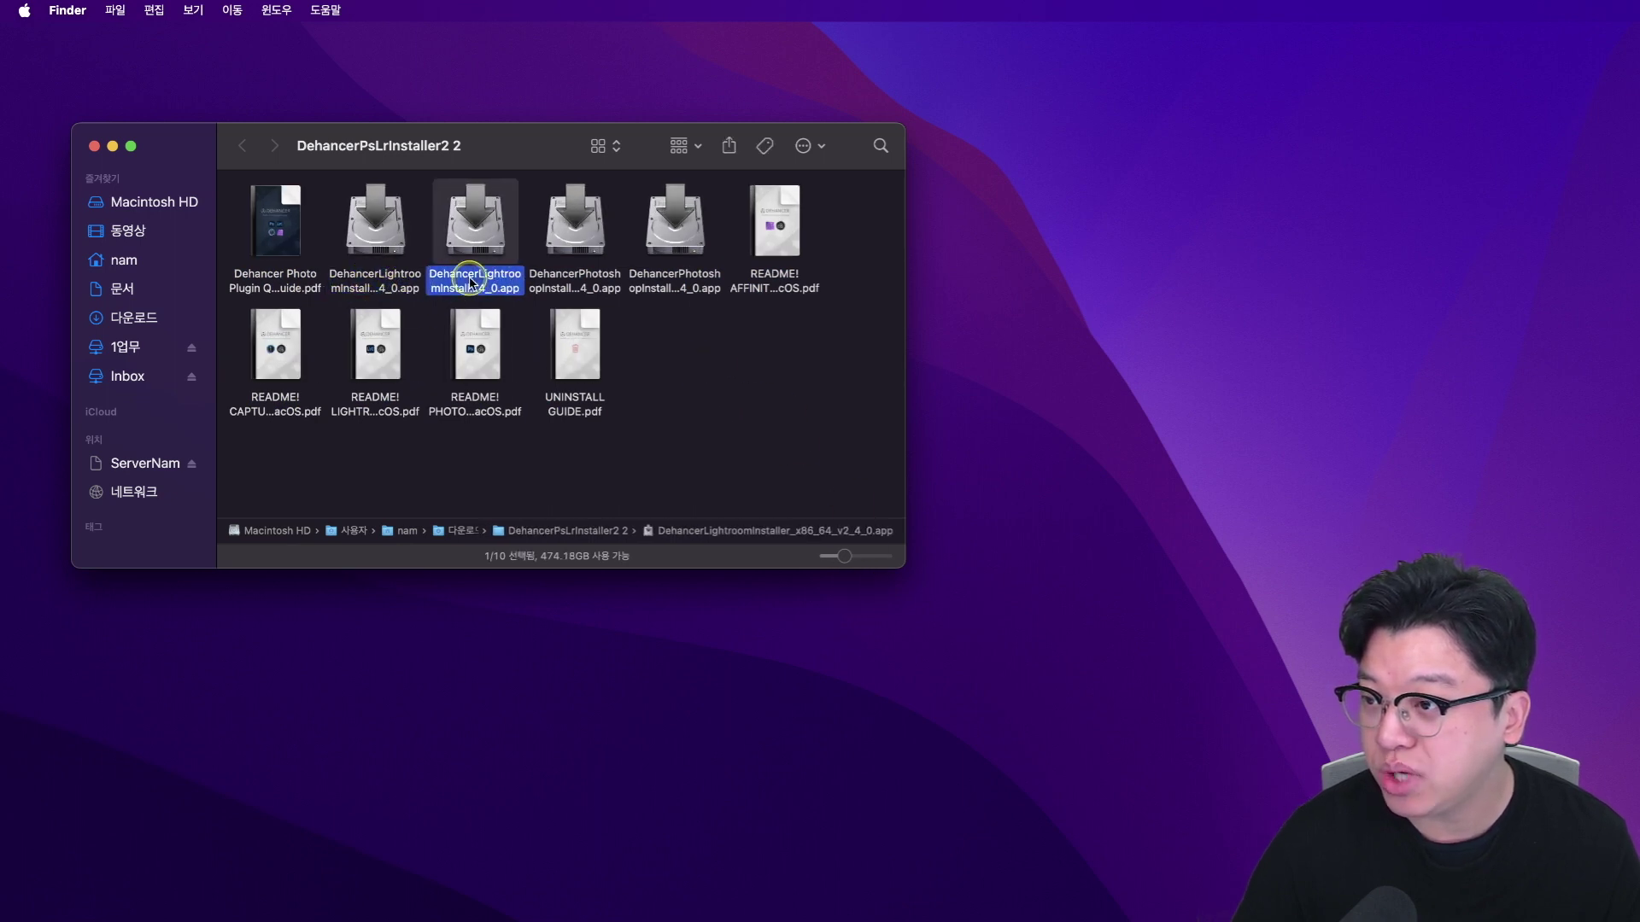
left_click(586, 280)
left_click(662, 279)
left_click(568, 277)
left_click(655, 283)
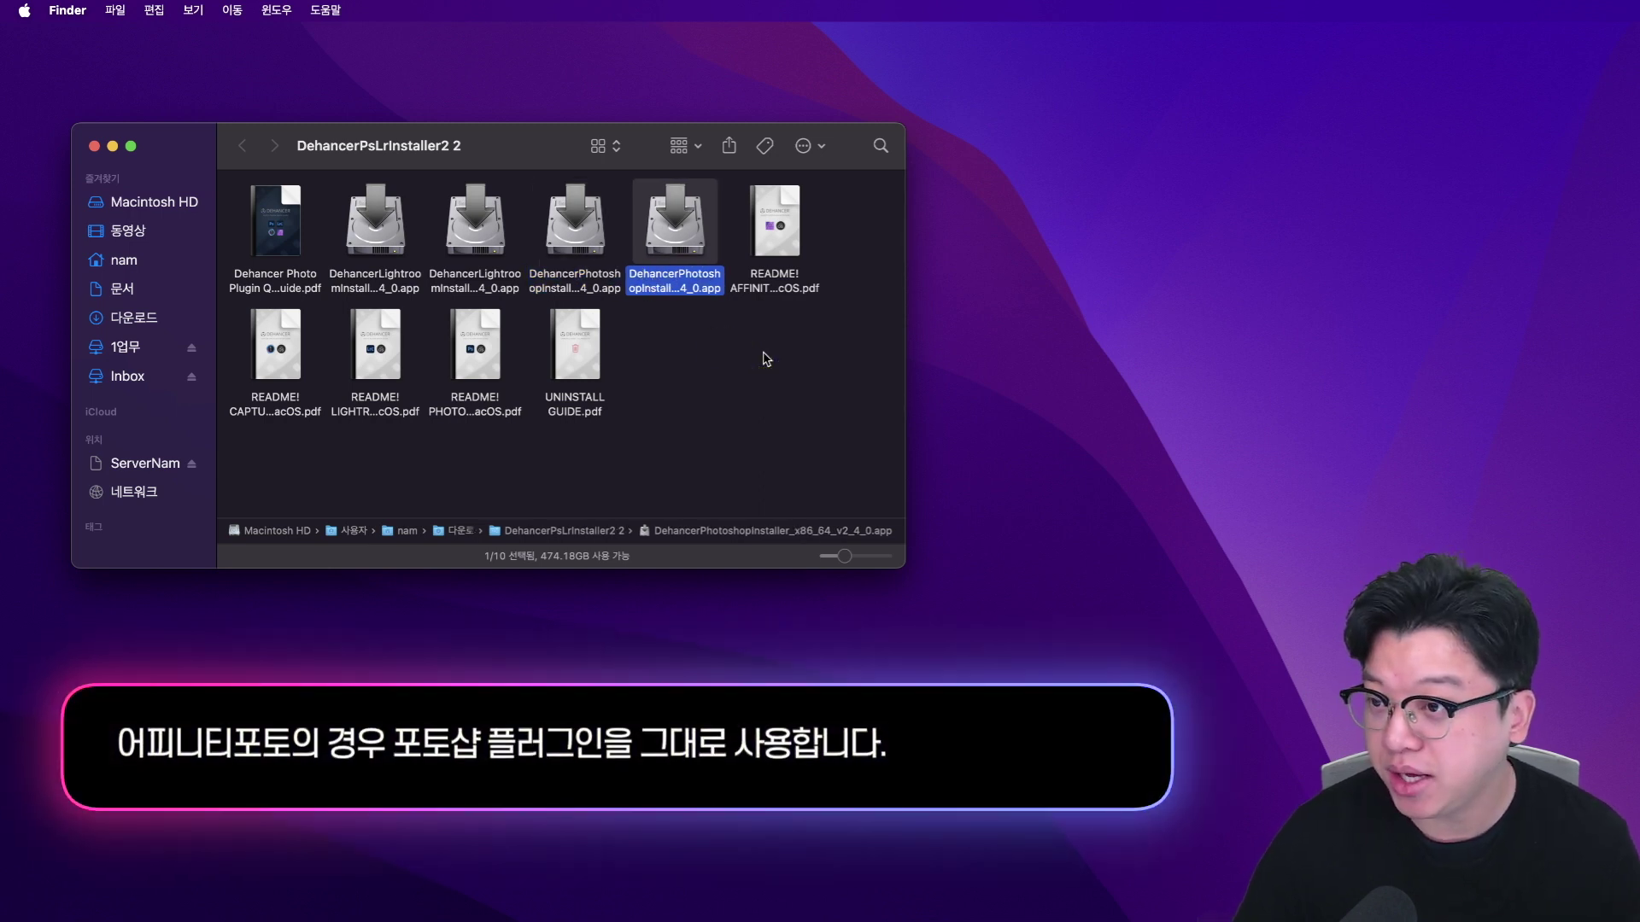
left_click(604, 287)
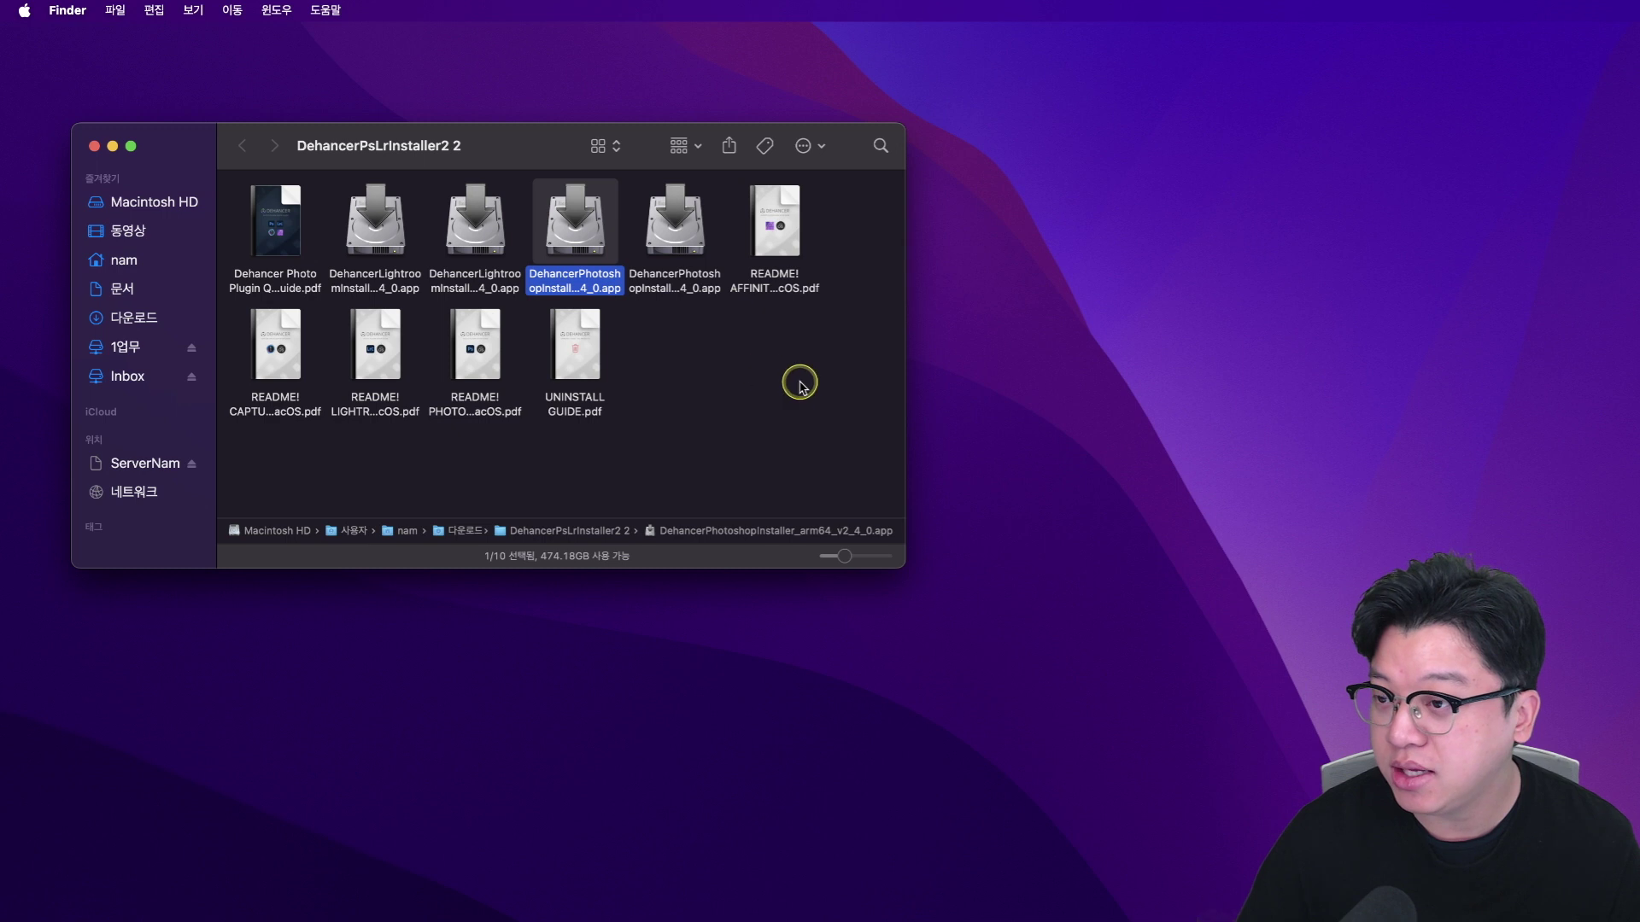
Step: Launch the Dehancer Photoshop plugin installer and confirm opening it
key("cmd+a")
left_click_drag(800, 382, 678, 368)
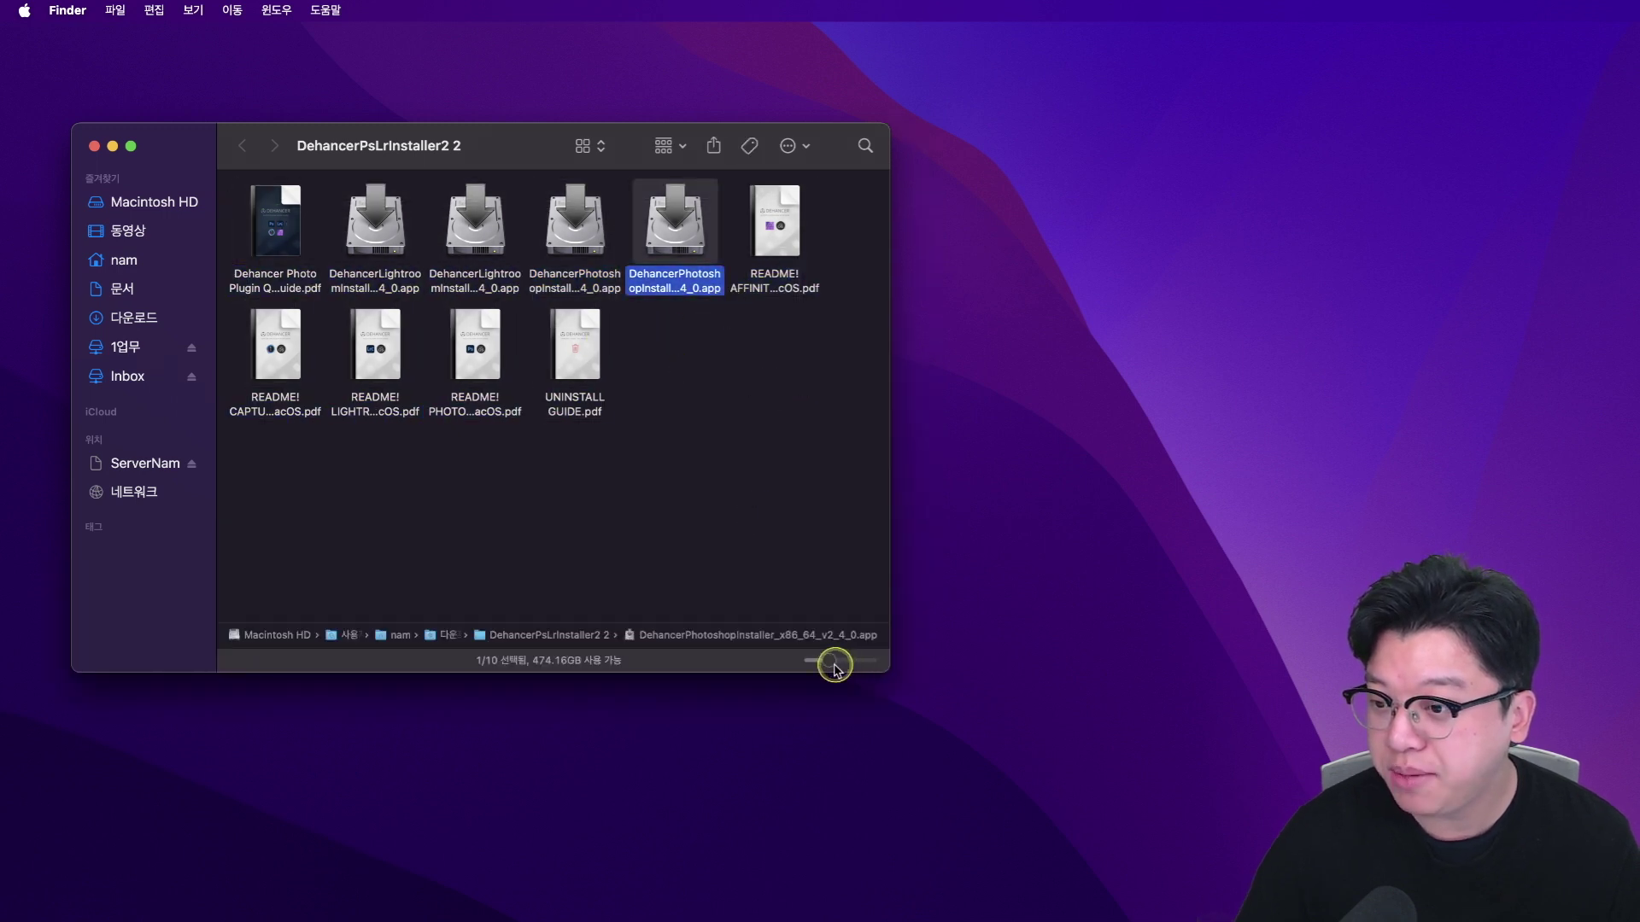
left_click_drag(835, 663, 836, 665)
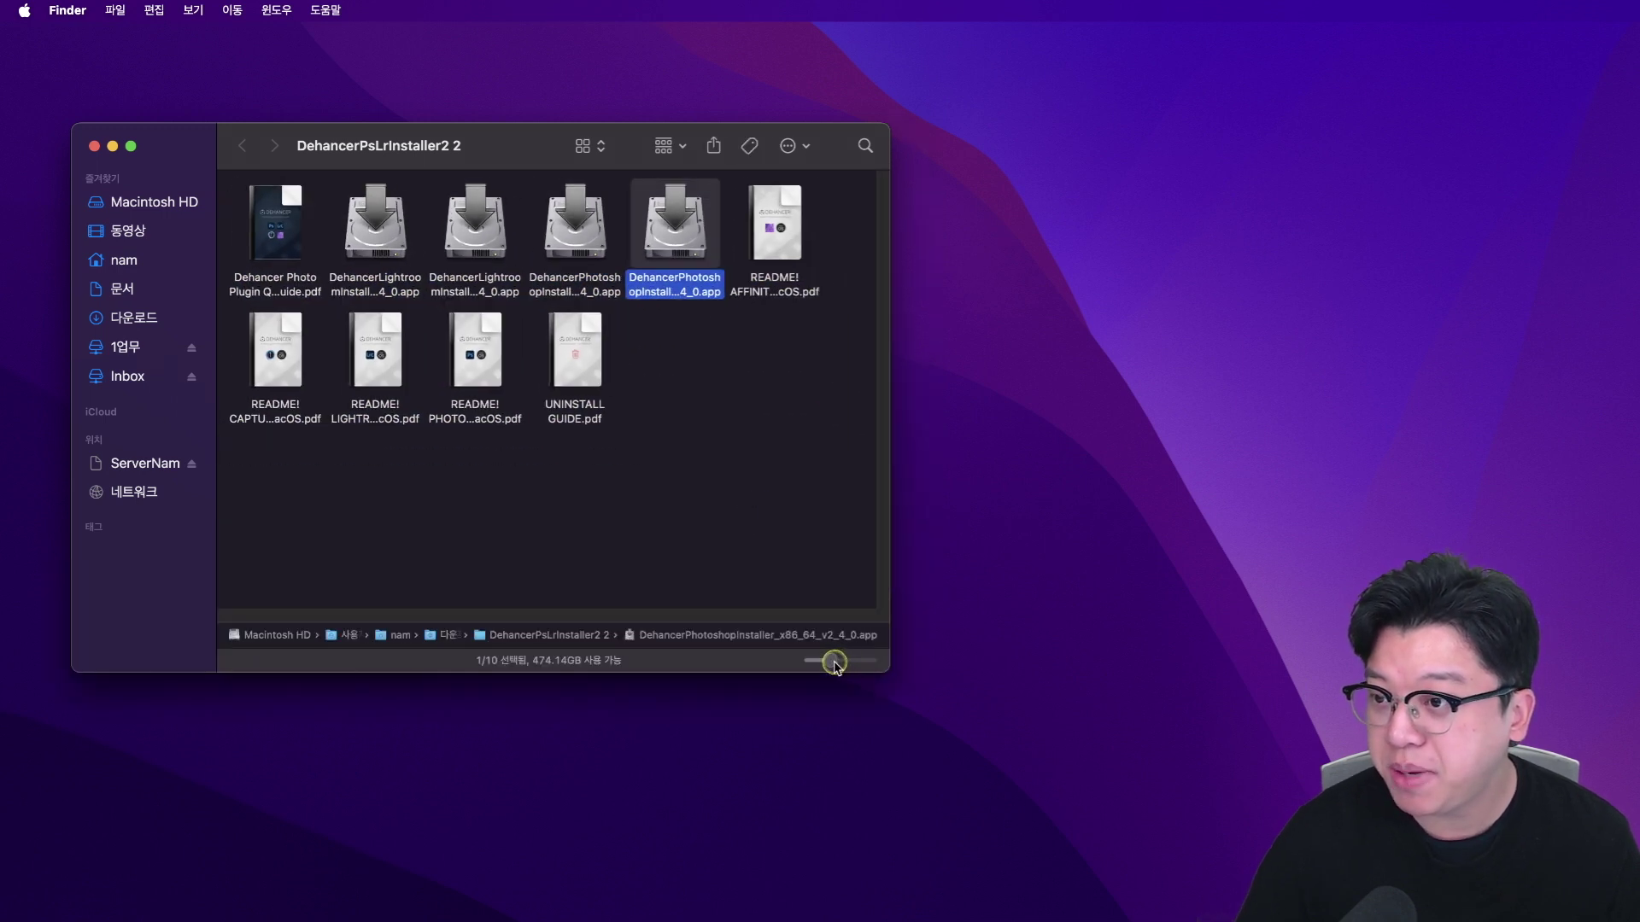
double_click(683, 238)
left_click(1338, 440)
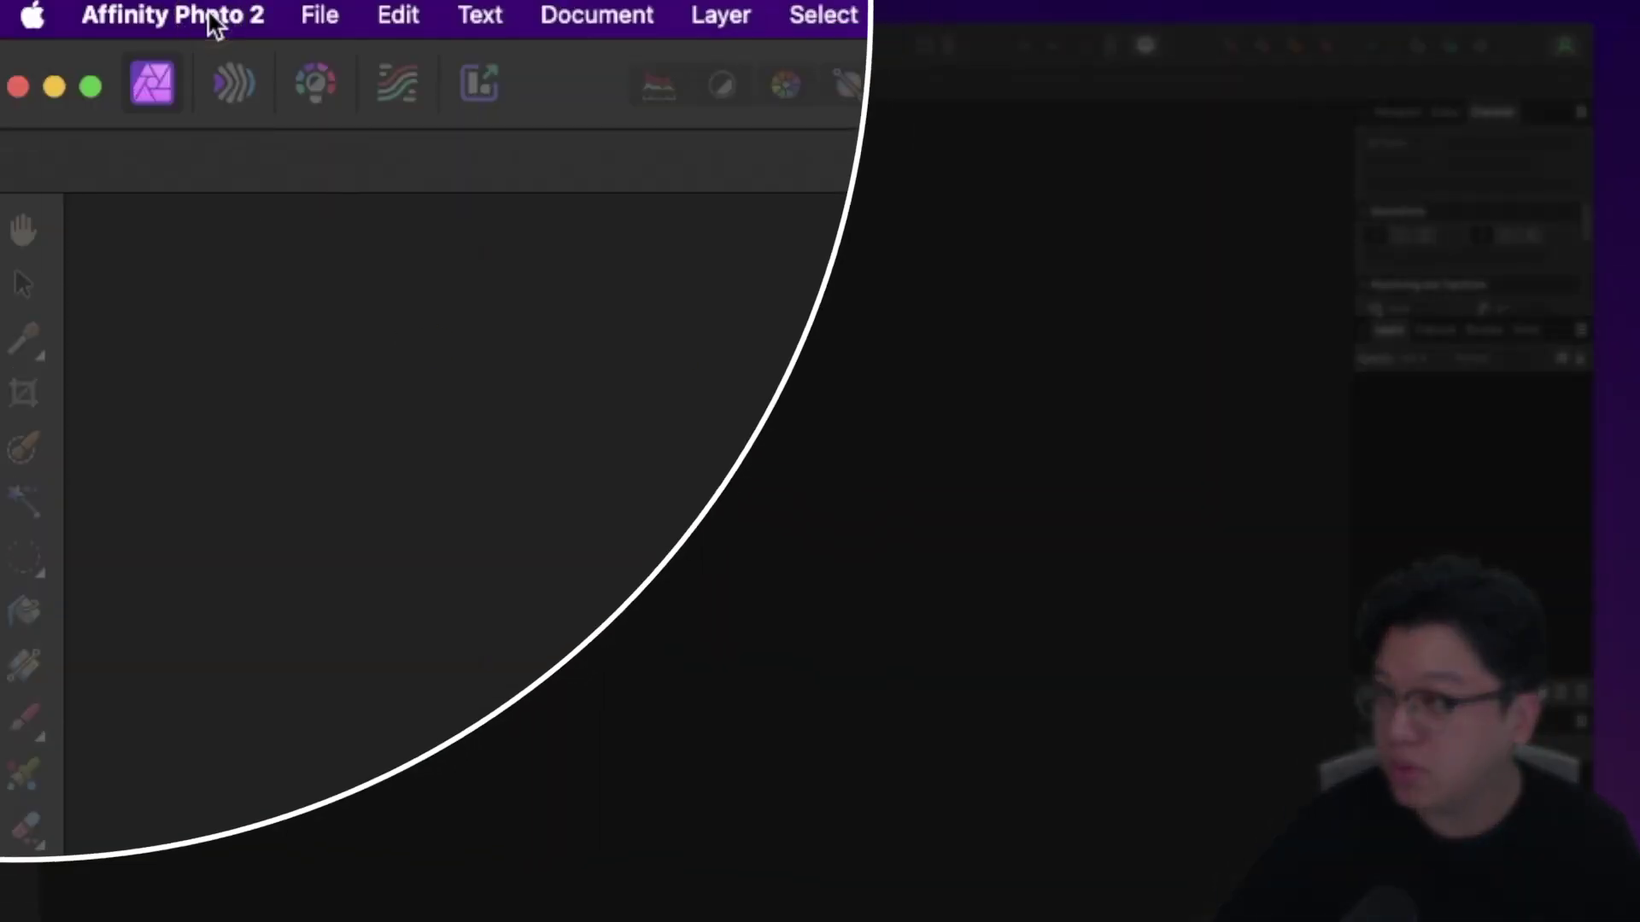
Step: Open Affinity Photo 2 Settings, centre the window, and show the Photoshop Plugins page
left_click(114, 12)
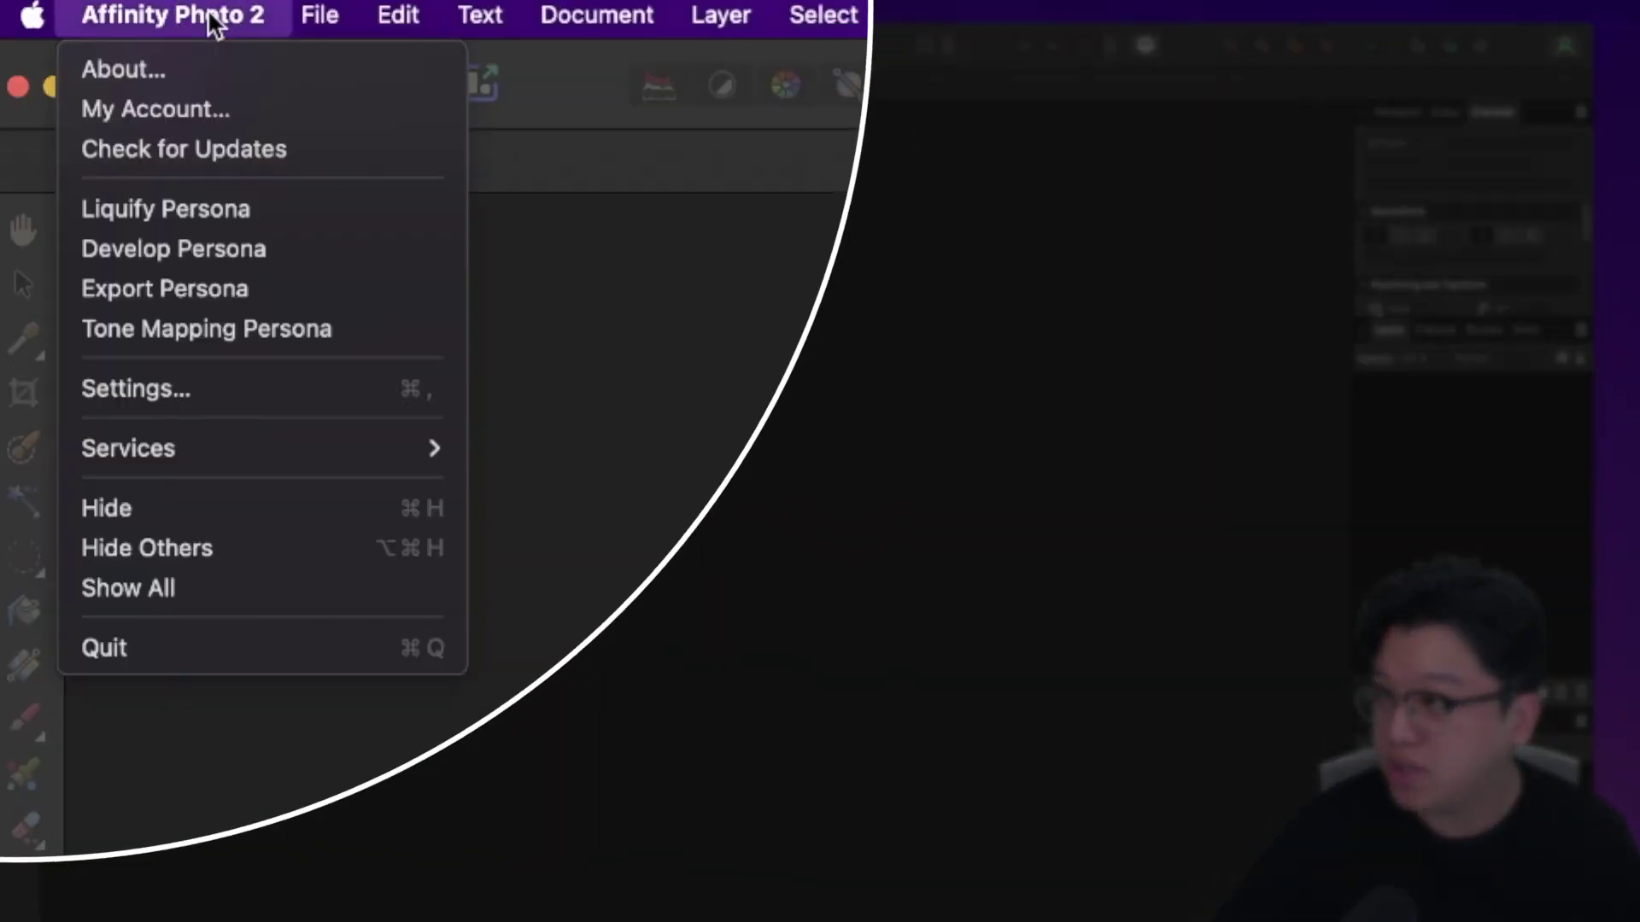
left_click(229, 388)
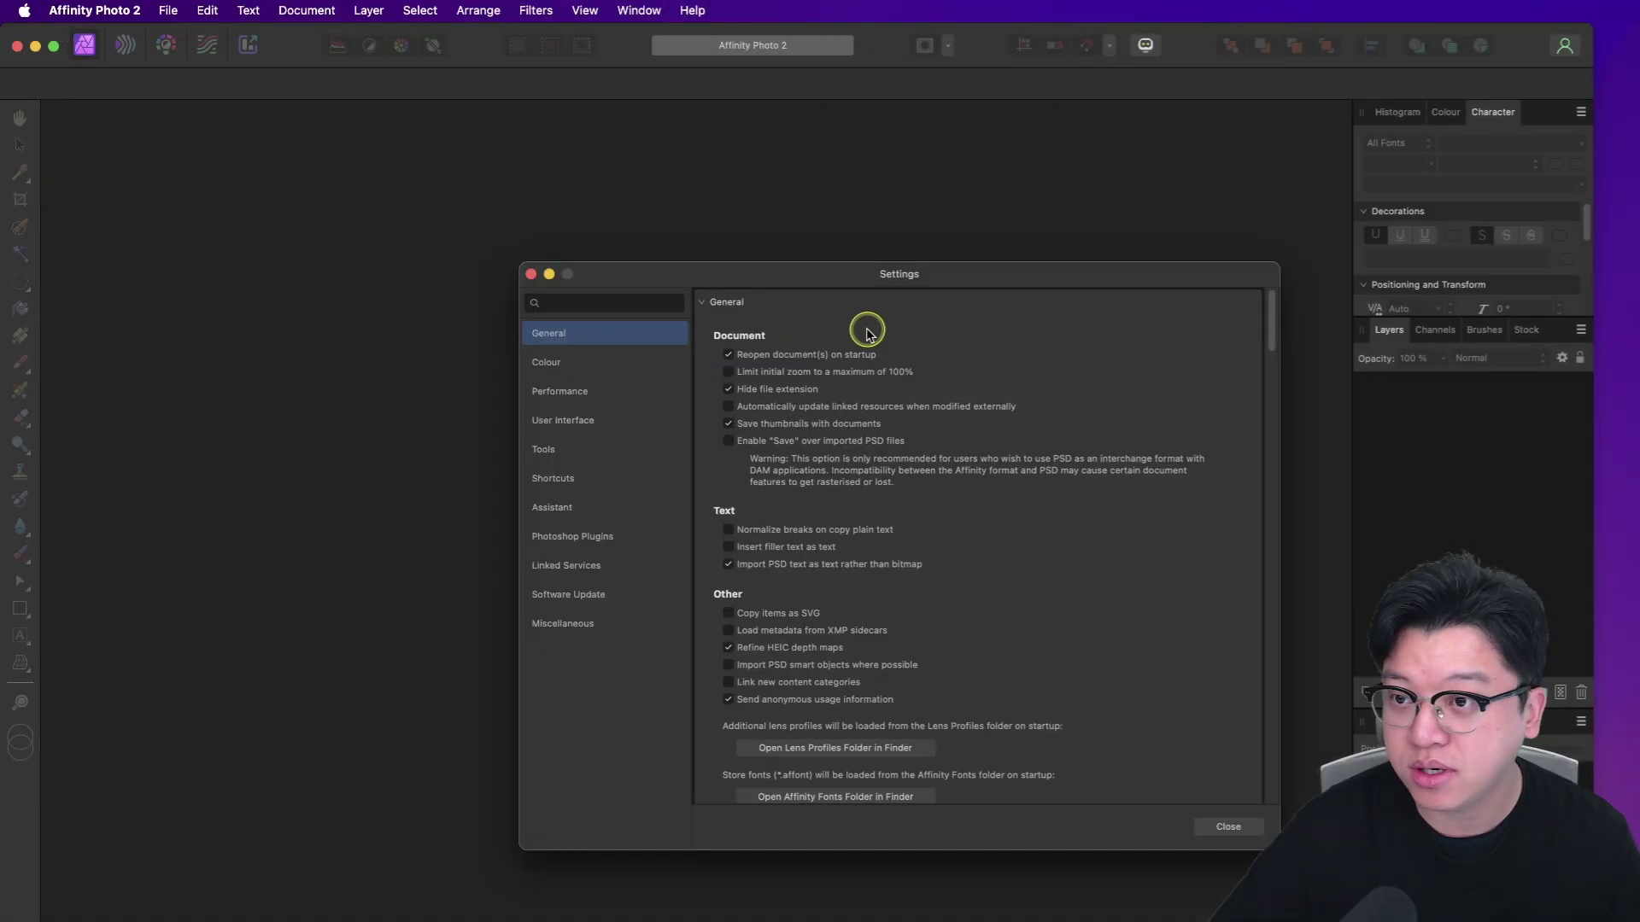
left_click_drag(922, 284, 780, 197)
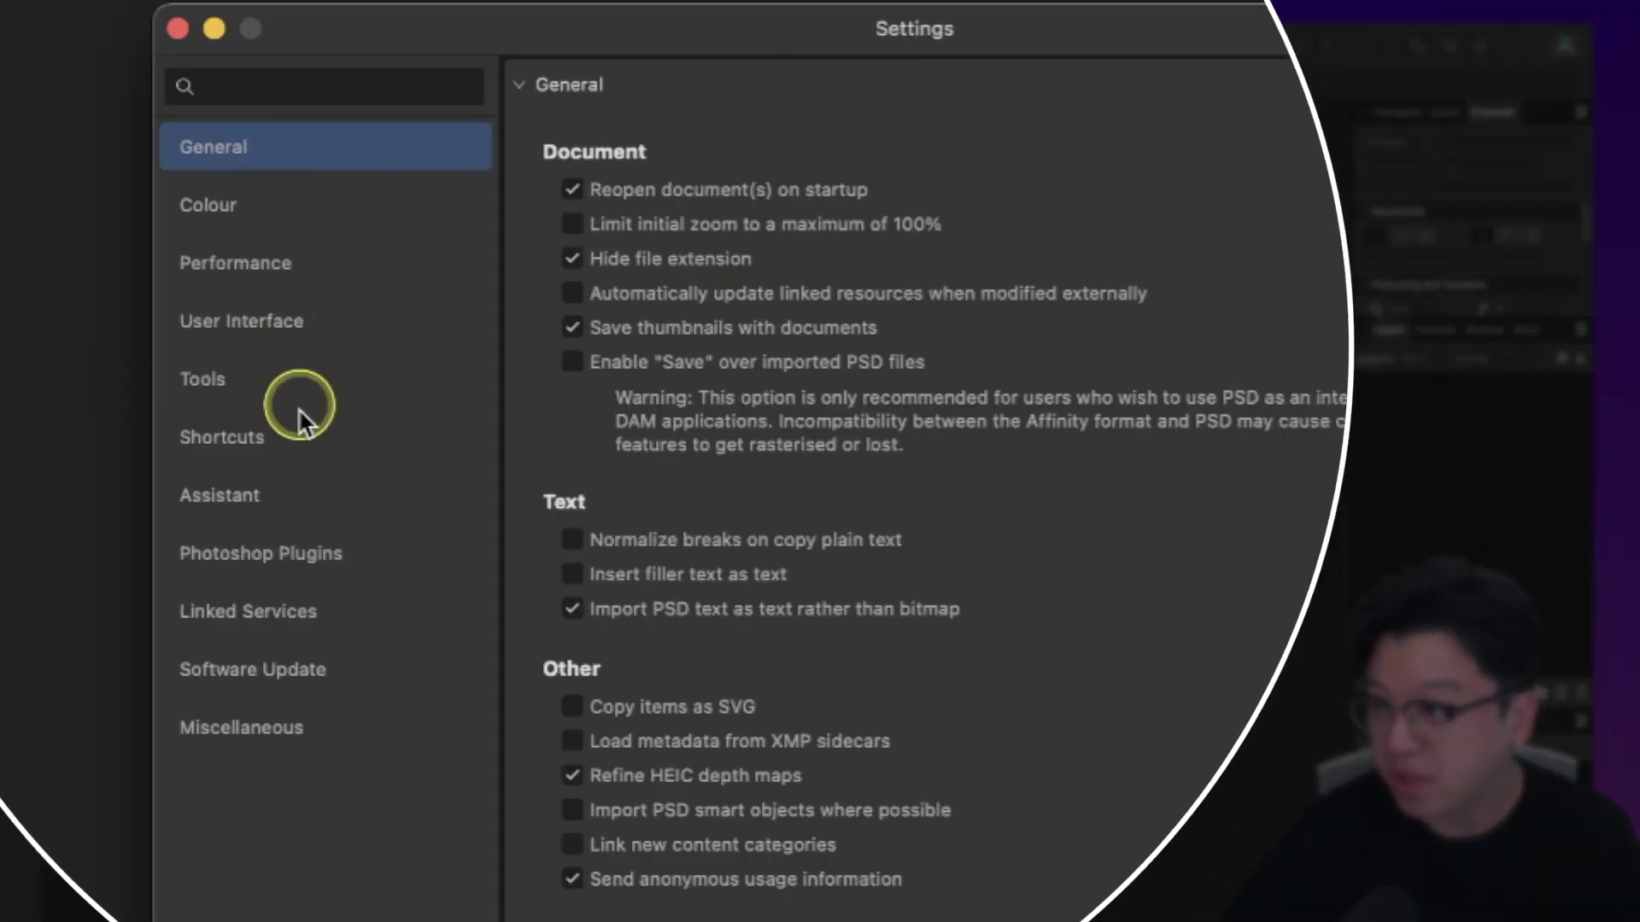
left_click(224, 557)
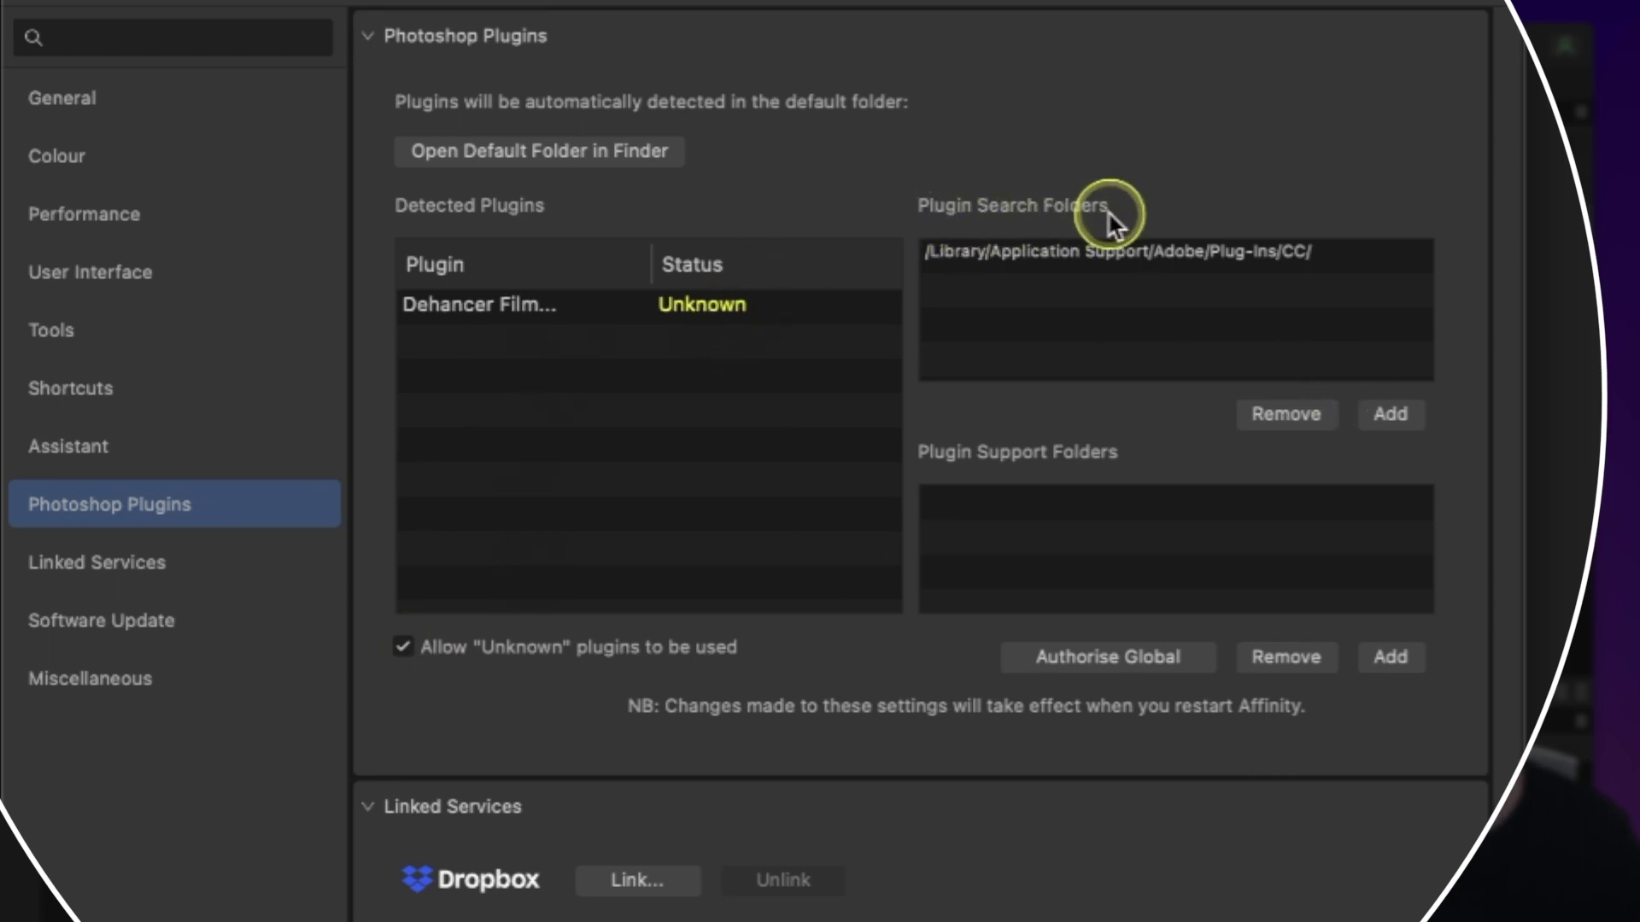
Step: Add /Library/Application Support/Adobe/Plug-Ins/CC/Dehancer as a search folder, then select the duplicate entry
left_click(1401, 413)
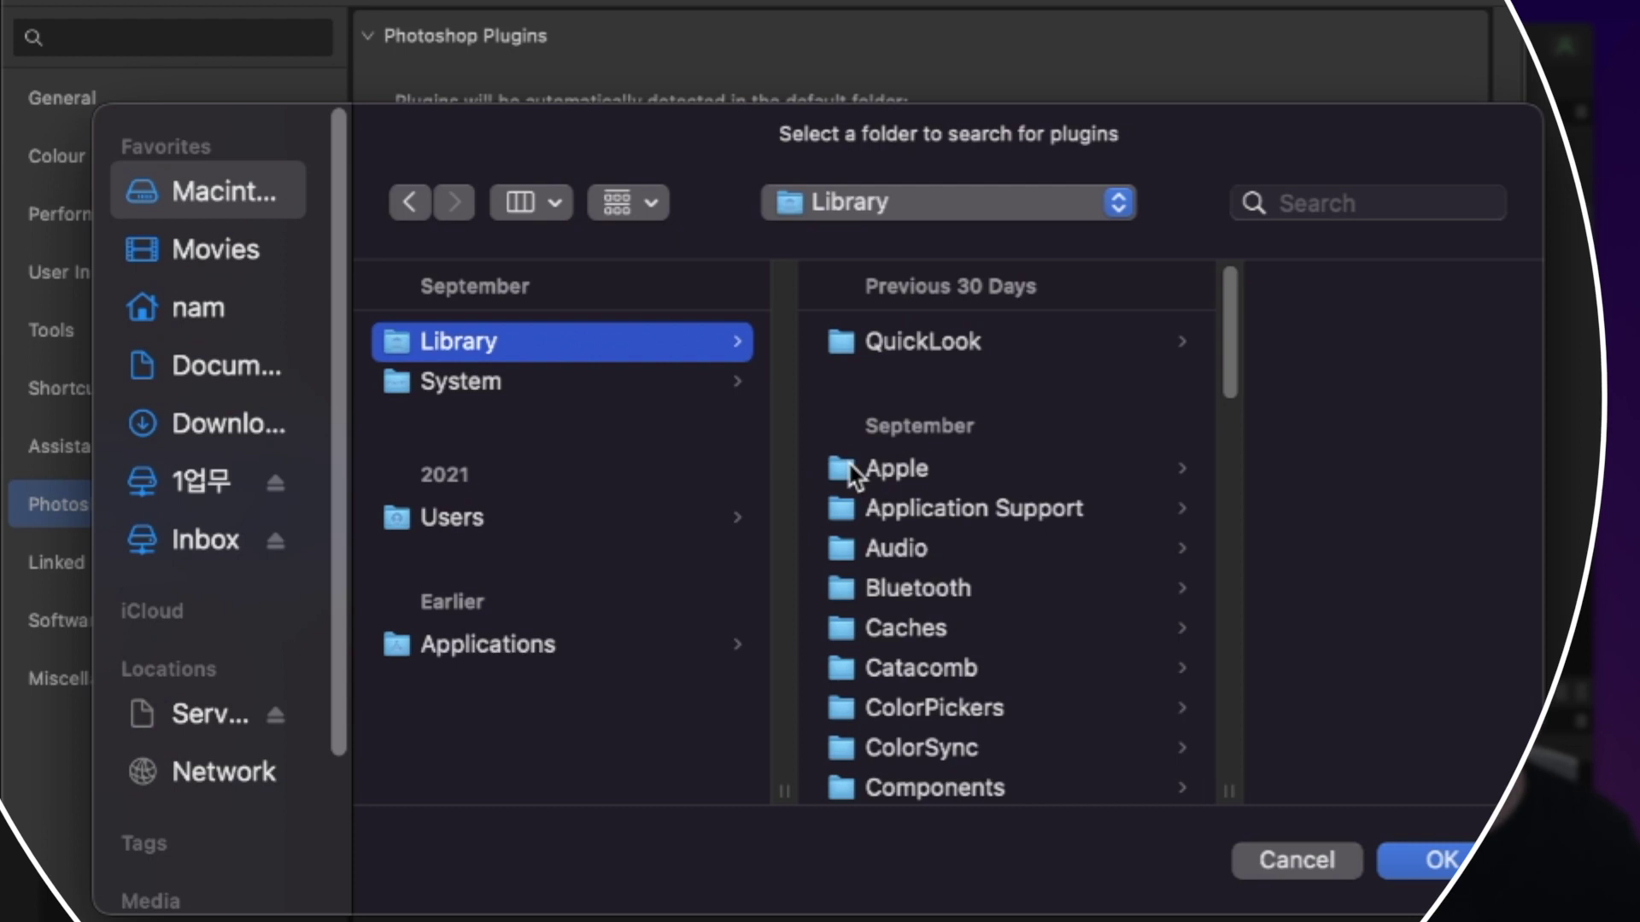
left_click(216, 193)
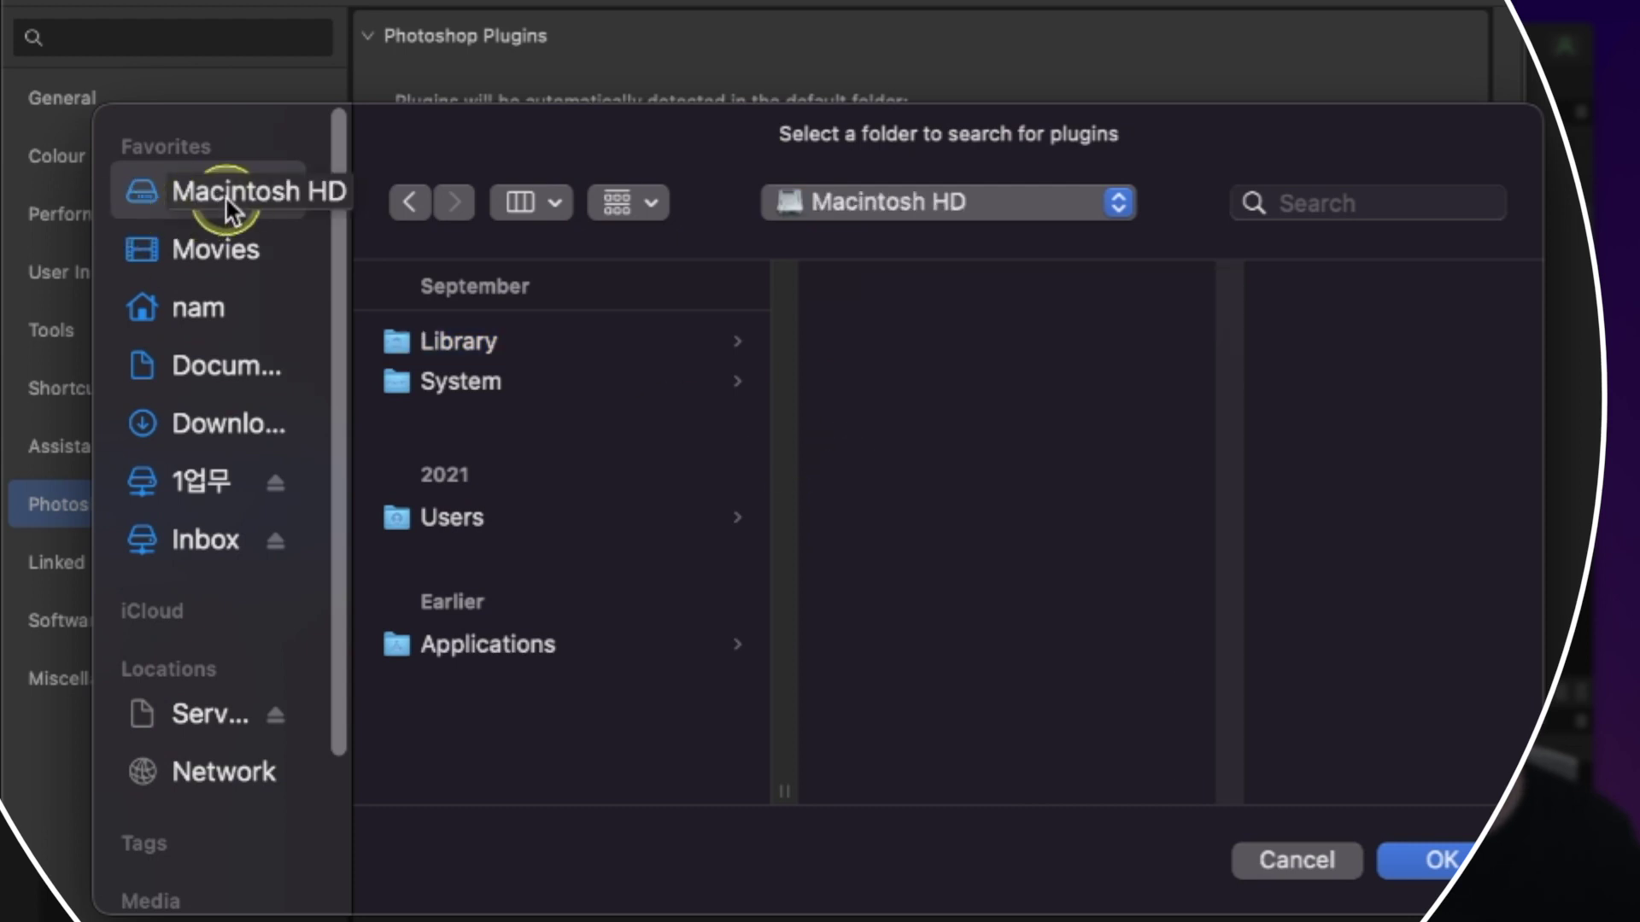
left_click(556, 341)
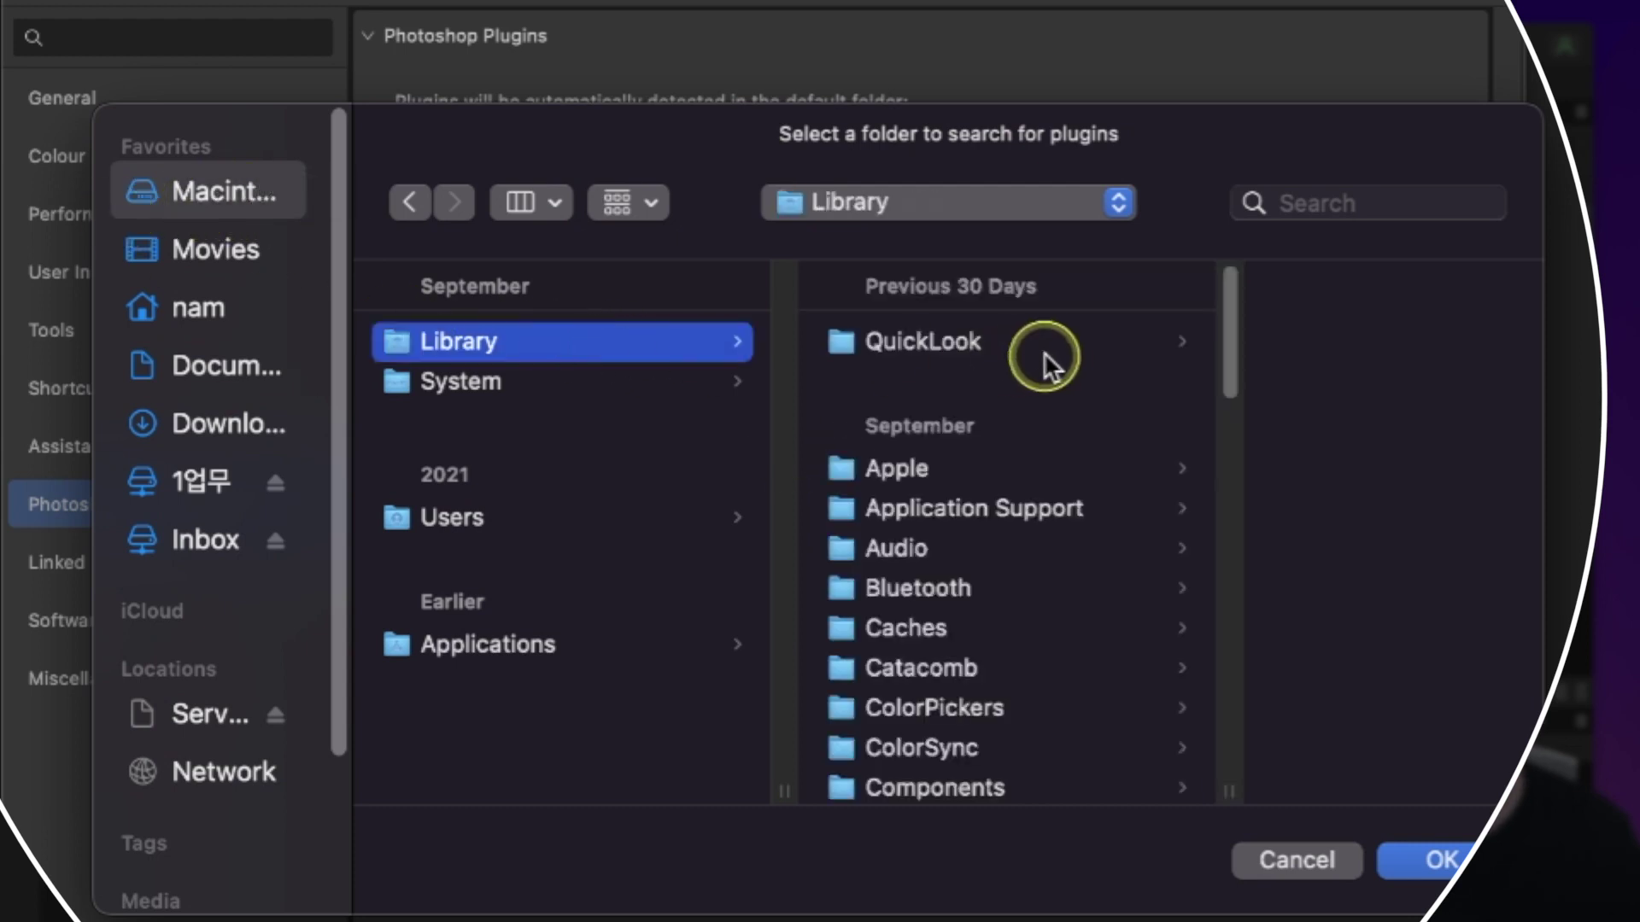
left_click(1016, 517)
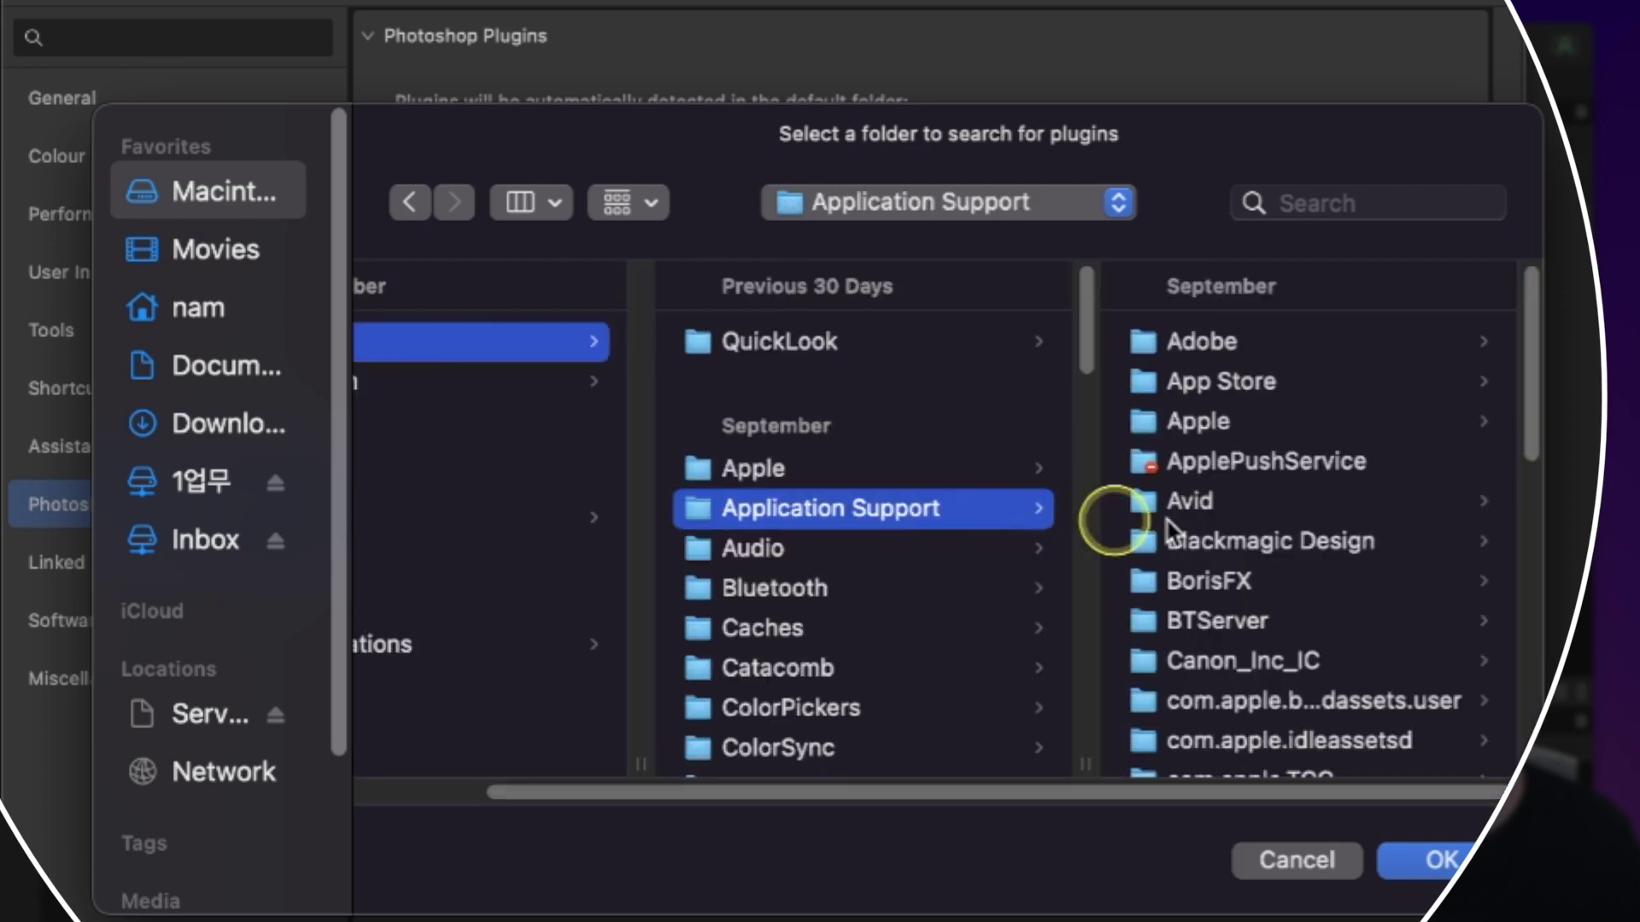
left_click(1289, 344)
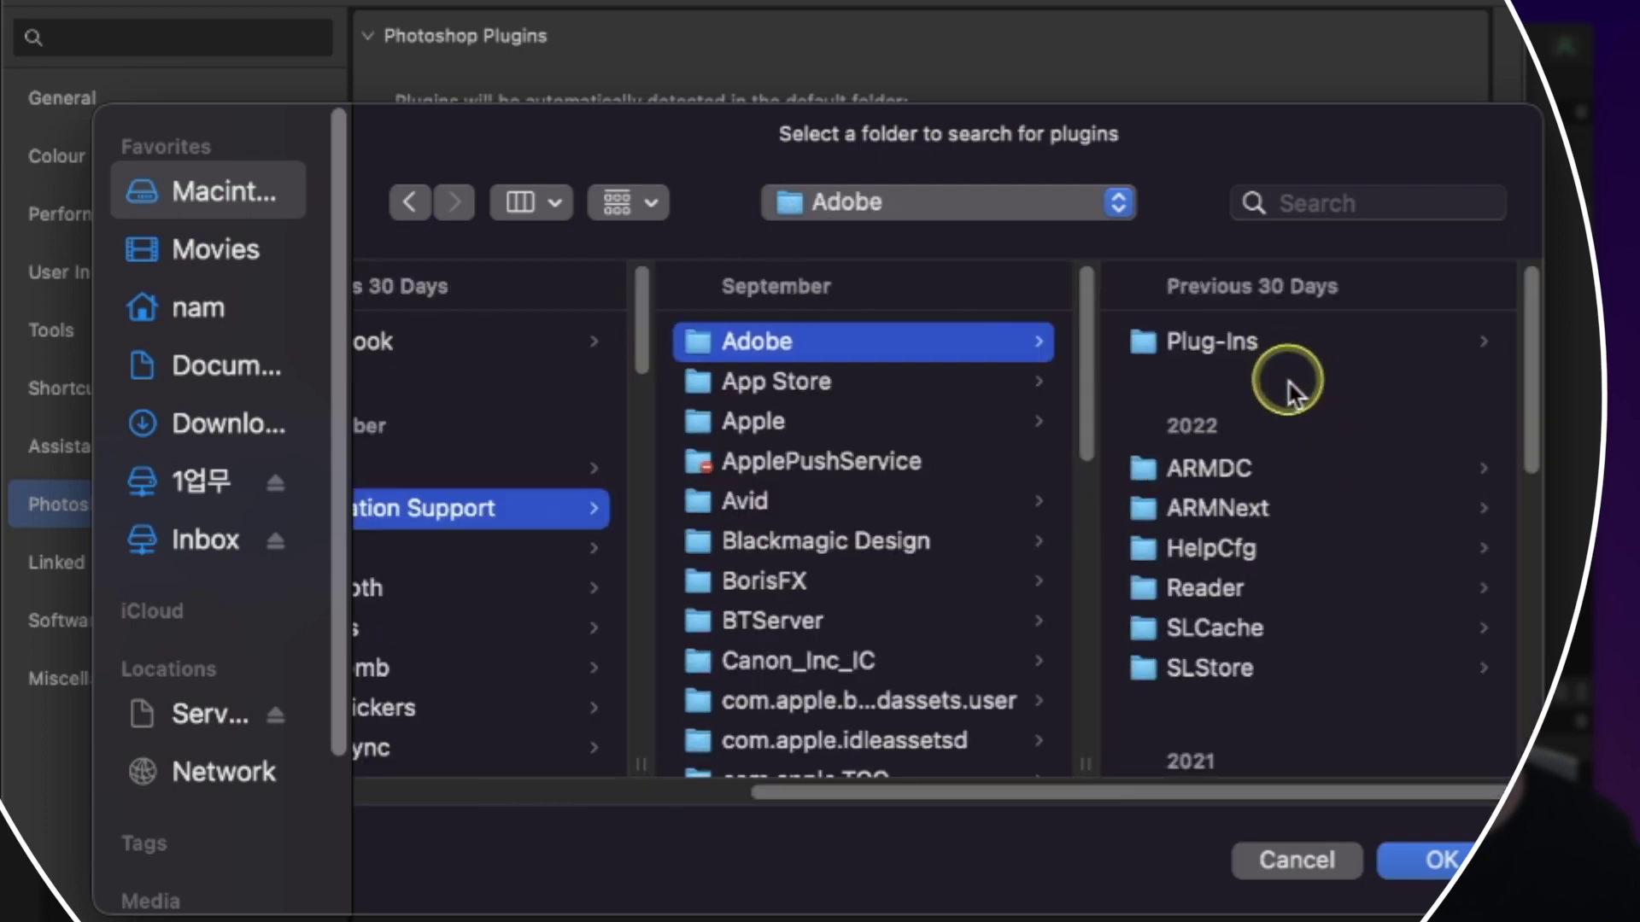
left_click(1300, 345)
left_click(1247, 345)
left_click(1266, 345)
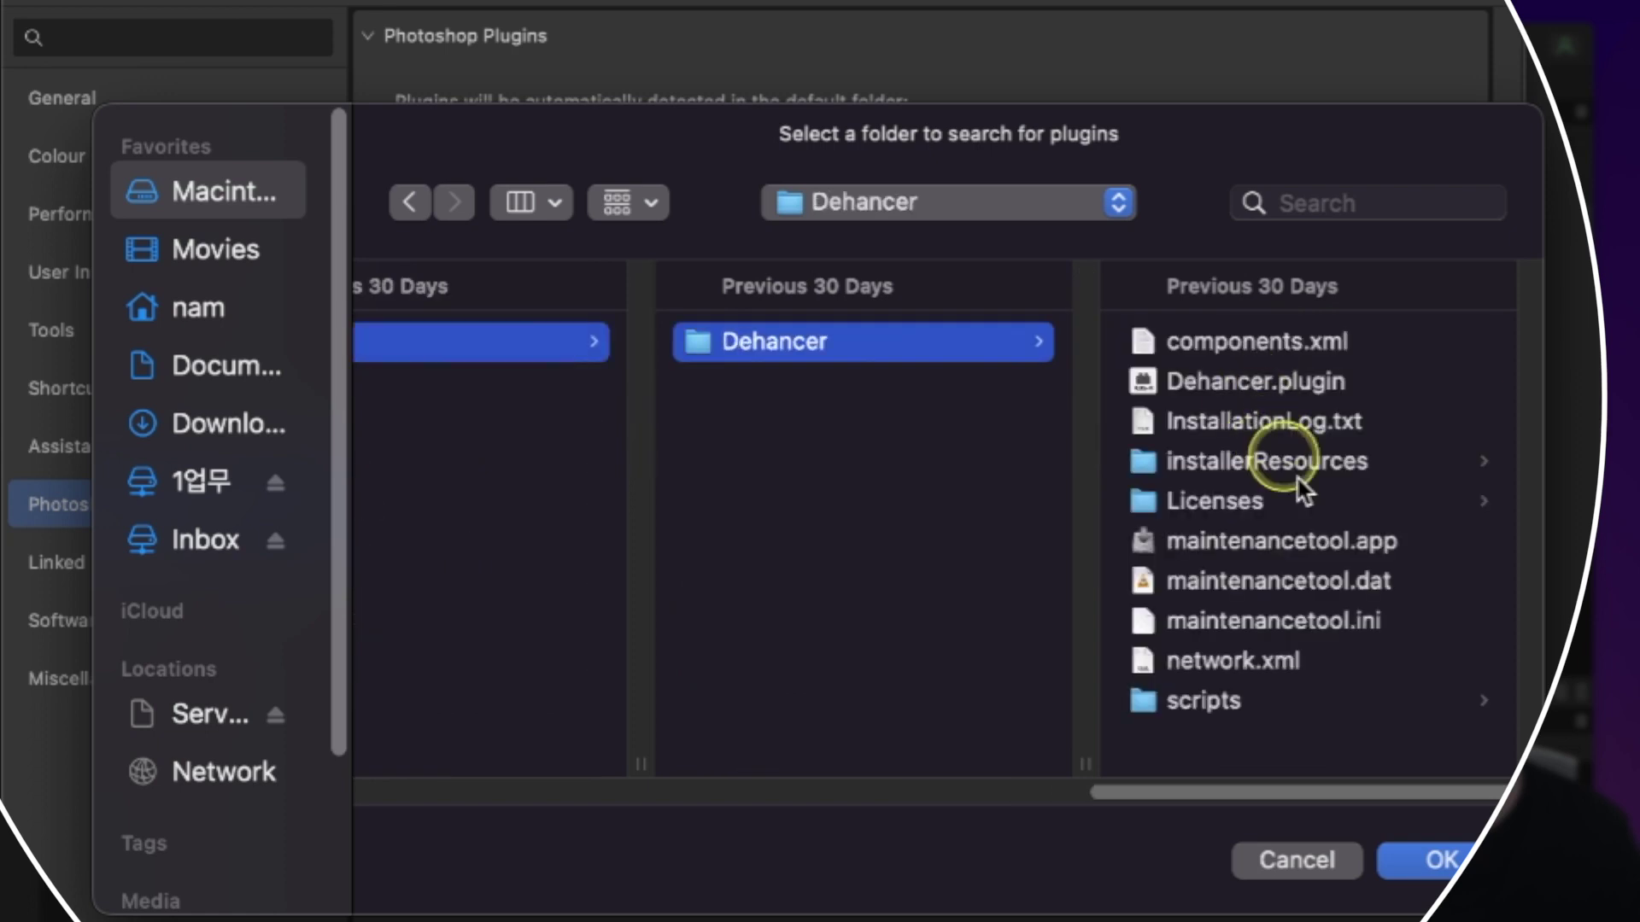
left_click(1444, 861)
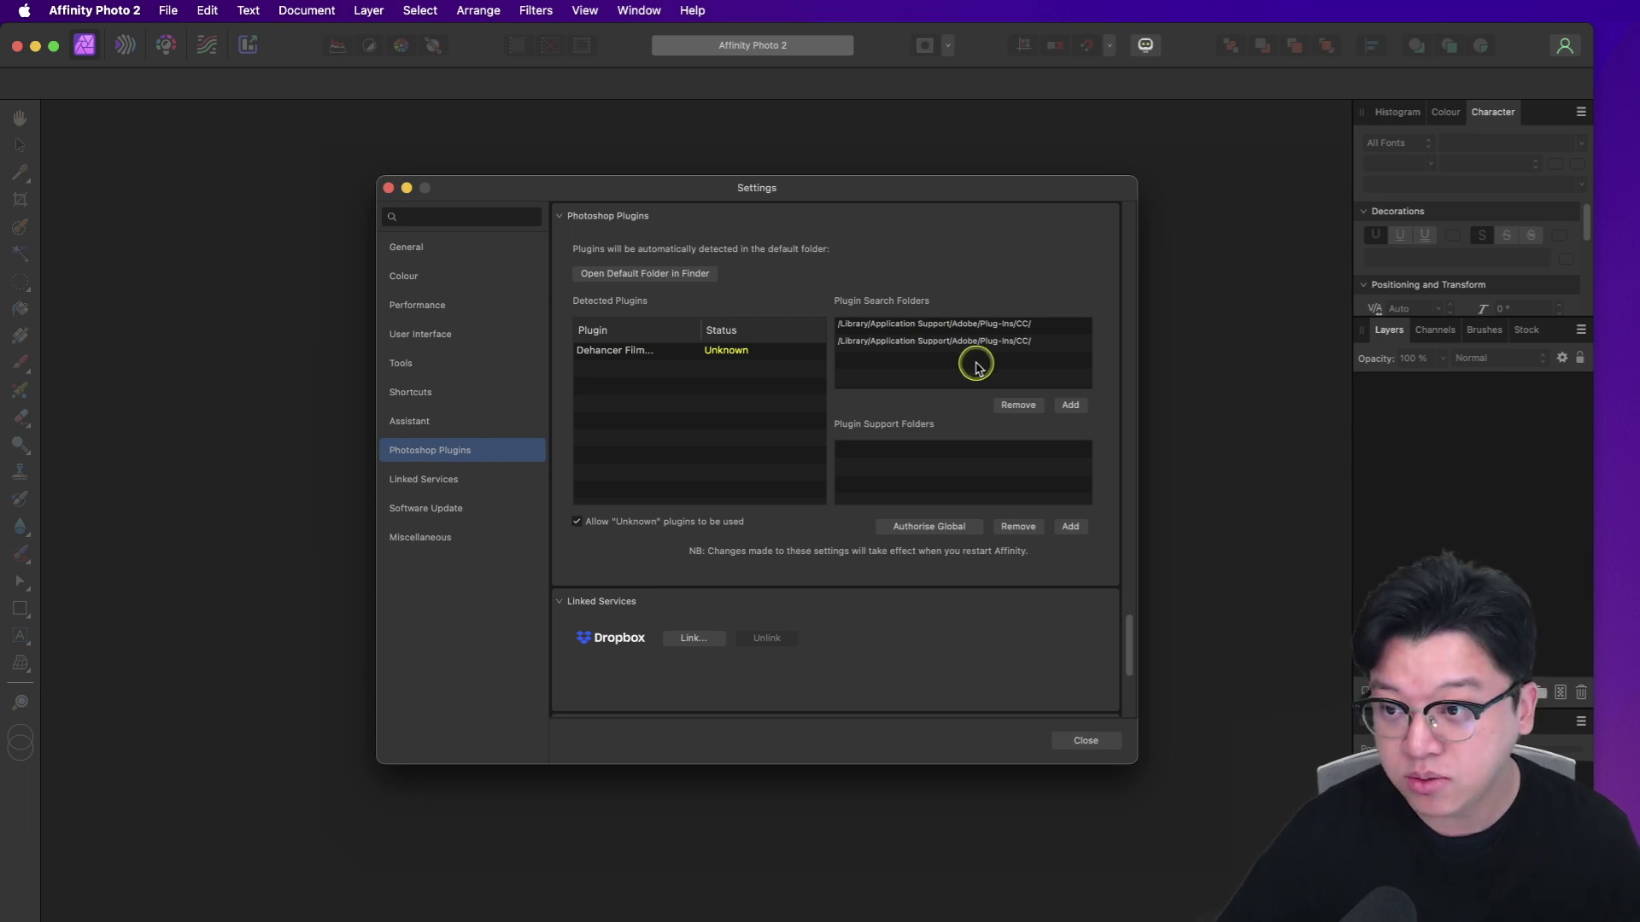
left_click(993, 343)
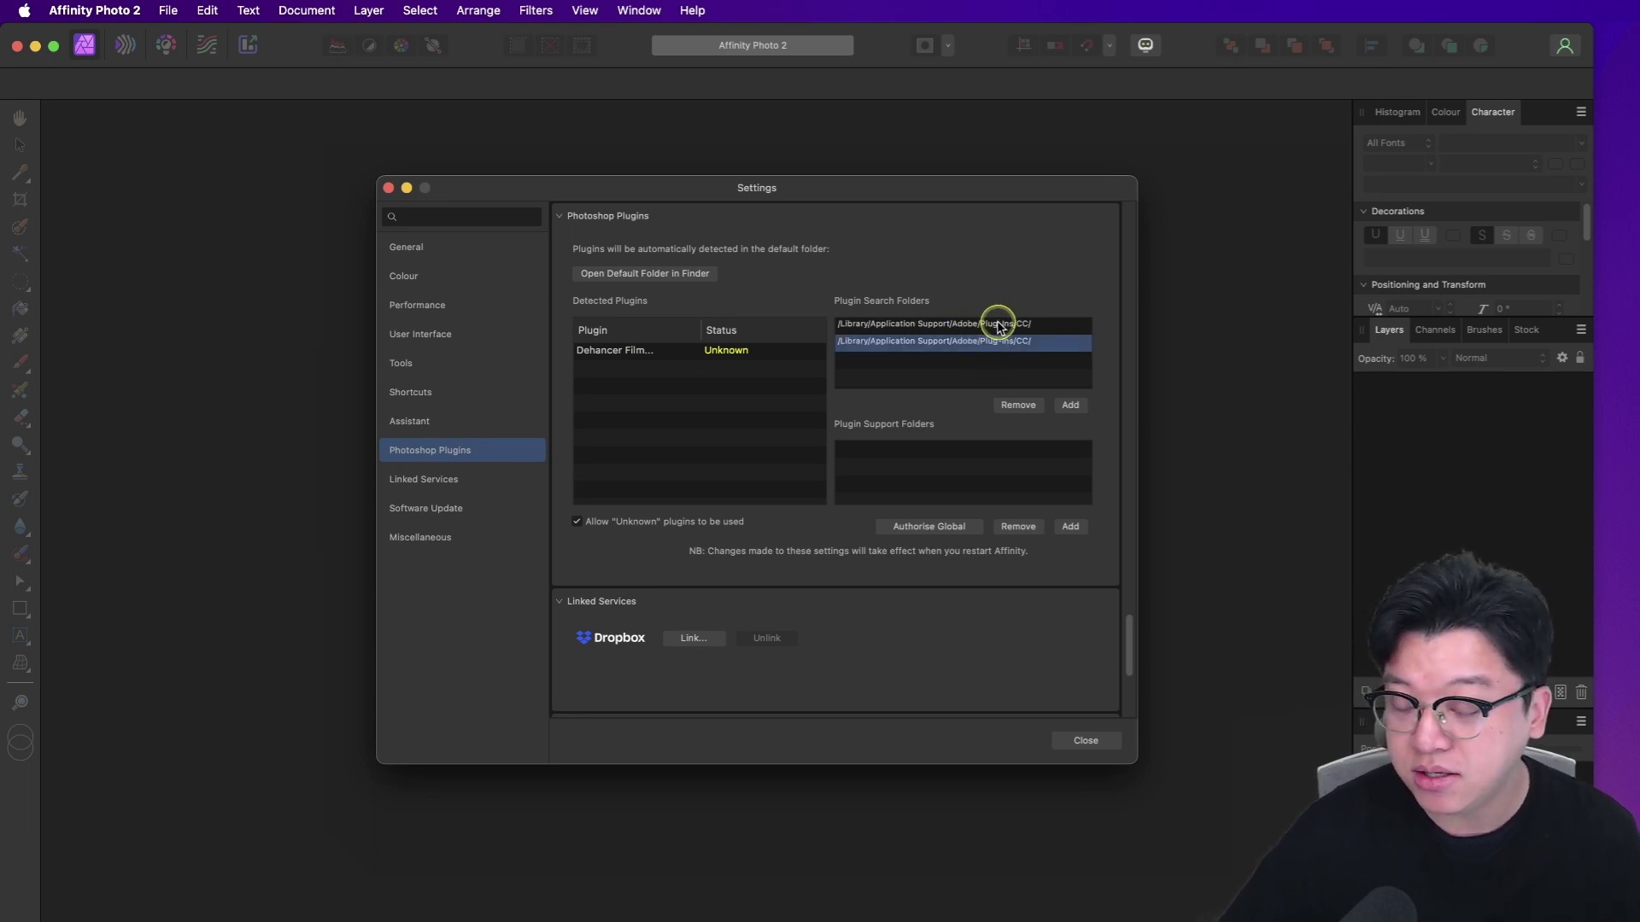
Step: Remove the duplicate search folder, close Settings and restart Affinity Photo 2
left_click(1020, 405)
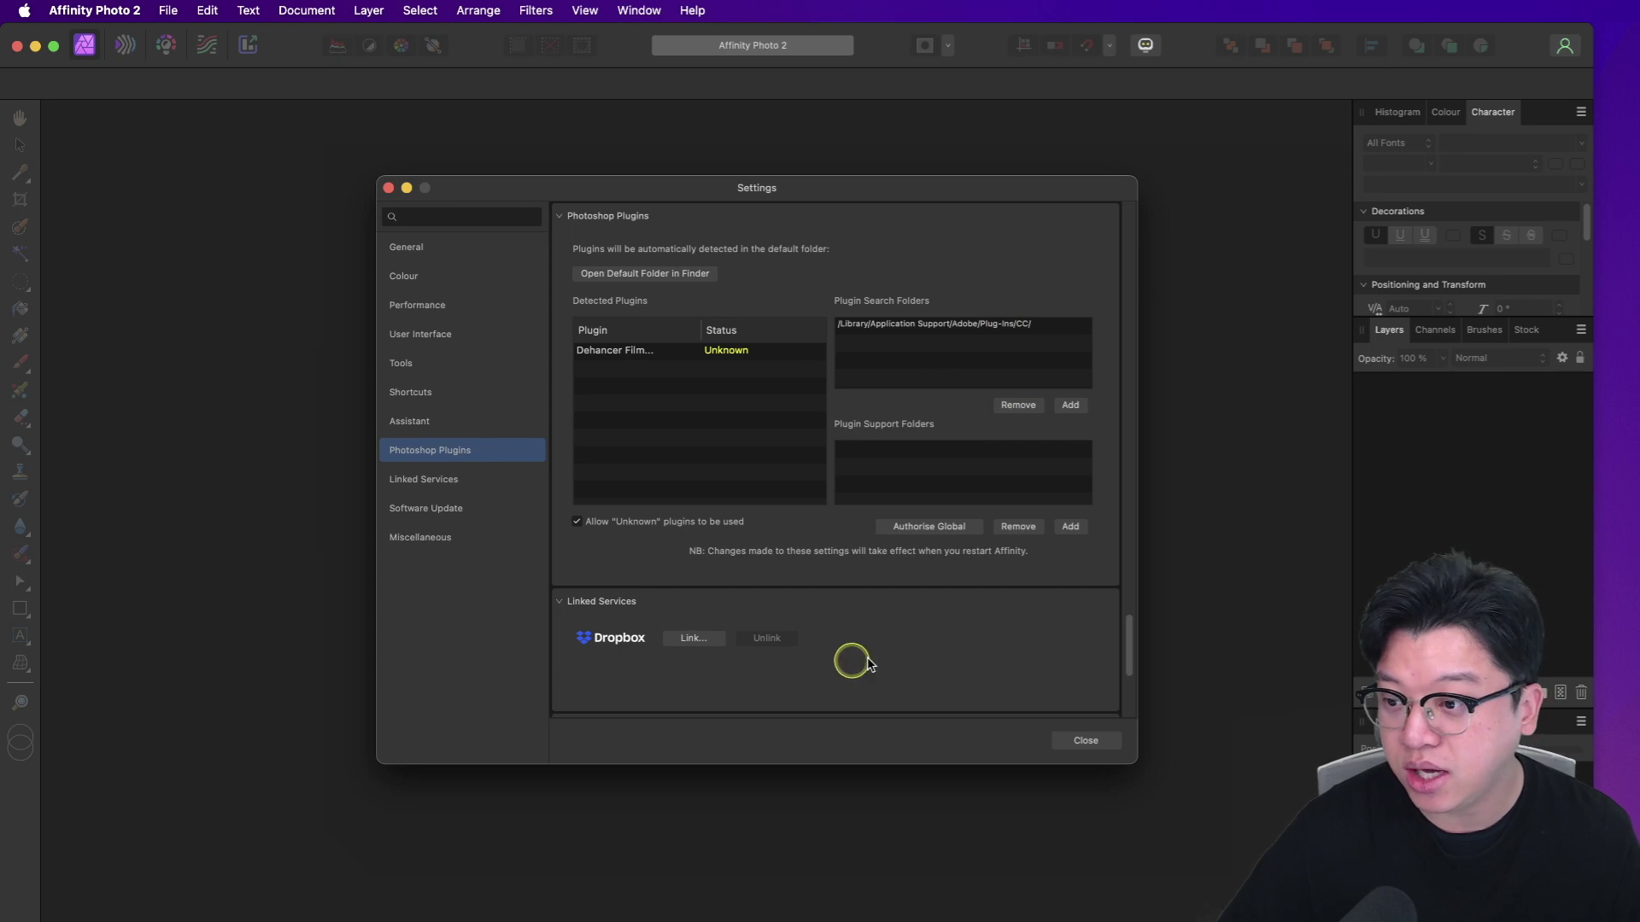
left_click(1089, 741)
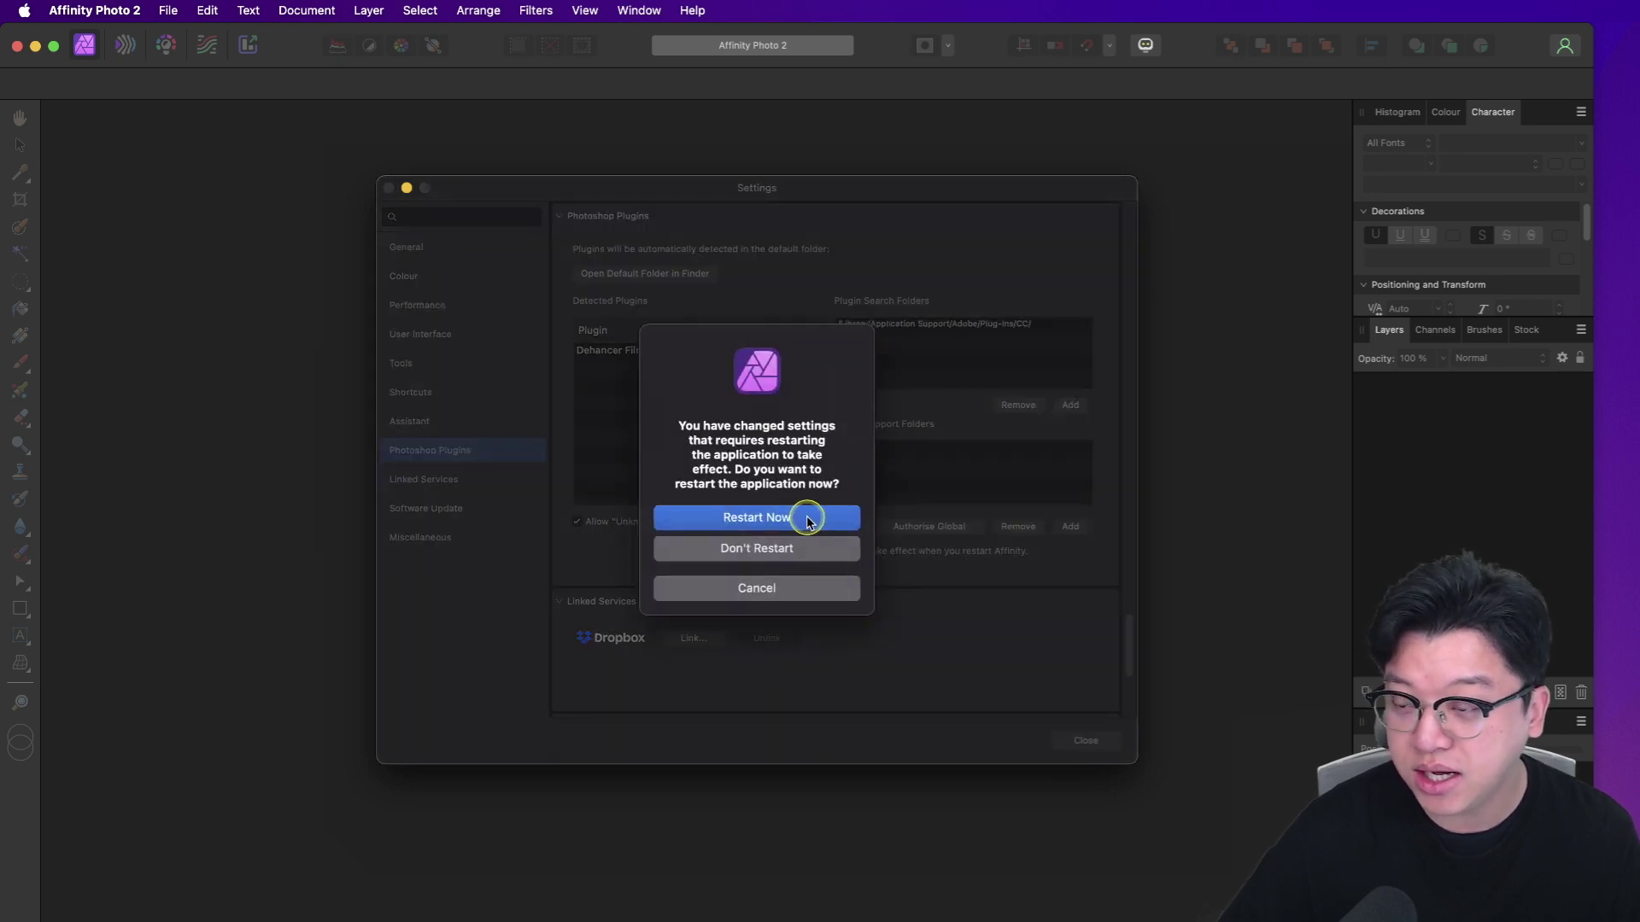
left_click(807, 518)
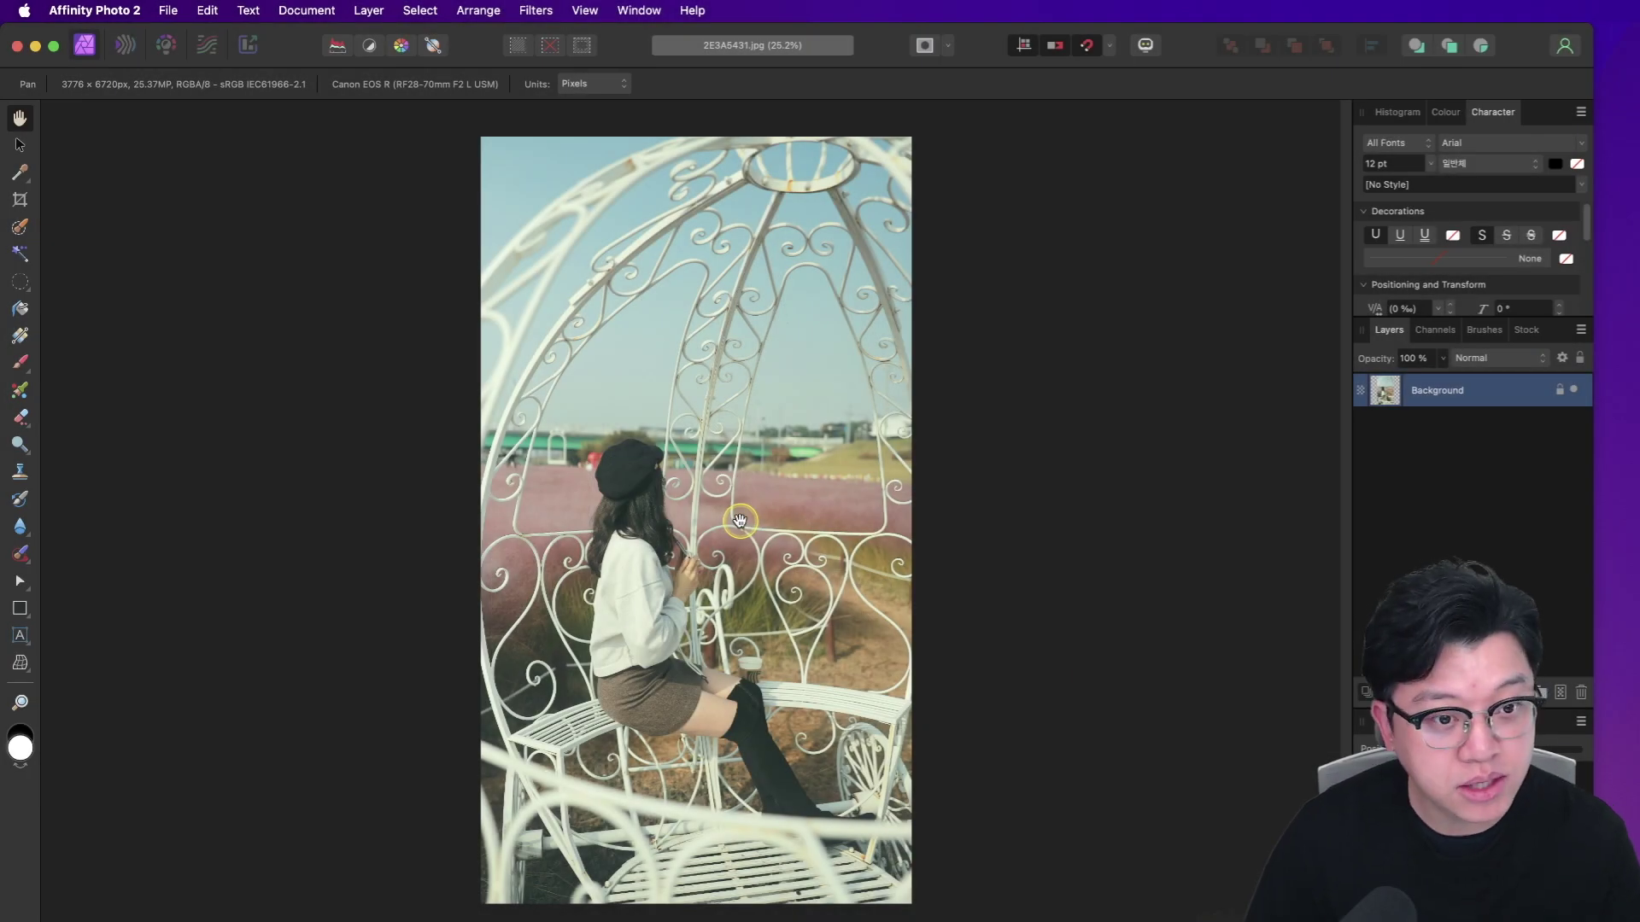
Step: Go through Filters > Plugins > Dehancer to reach the Dehancer Film… entry
left_click(647, 536)
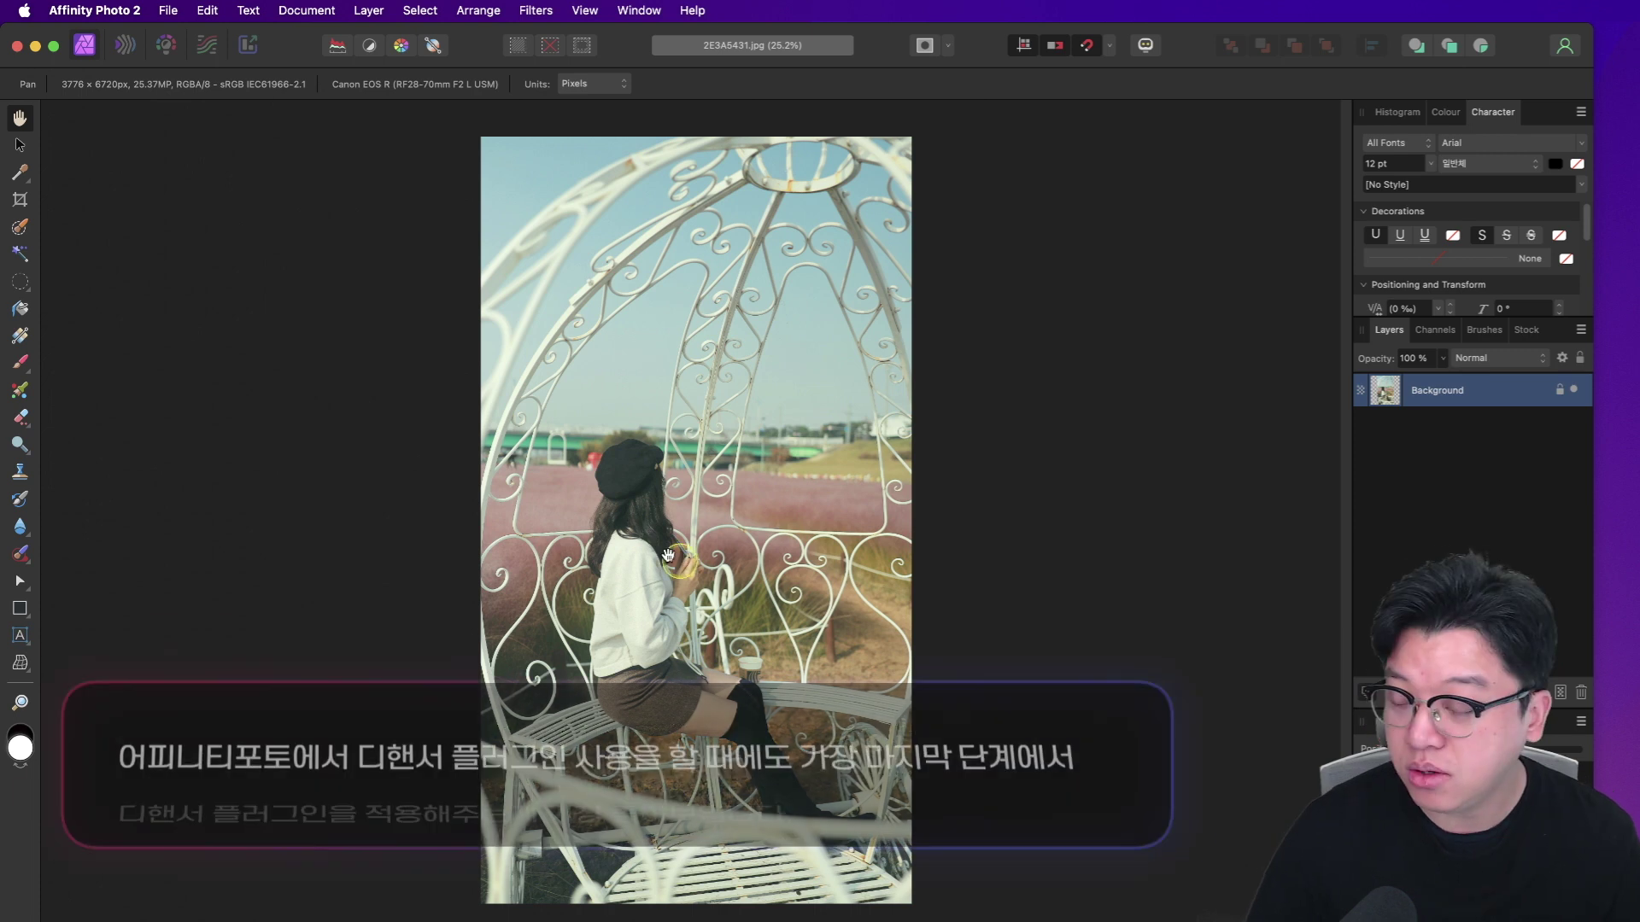
left_click(761, 466)
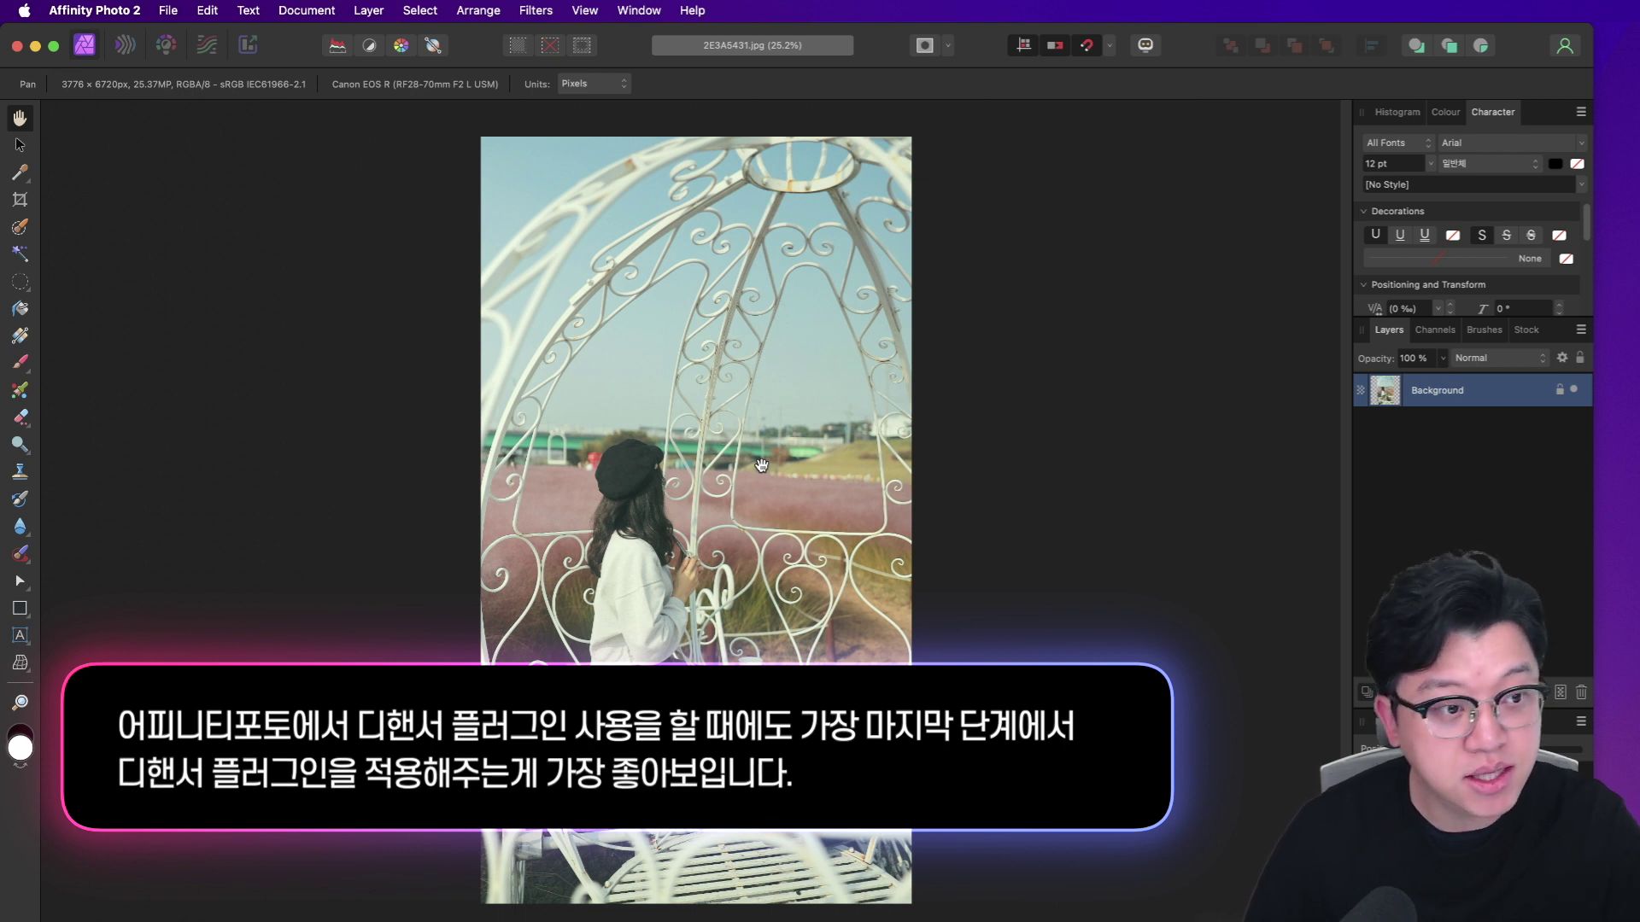
left_click(1239, 433)
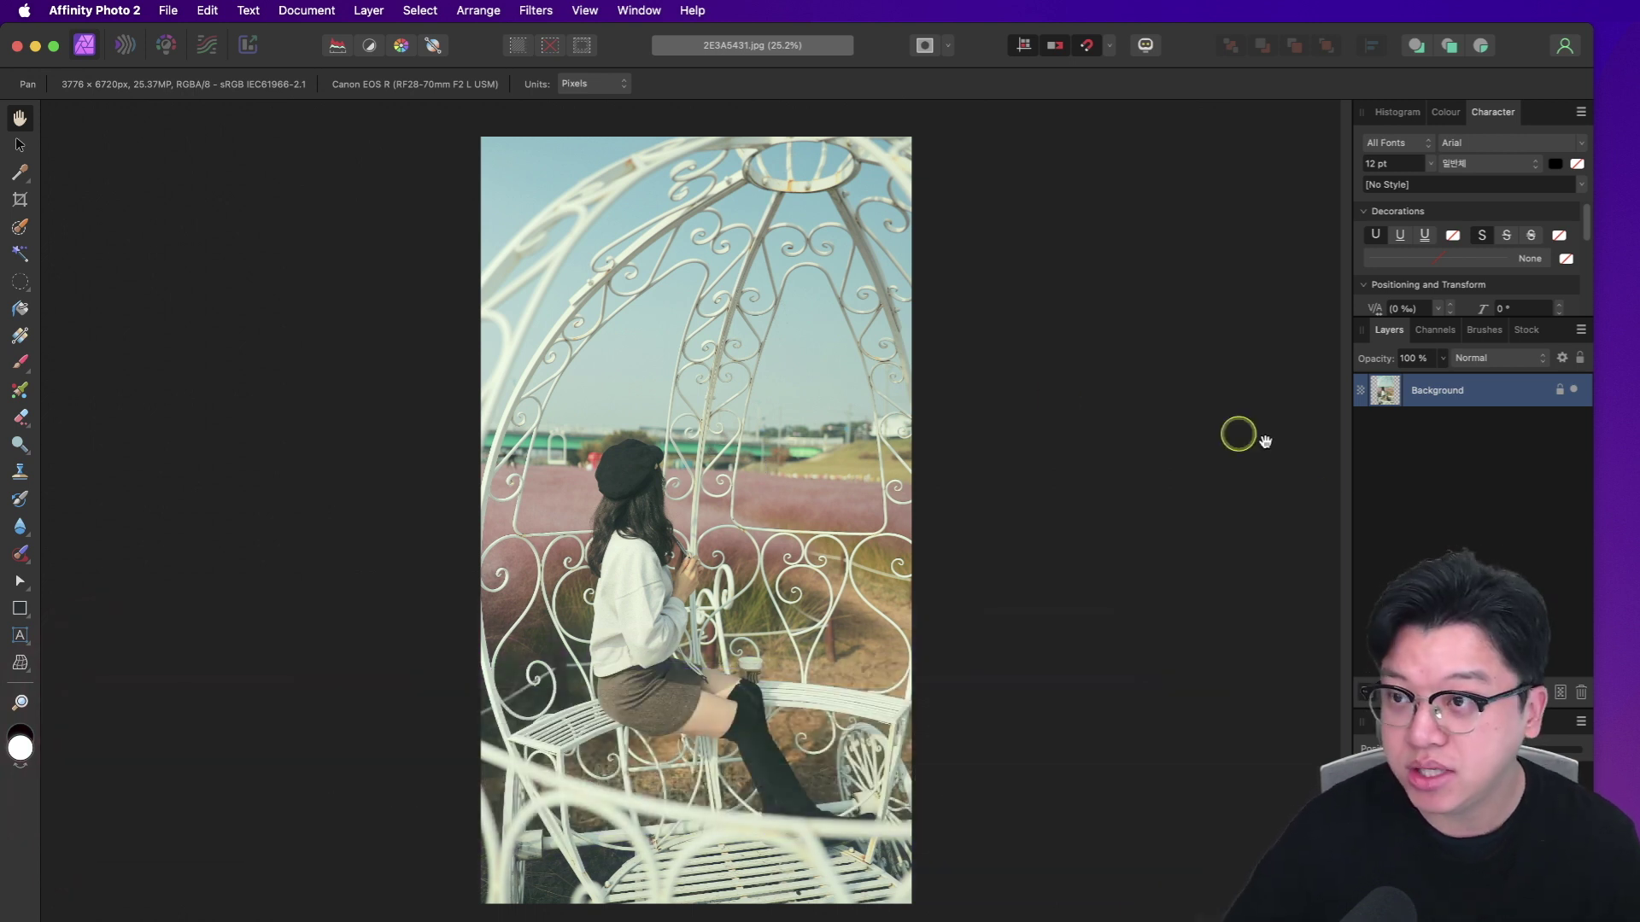
left_click(1441, 476)
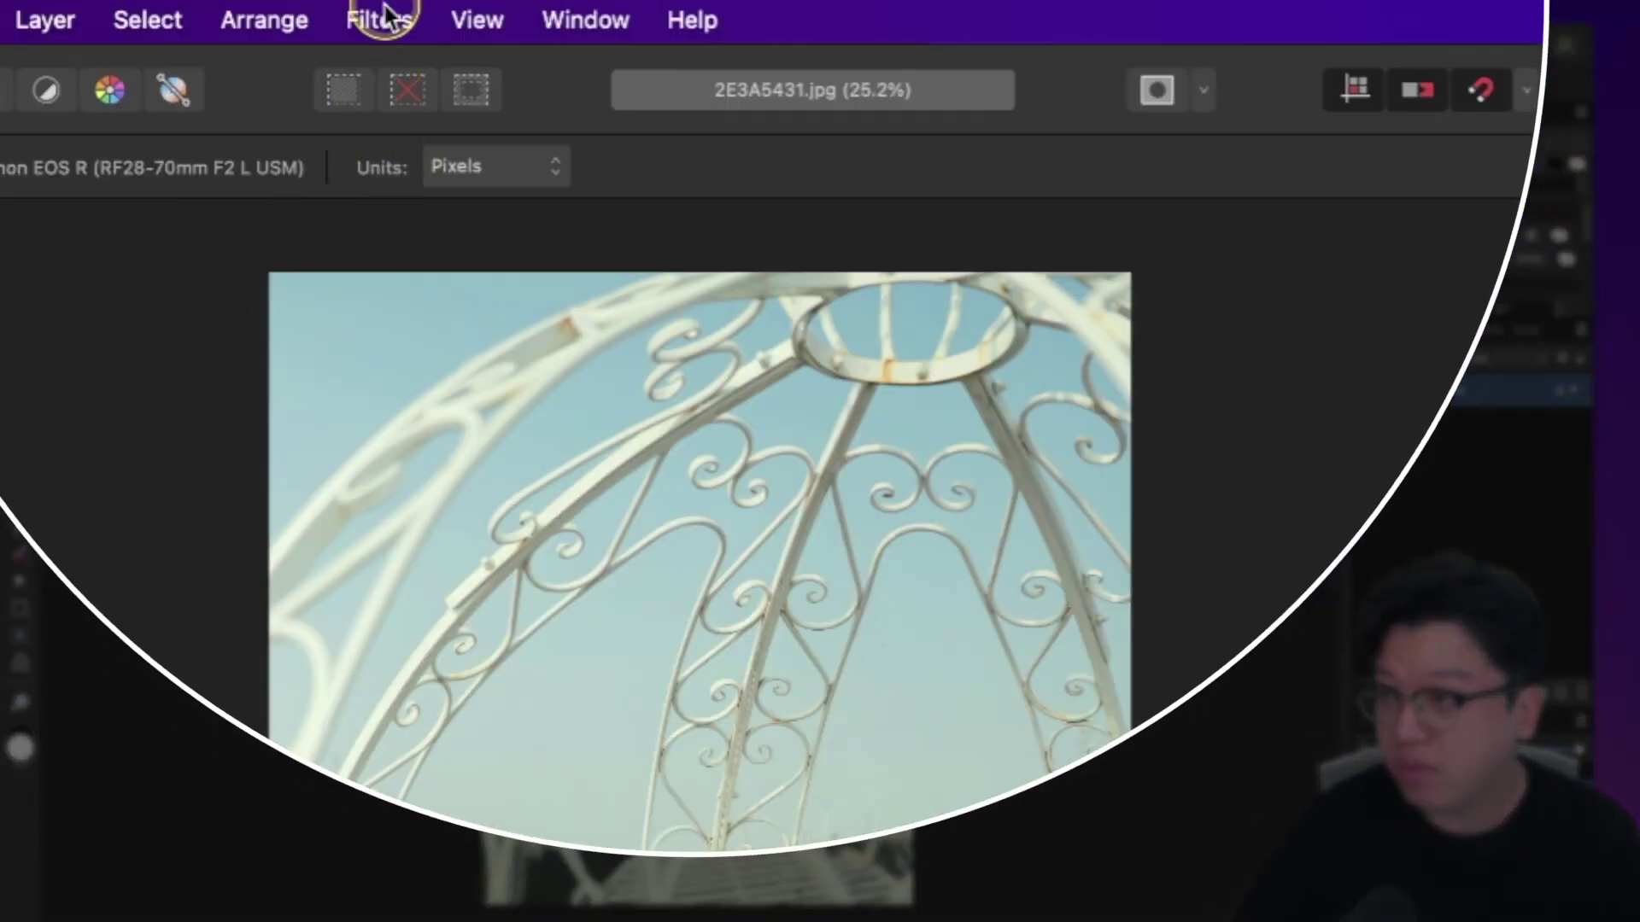
left_click(380, 18)
mouse_move(484, 574)
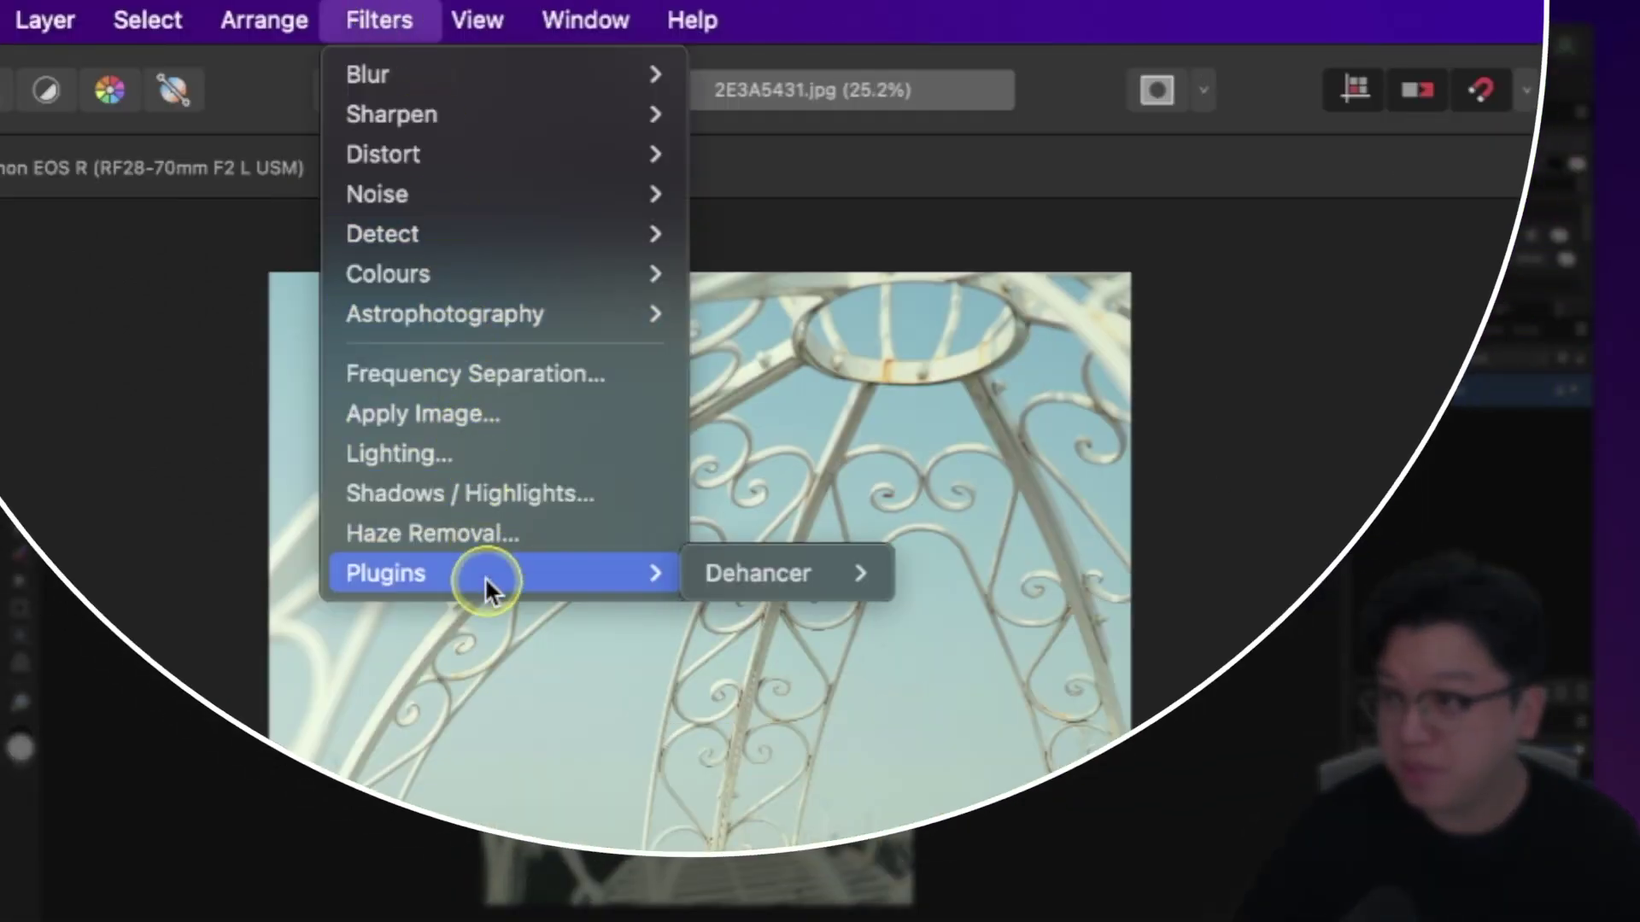
mouse_move(762, 566)
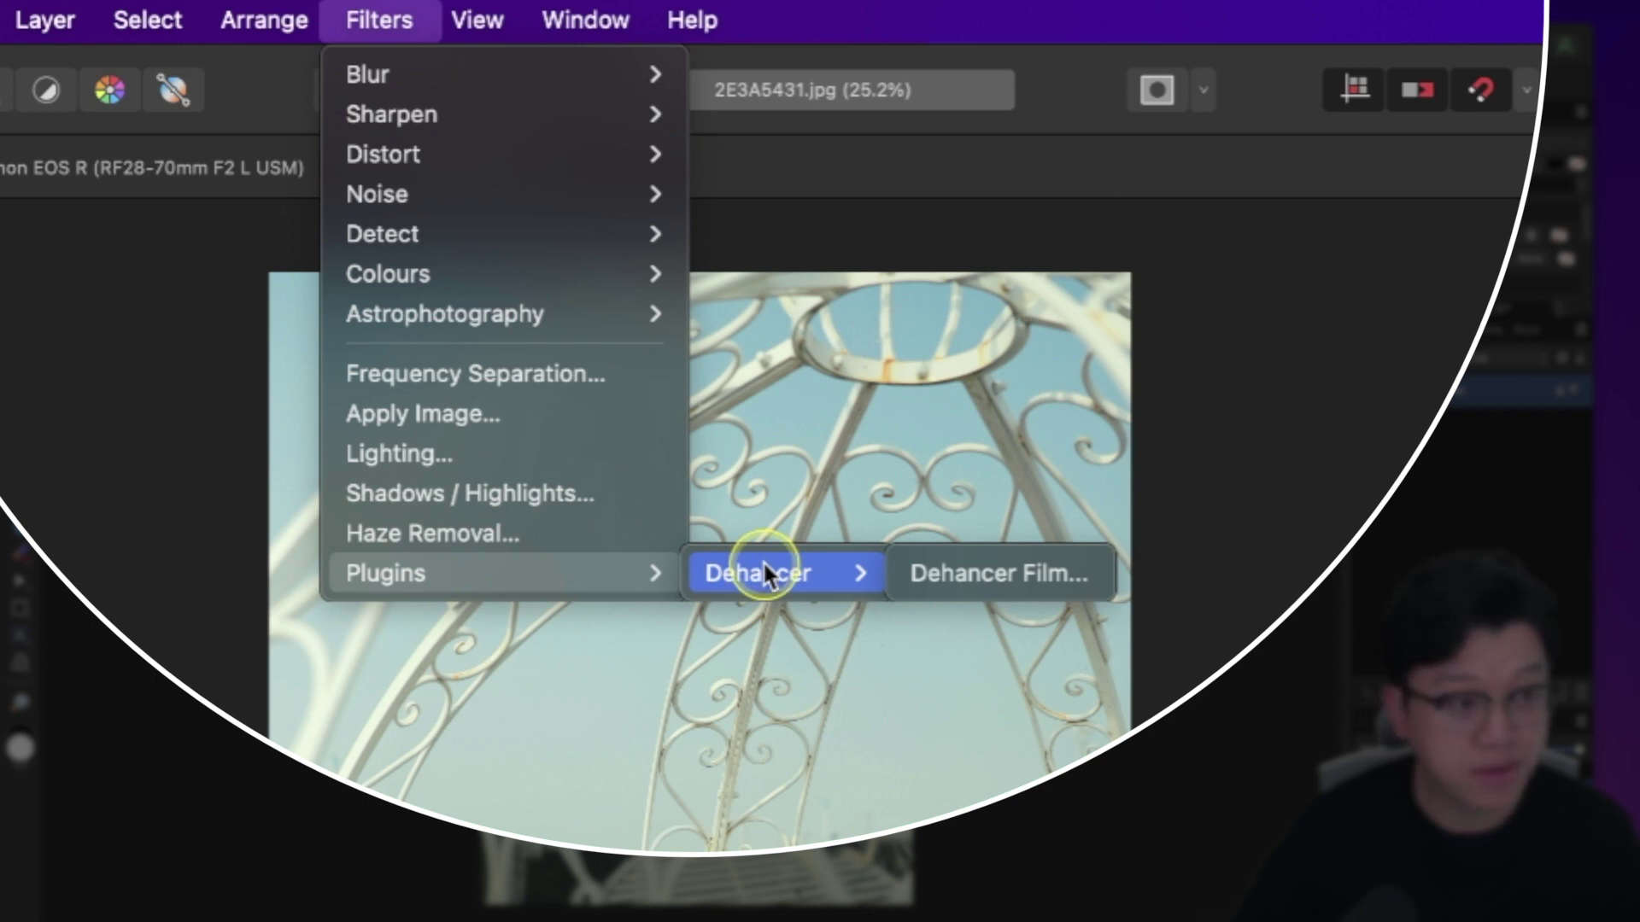
Step: Launch Dehancer Film on the portrait, reset to Original and browse the film stocks
left_click(975, 577)
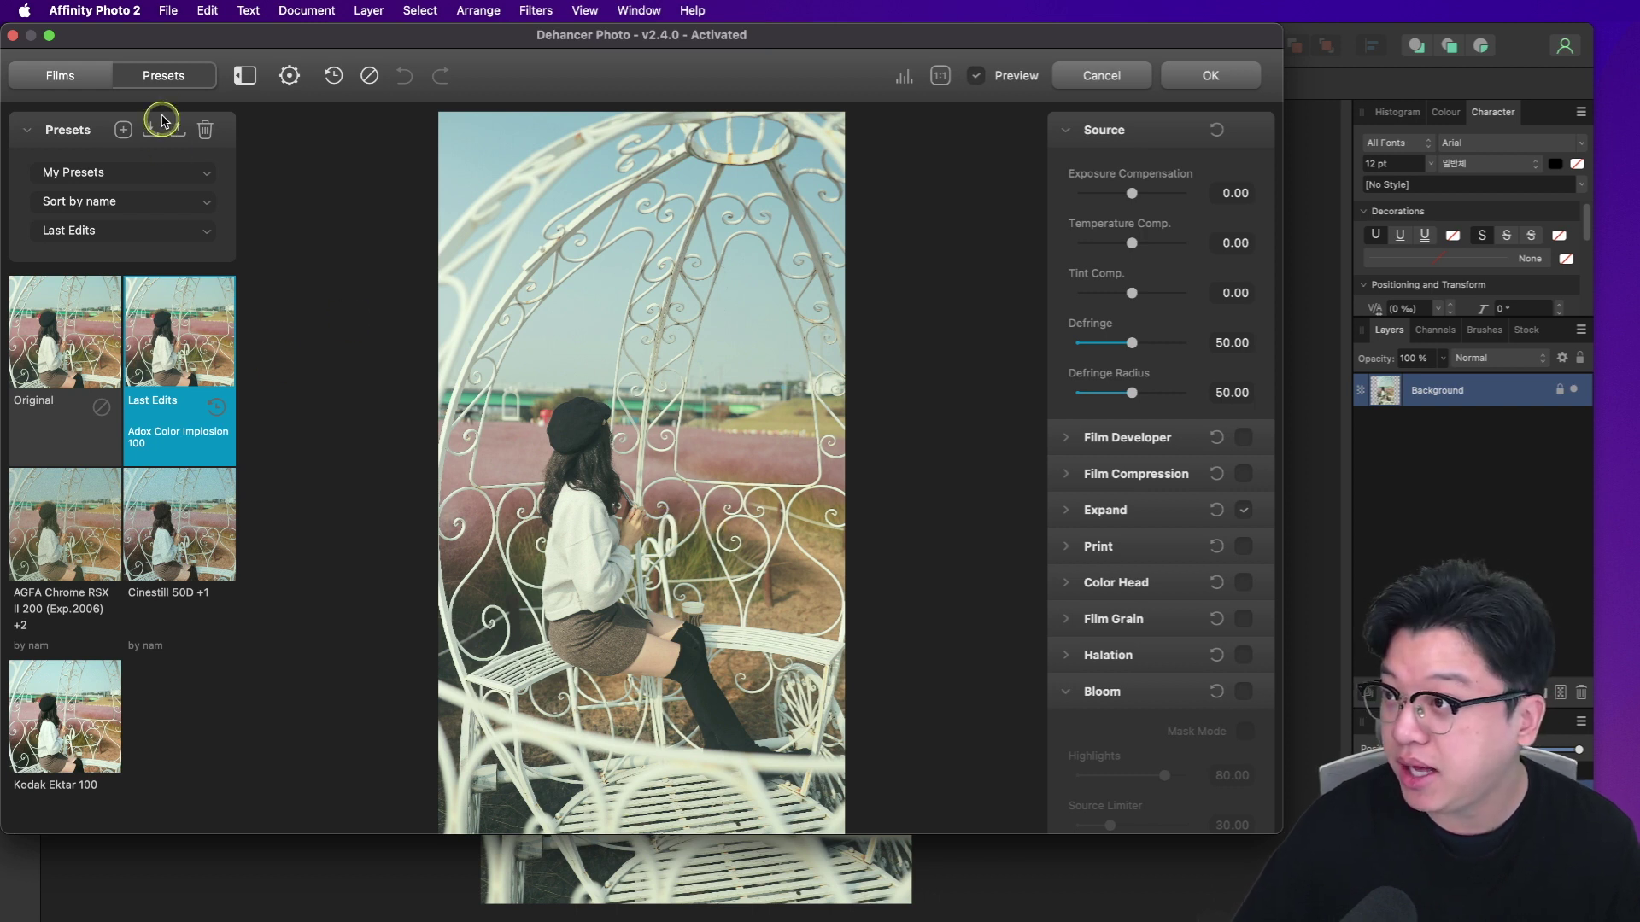
left_click(102, 337)
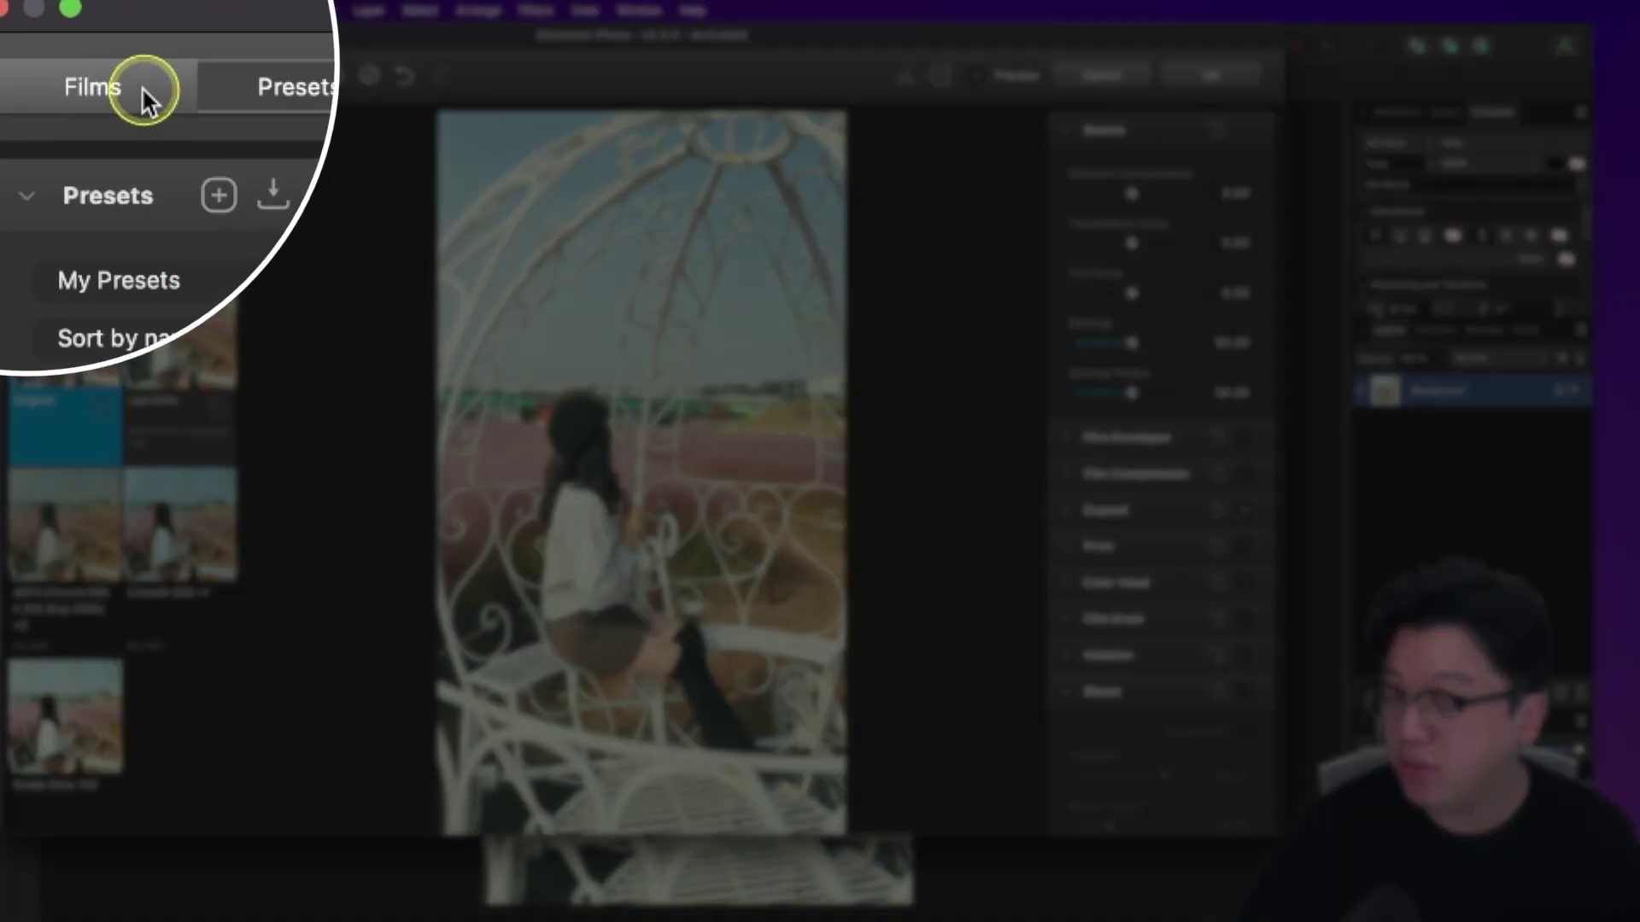
left_click(137, 89)
scroll(70, 450, "down", 3)
scroll(183, 551, "up", 3)
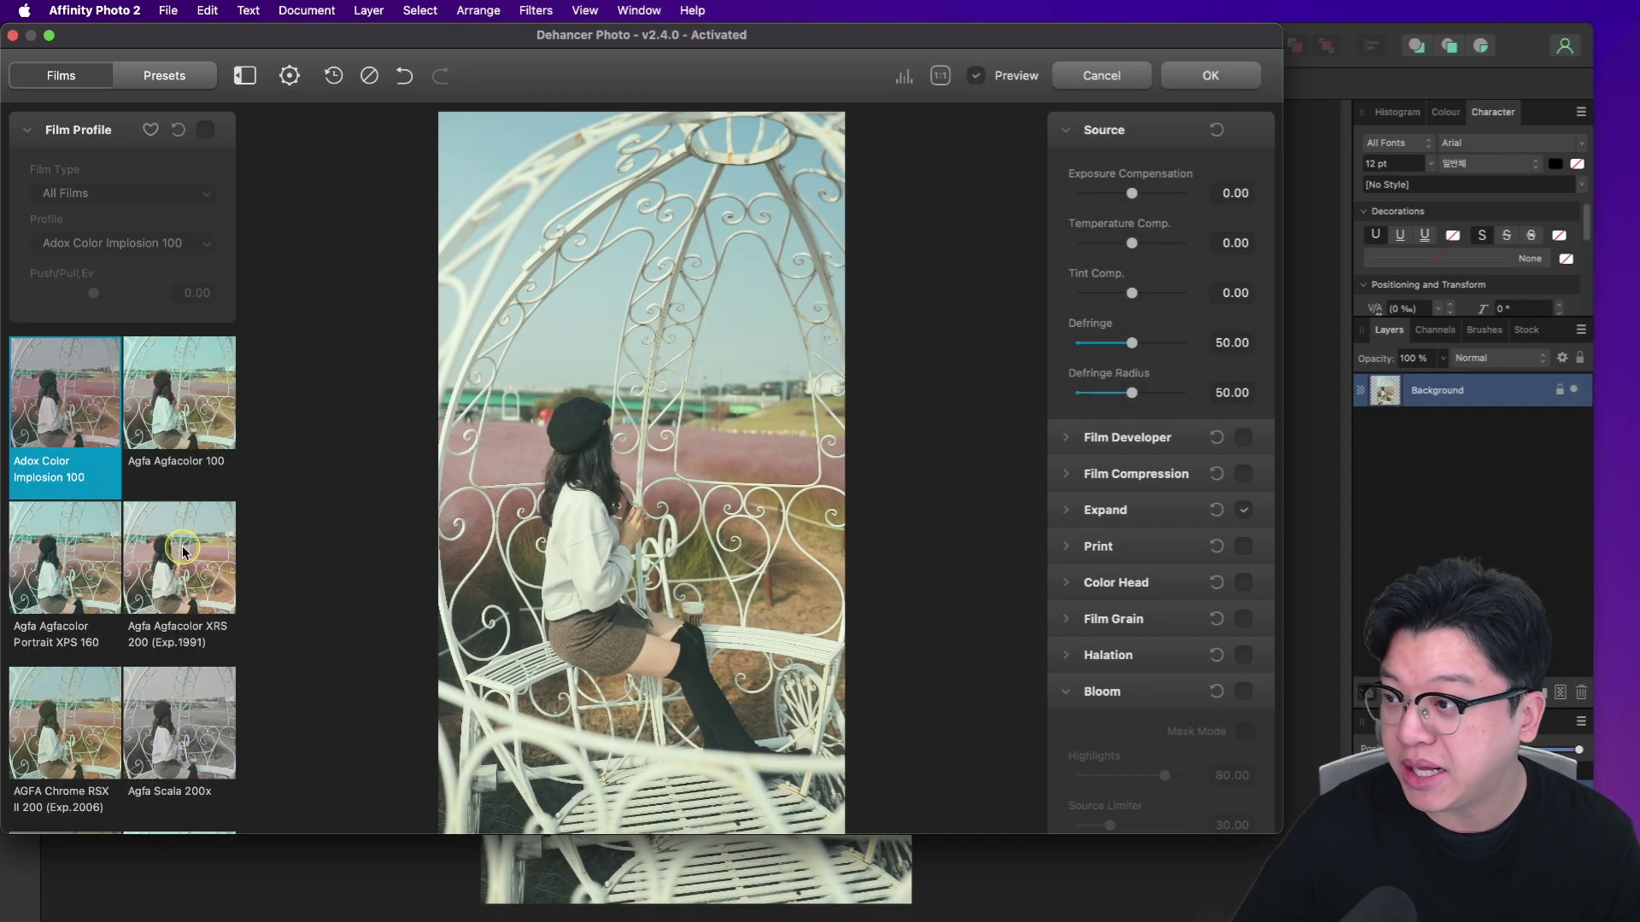
Step: Preview the Agfa film looks, then the Astrum and Ambrotype looks
left_click(158, 401)
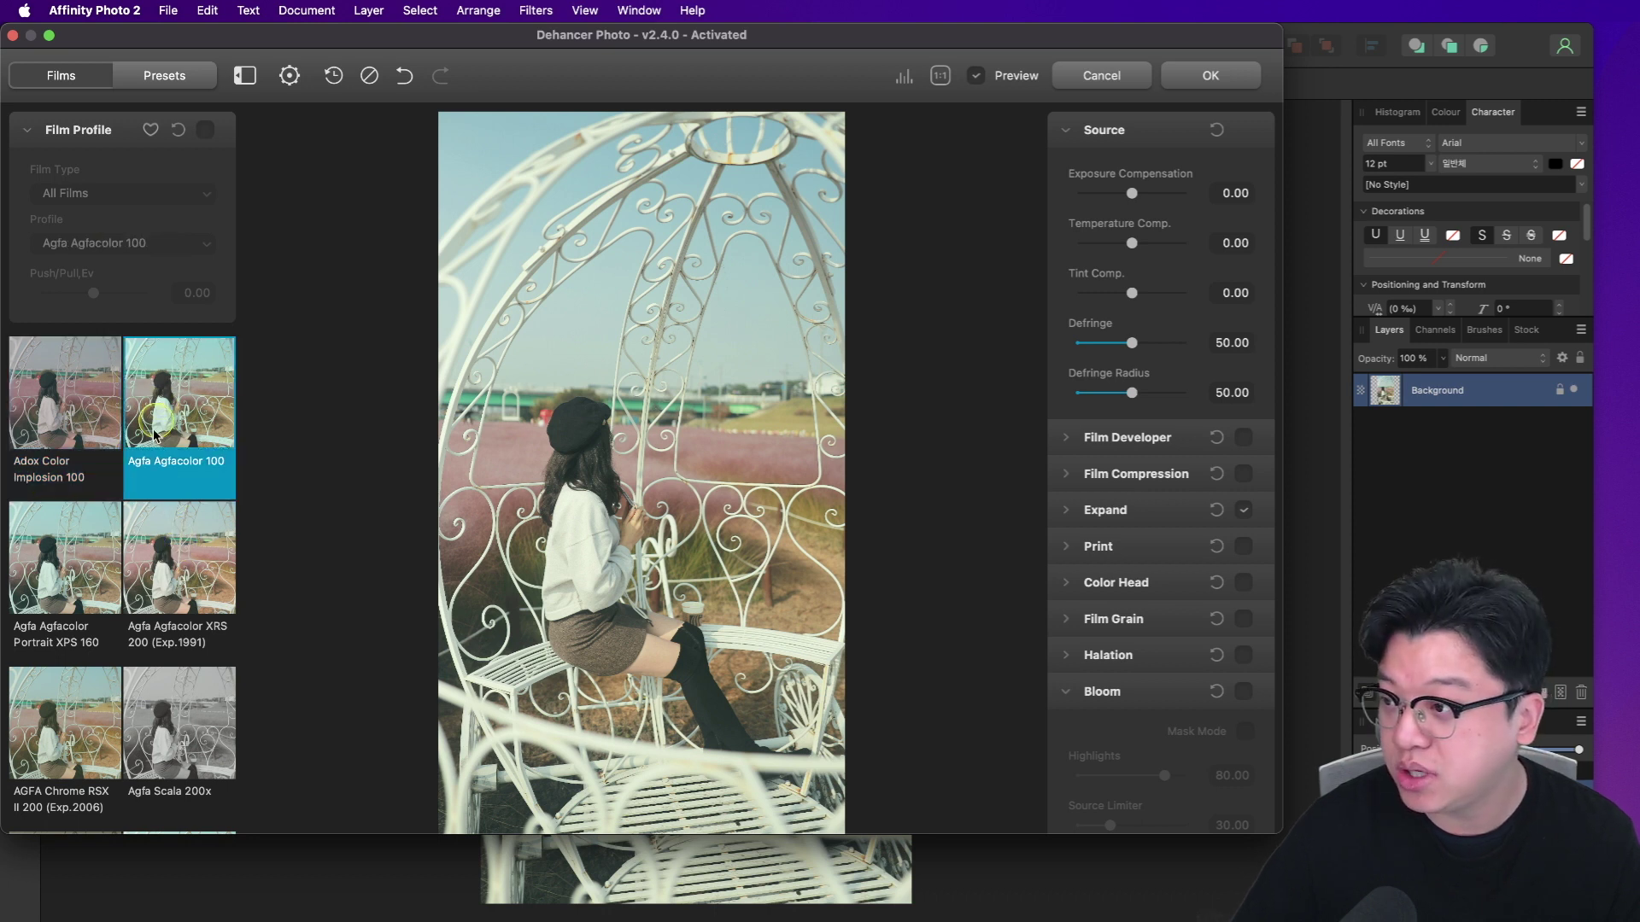
left_click(68, 579)
left_click(183, 563)
left_click(90, 709)
left_click(193, 731)
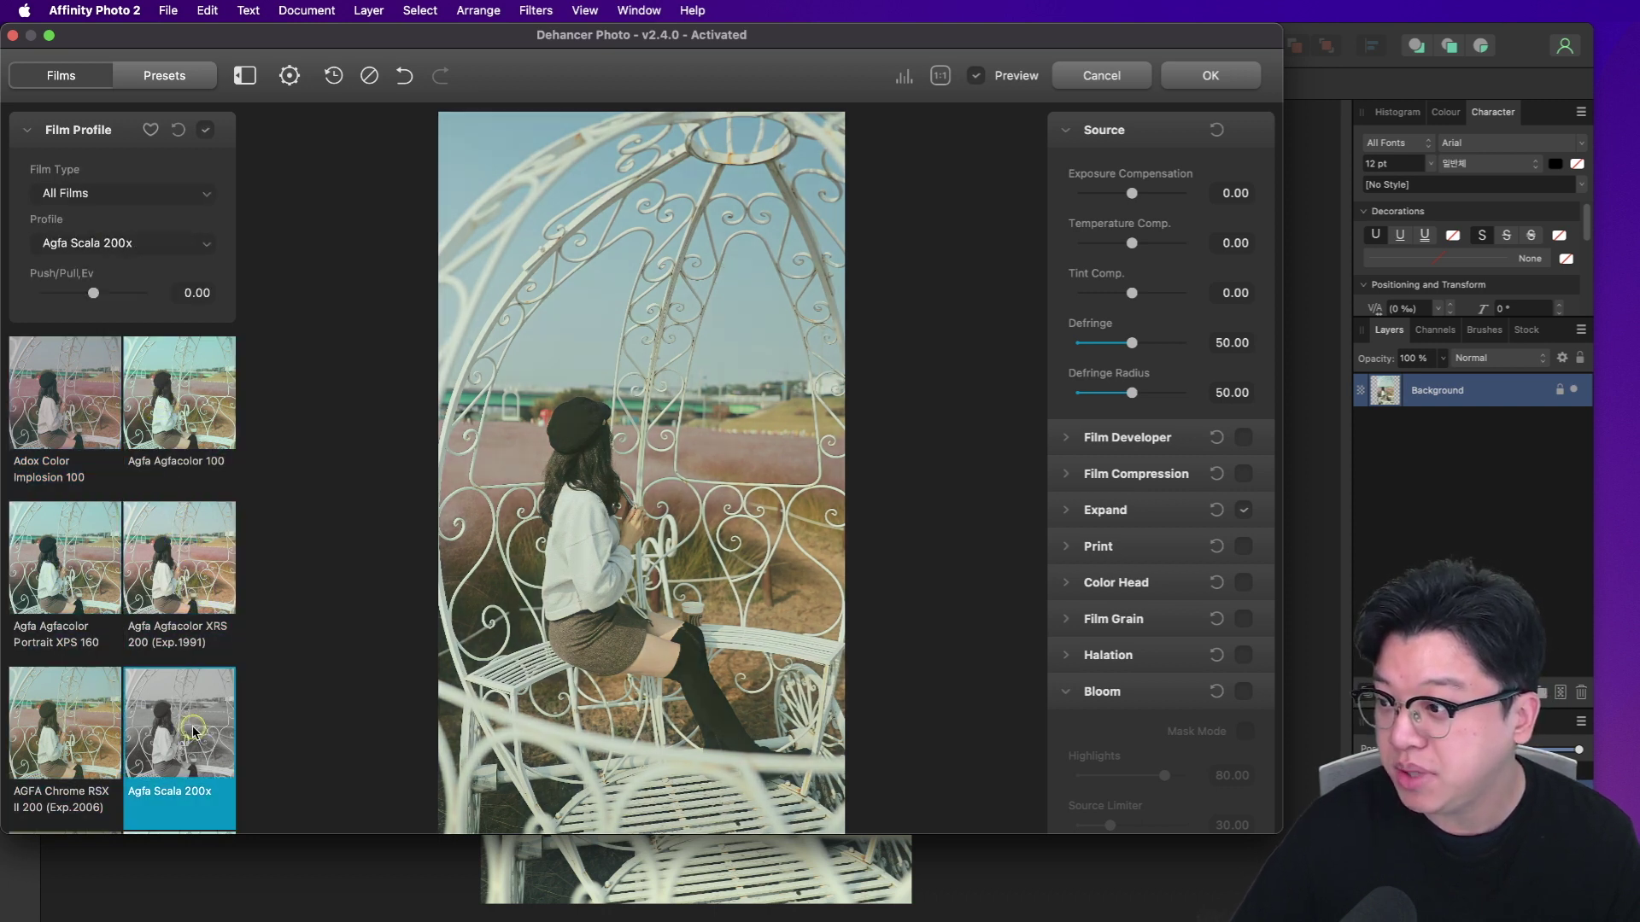
scroll(188, 683, "down", 4)
left_click(166, 581)
left_click(76, 585)
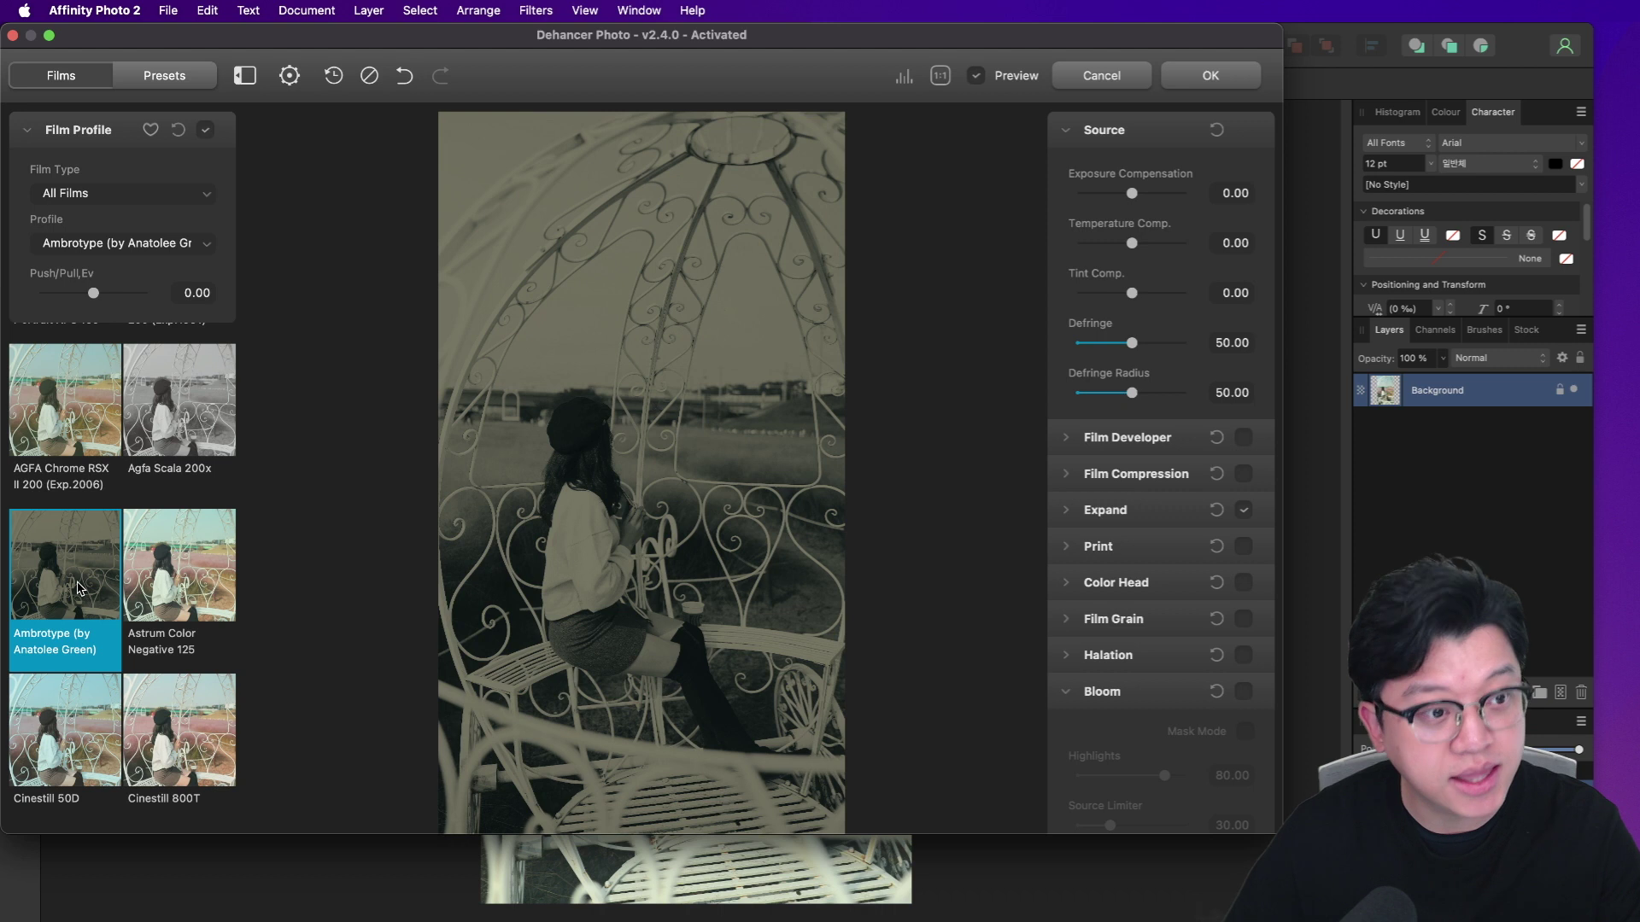
Step: Preview Cinestill 50D, Cinestill 800T, Fuji Reala 500D, Eterna Vivid 500 and Velvia 50
scroll(77, 588, "down", 1)
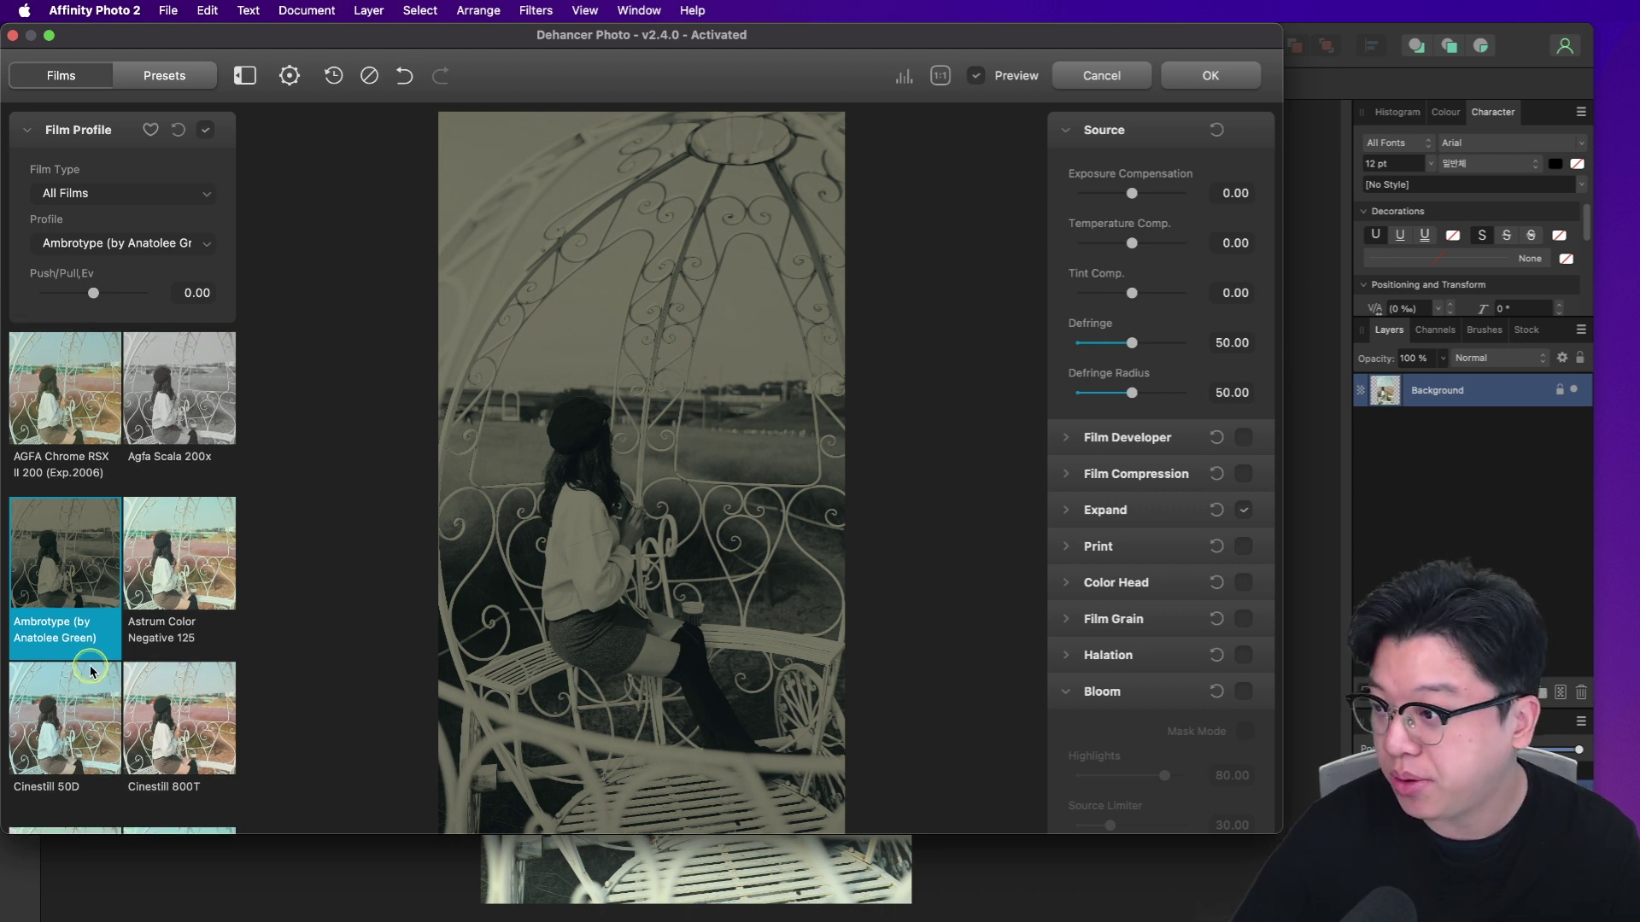
left_click(51, 723)
left_click(188, 724)
scroll(188, 726, "down", 5)
left_click(188, 724)
left_click(79, 693)
scroll(118, 692, "down", 6)
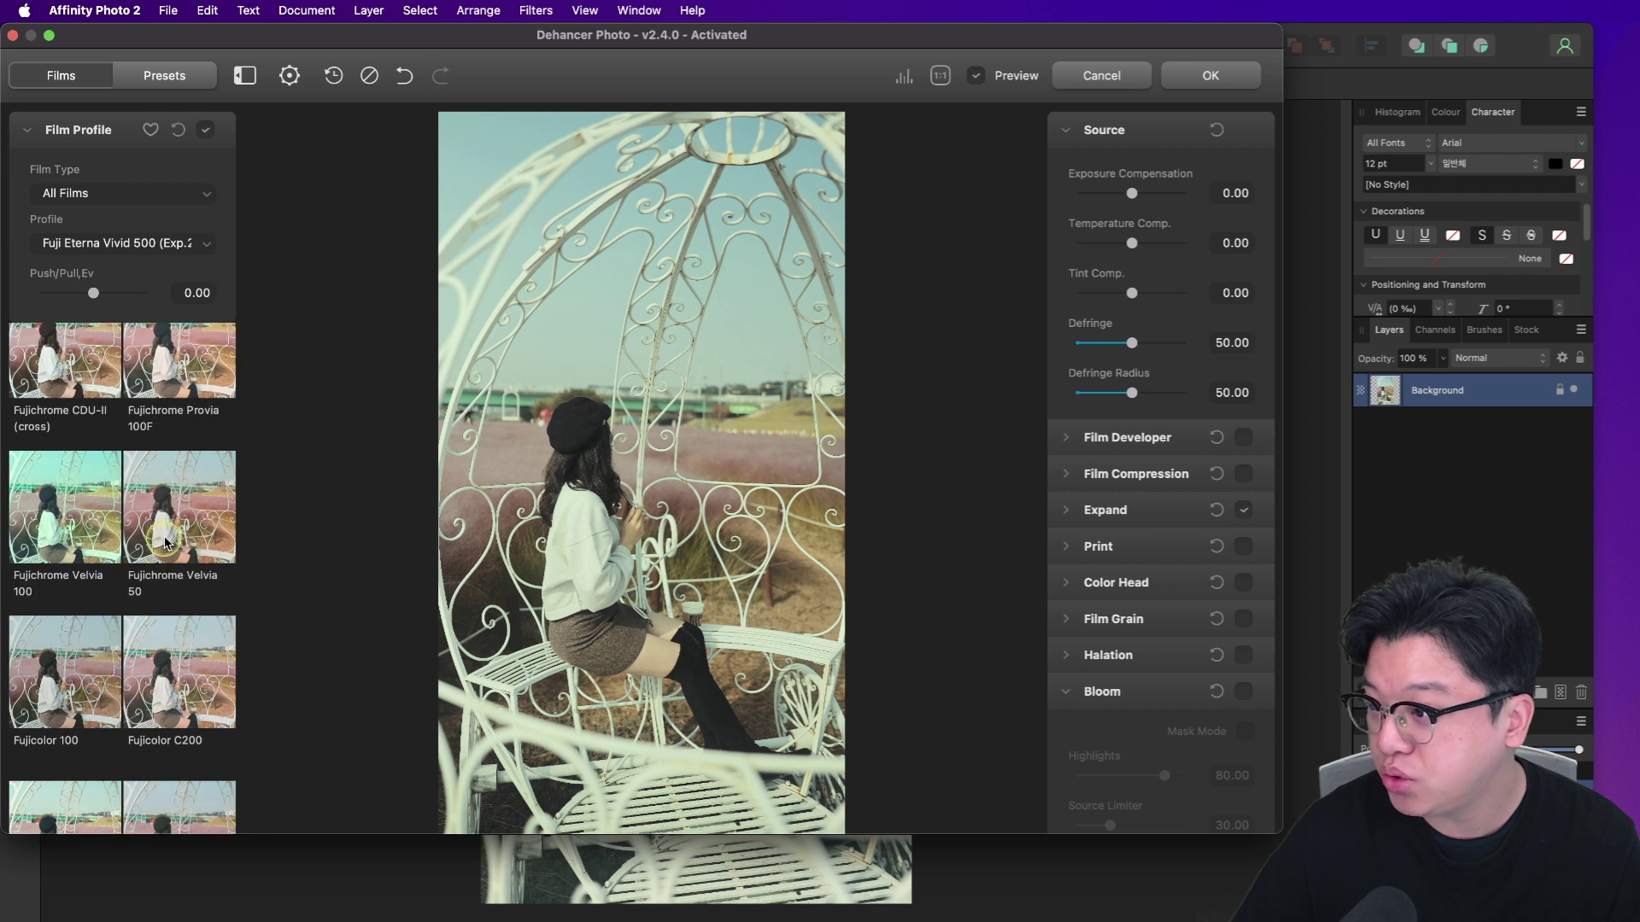
left_click(164, 540)
Step: Apply the AGFA Chrome RSX II 200 film look and collapse the Source settings
scroll(167, 623, "down", 1)
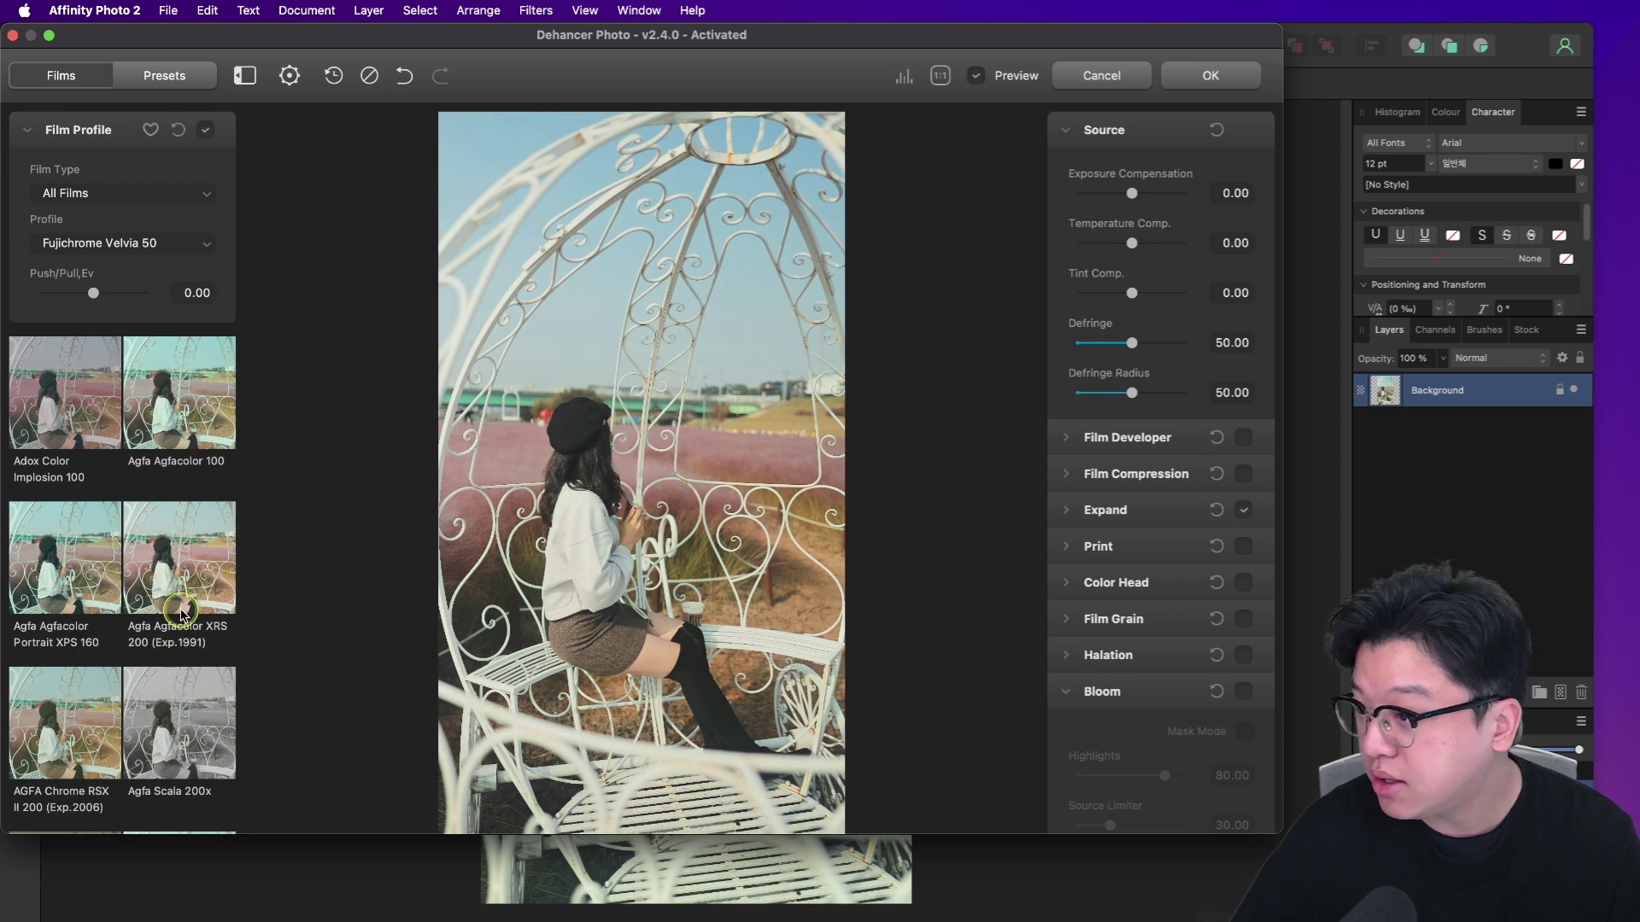
scroll(189, 575, "down", 2)
scroll(189, 575, "down", 4)
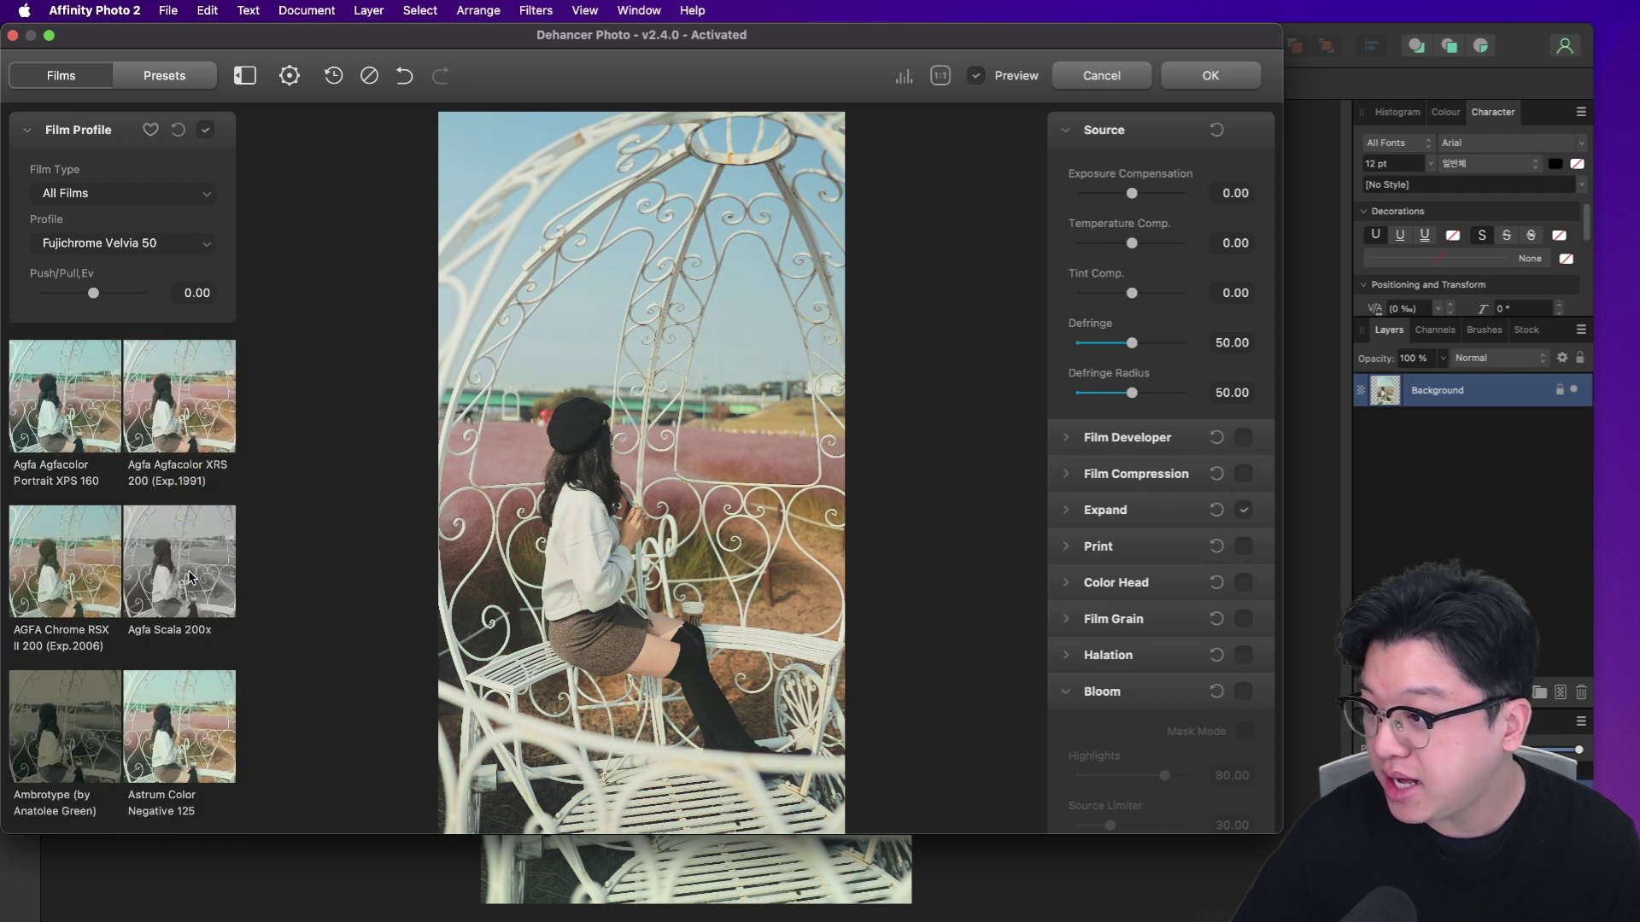
left_click(81, 547)
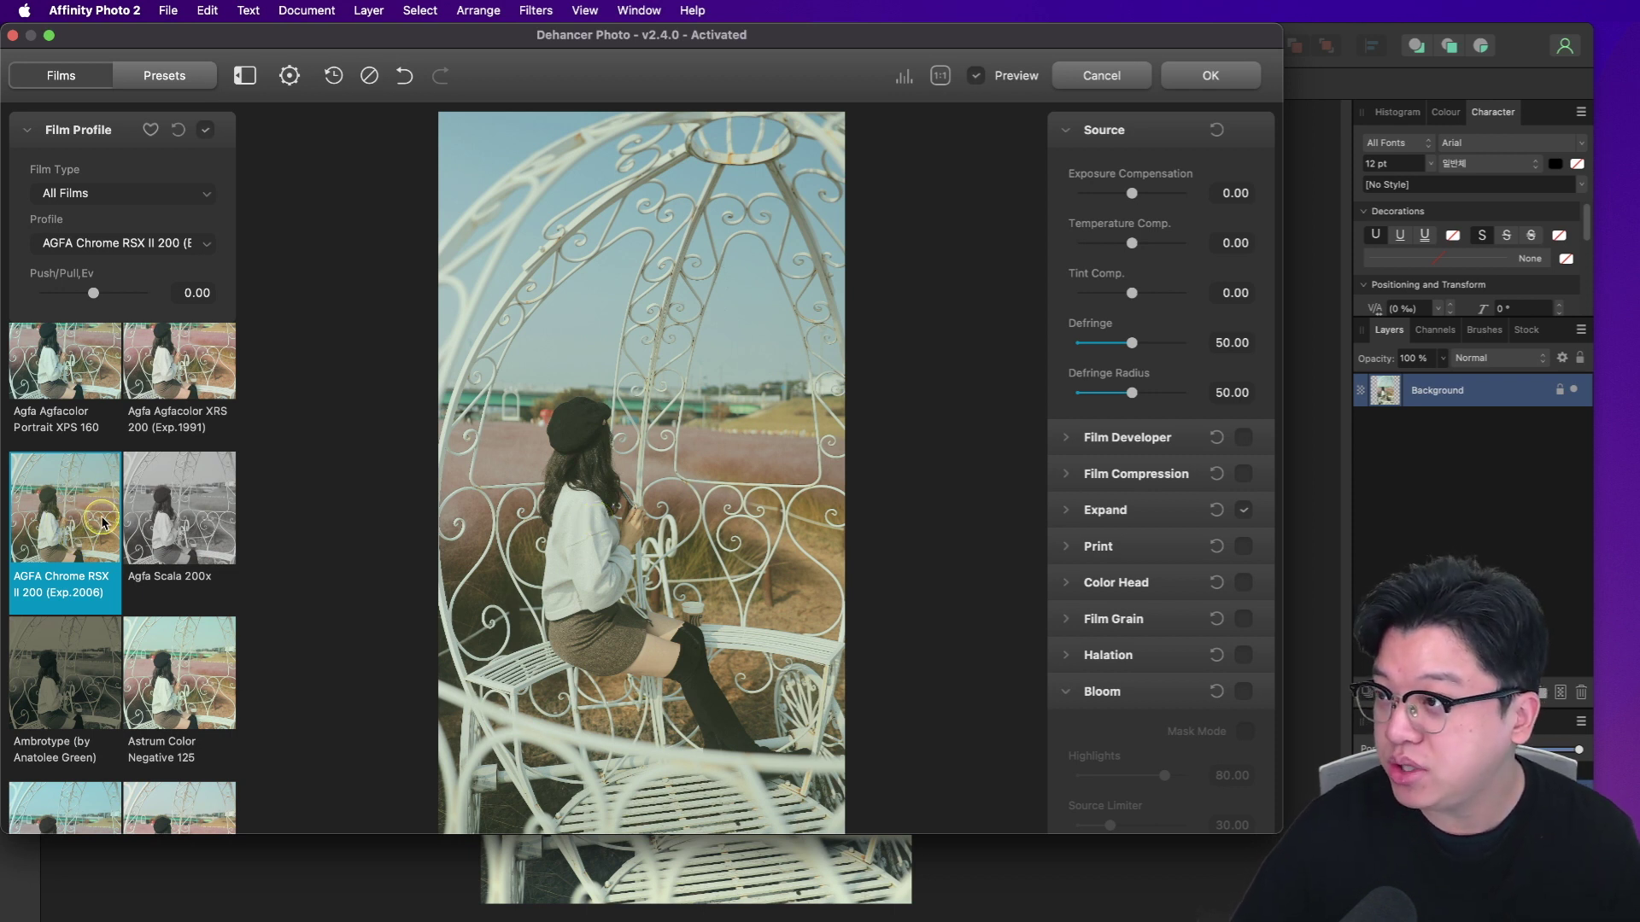
left_click(1065, 129)
Step: Collapse Bloom, turn off Expand, and enable Film Grain at its defaults
left_click(1065, 420)
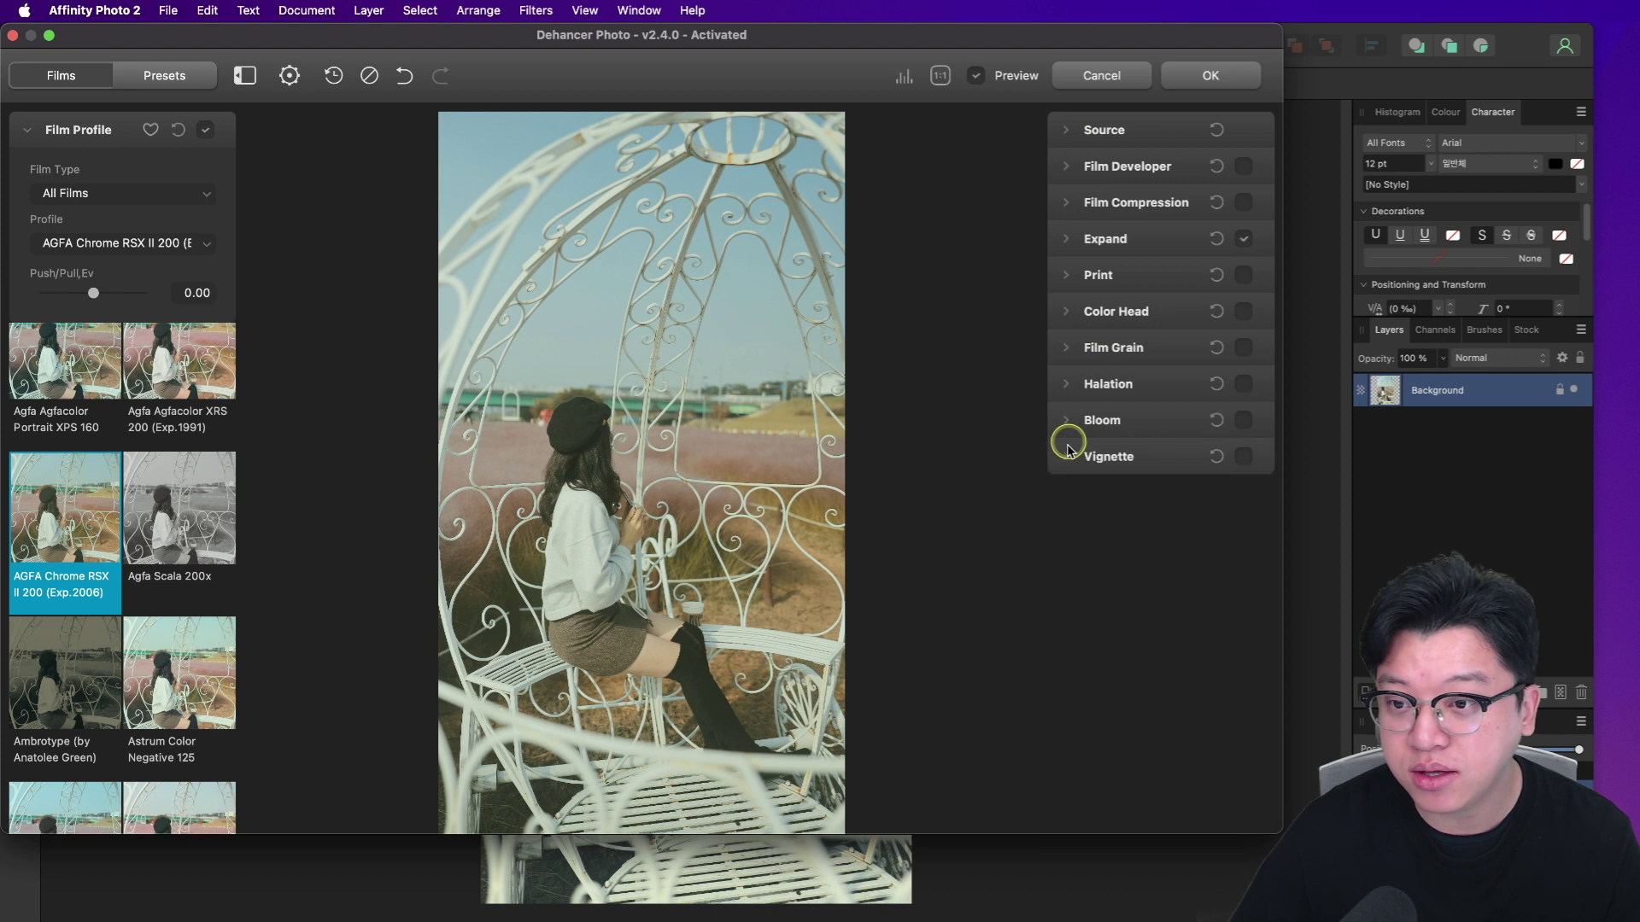
left_click(1243, 238)
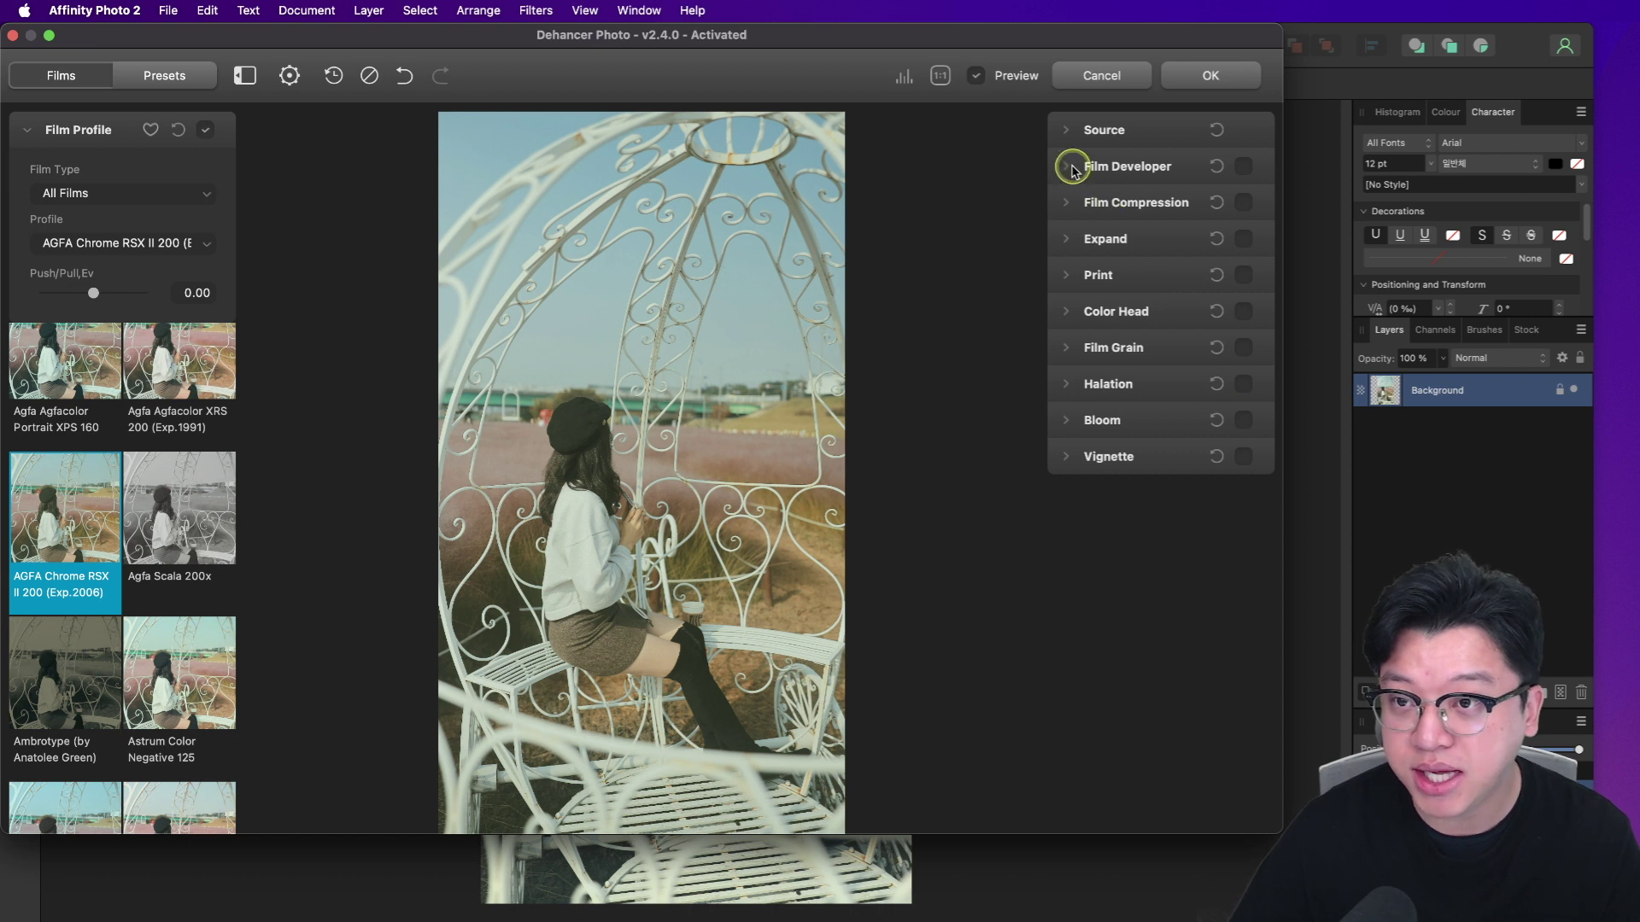
left_click(1119, 352)
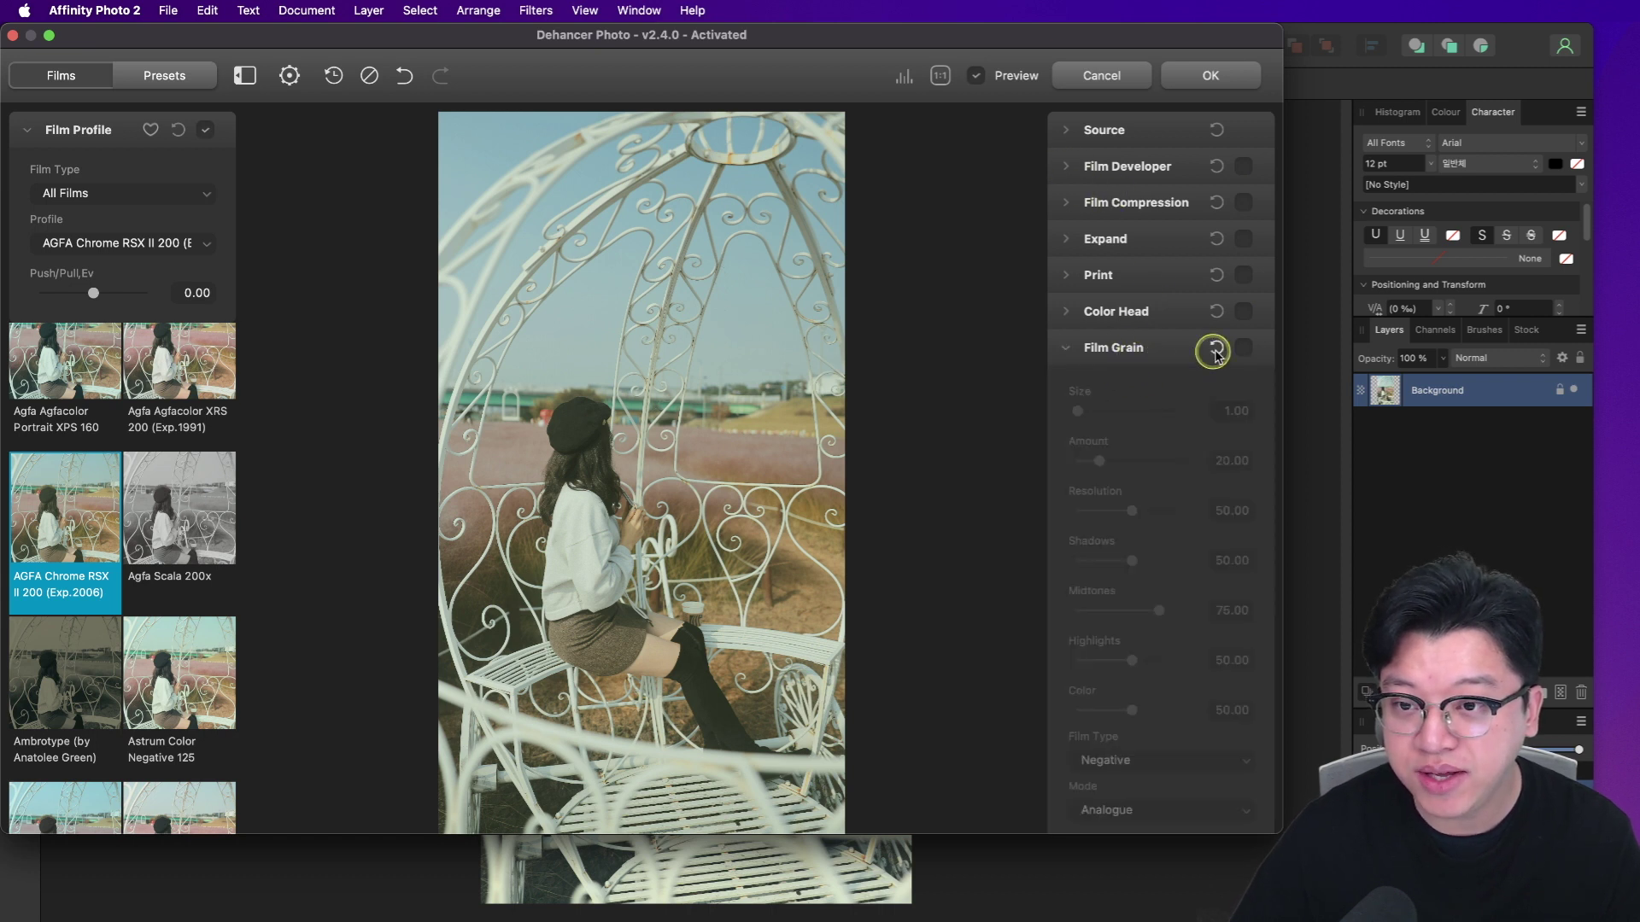
left_click(1246, 348)
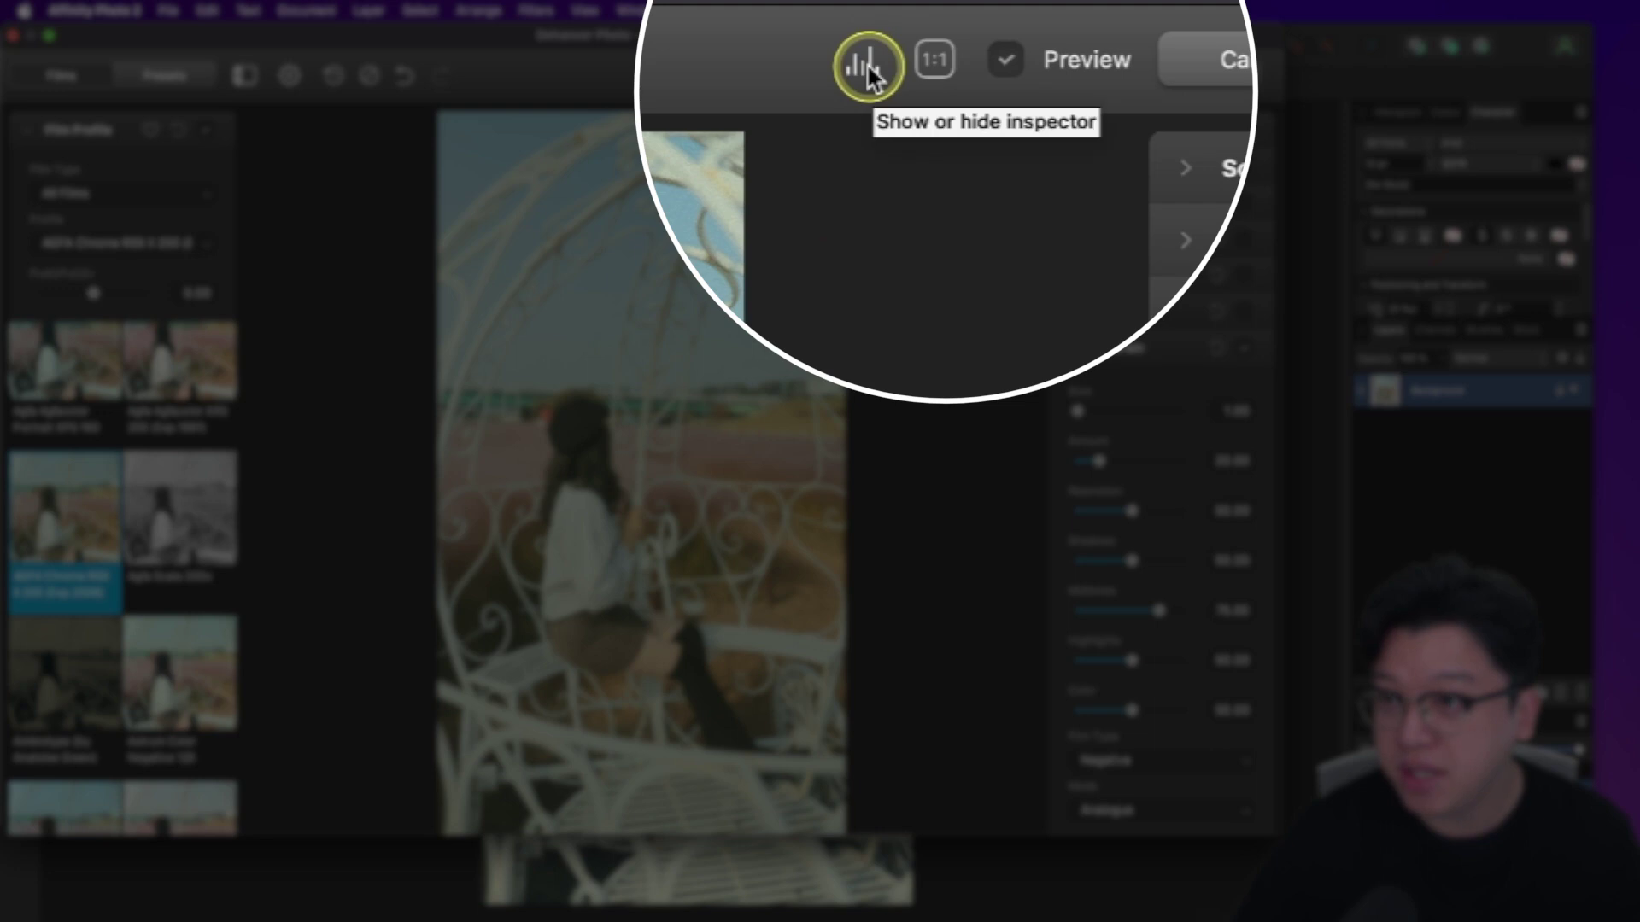
Step: Compare the photo with Film Grain on and off at actual pixel size
left_click(905, 75)
left_click(904, 75)
left_click(944, 78)
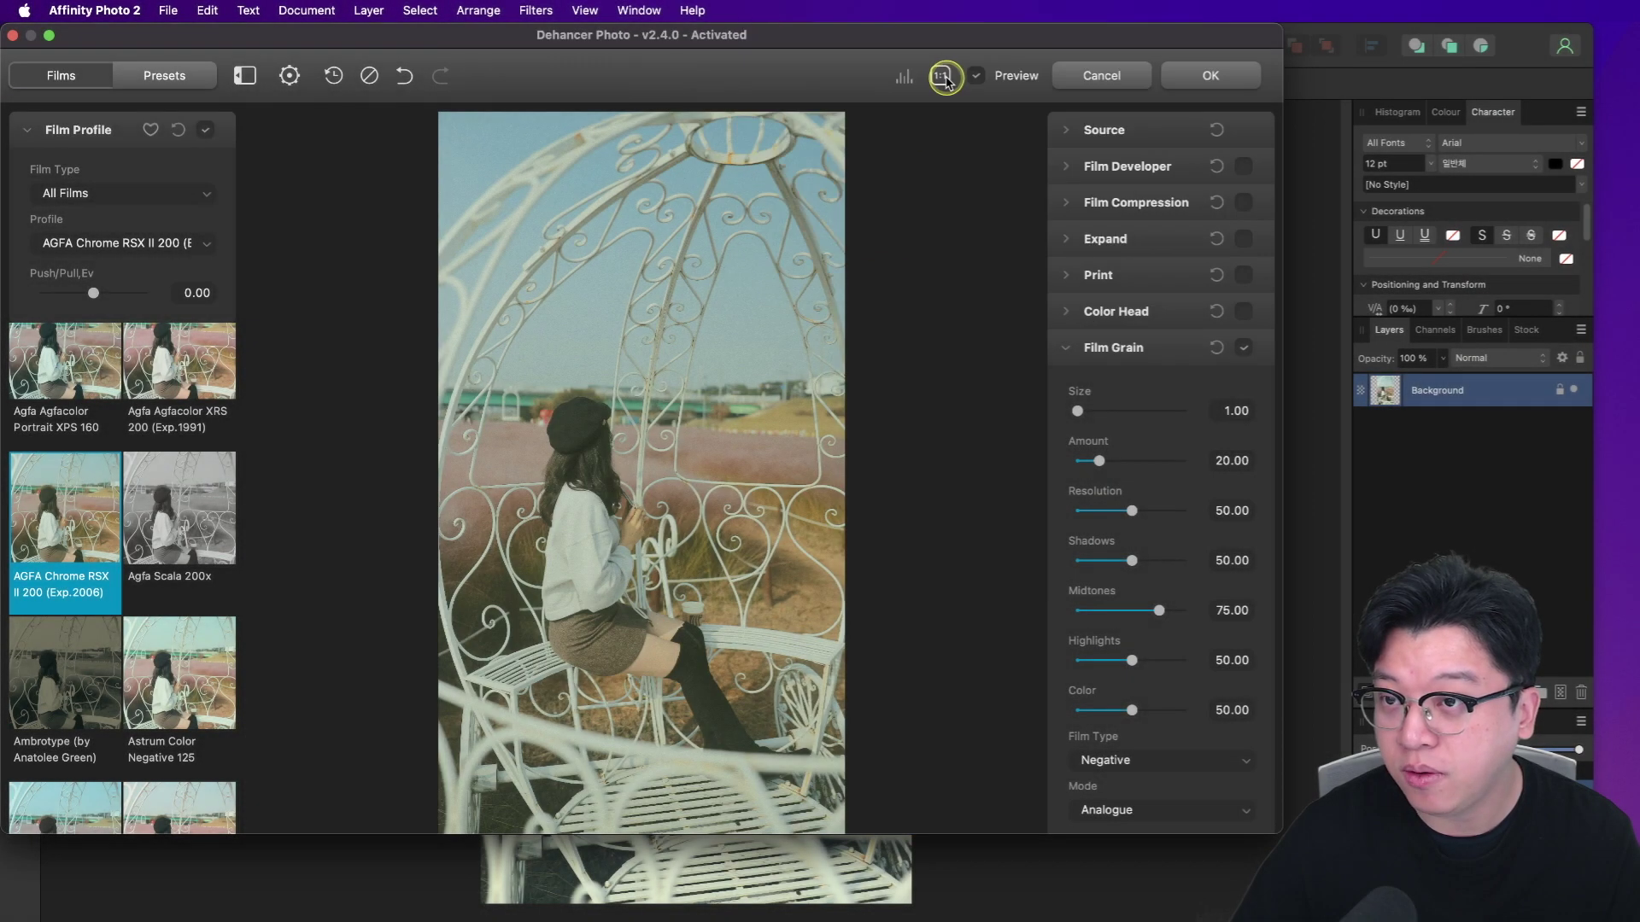
left_click(943, 77)
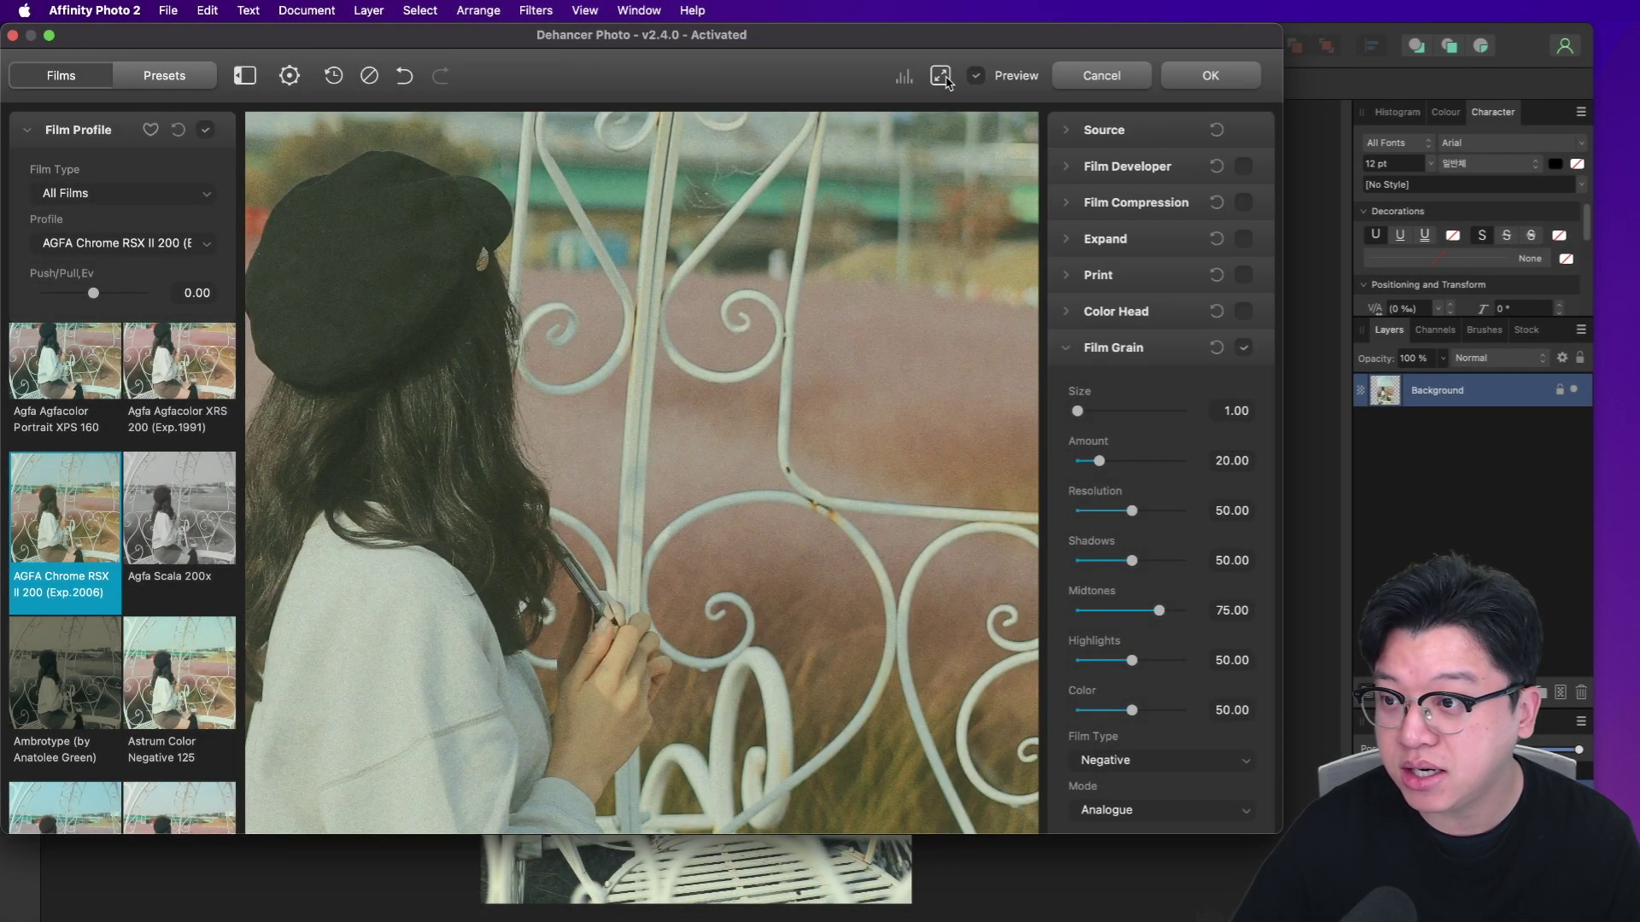
left_click(943, 77)
left_click(943, 77)
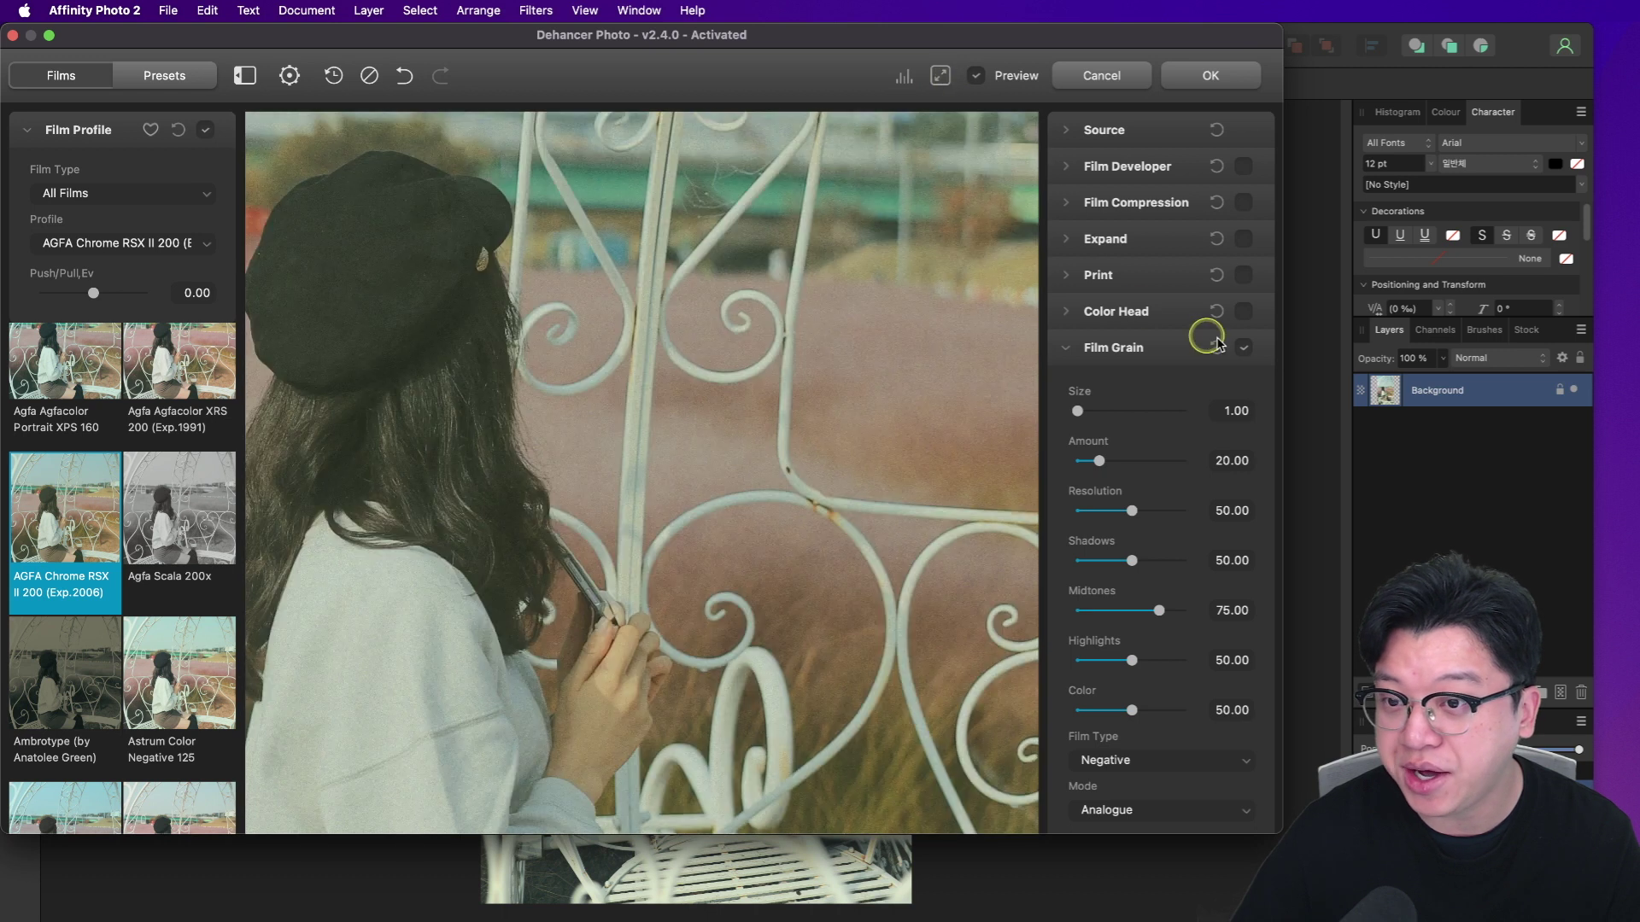
left_click(1243, 347)
left_click(1244, 348)
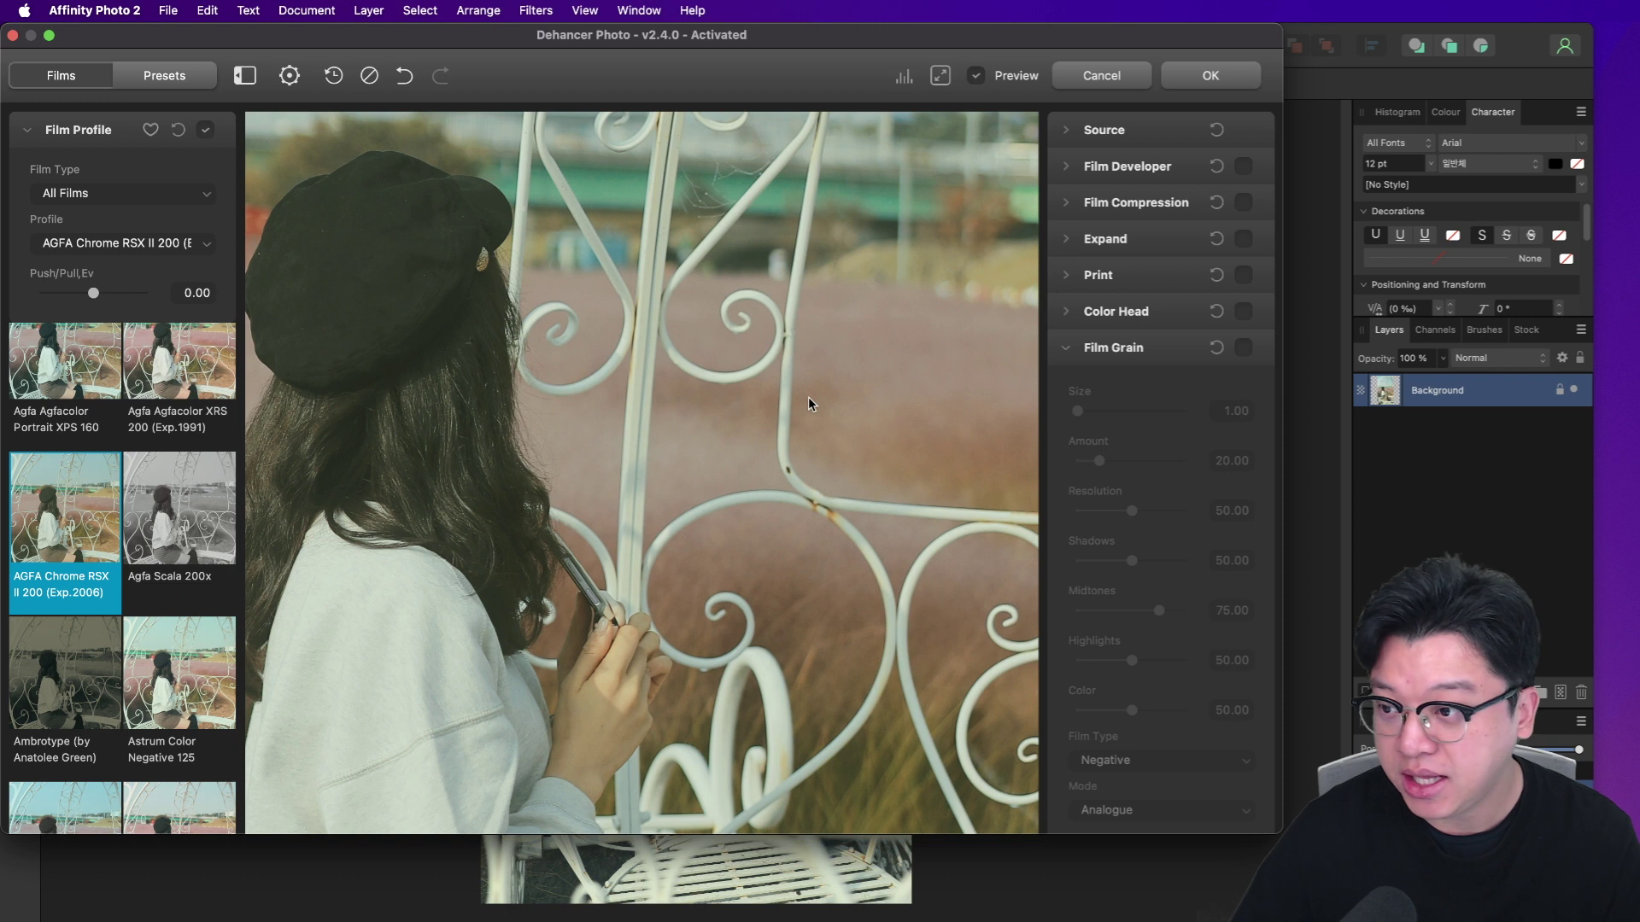
left_click(1236, 365)
left_click(1236, 364)
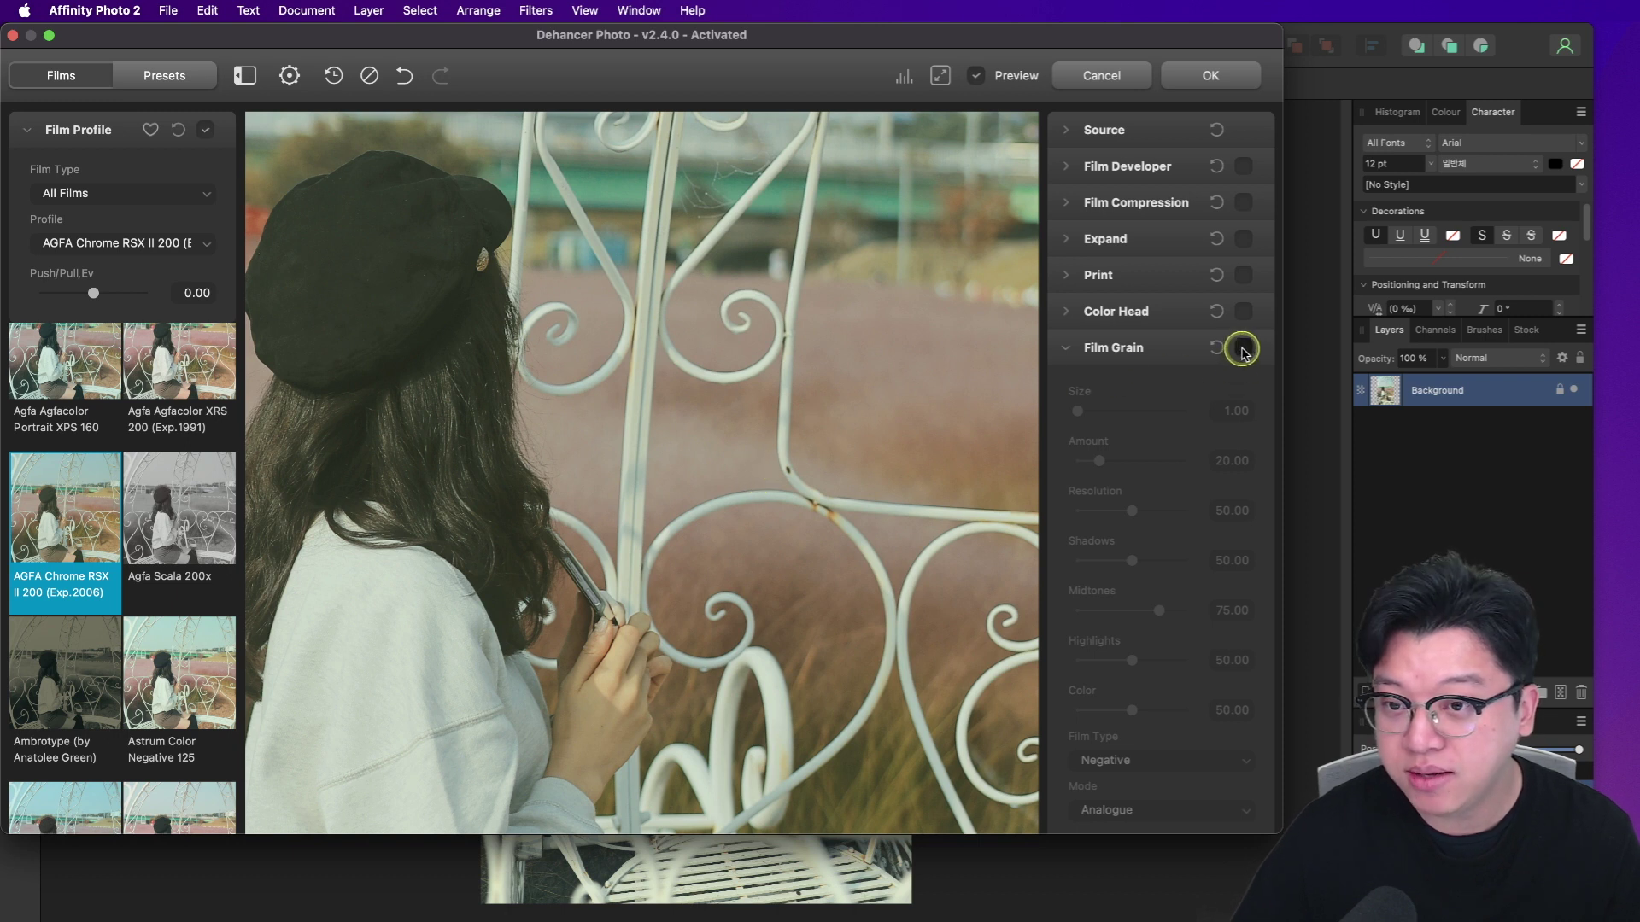
Step: Set Film Grain to Size 3.45, Amount 18.14, Shadows 63.61, Midtones 71.17, Highlights 61.82, Color 70.40, checked at 1:1
left_click_drag(752, 427, 610, 564)
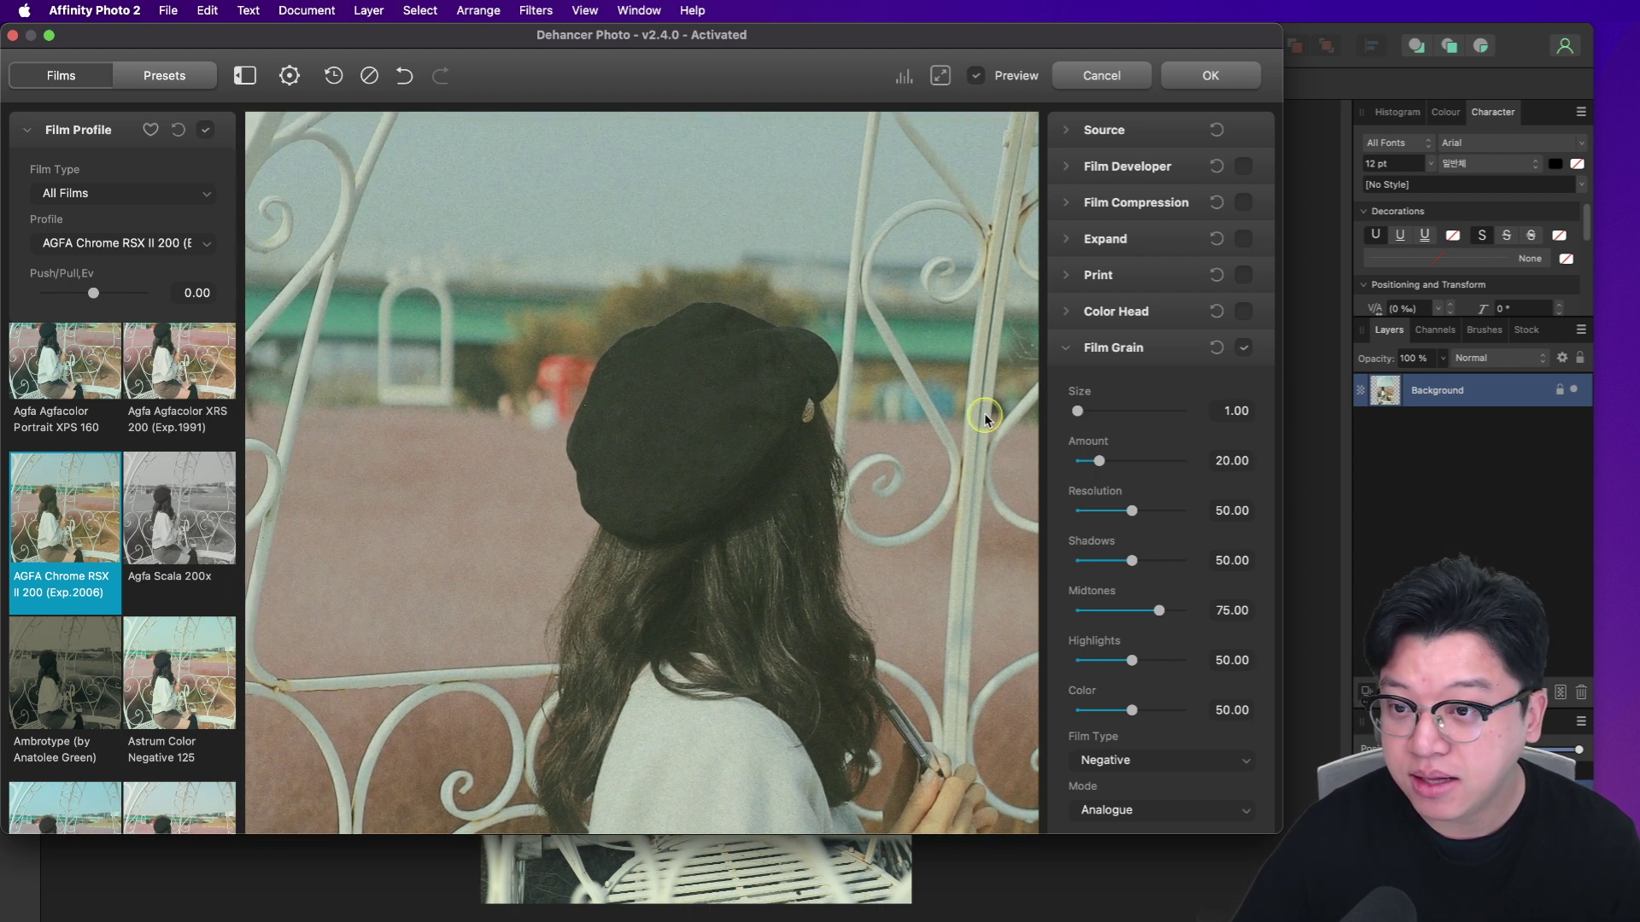
left_click_drag(1077, 411, 1141, 462)
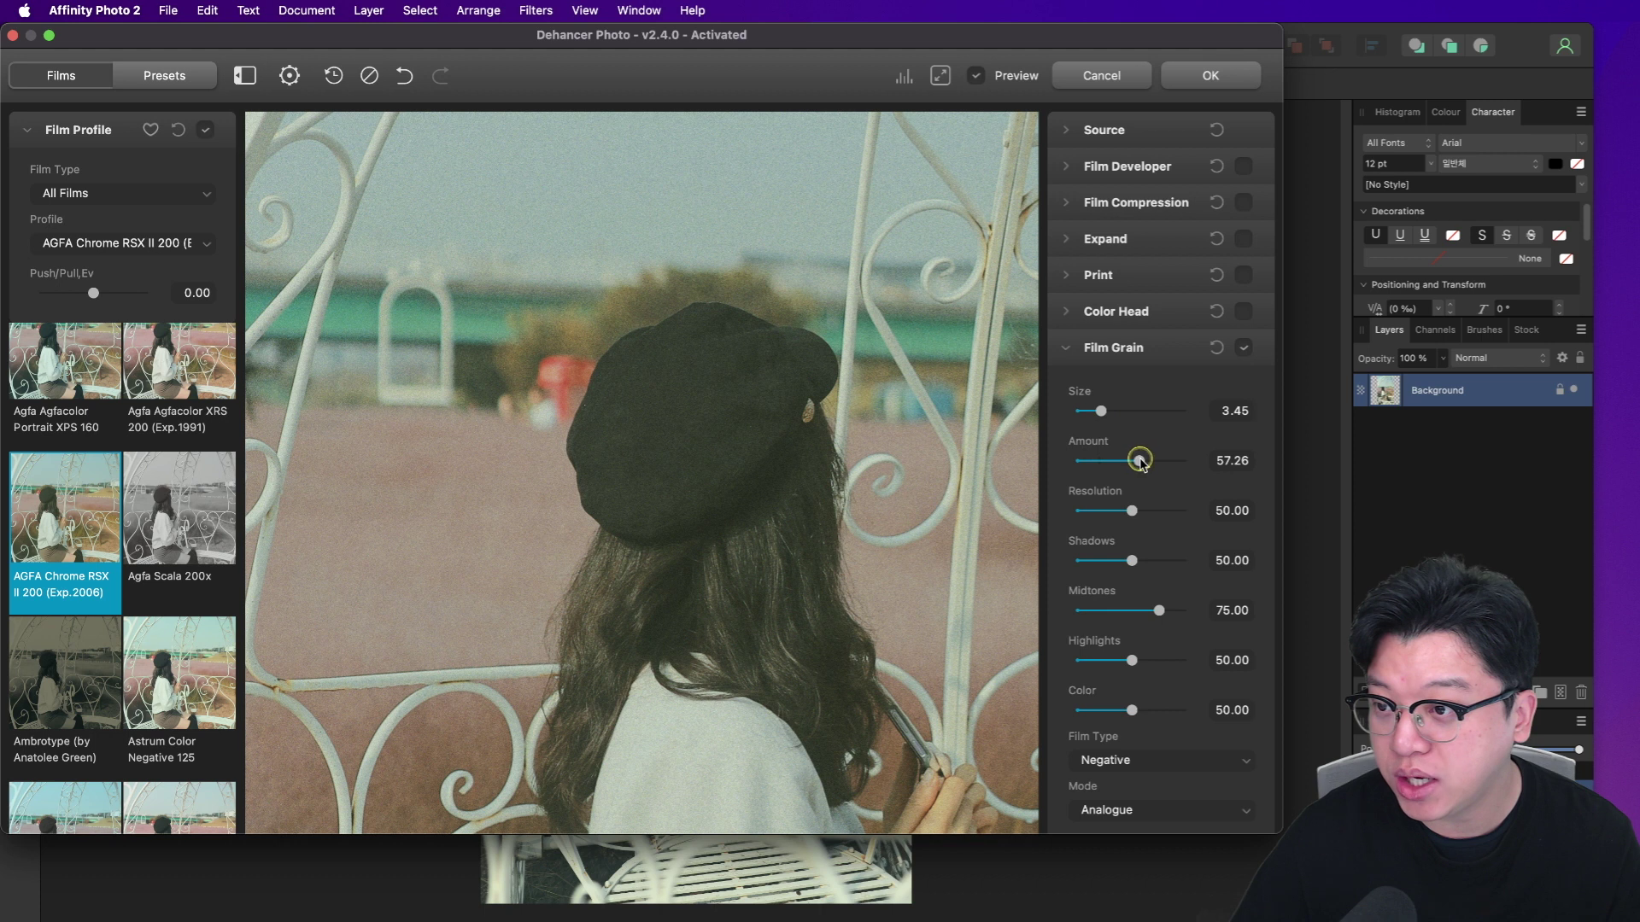
left_click(803, 472)
left_click_drag(1140, 462, 1097, 464)
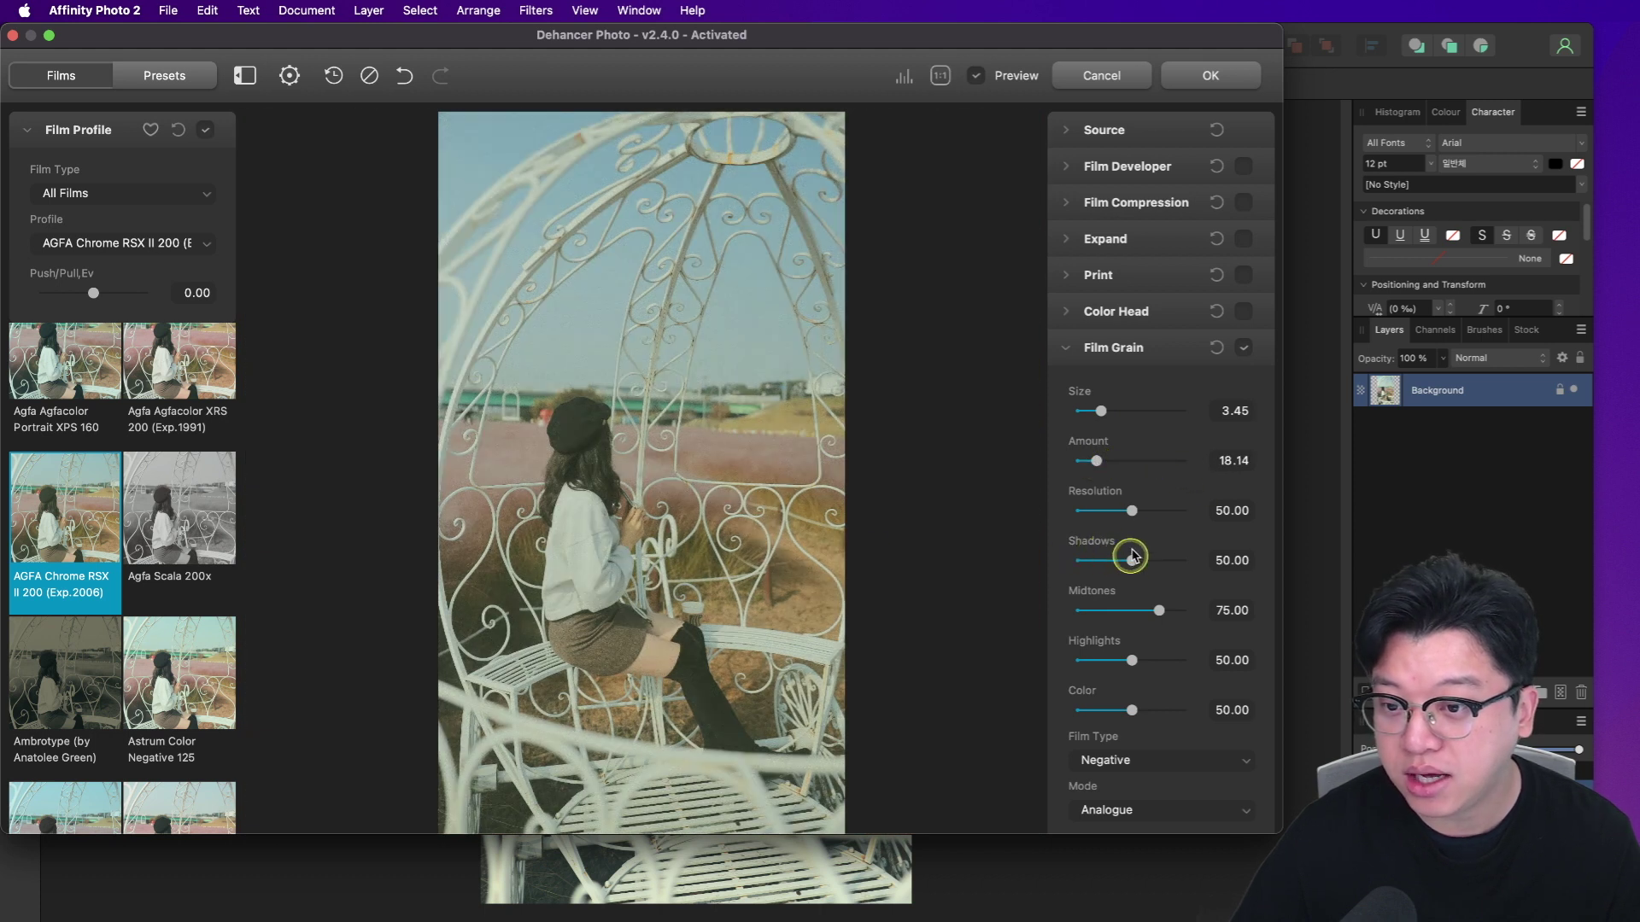
left_click_drag(1134, 564, 1156, 708)
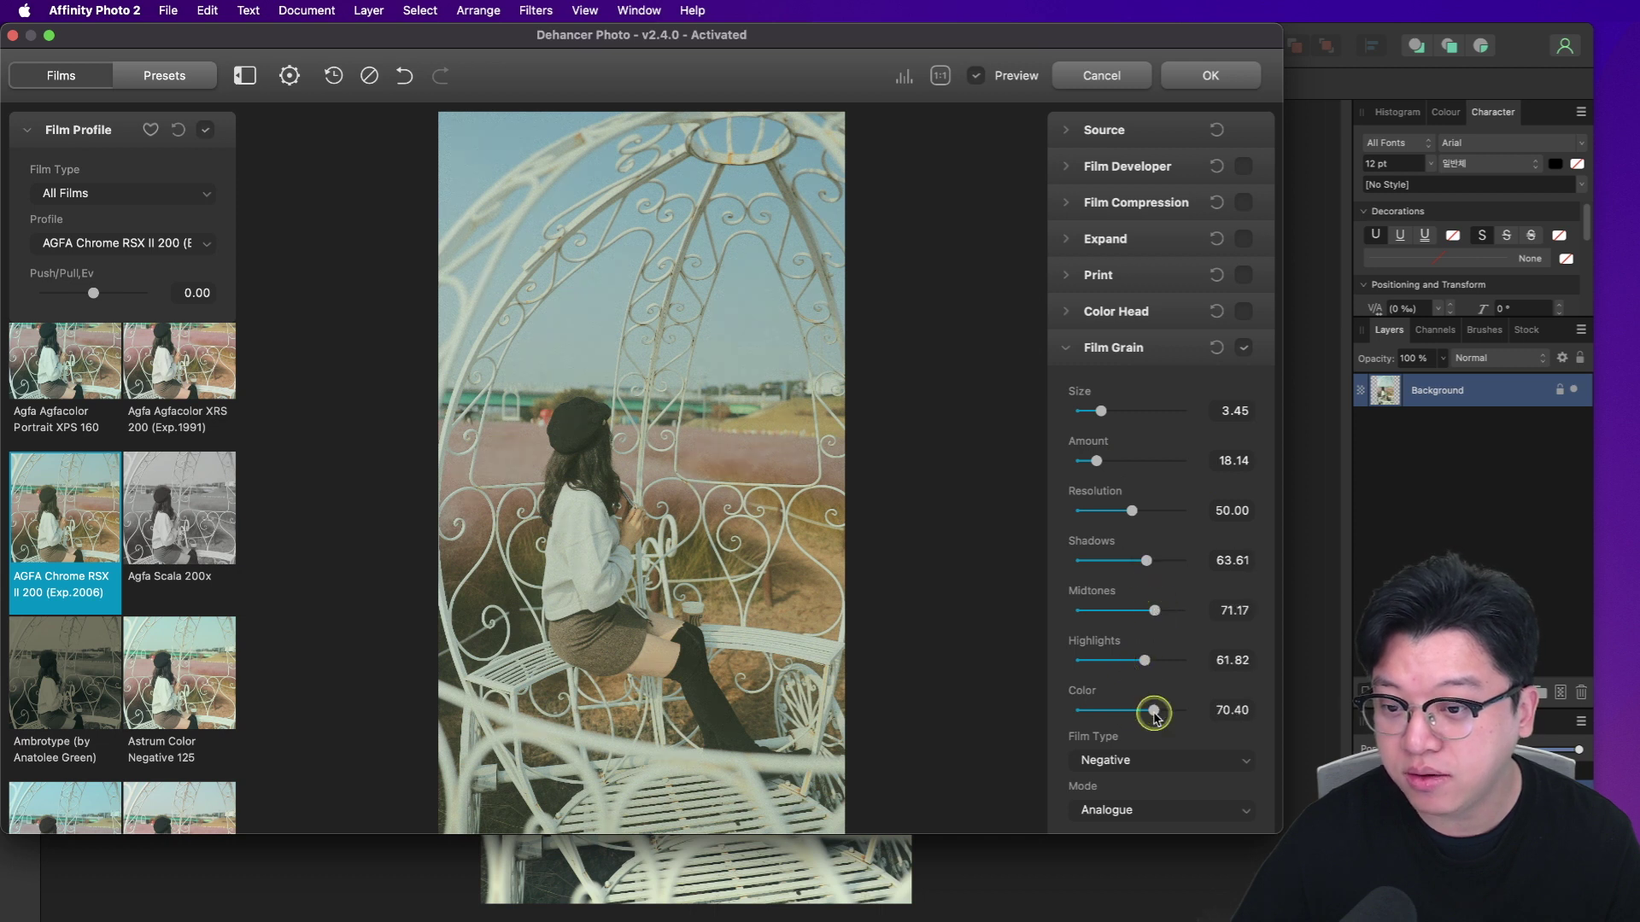
left_click(547, 436)
left_click_drag(684, 425, 764, 525)
left_click_drag(618, 381, 677, 467)
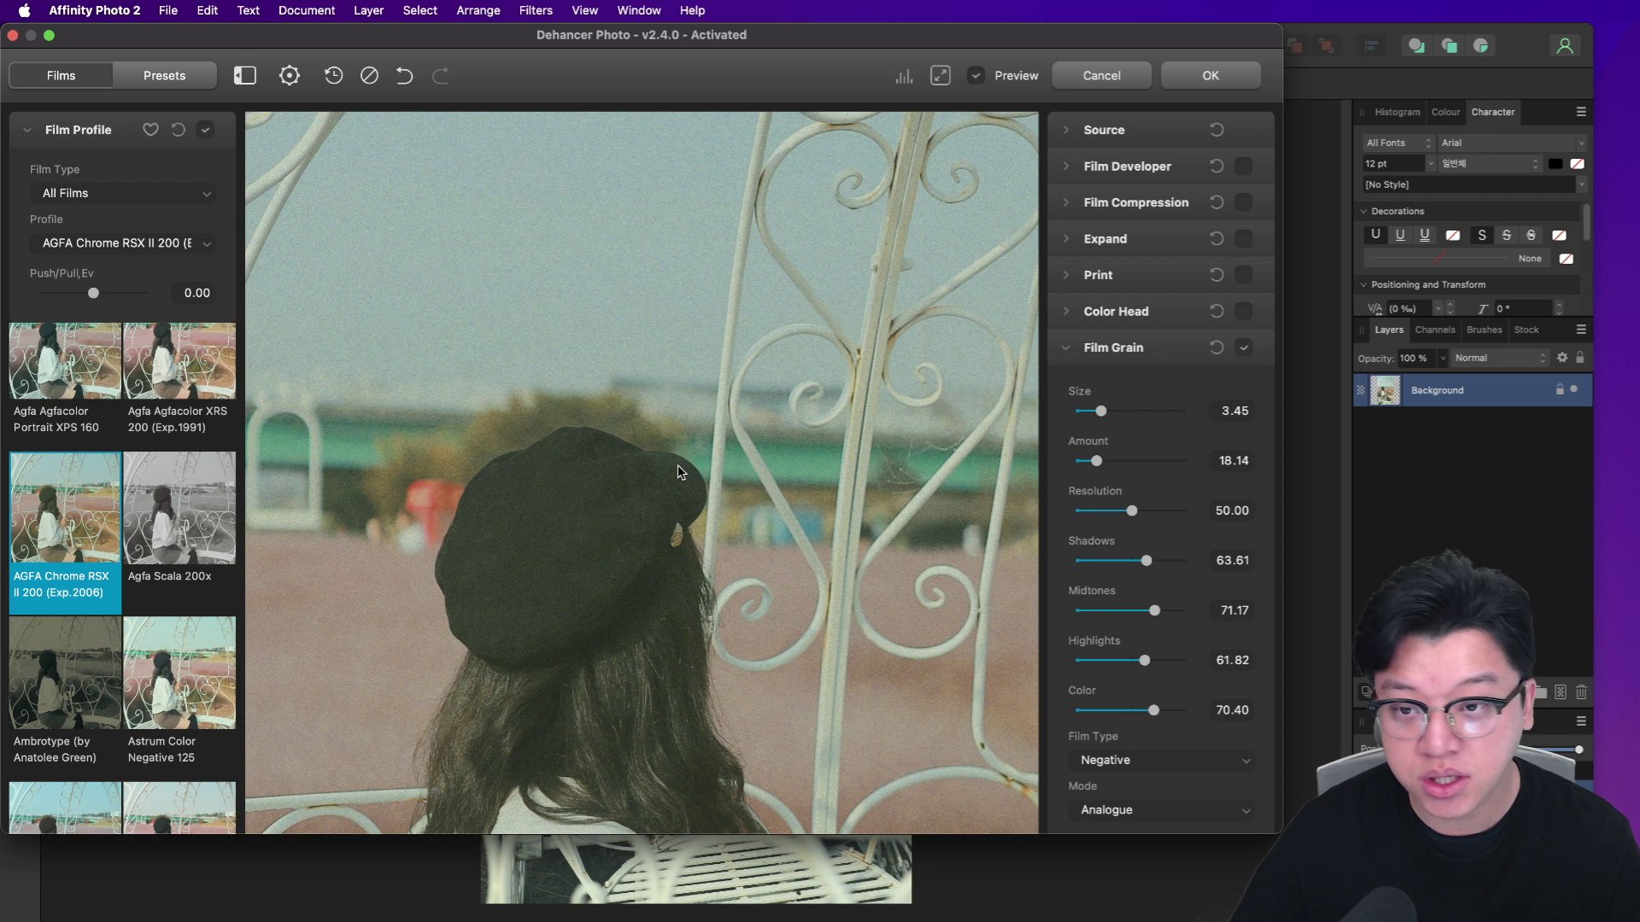
Step: Collapse Film Grain and switch on the Halation effect
left_click(1245, 348)
left_click(1066, 347)
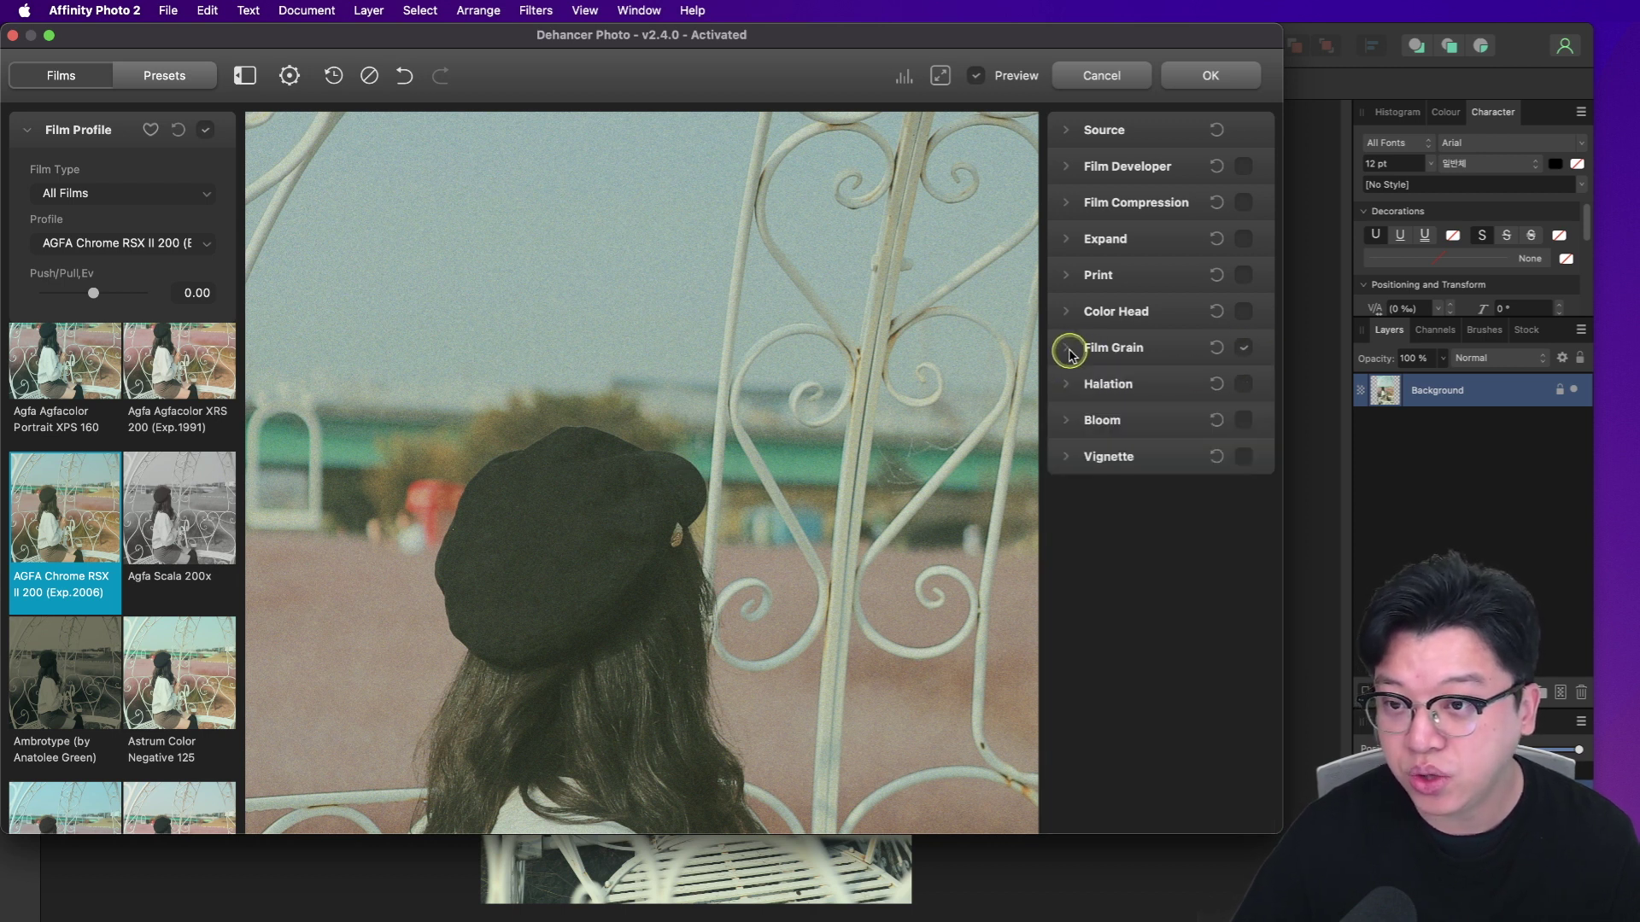
left_click(773, 508)
left_click(1136, 383)
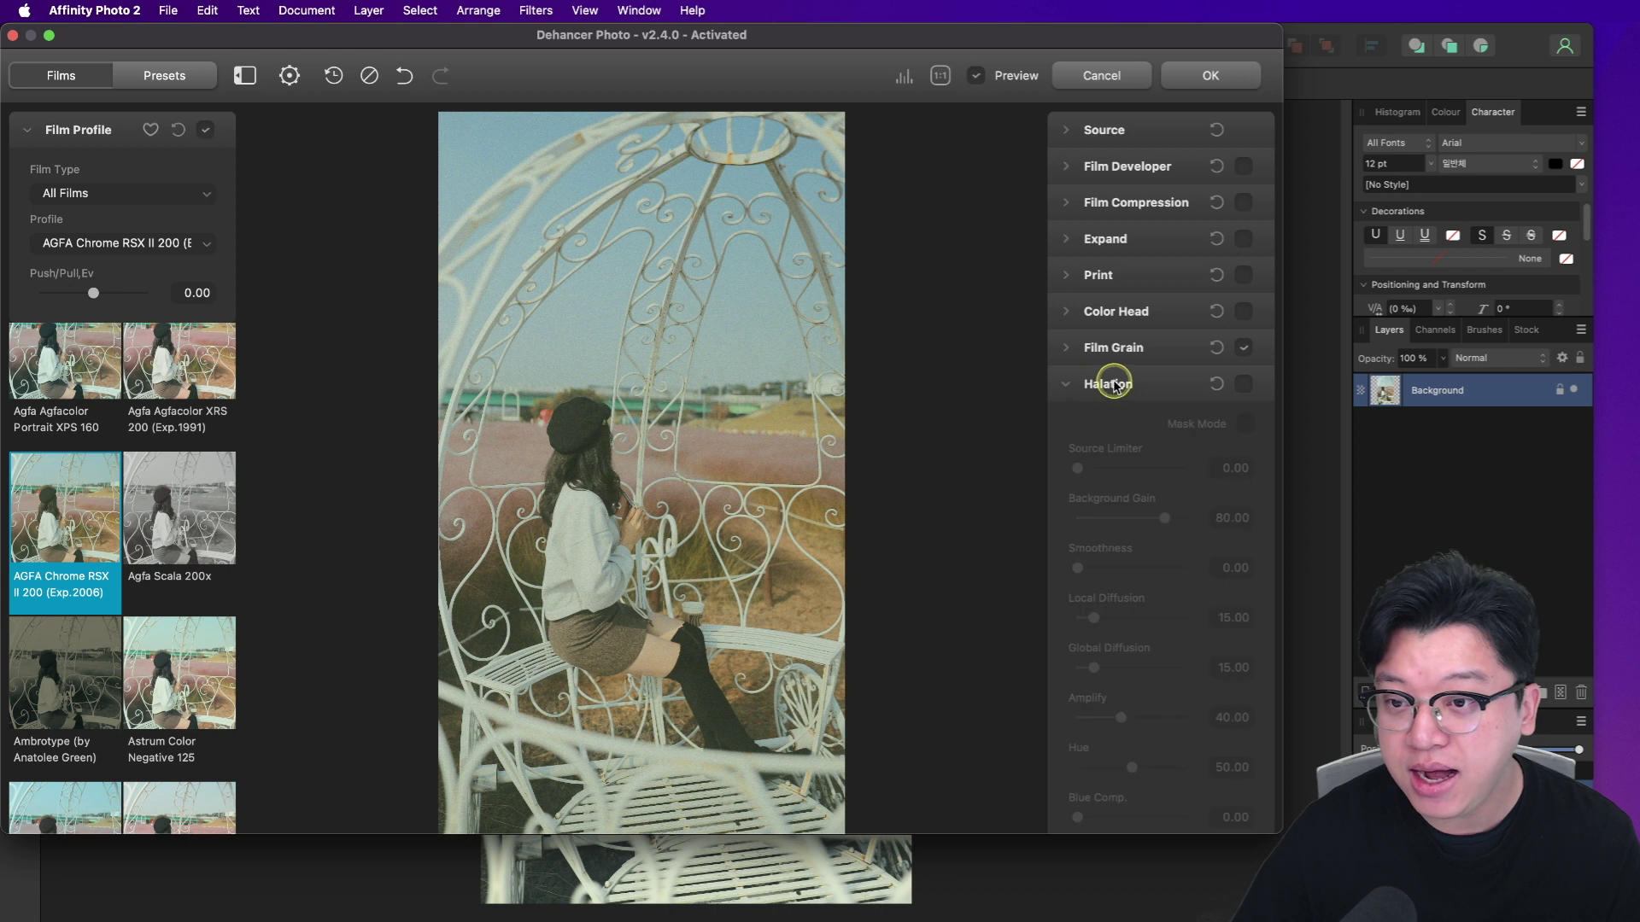
left_click(1243, 385)
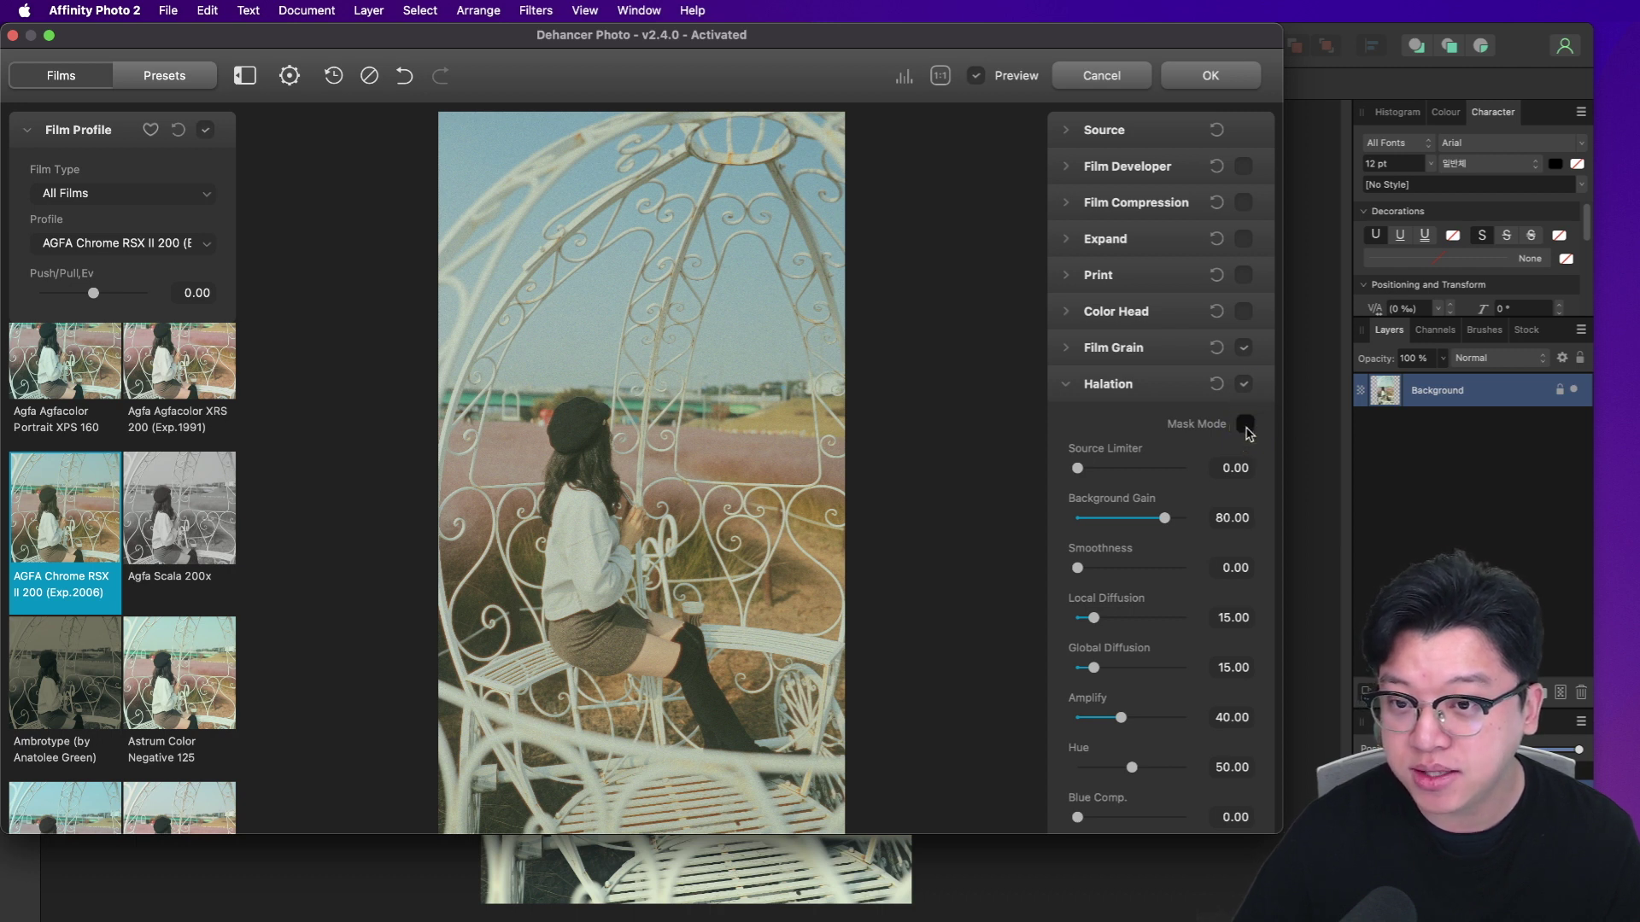
Step: Inspect the halation glow in Mask Mode at fit and 1:1 views, toggling Halation off and on
left_click(1246, 426)
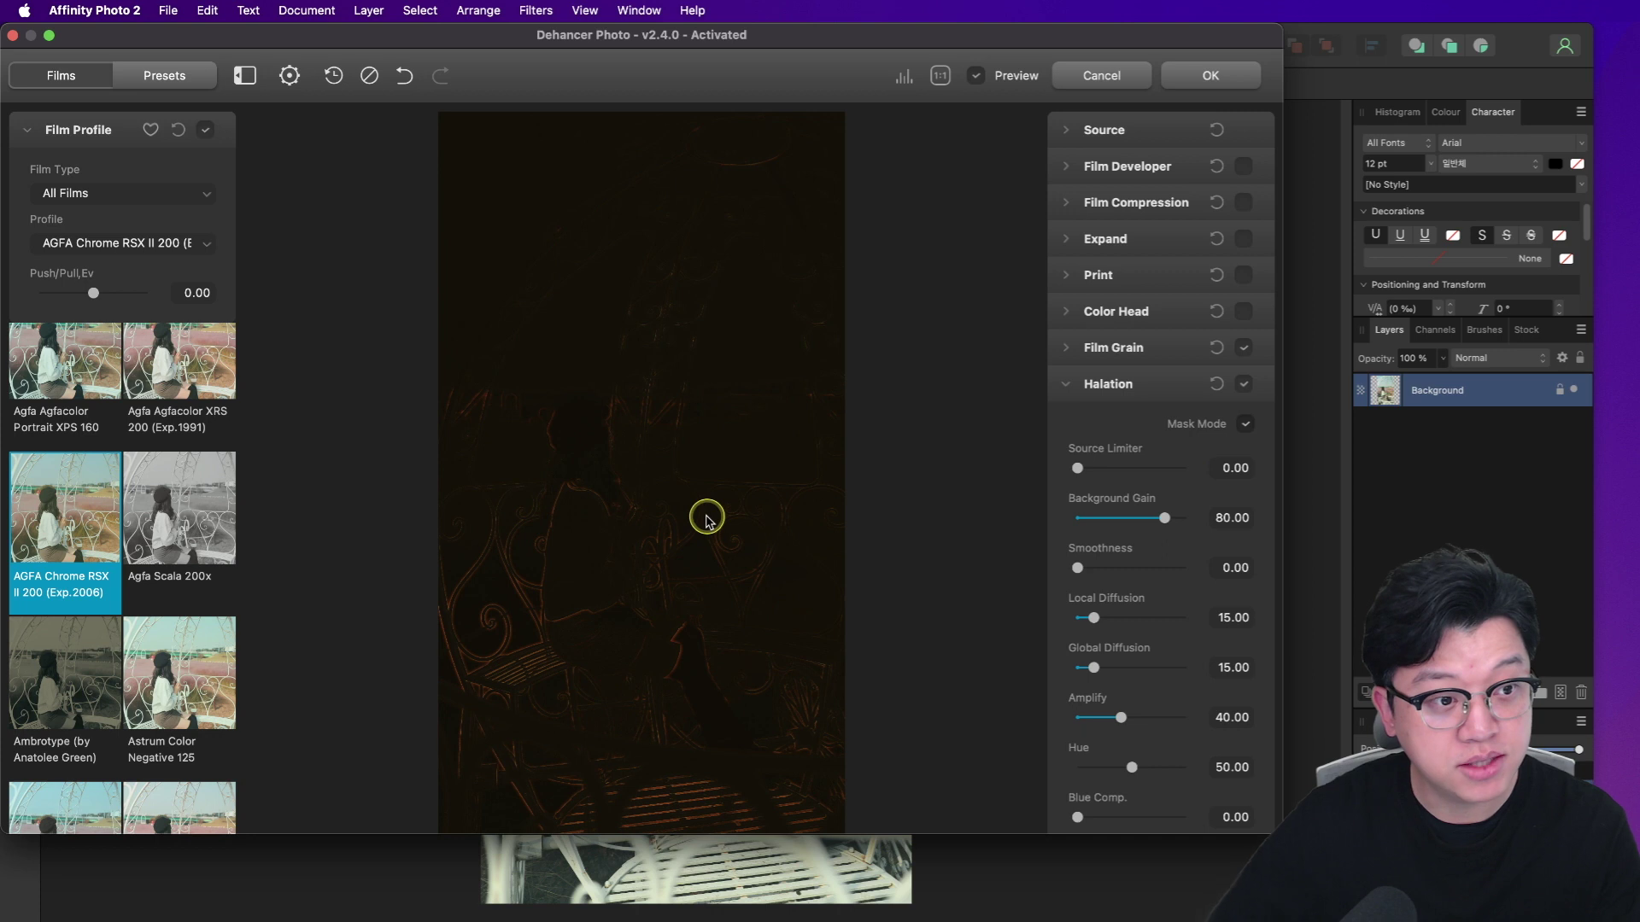
left_click(531, 632)
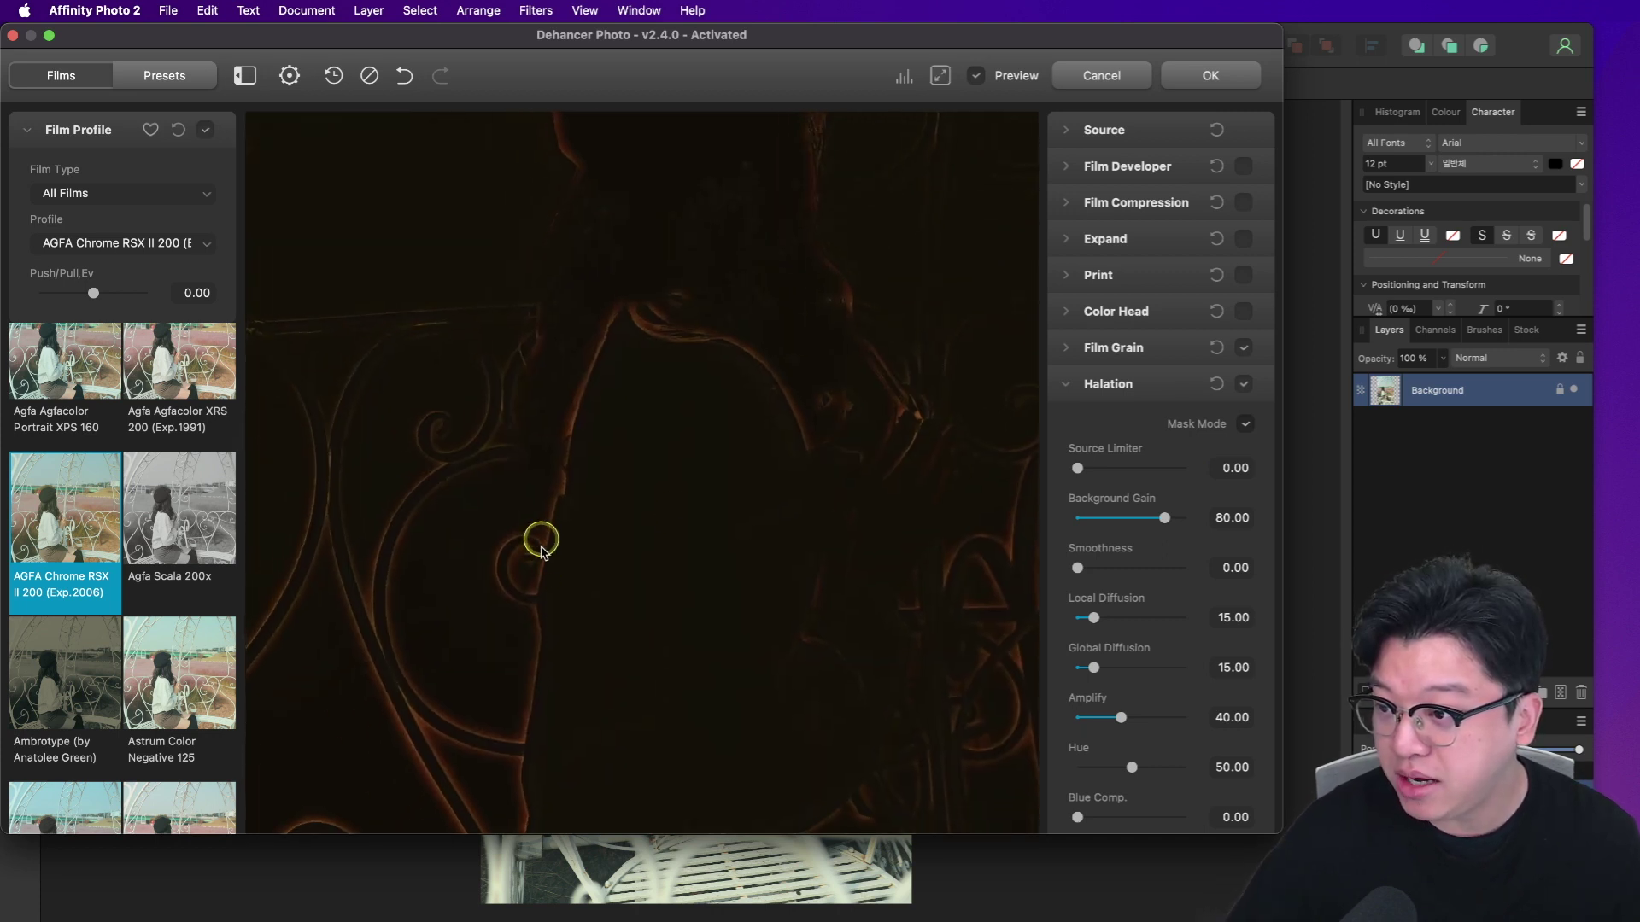
left_click(1243, 425)
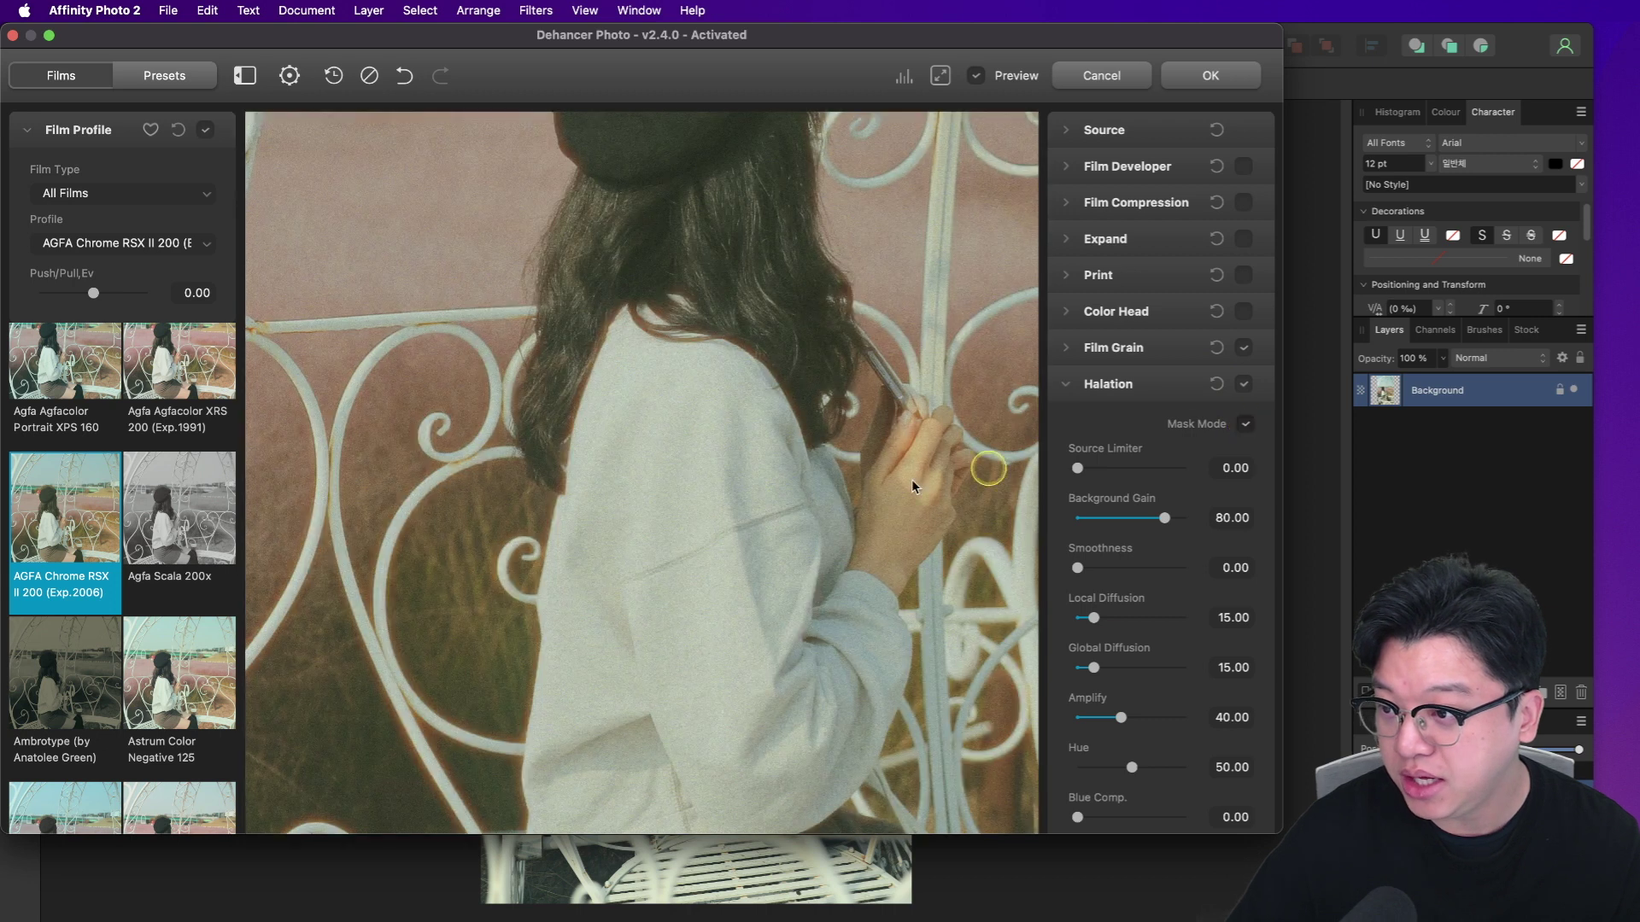
left_click(547, 544)
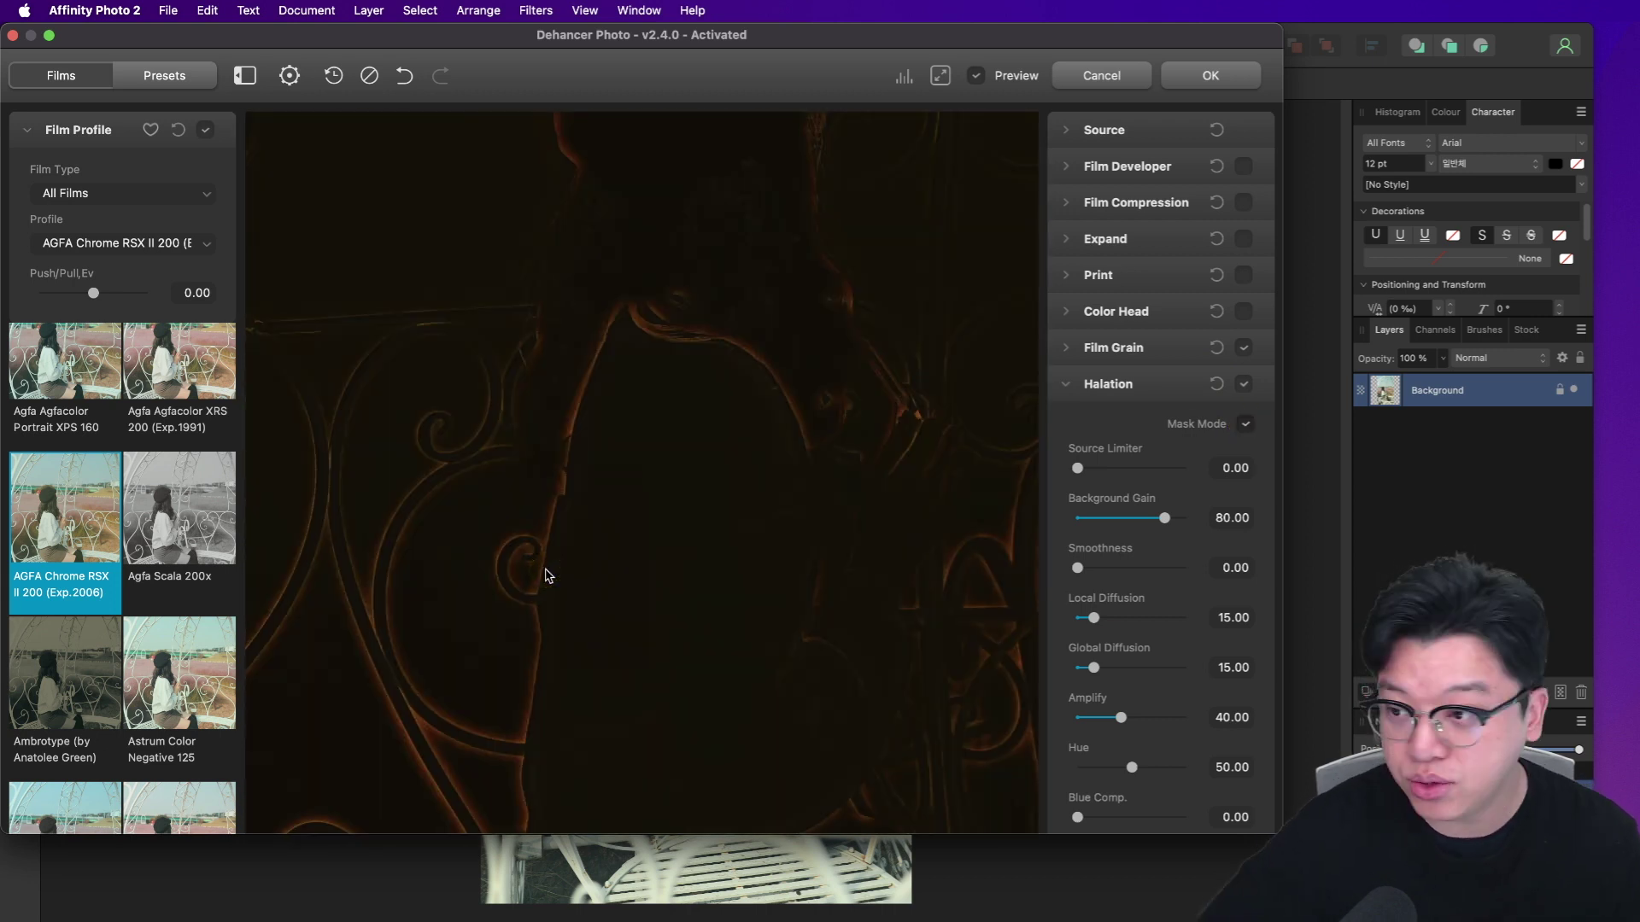
left_click(1249, 424)
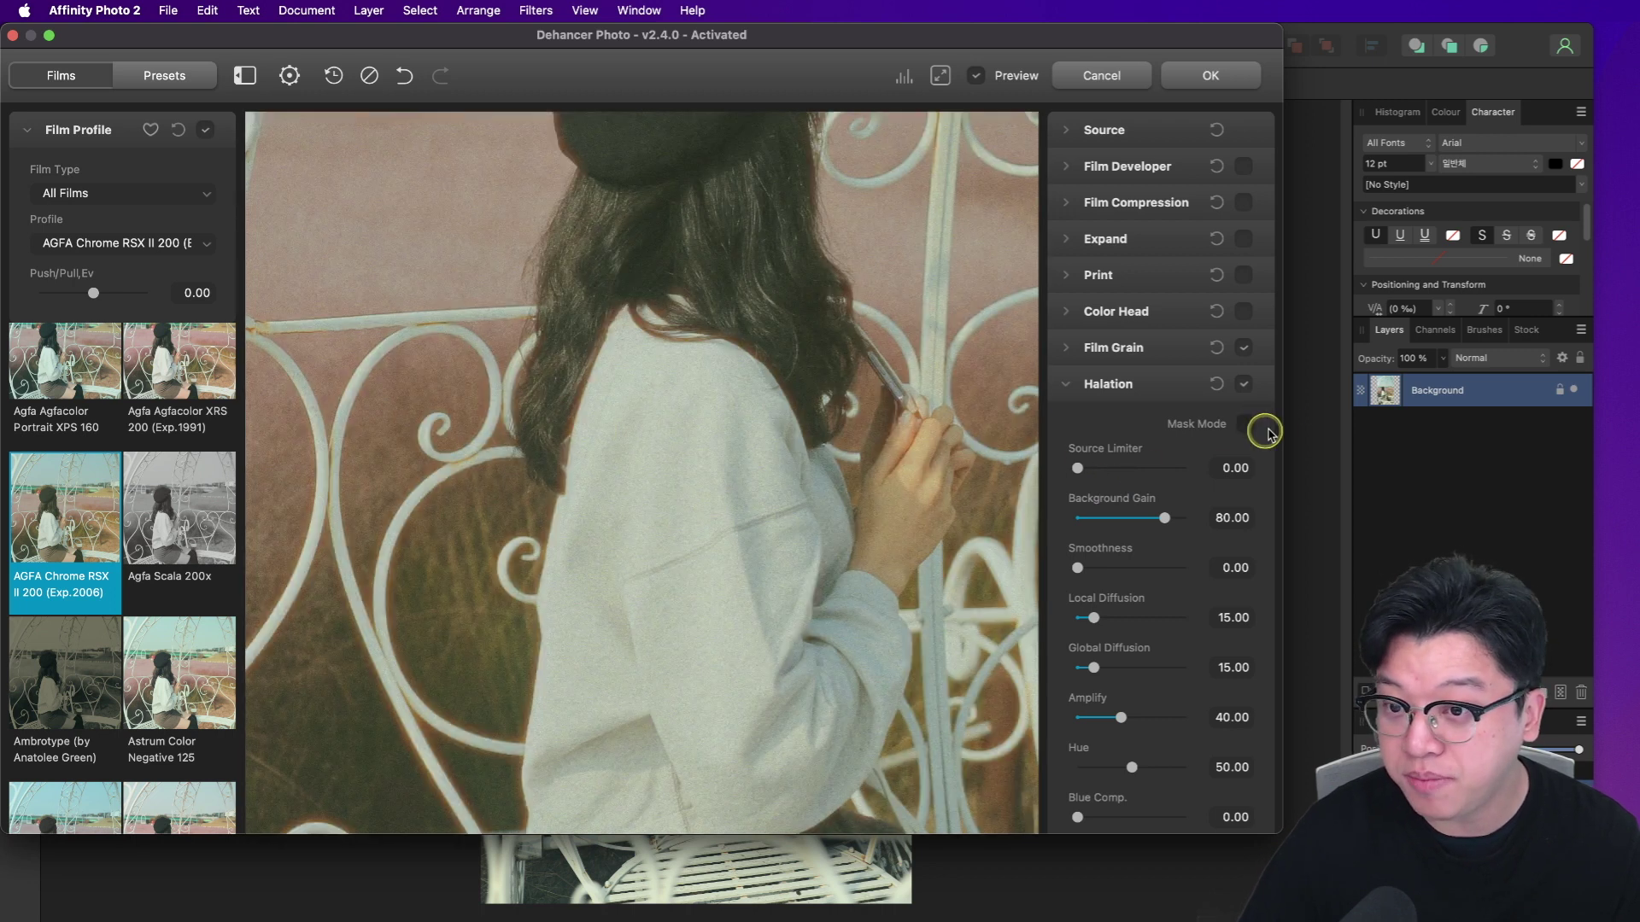
left_click(1243, 385)
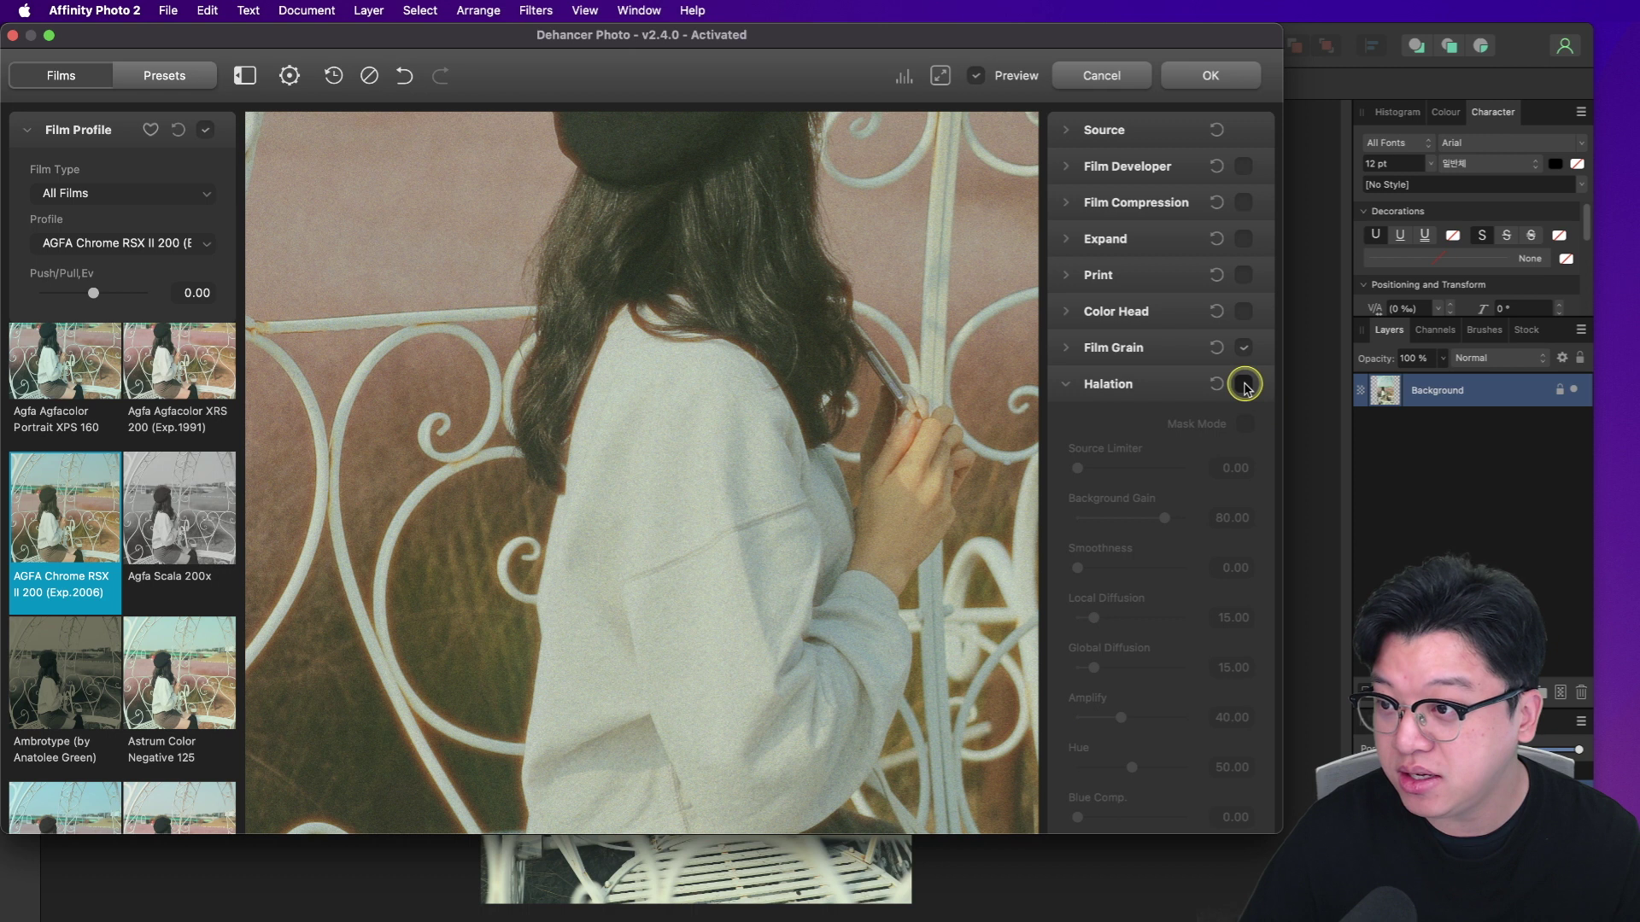
left_click(1243, 384)
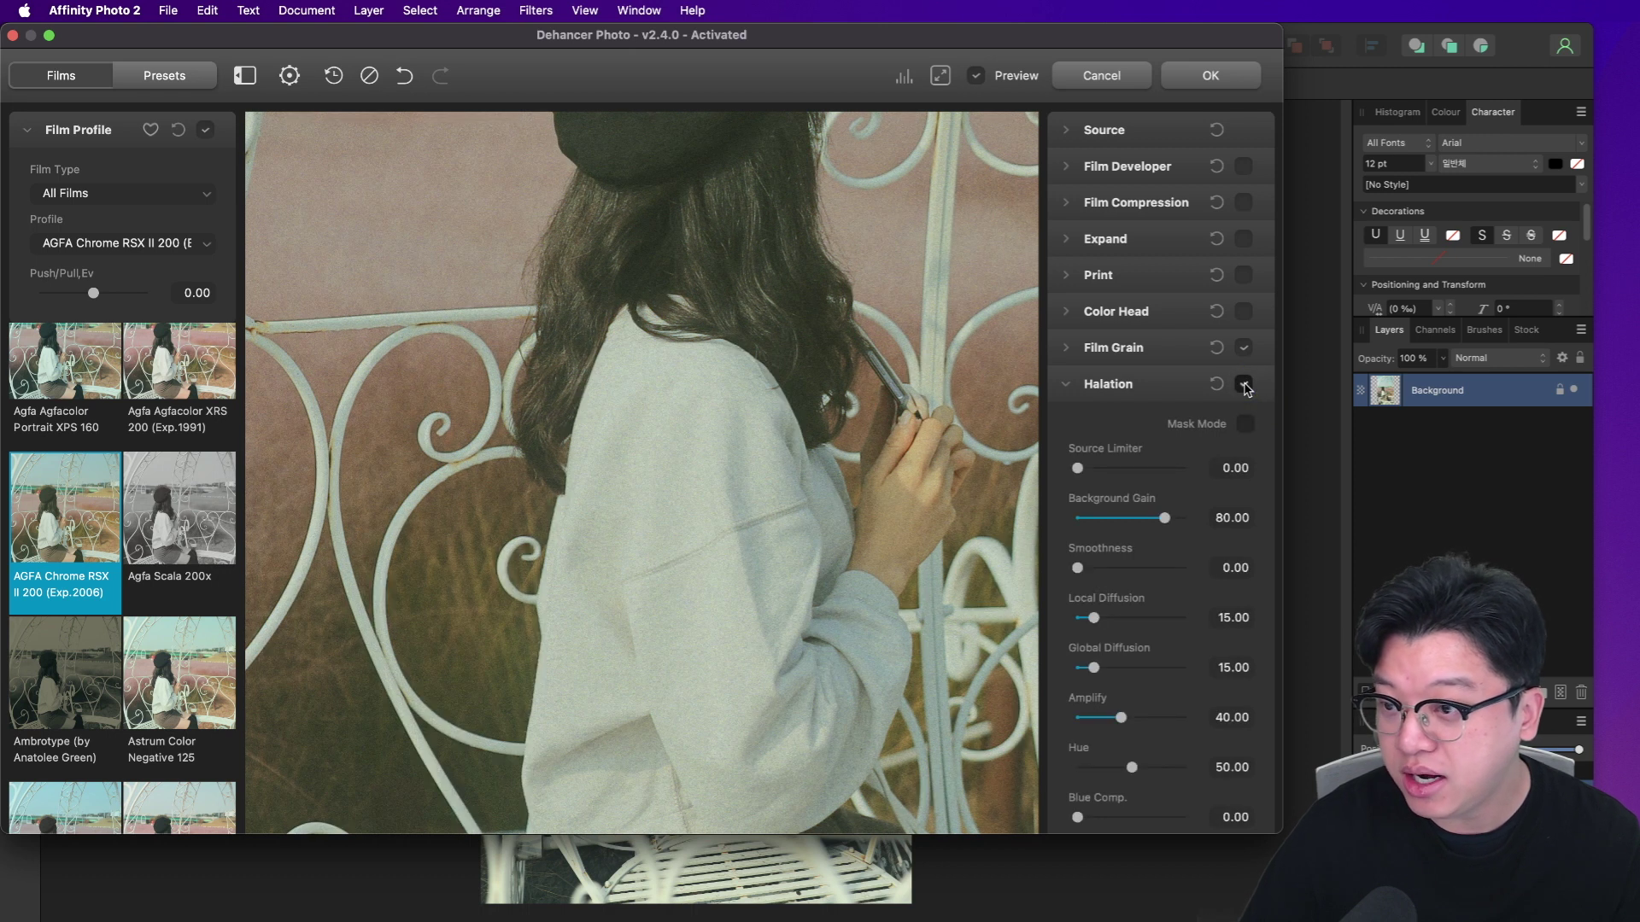
left_click(629, 532)
left_click(600, 522)
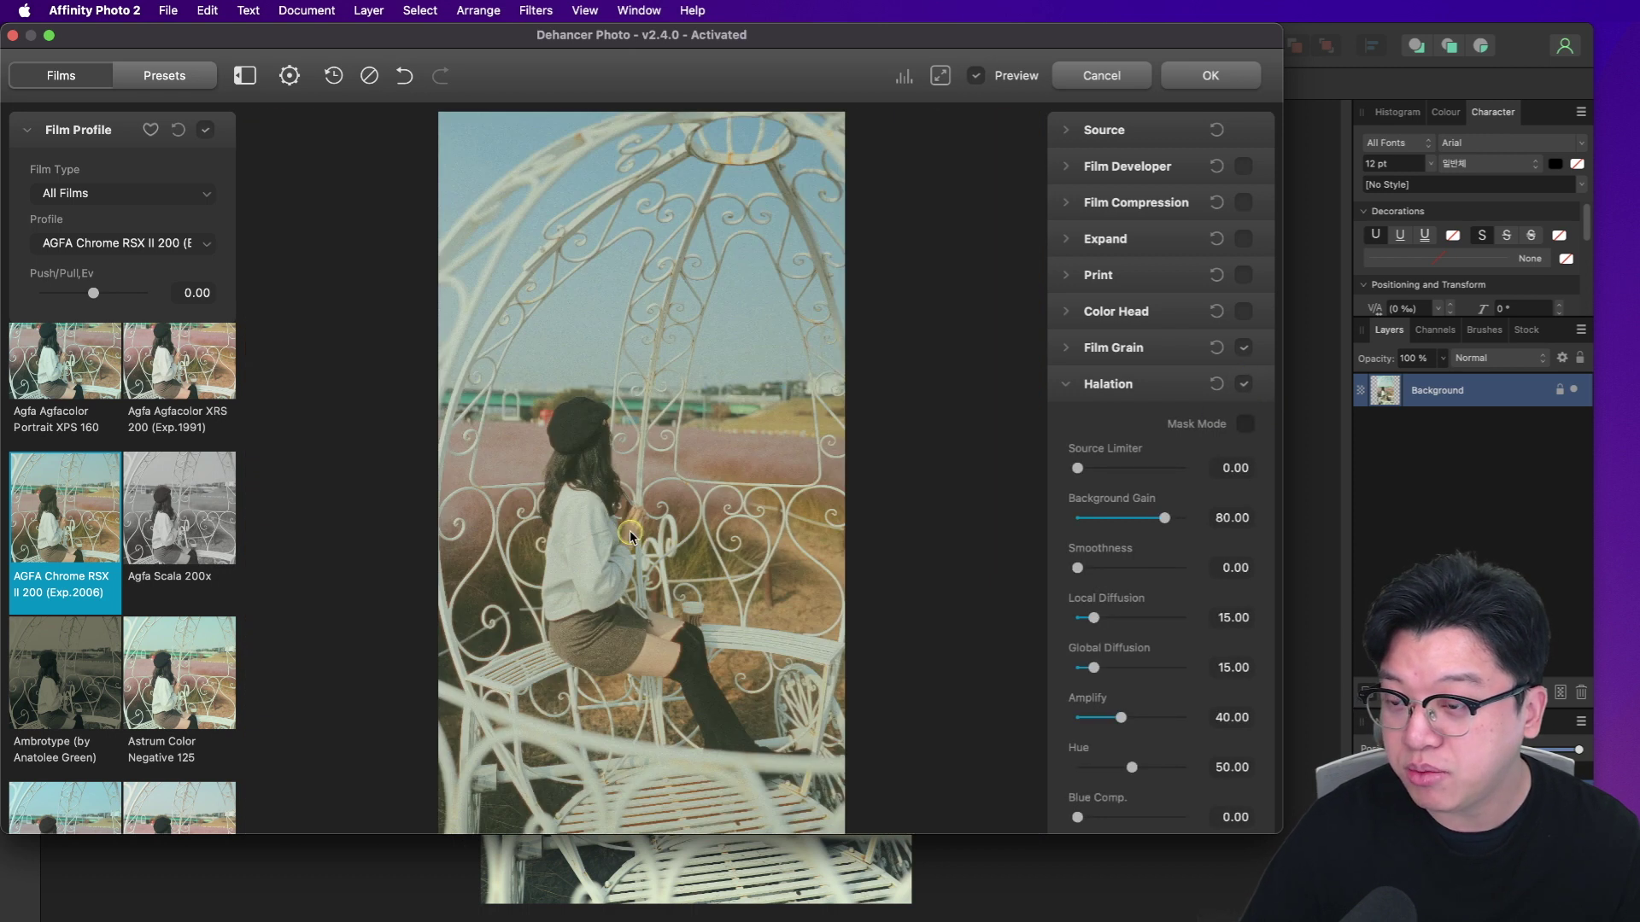
left_click(529, 608)
left_click_drag(529, 608, 802, 453)
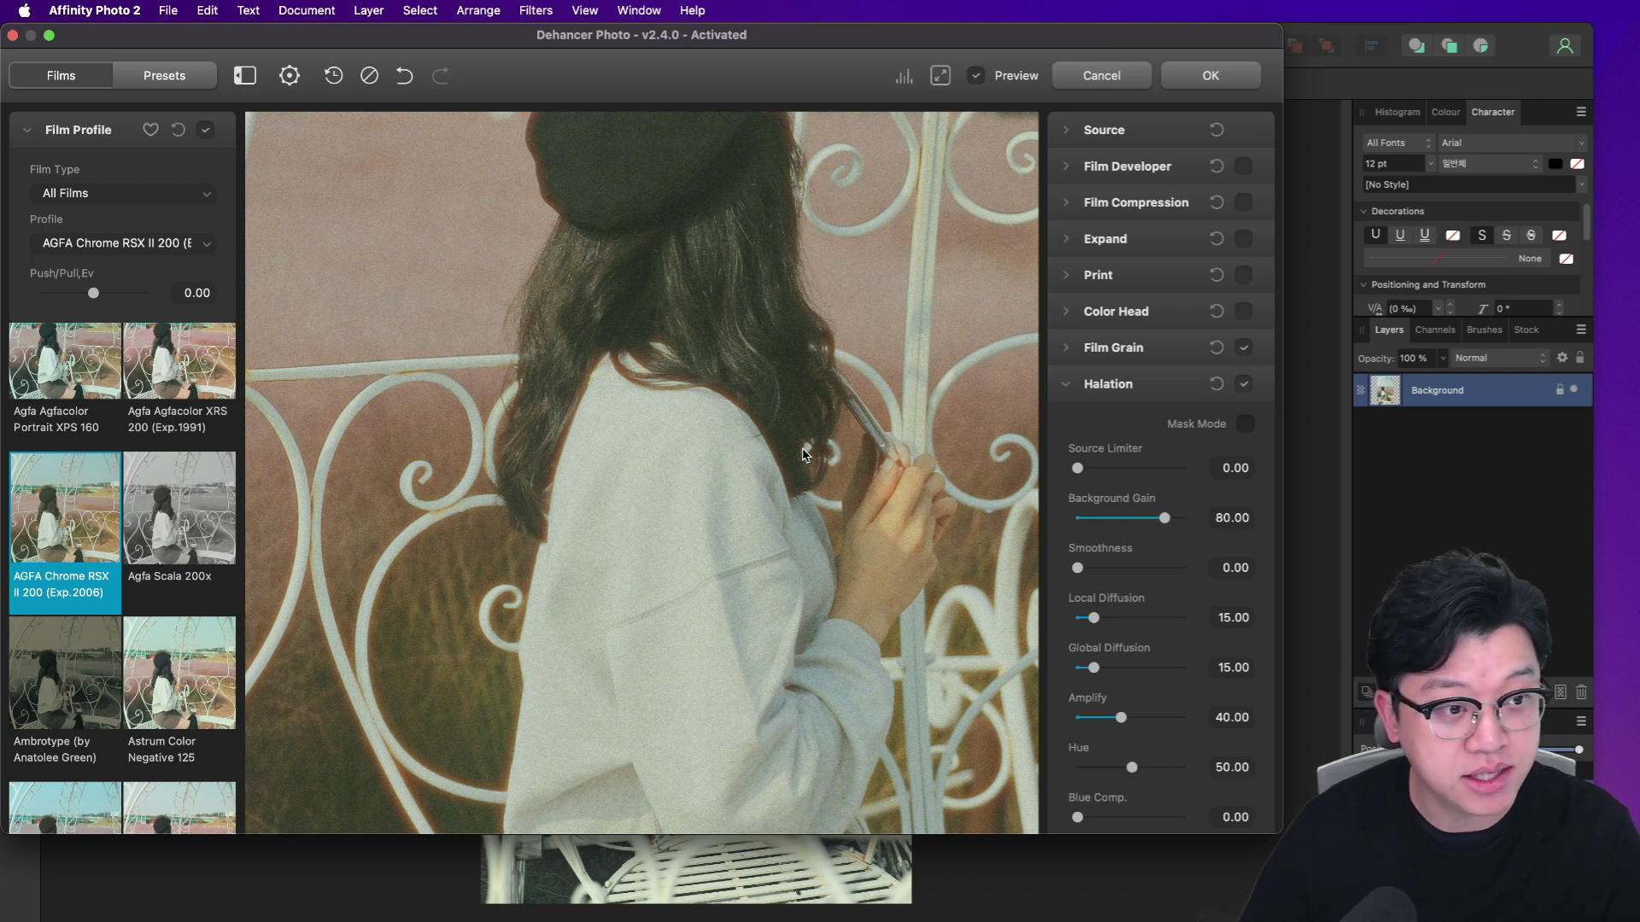
Step: Try stronger halation in Mask Mode, with Amplify around 60.69 and Local Diffusion 68.34
left_click(1244, 424)
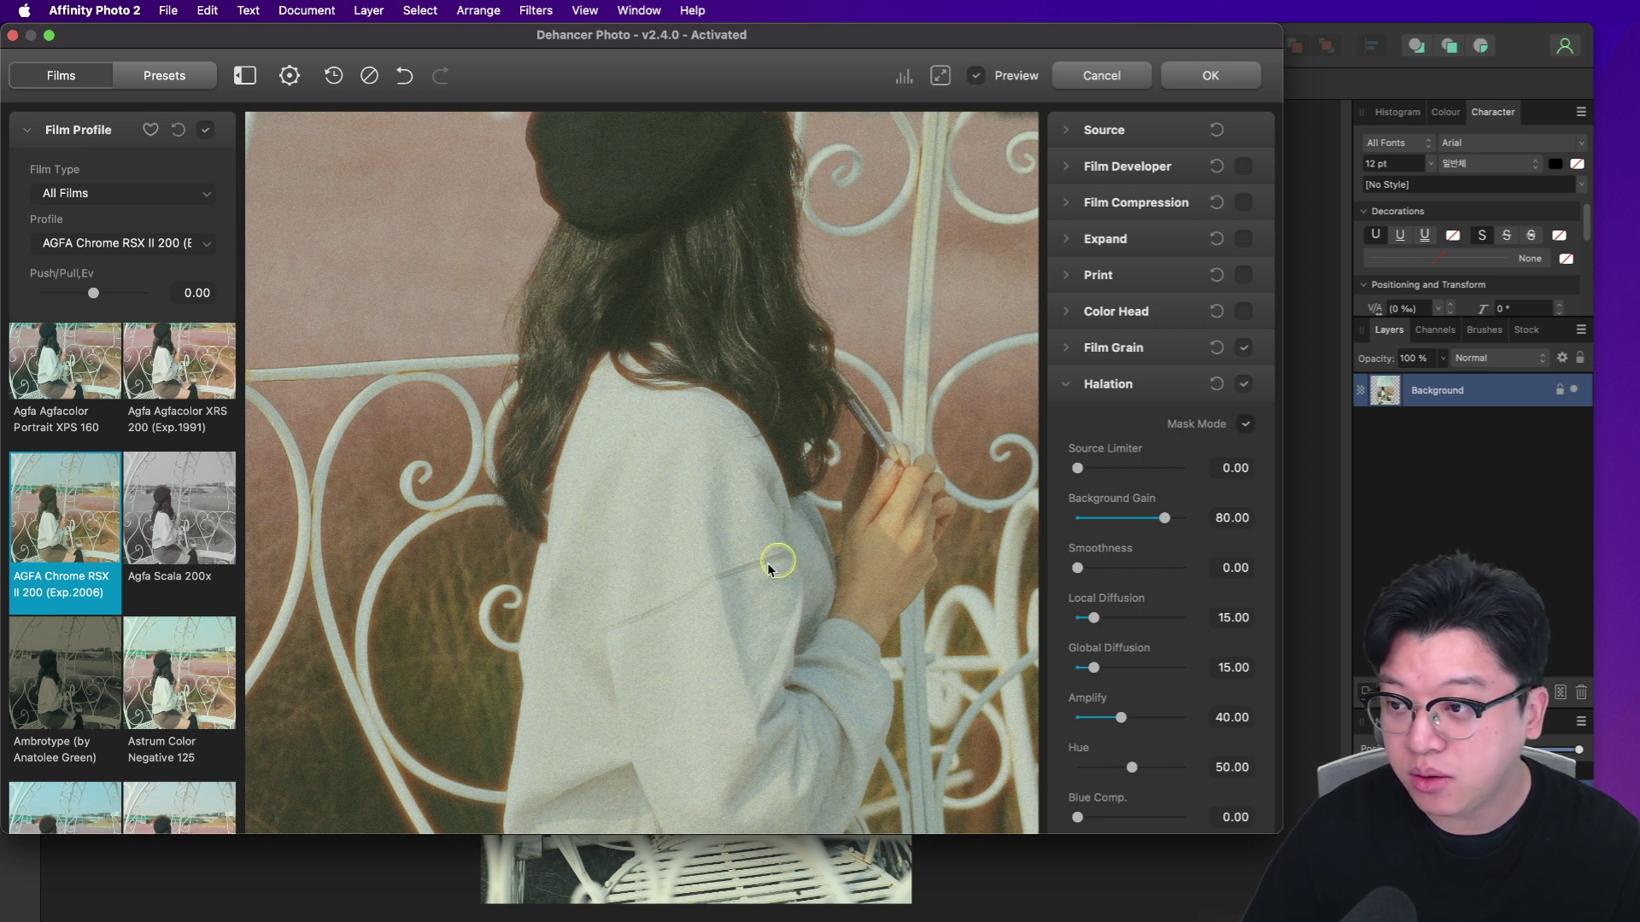
left_click(745, 536)
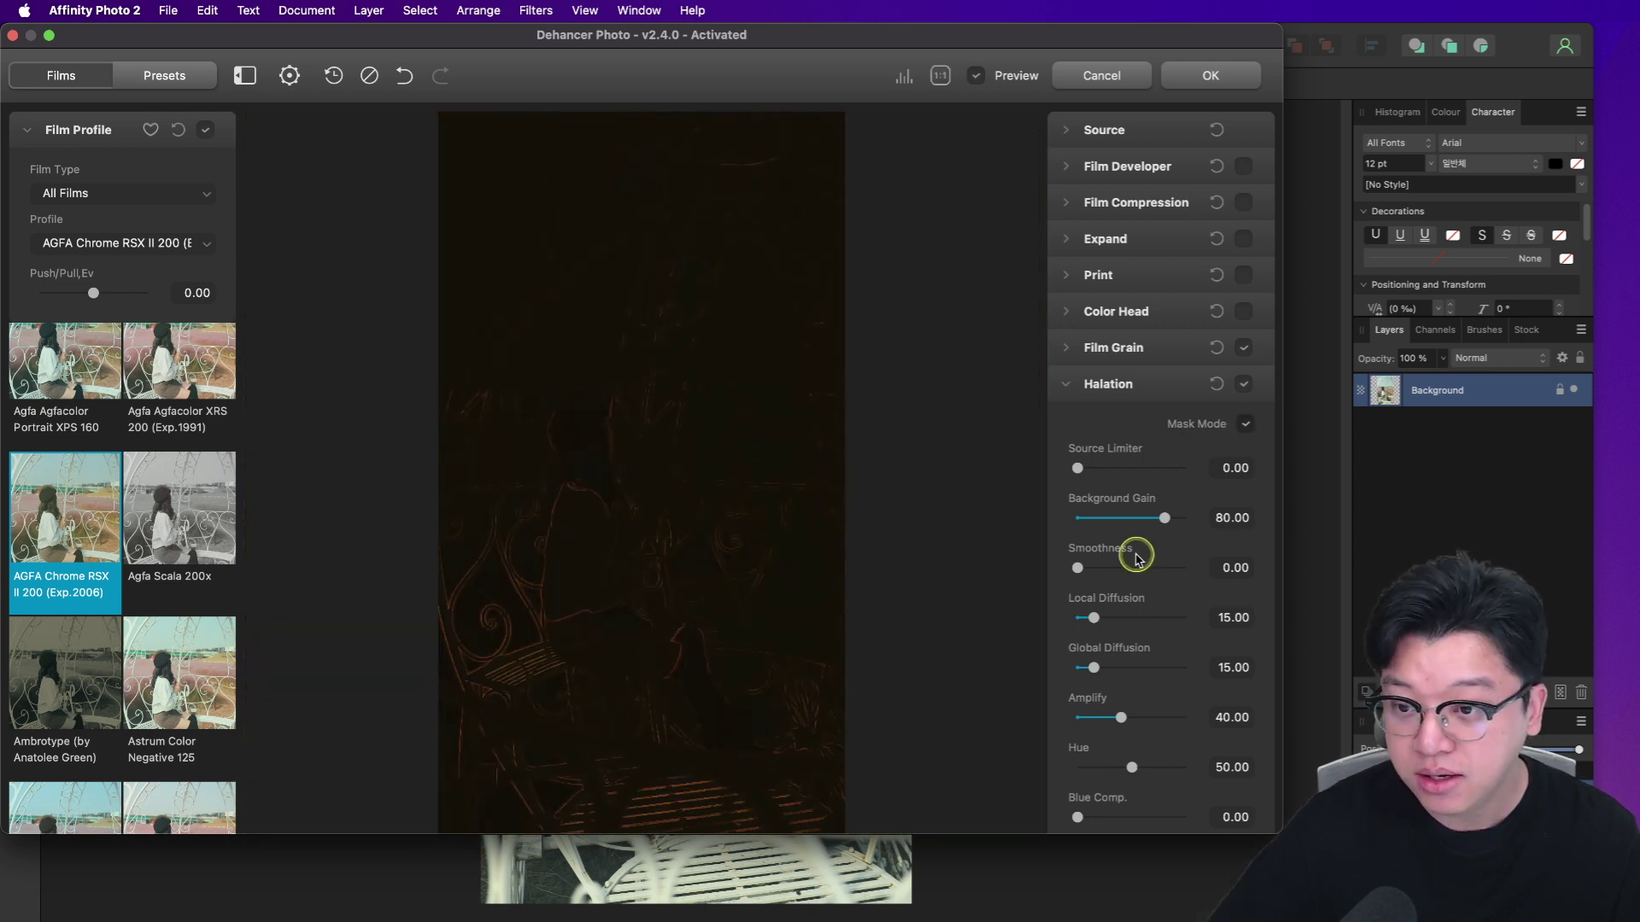
scroll(1134, 564, "down", 2)
left_click_drag(1093, 633, 1125, 583)
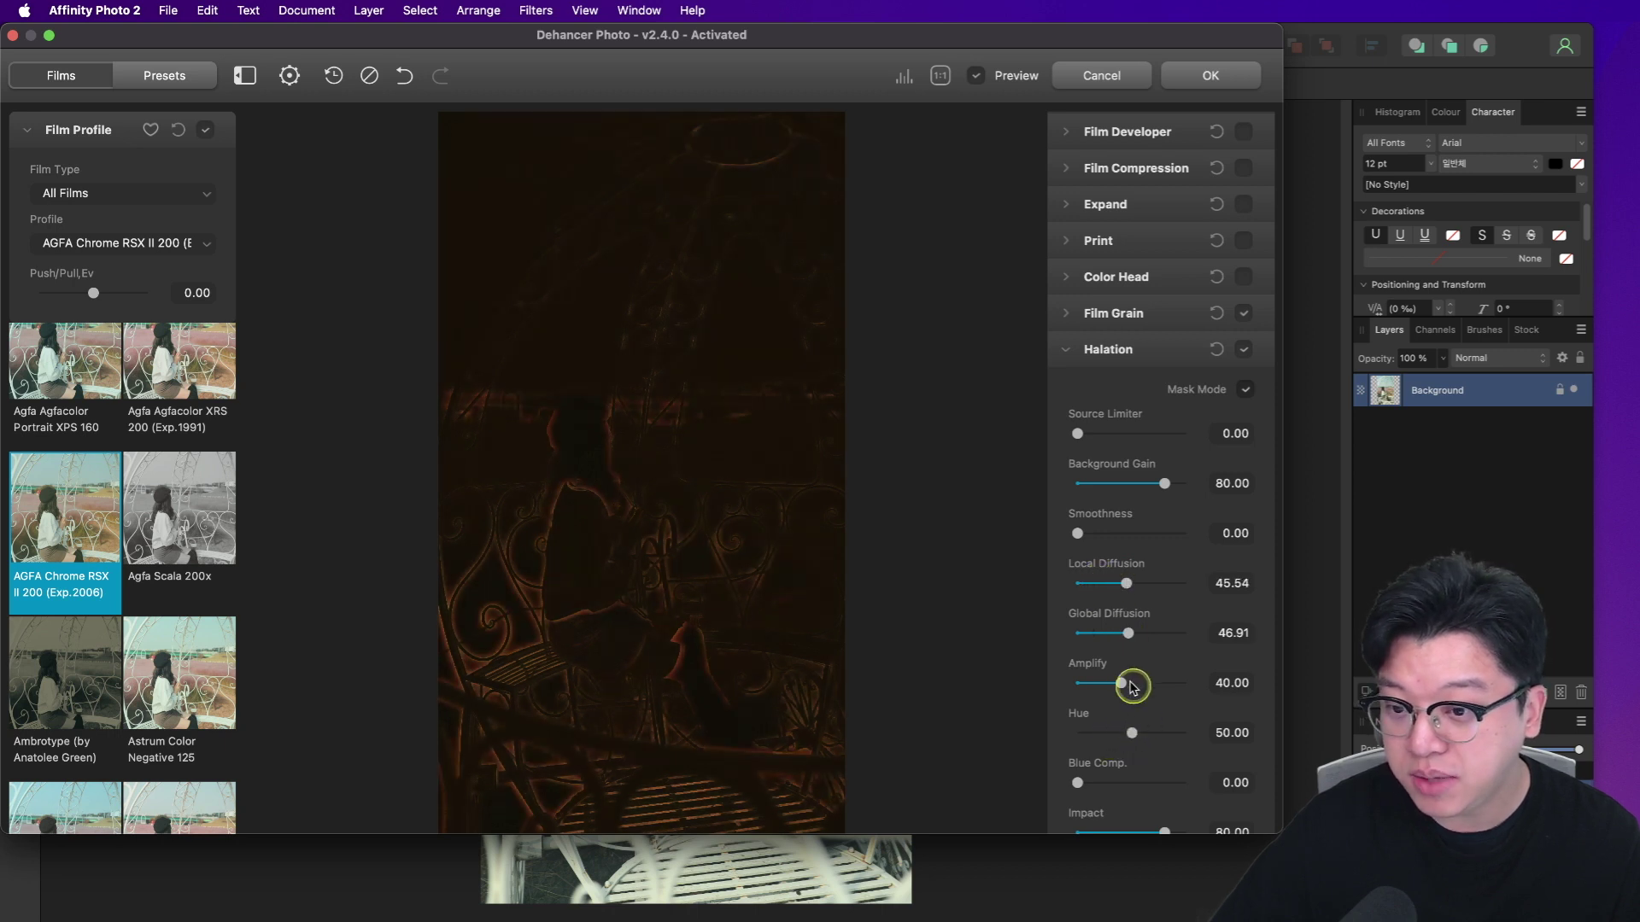
left_click_drag(1123, 683, 1143, 684)
left_click_drag(1127, 583, 1152, 583)
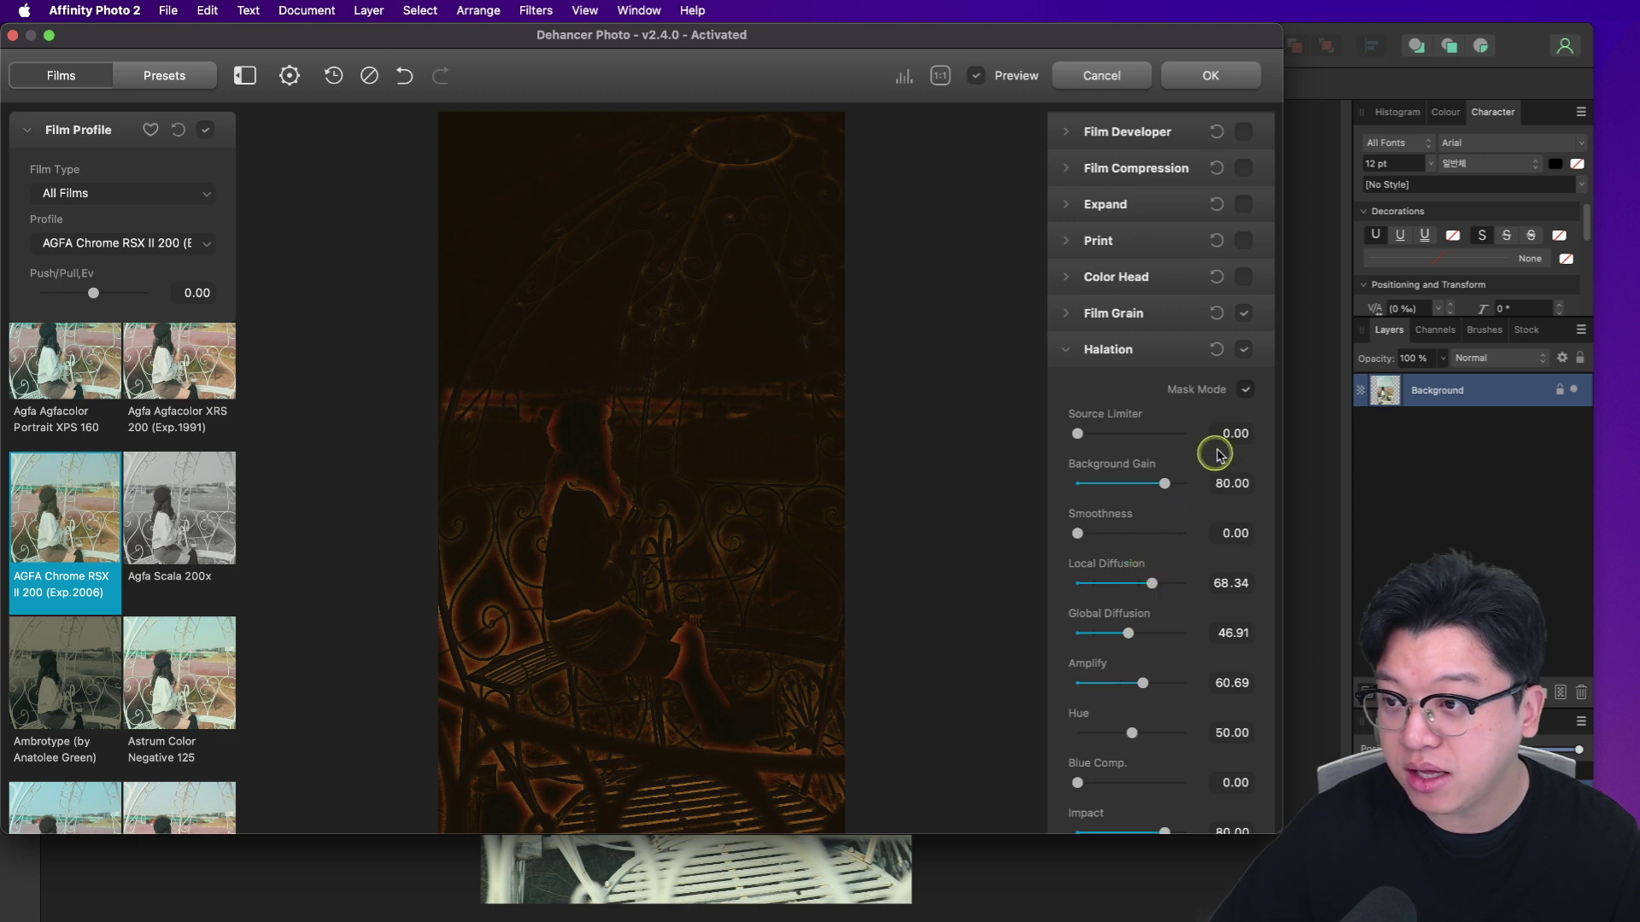
left_click(1246, 390)
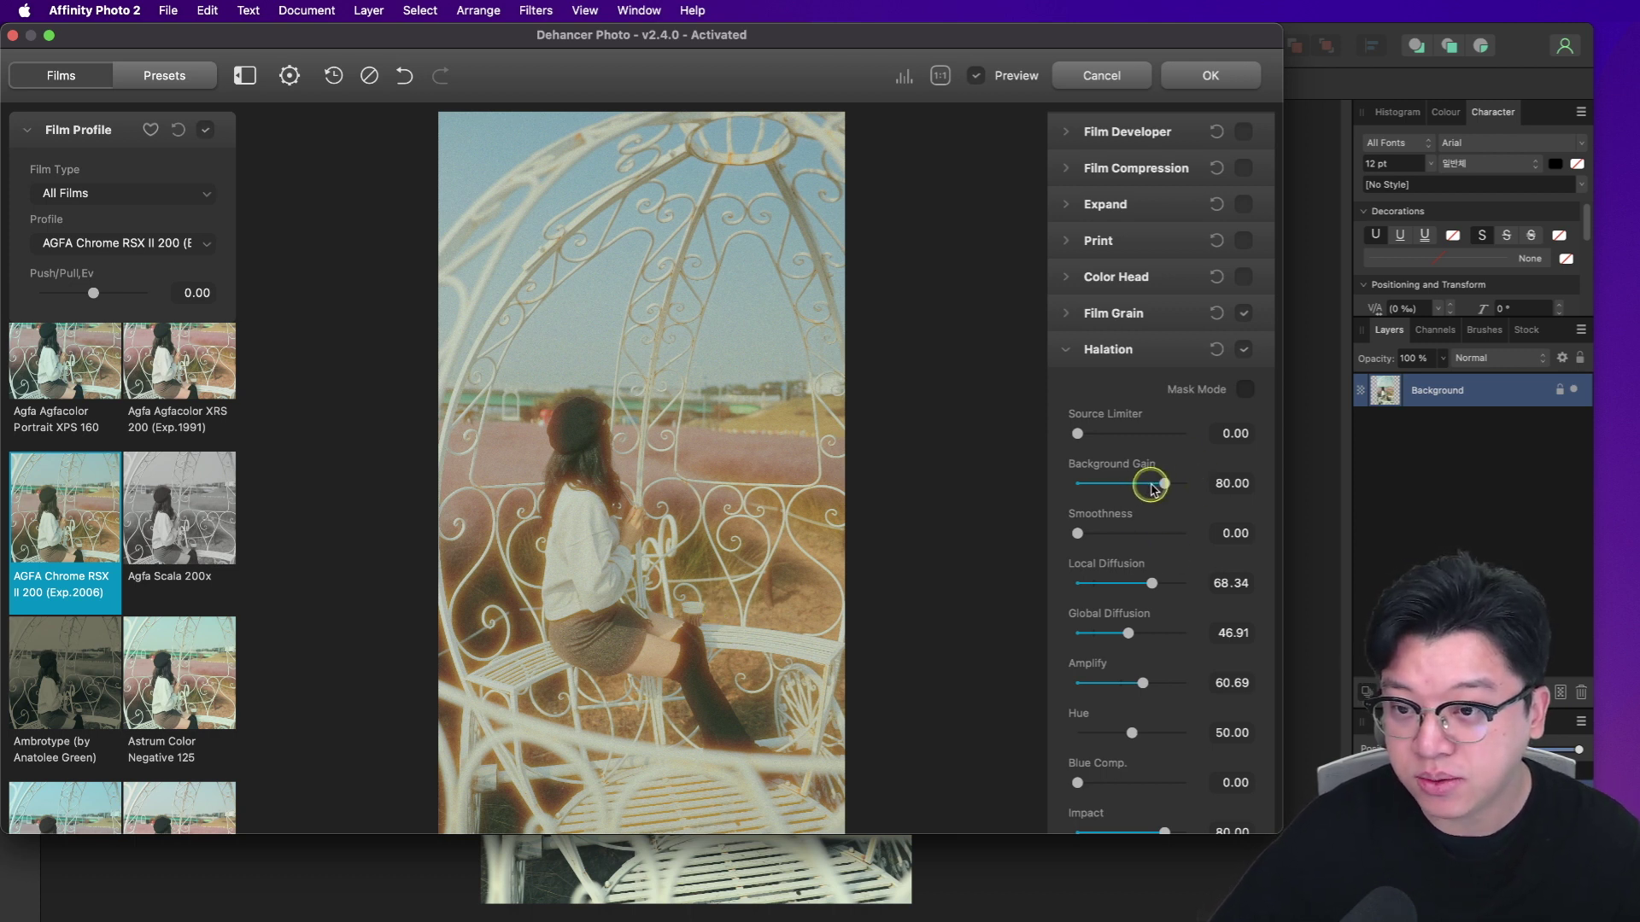
left_click(1246, 390)
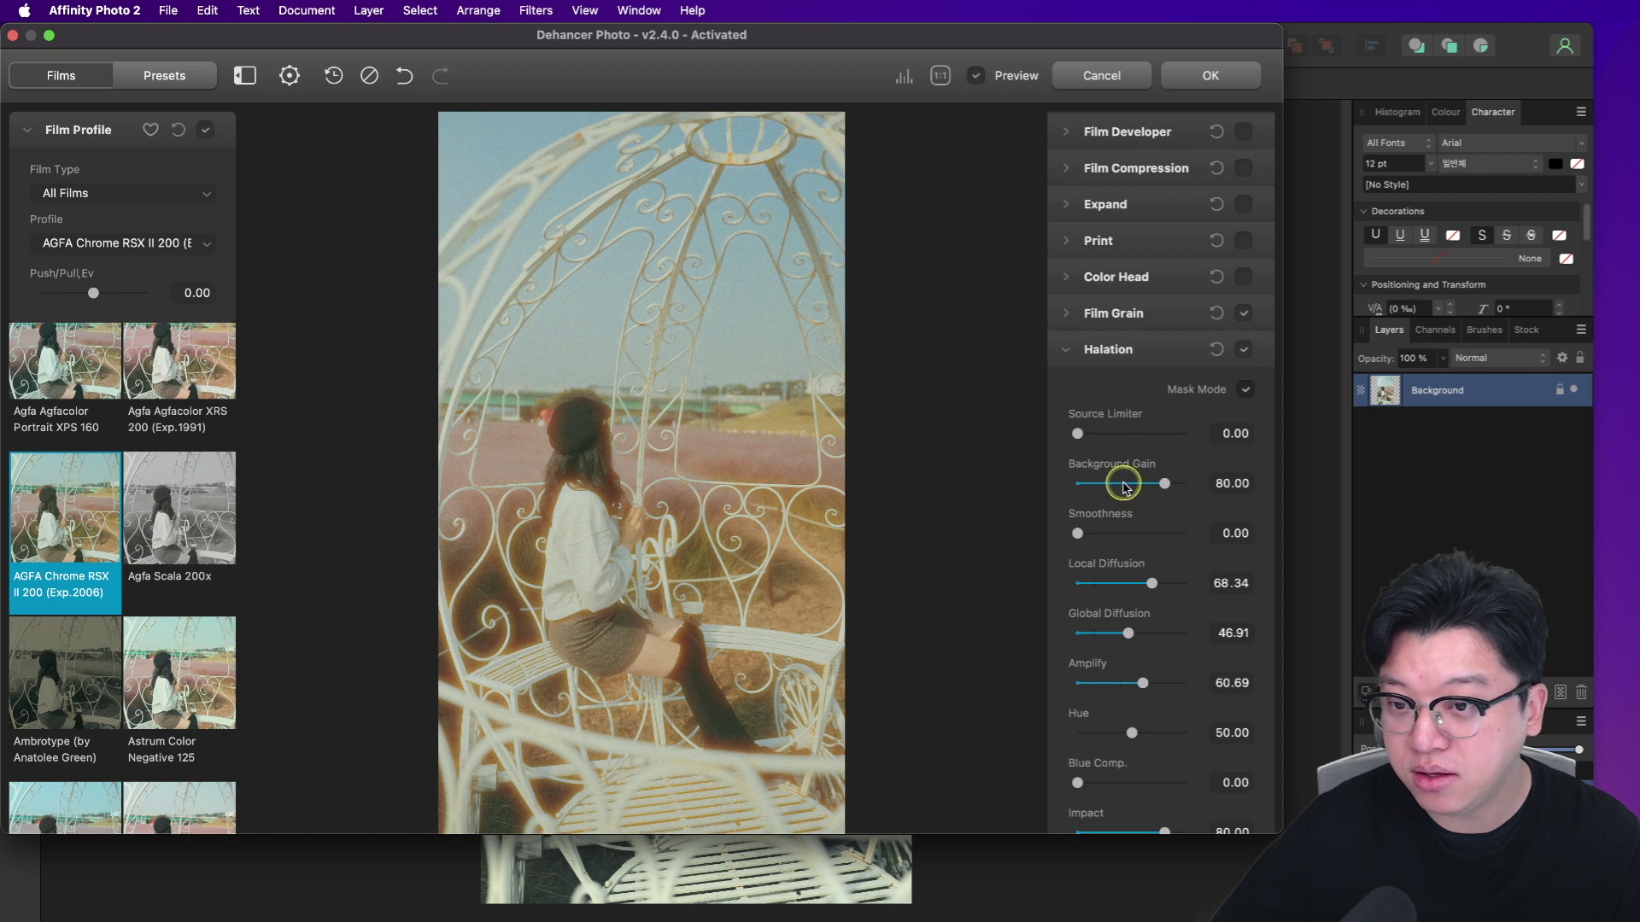
Step: Soften halation to Background Gain 47.17, Local Diffusion 28.69, Global Diffusion 26.00, Amplify 29.41
left_click(1127, 484)
left_click_drag(1151, 584, 1108, 583)
left_click_drag(1144, 684, 1105, 633)
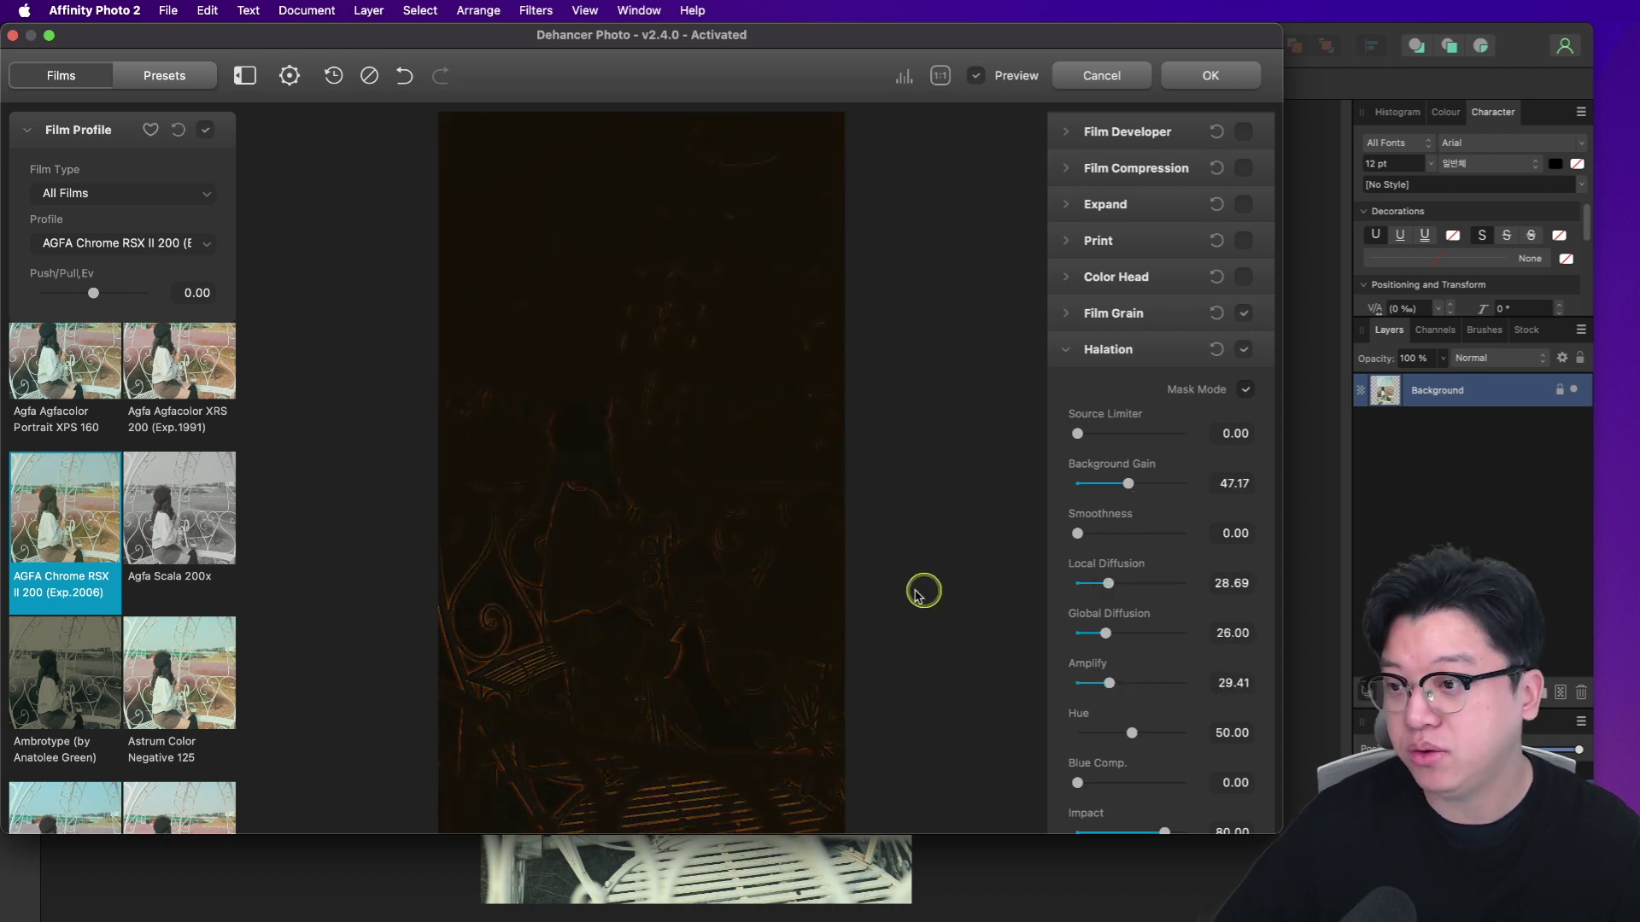
scroll(1213, 444, "down", 2)
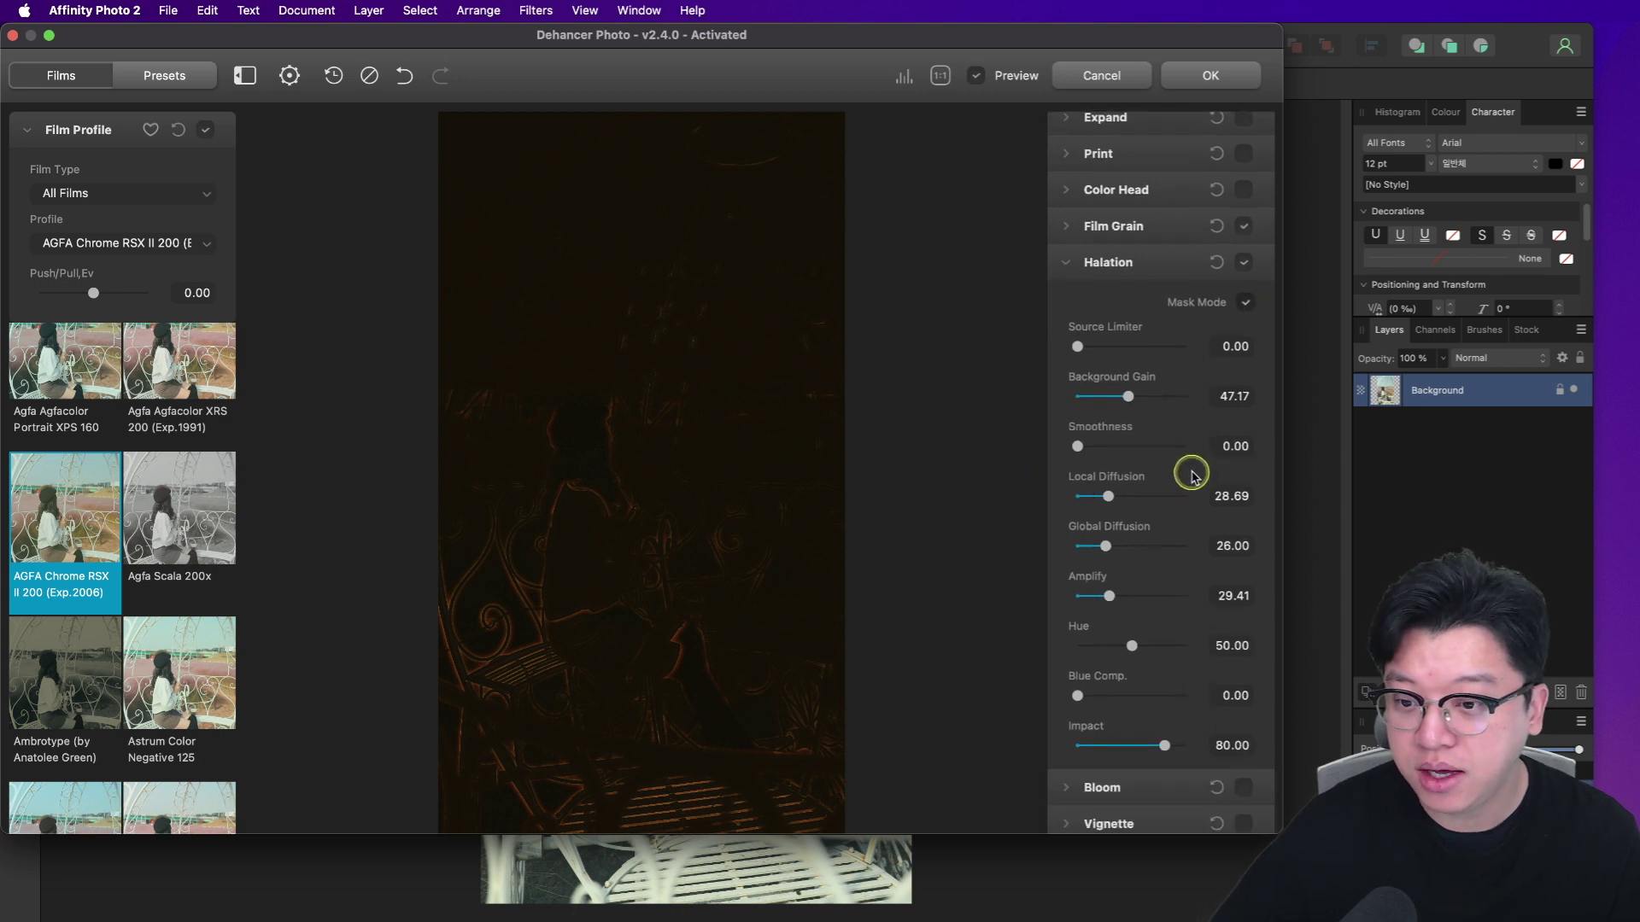
left_click(1246, 262)
left_click(1248, 263)
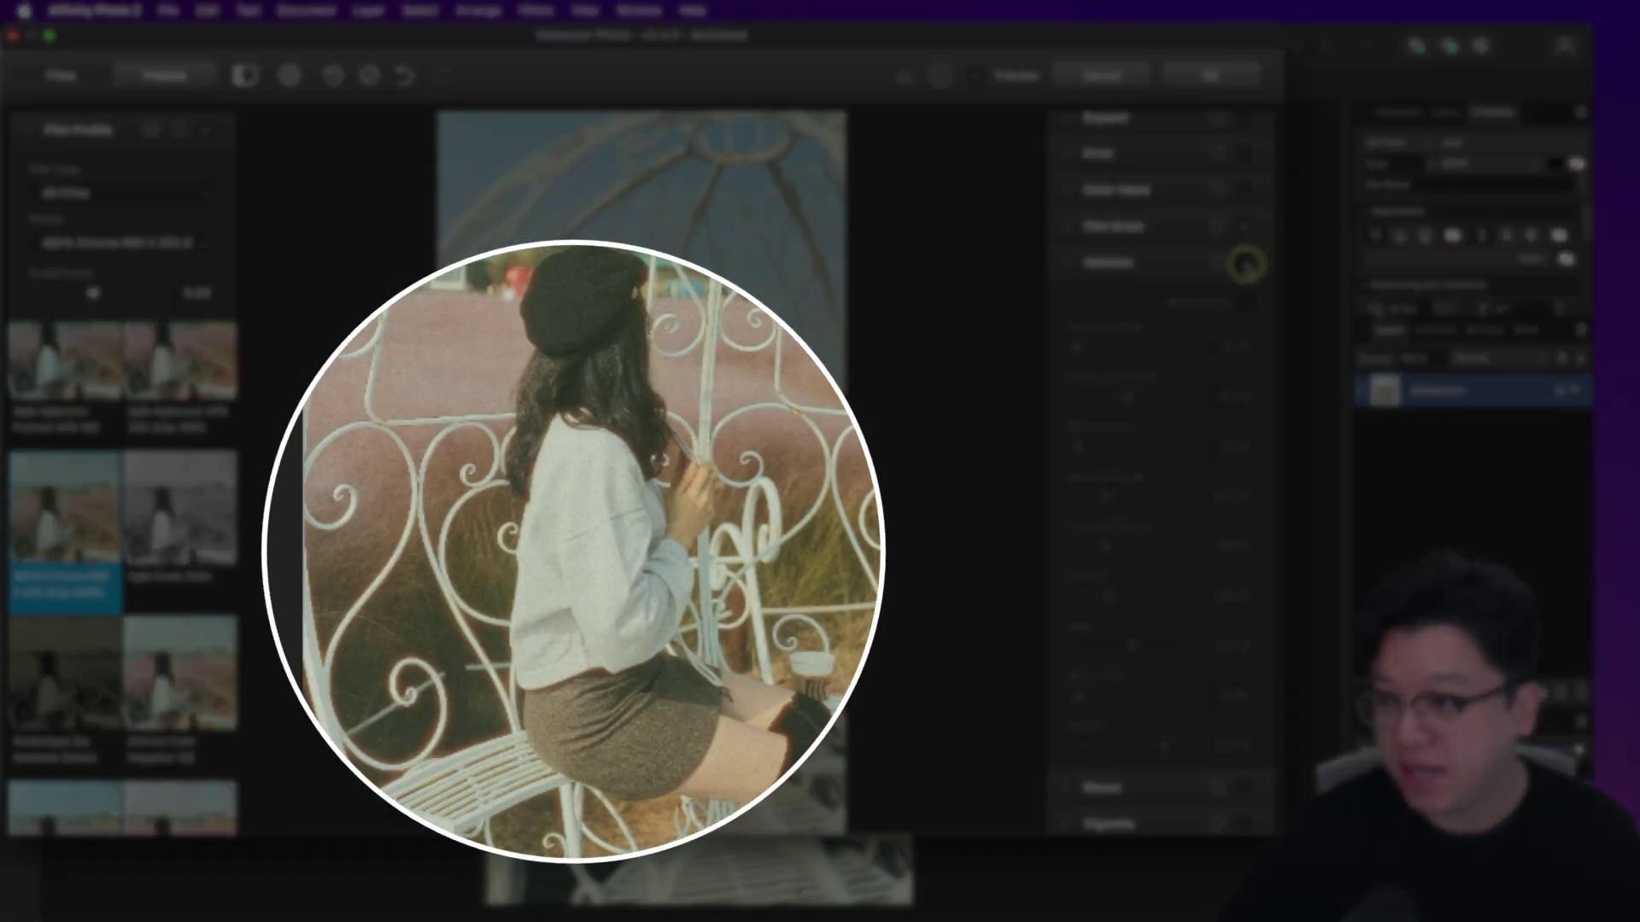
left_click(1247, 264)
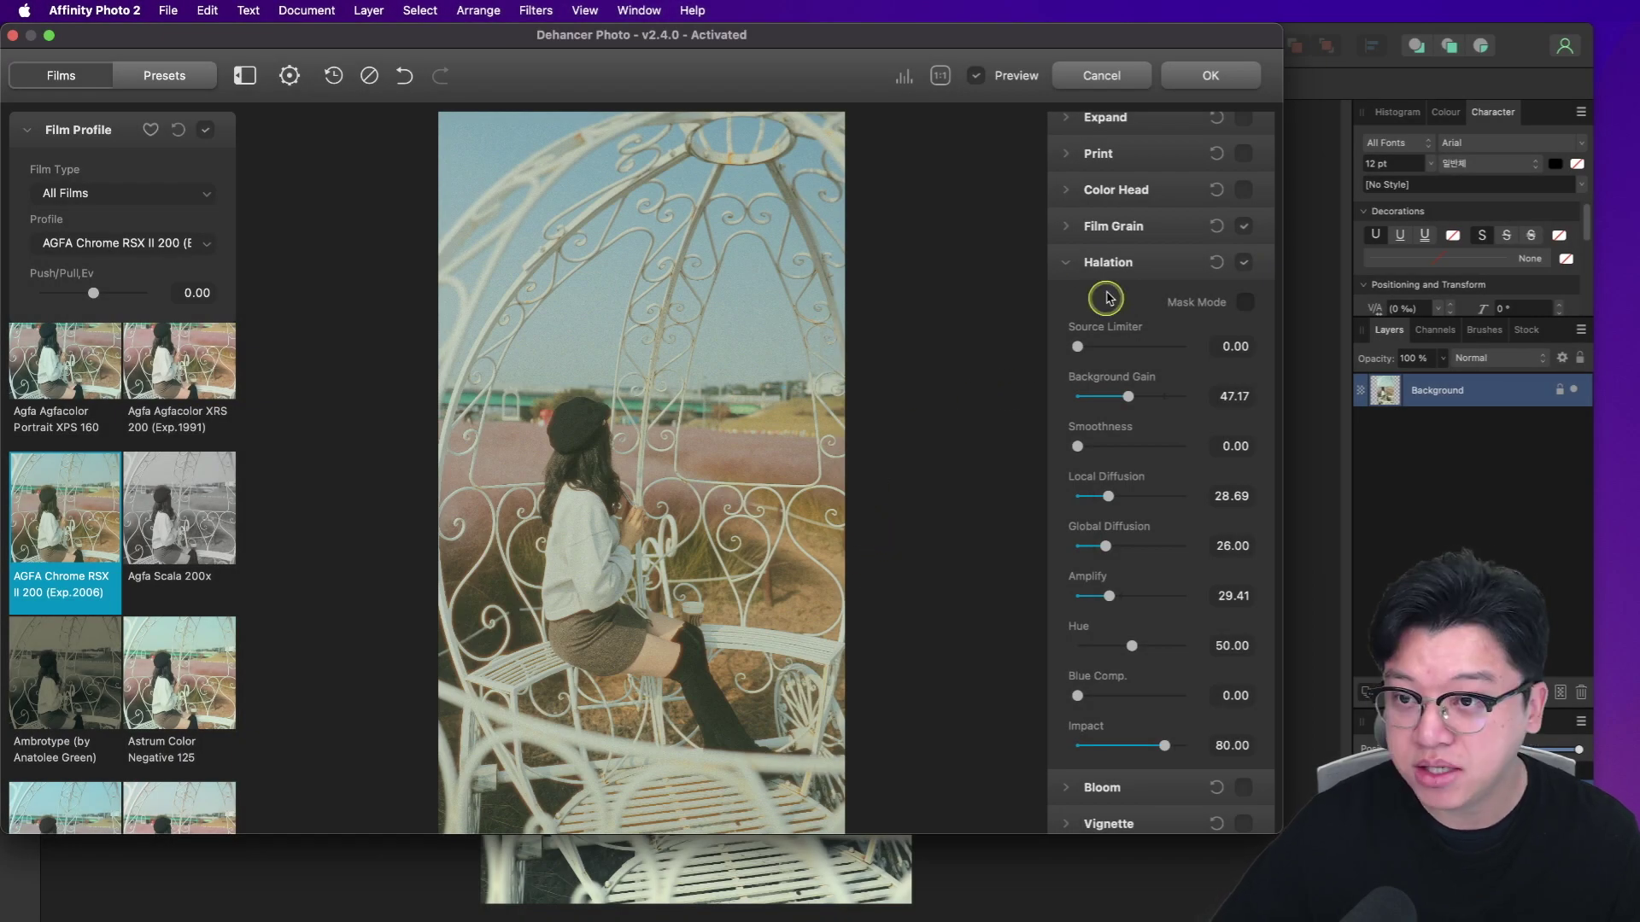
left_click(1066, 262)
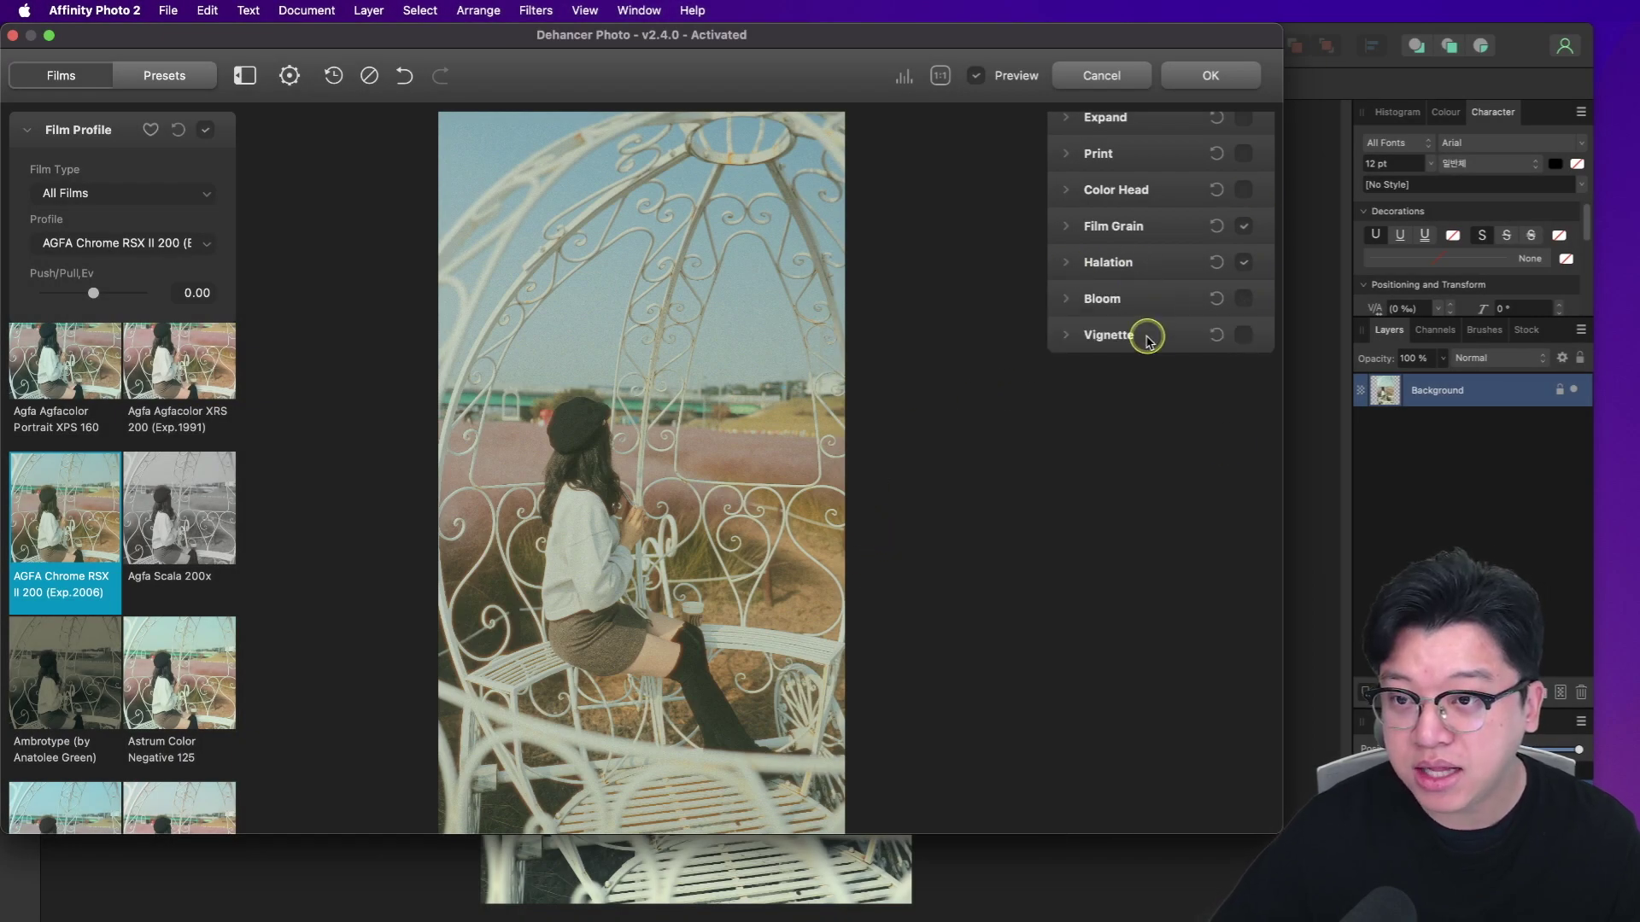
Step: Turn on Bloom and inspect its mask at fit and 1:1 views
left_click(1096, 299)
left_click(1244, 301)
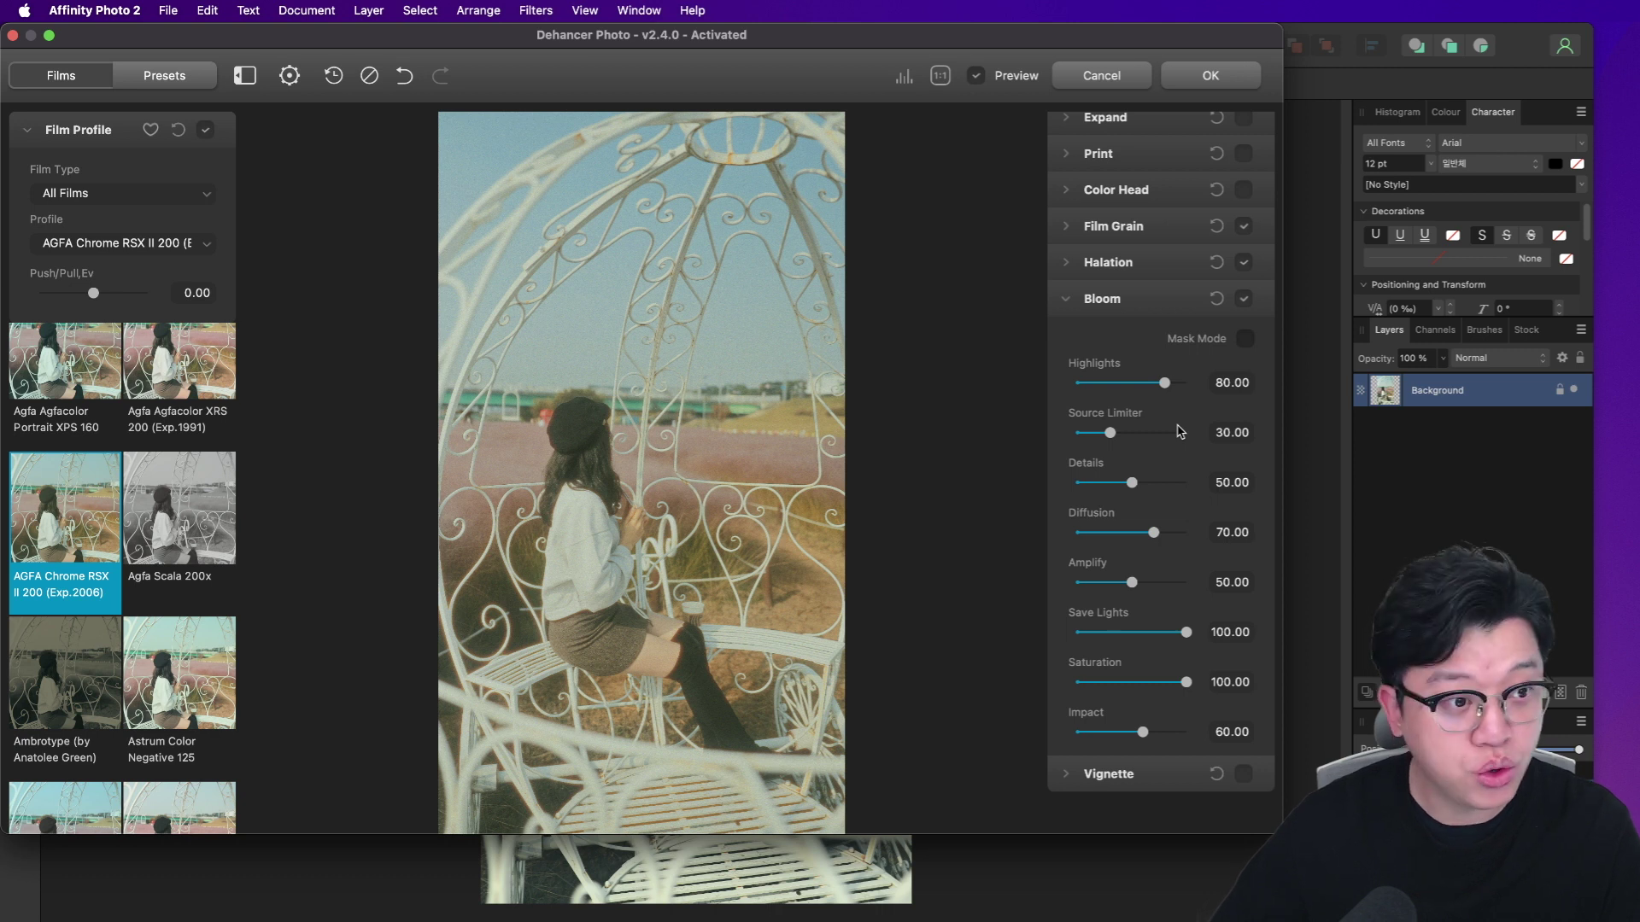
left_click(1247, 343)
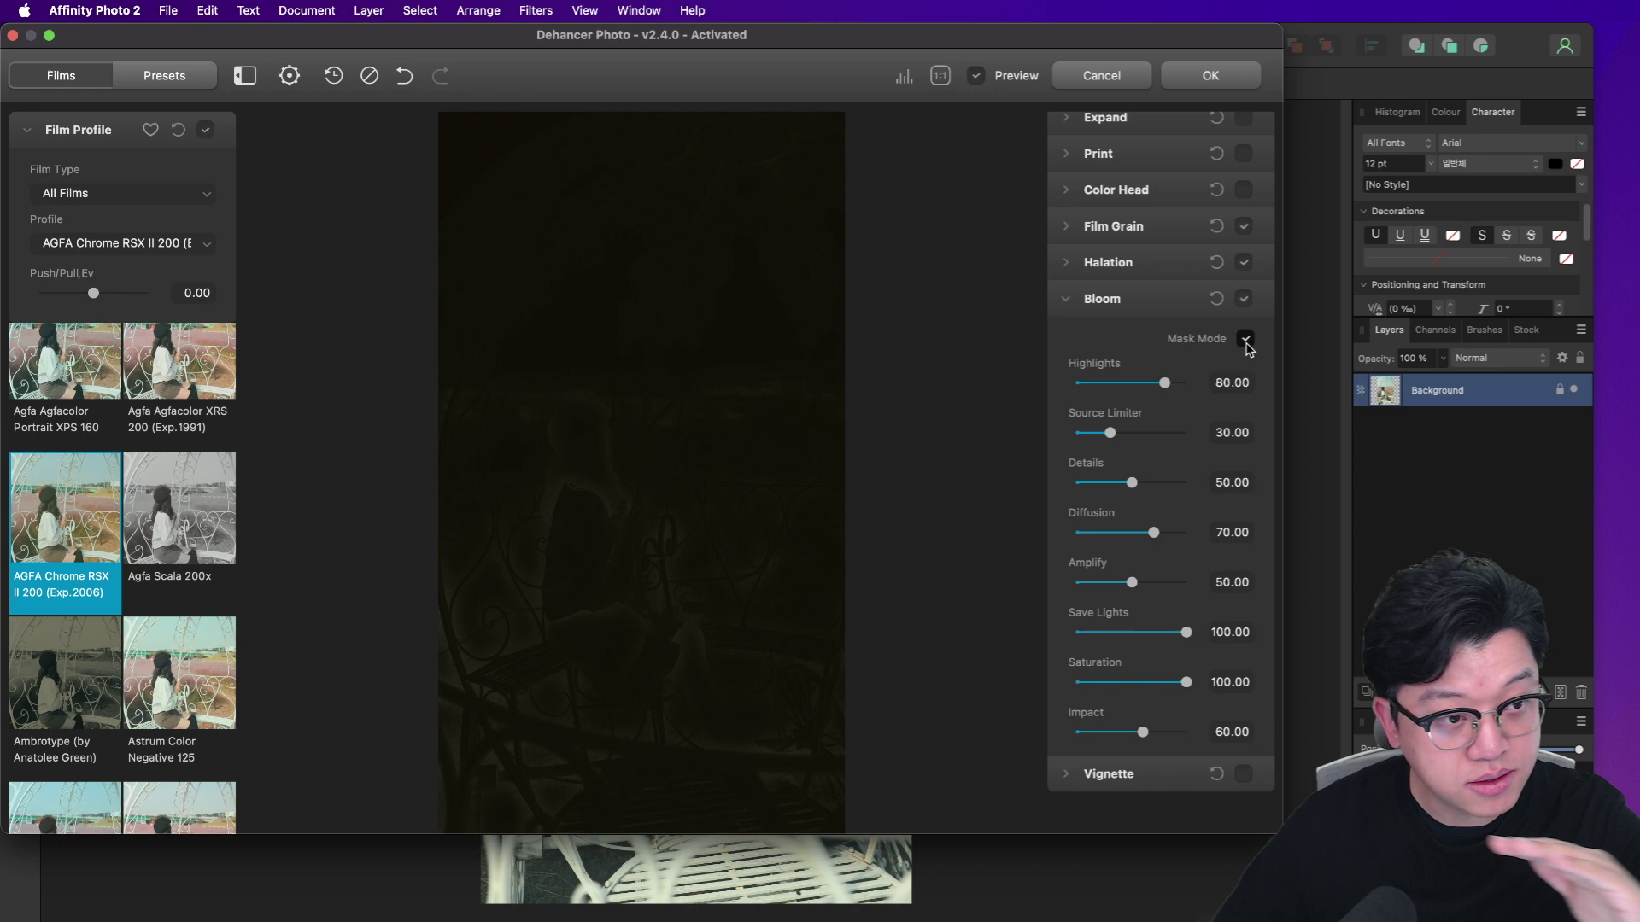
left_click_drag(669, 514, 860, 501)
left_click(675, 596)
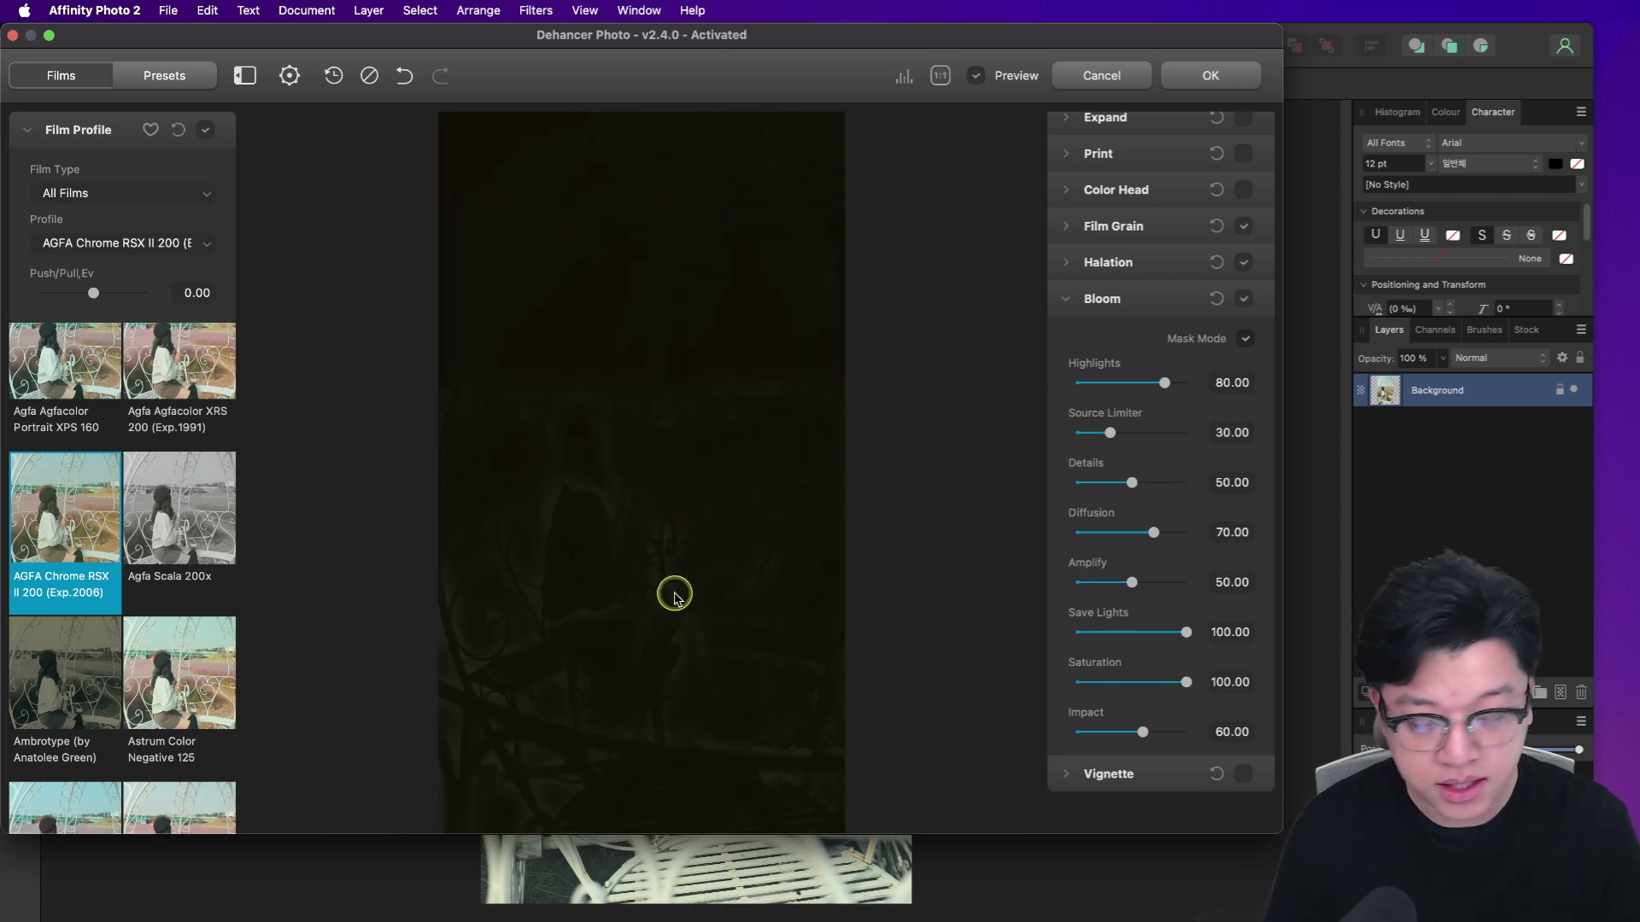
left_click_drag(555, 622, 959, 402)
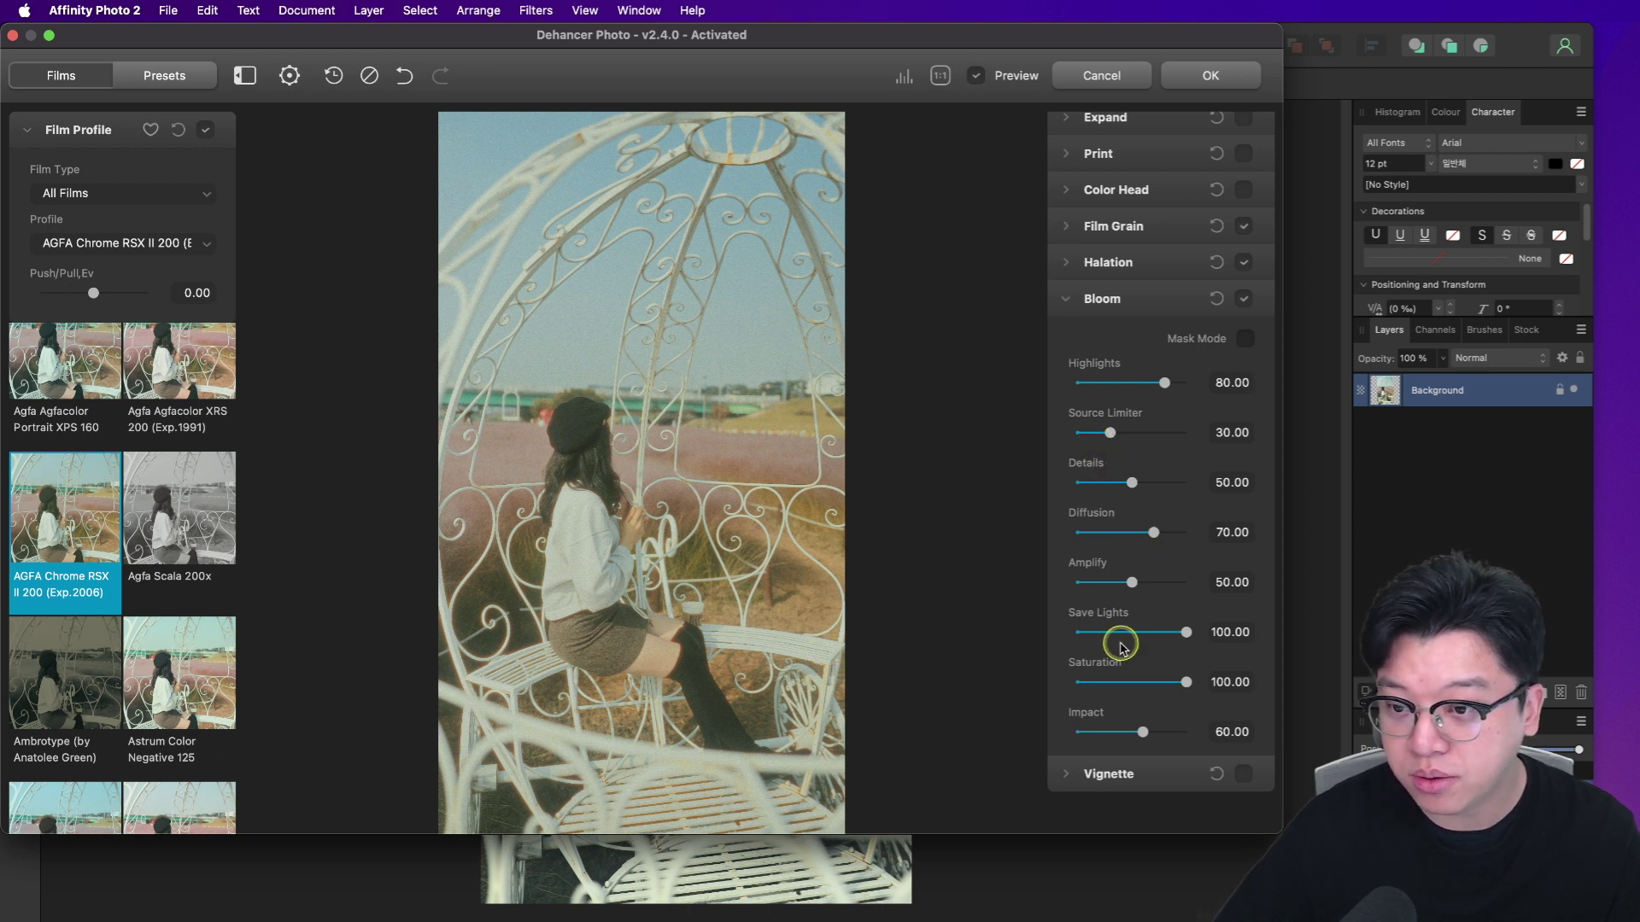
Step: Lower Bloom to Saturation 67.21, Save Lights 51.22, Amplify 29.40 and Diffusion 43.17
left_click_drag(1186, 681, 1109, 583)
mouse_move(1153, 532)
left_mouse_down()
mouse_move(1126, 537)
mouse_move(1129, 551)
left_mouse_up()
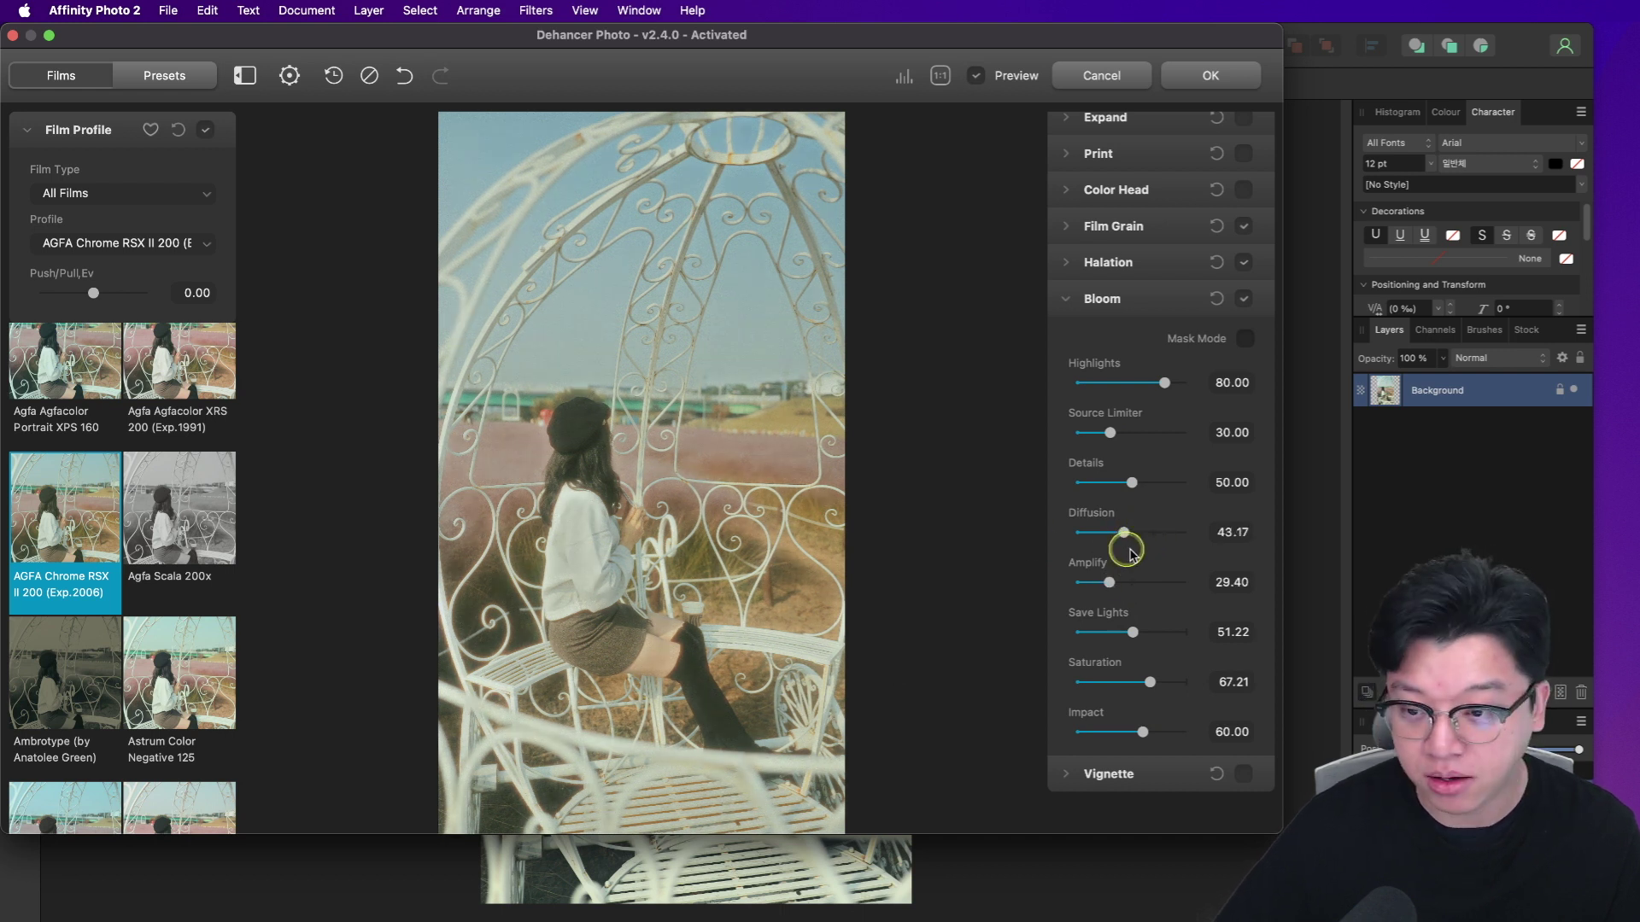
scroll(1130, 554, "down", 5)
scroll(1170, 567, "up", 5)
scroll(1118, 560, "down", 5)
Step: Enable the Vignette effect and collapse the Bloom and Vignette sections
left_click(1068, 546)
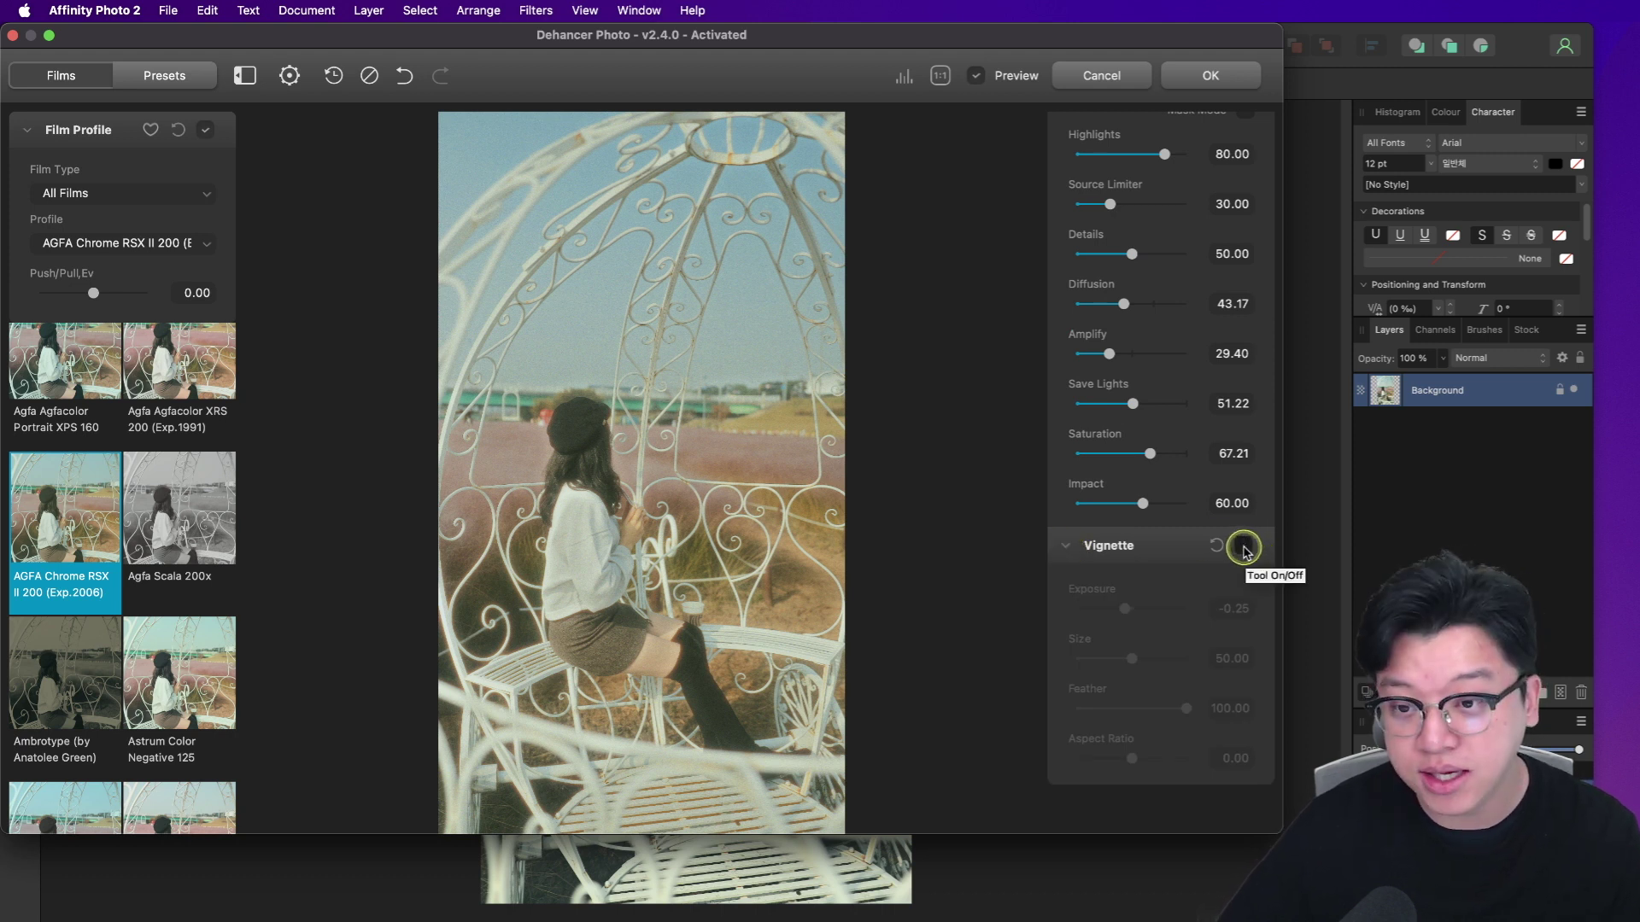
left_click(1244, 546)
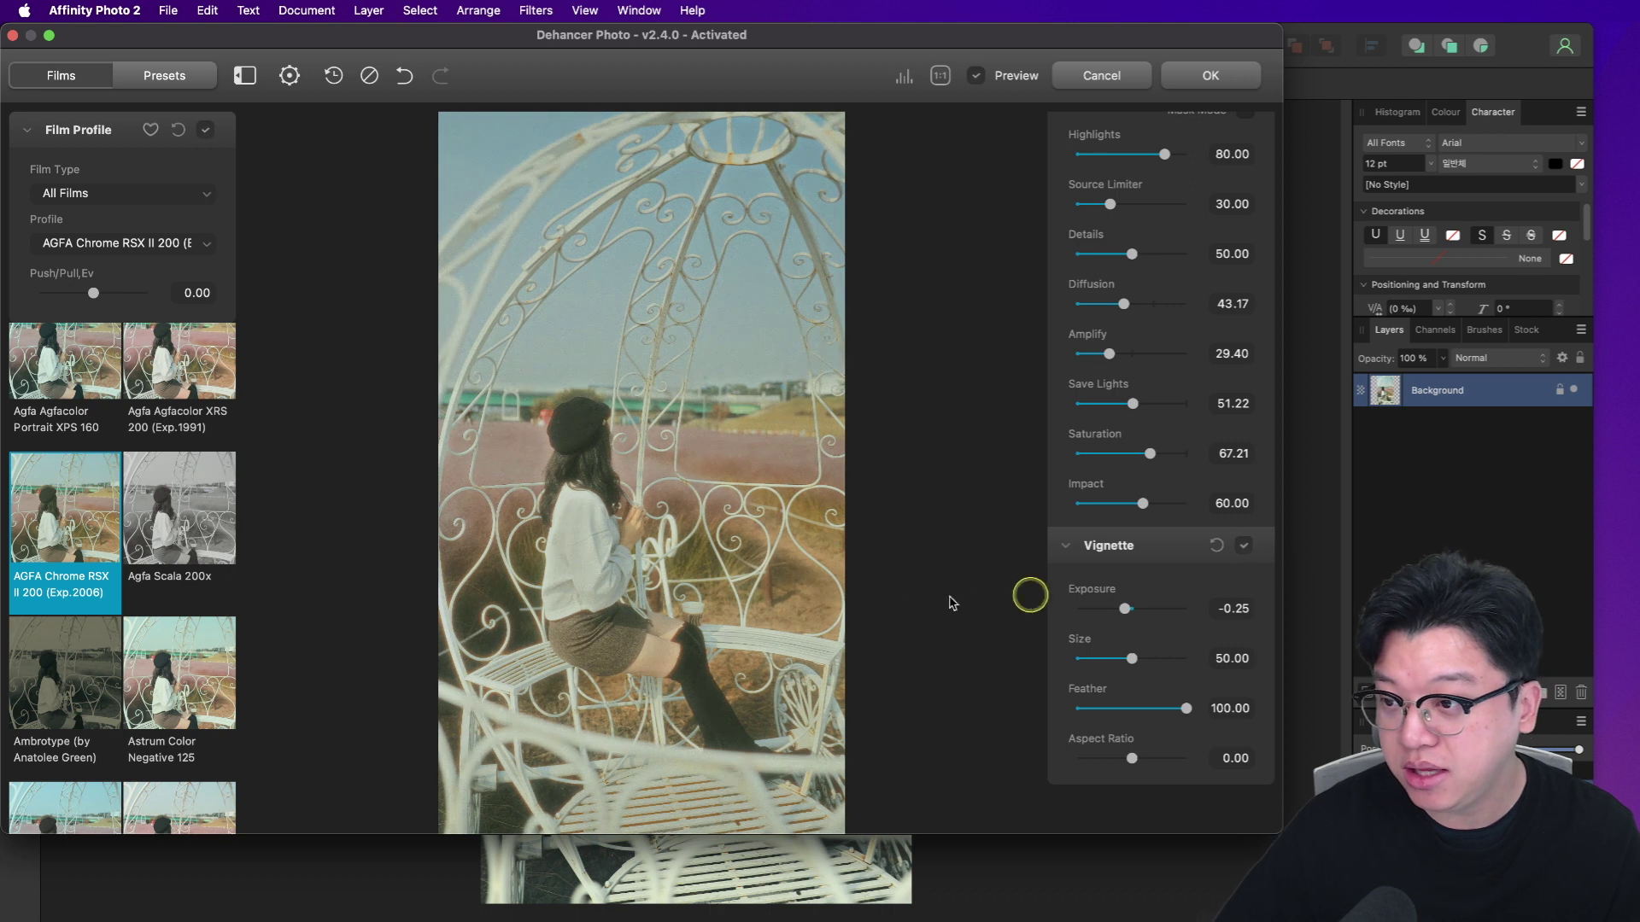
scroll(1145, 598, "up", 5)
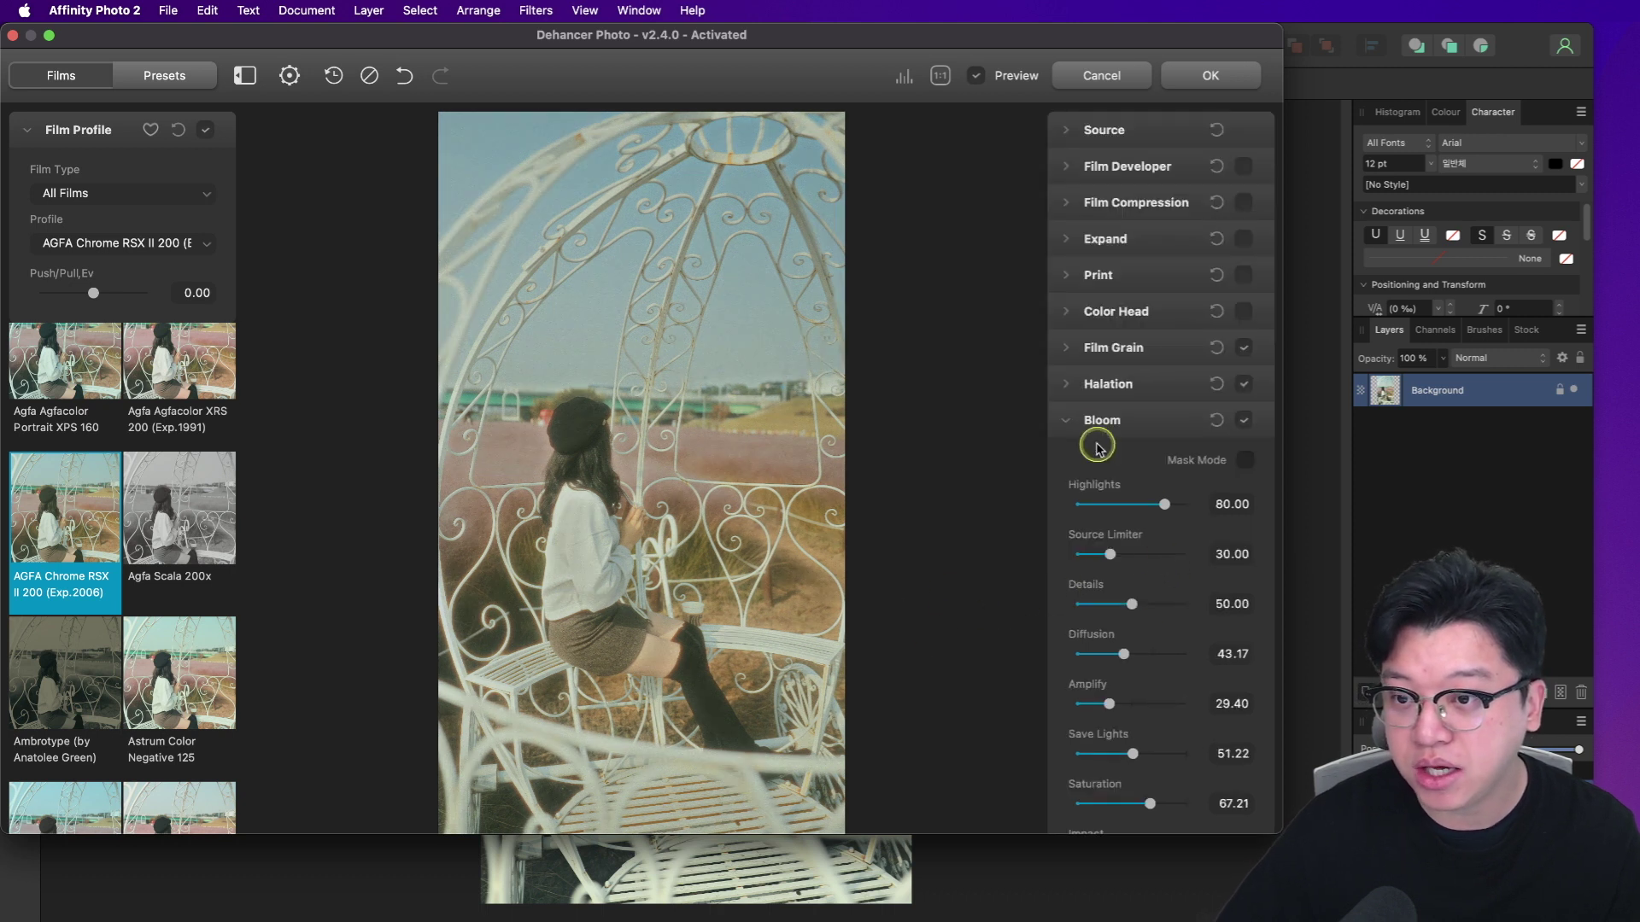
left_click(1065, 421)
left_click(1118, 465)
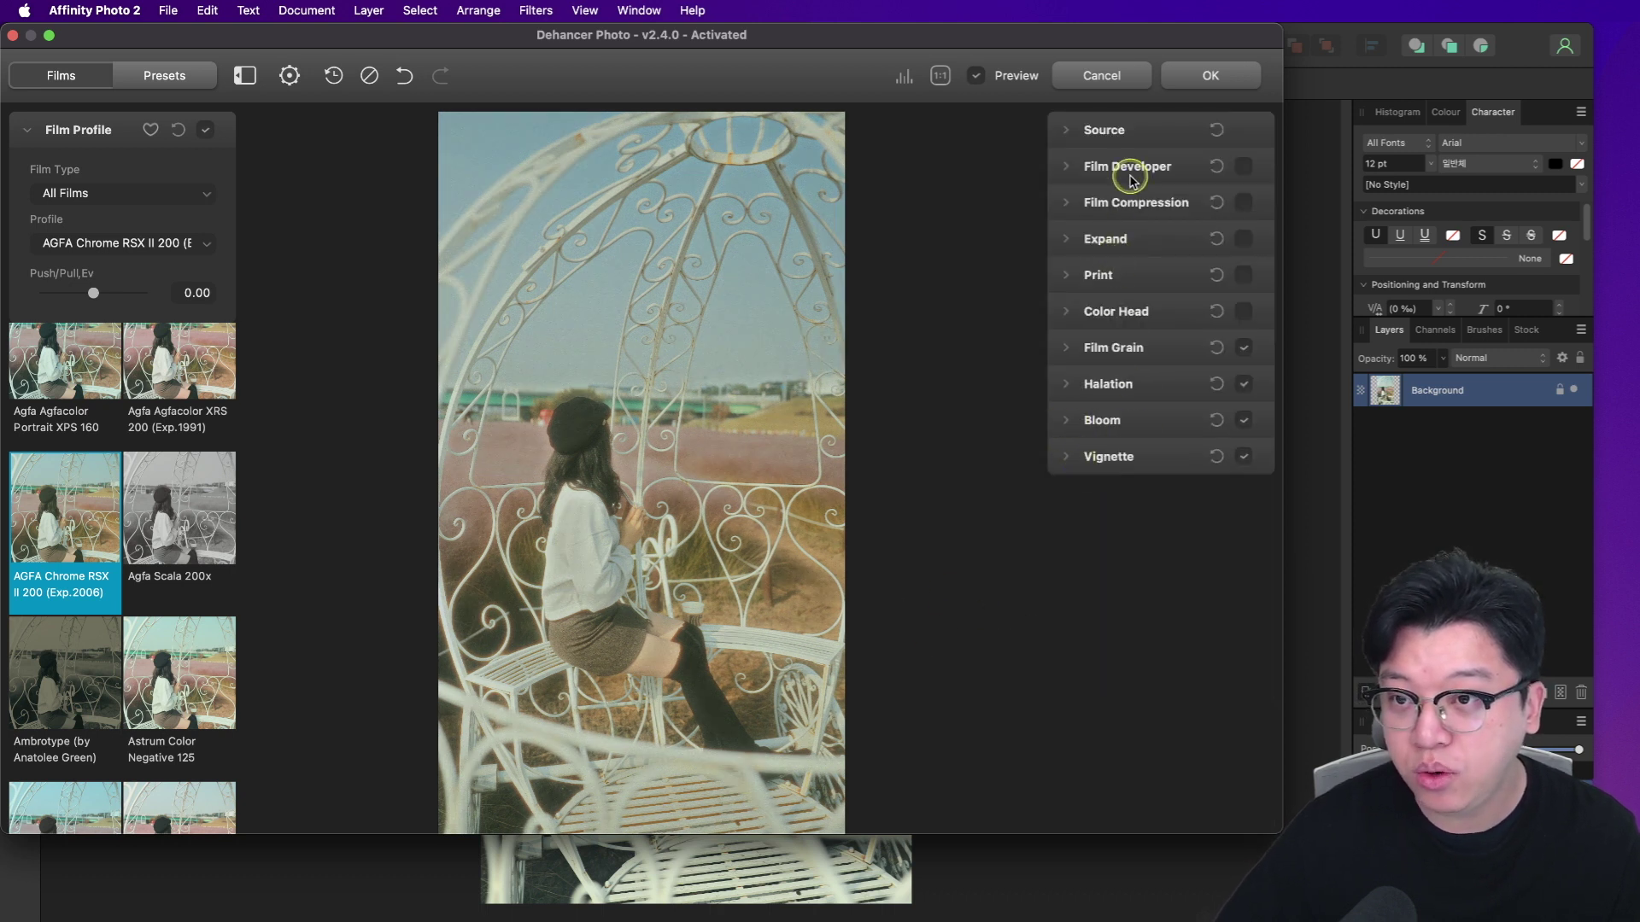
Step: Enable Film Developer and set Contrast Boost to about 18.8 after trying its extremes
left_click(1067, 166)
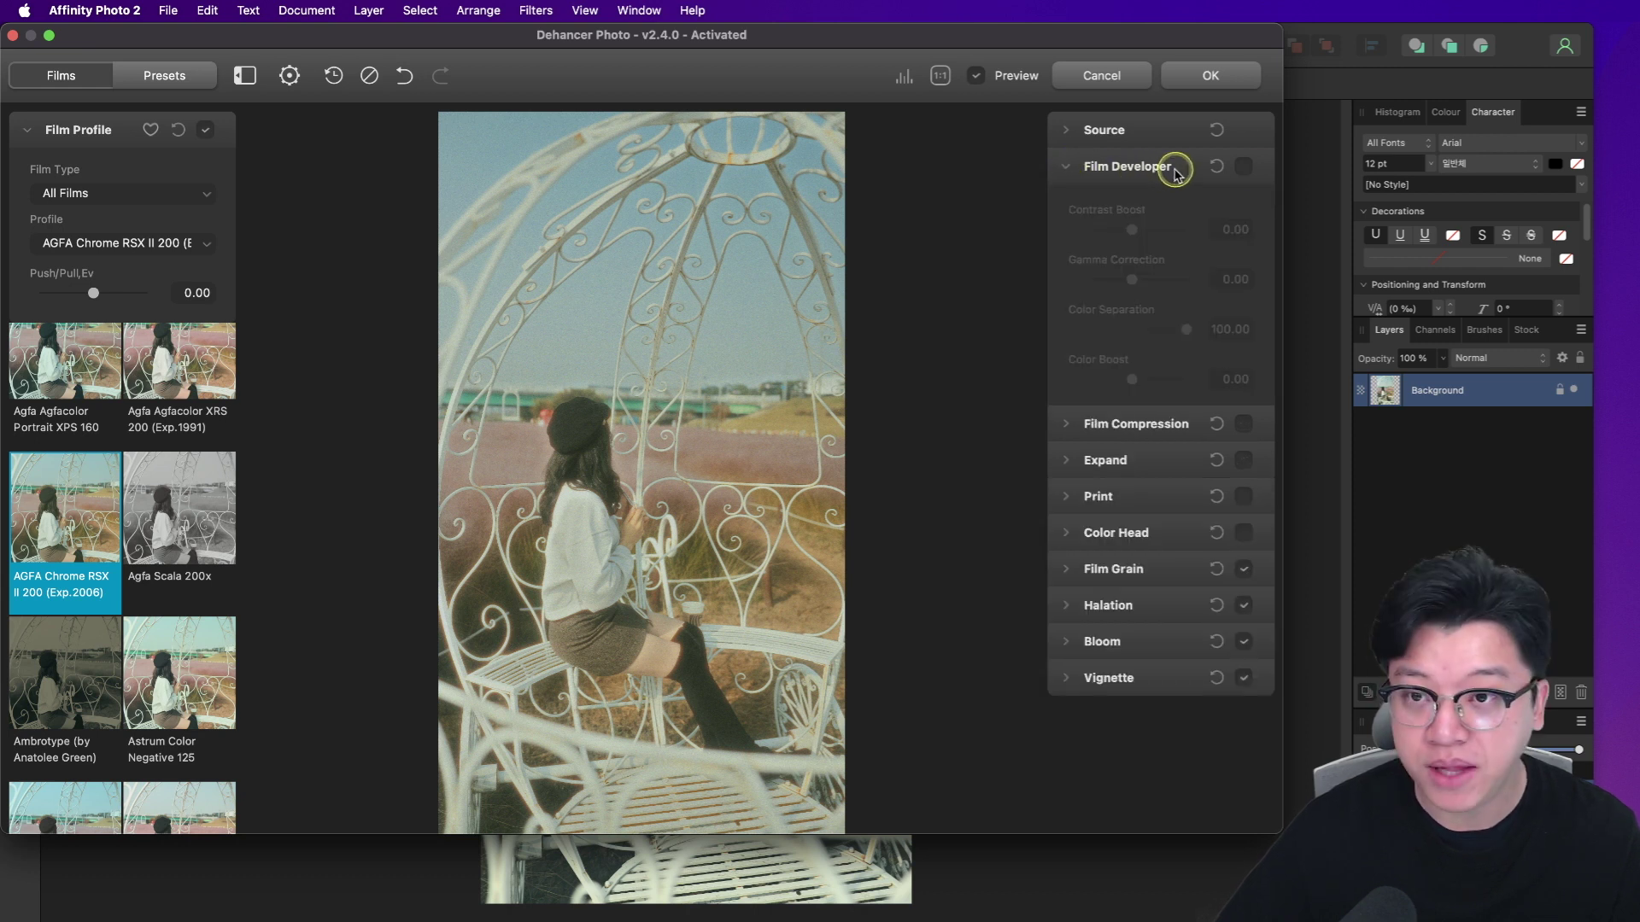
left_click(1244, 168)
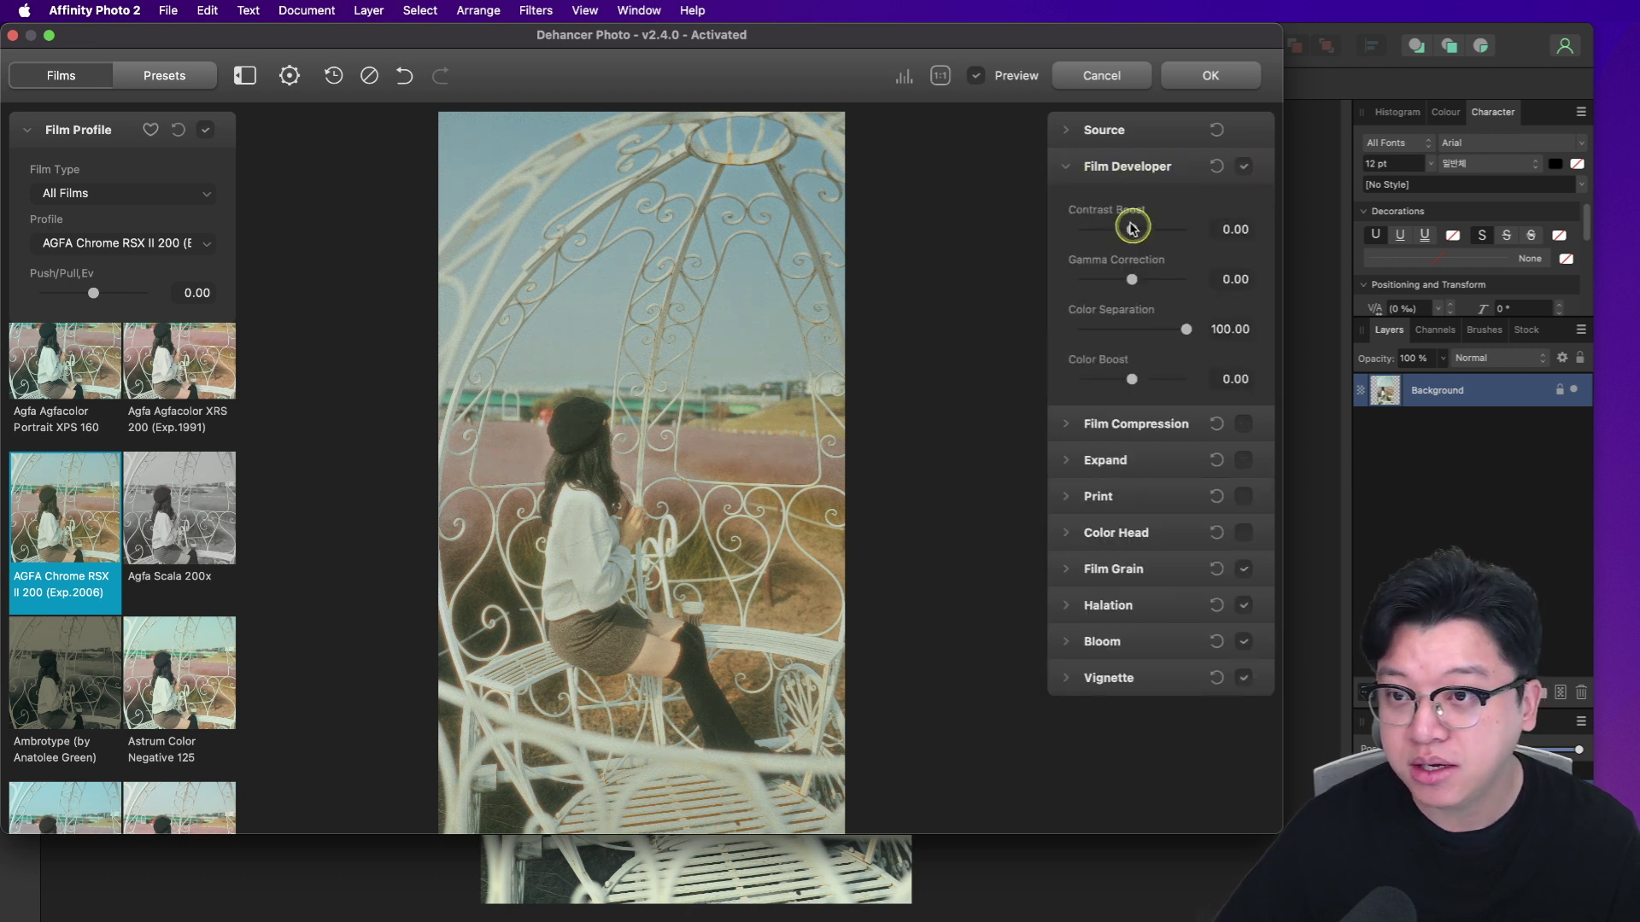
left_click_drag(1132, 231, 1187, 230)
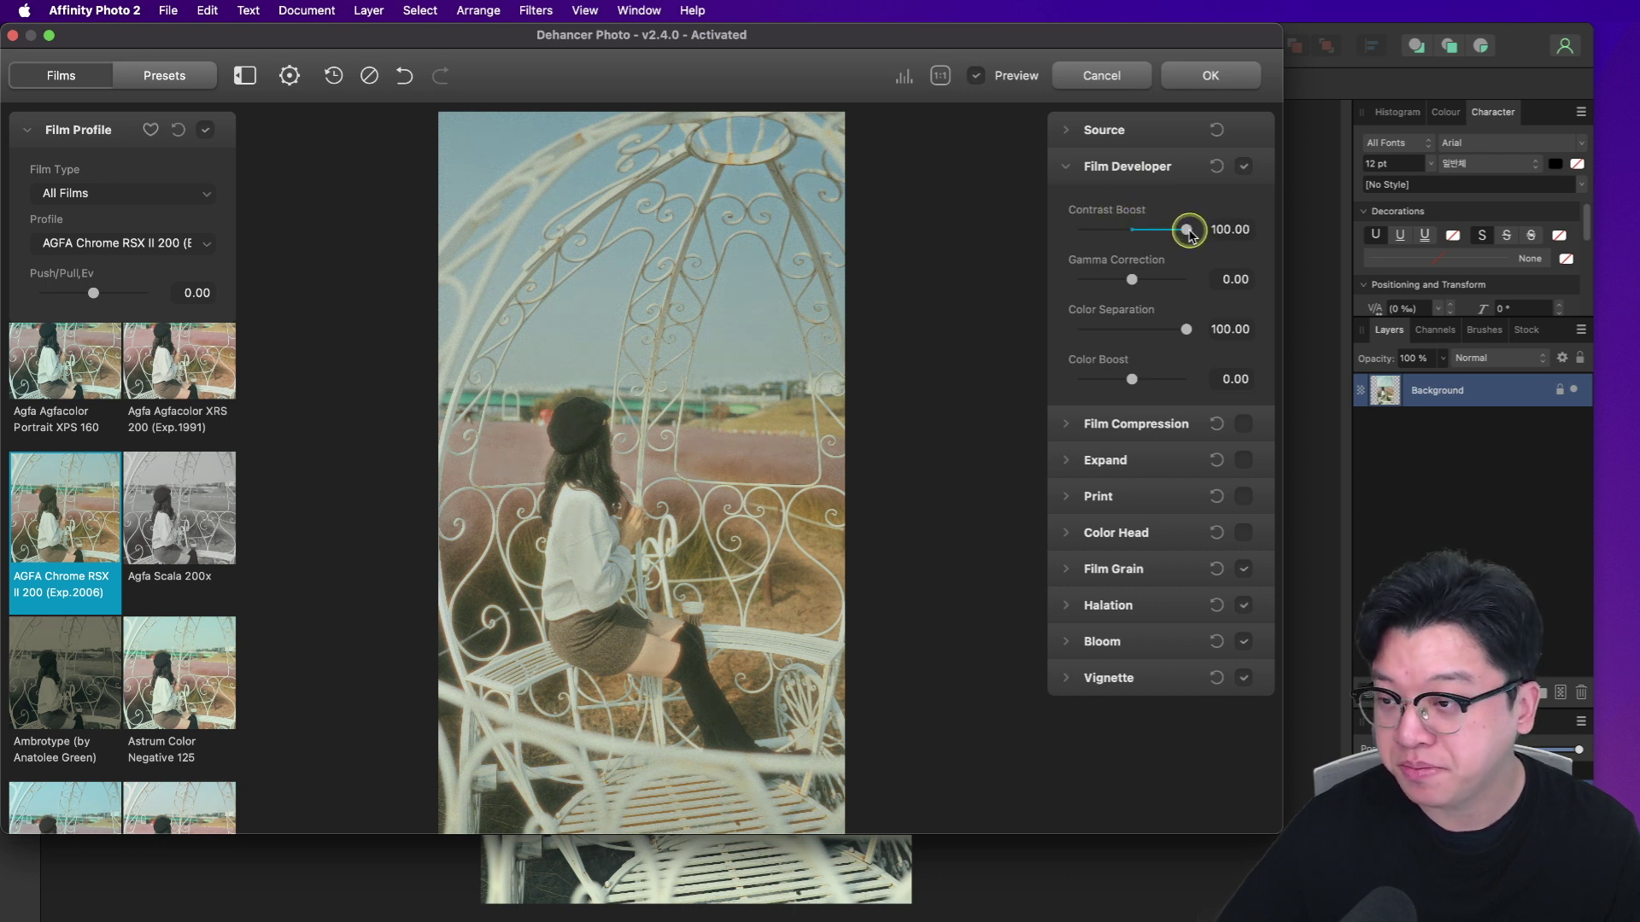
left_click_drag(1188, 232, 1046, 245)
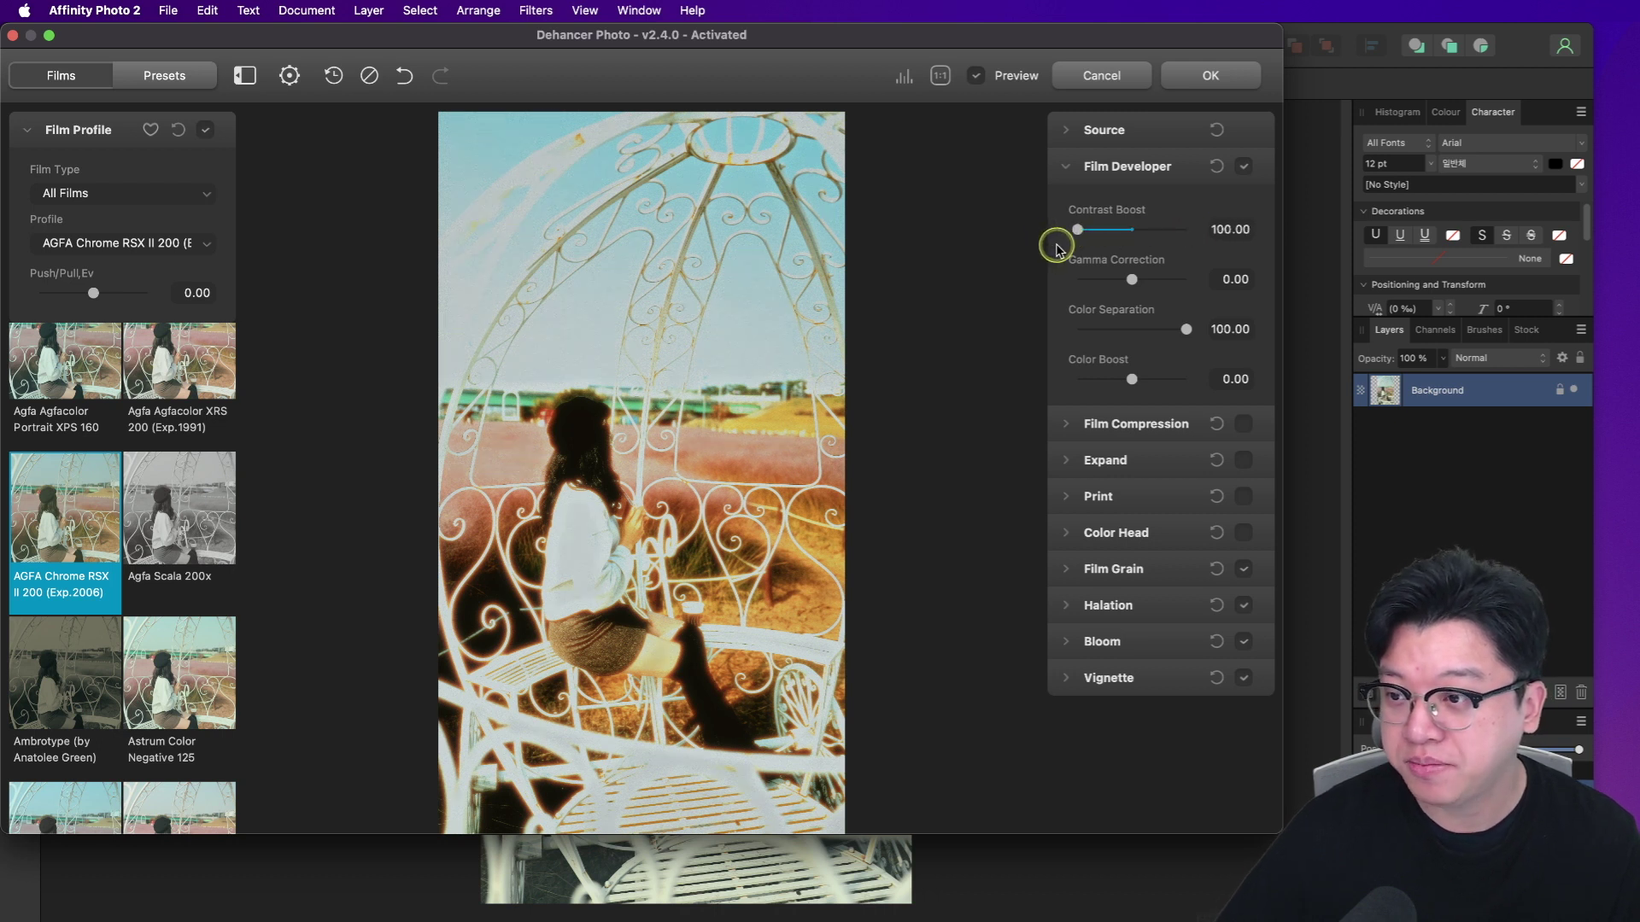
left_click_drag(1078, 230, 1134, 232)
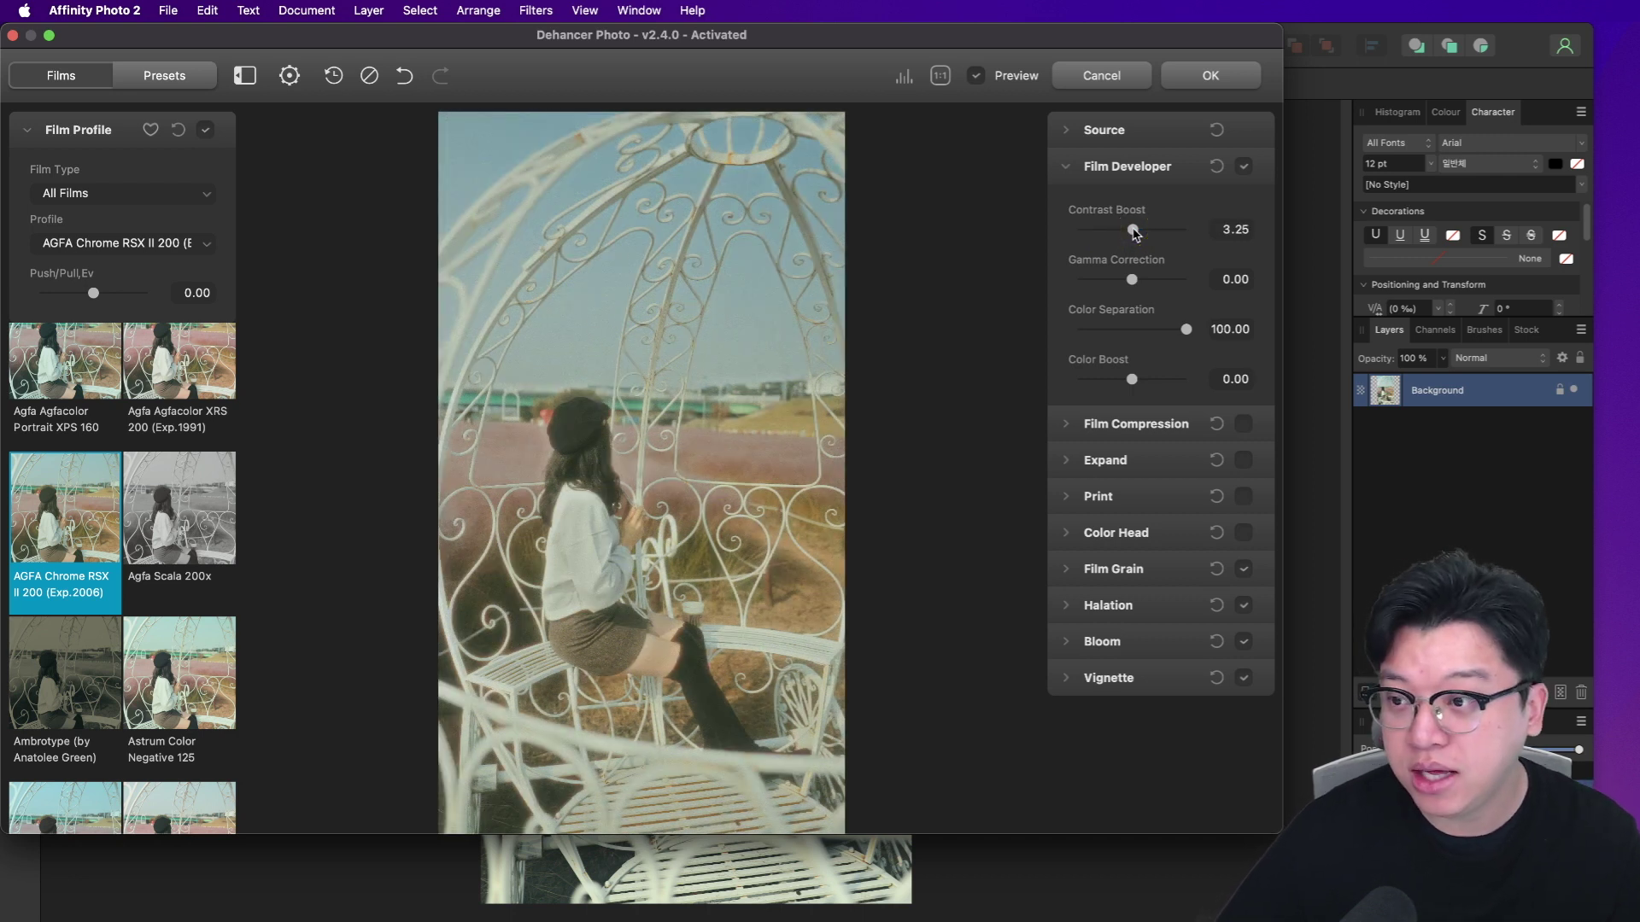
left_click_drag(1134, 233, 1140, 235)
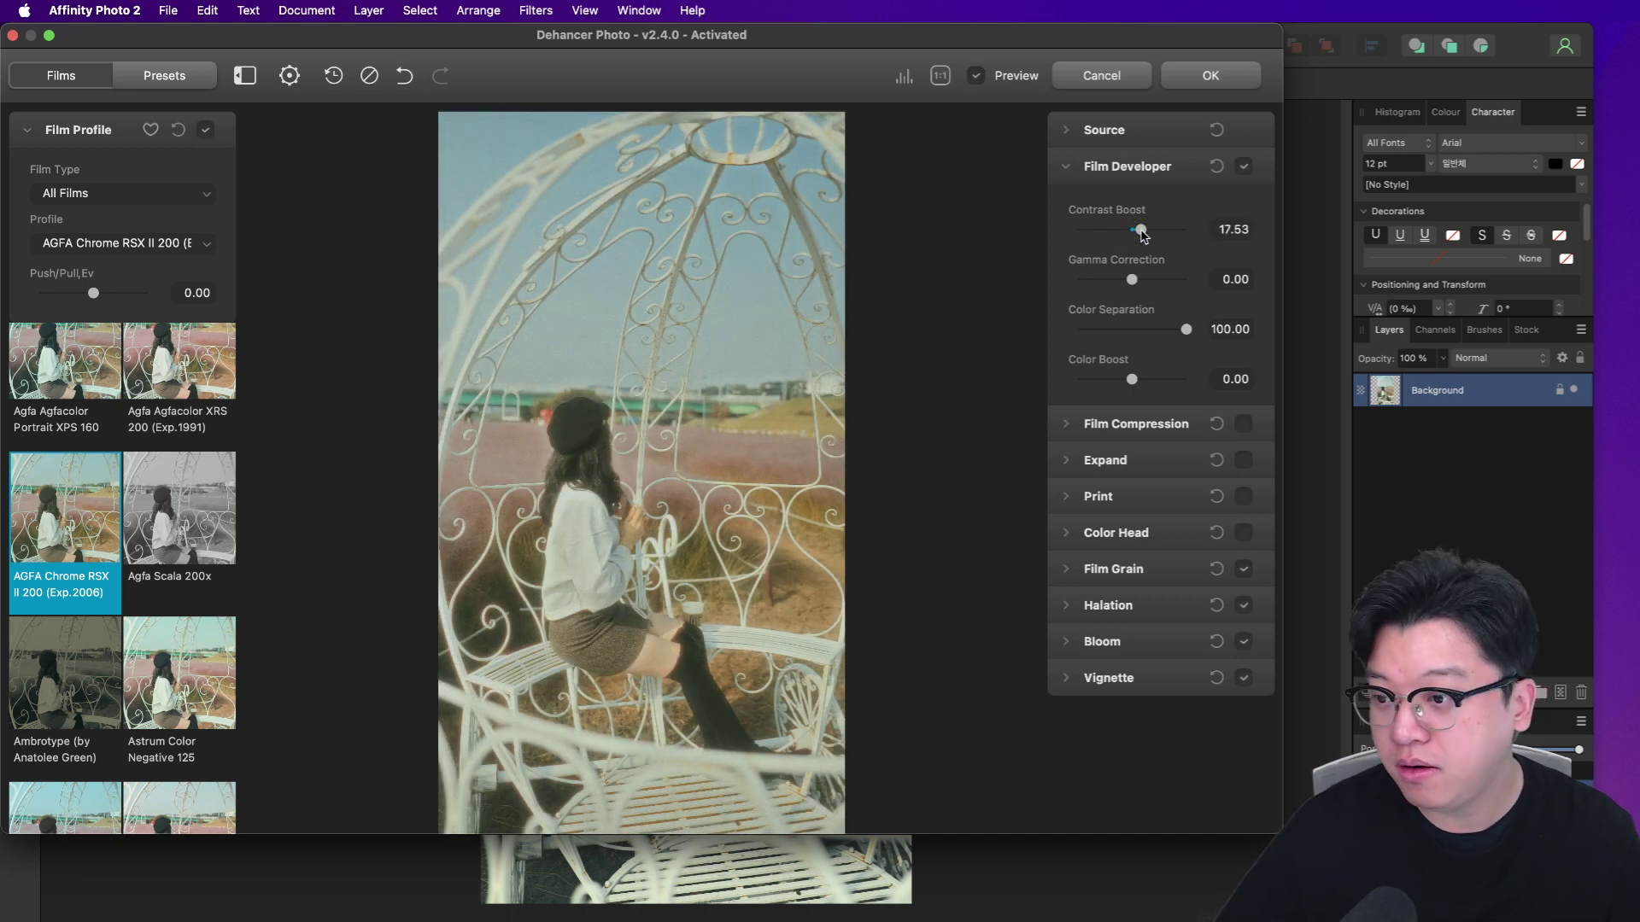
left_click_drag(1145, 234, 1145, 234)
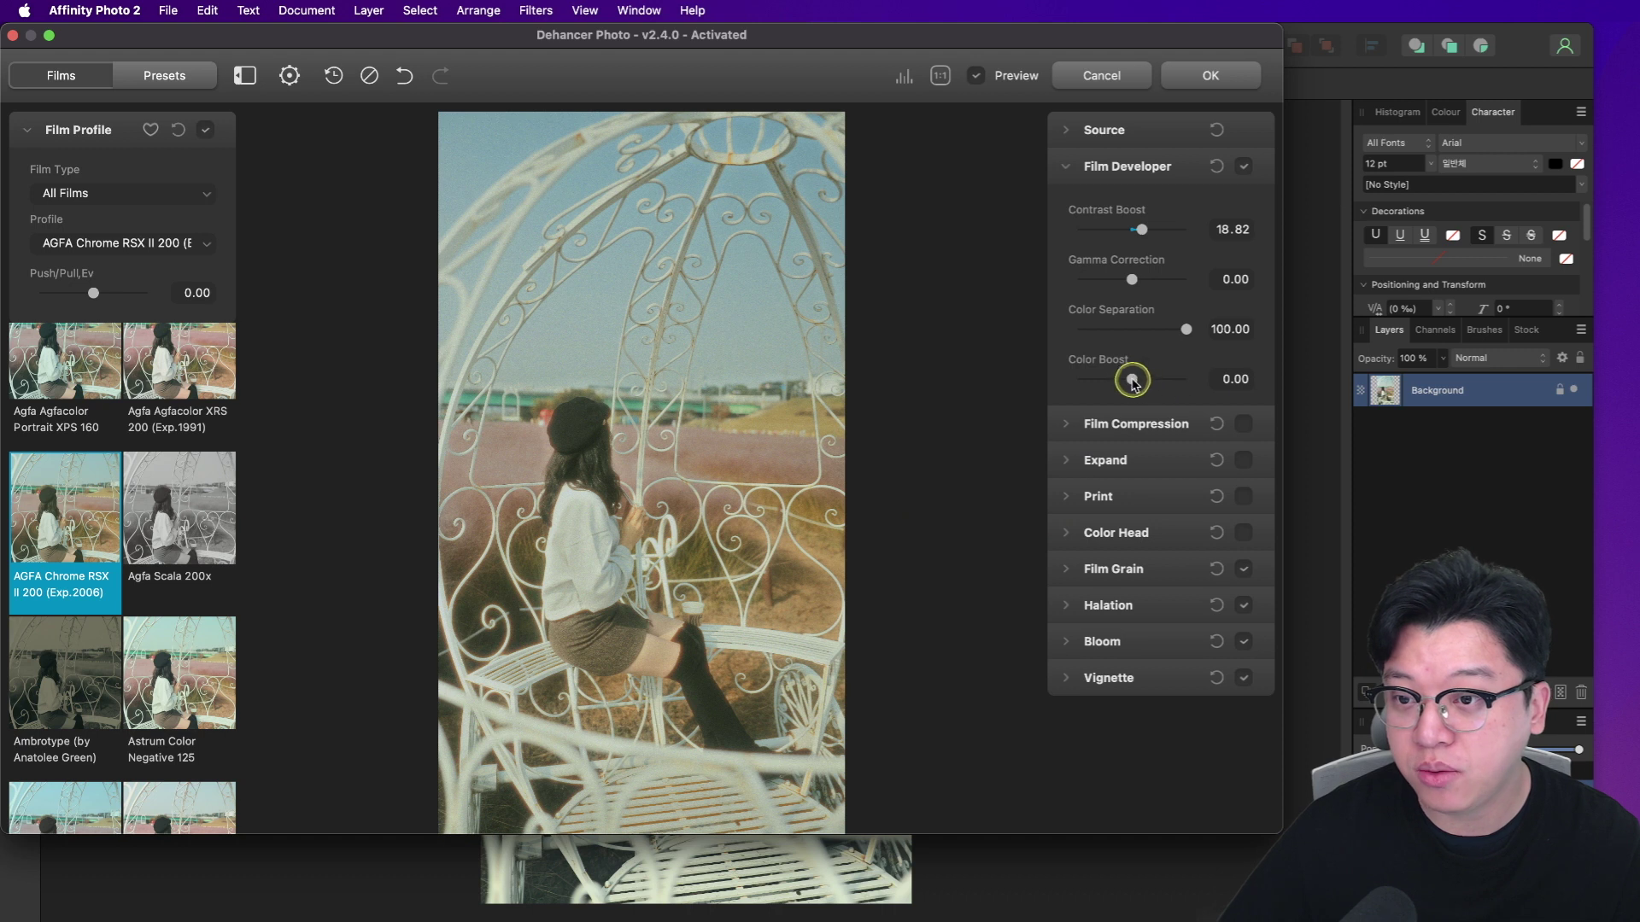
Step: Set Color Boost to about 36.6 after trying its extremes
left_click_drag(1132, 380, 1189, 381)
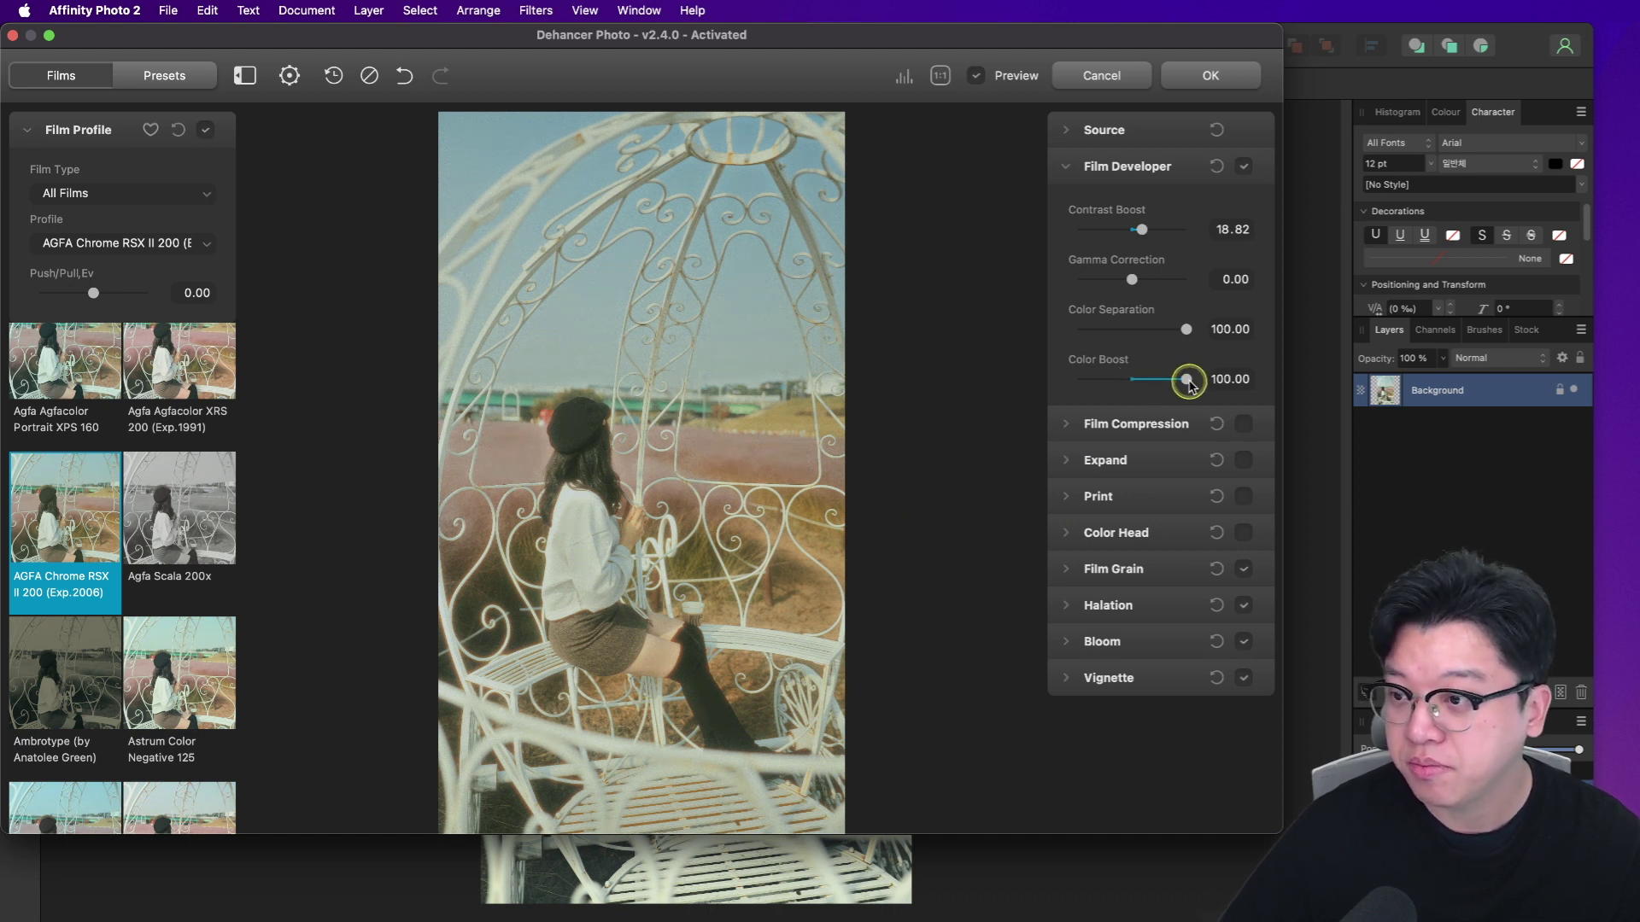
left_click_drag(1186, 379, 1054, 381)
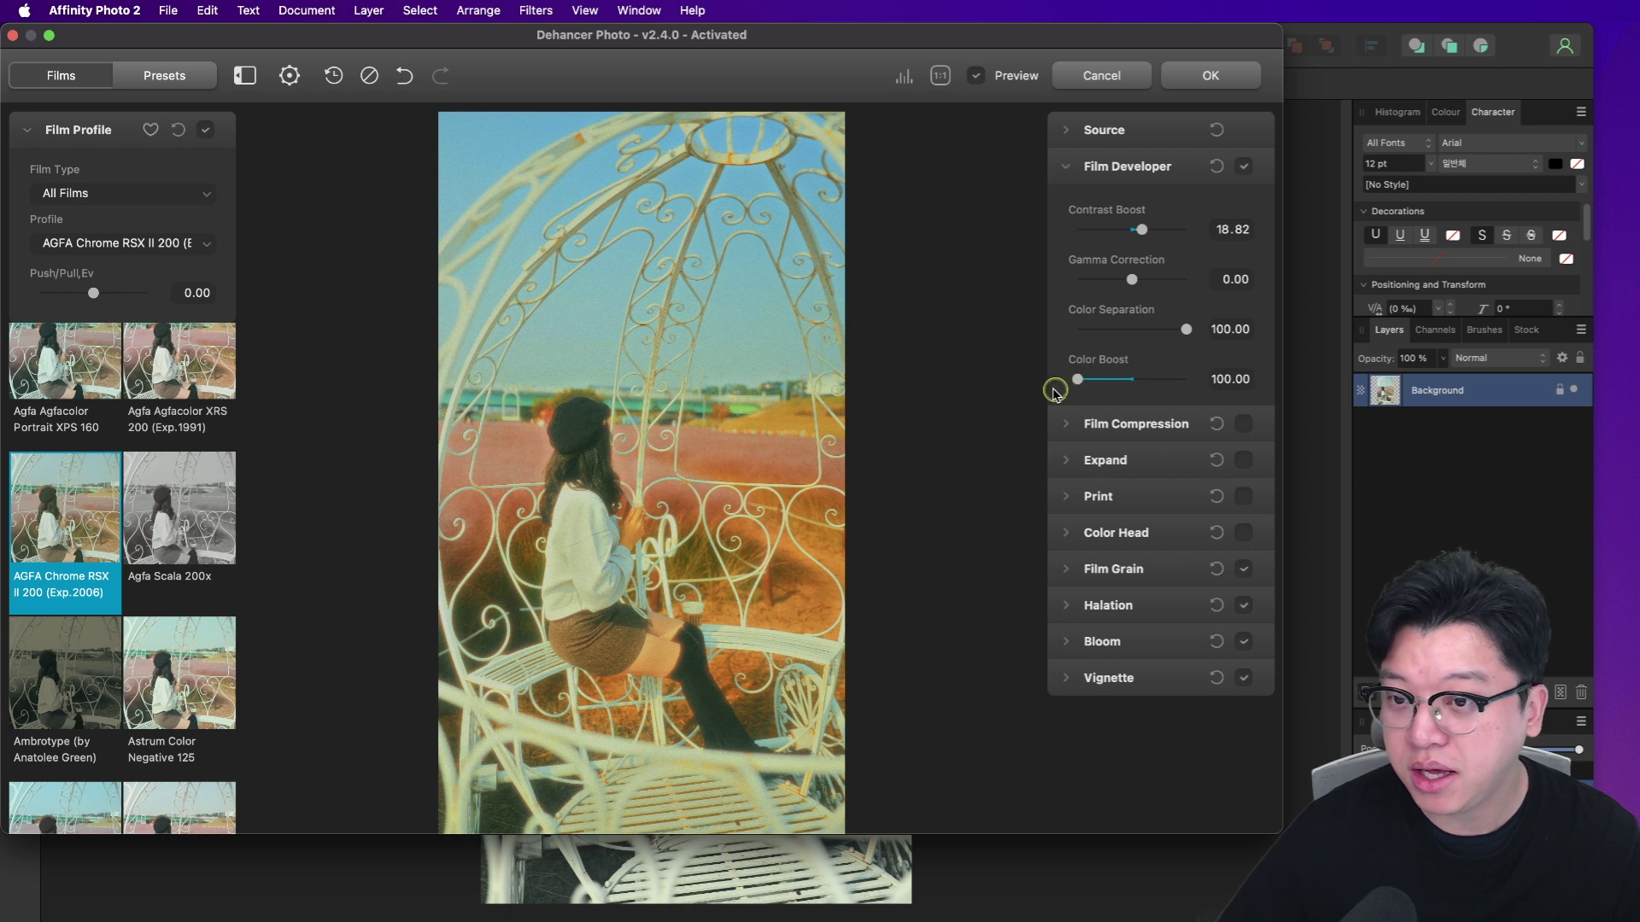
left_click(1145, 379)
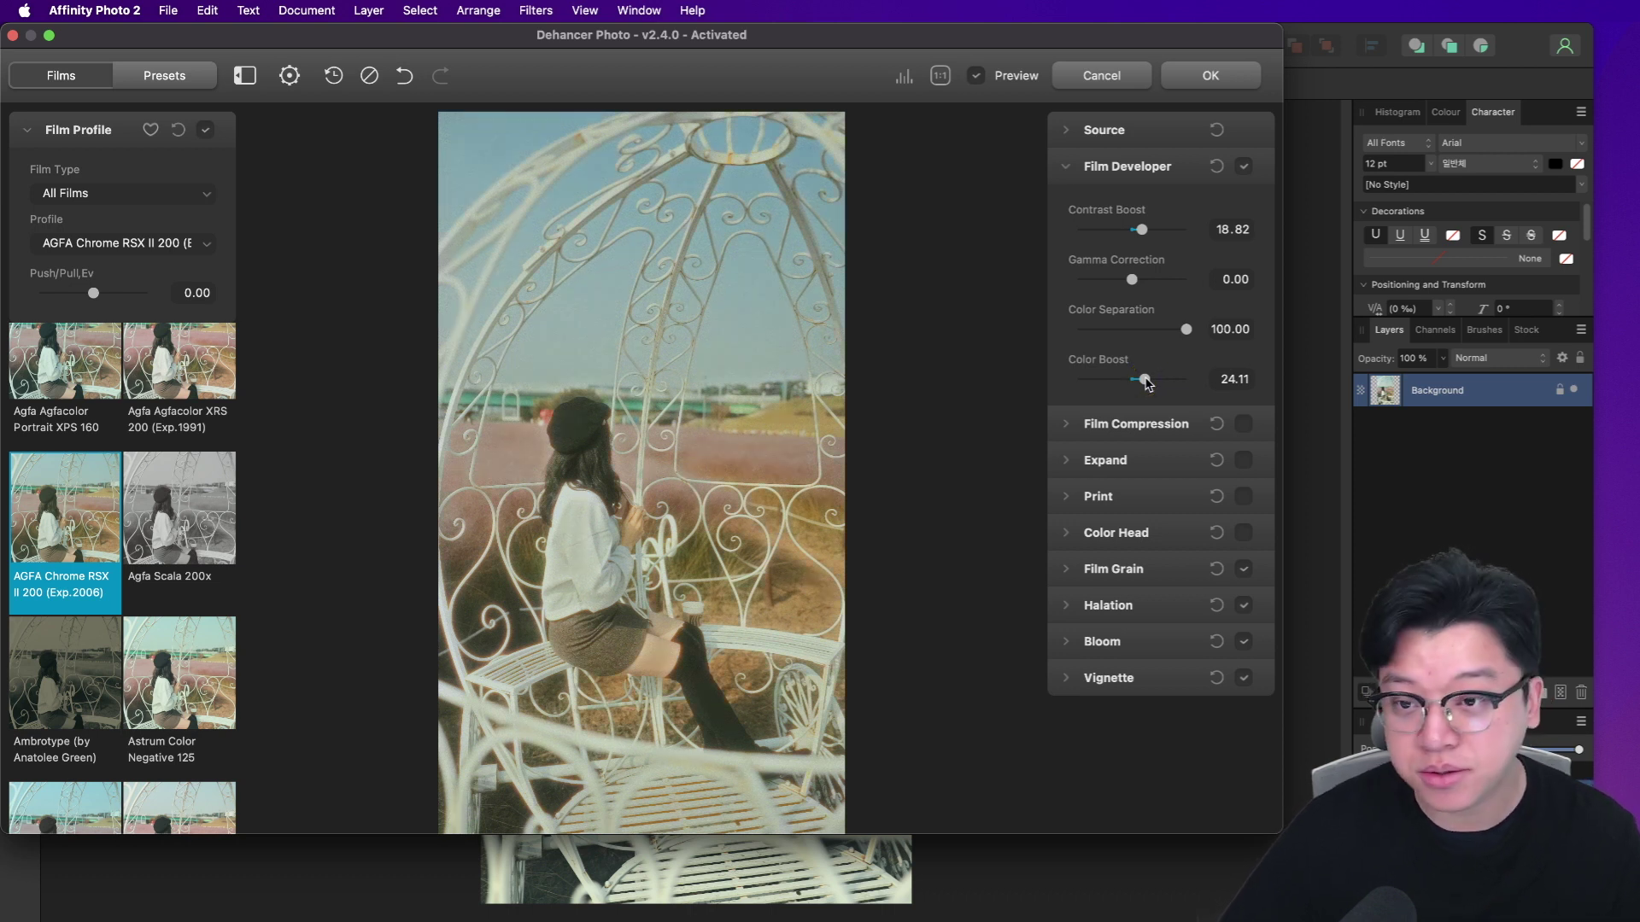
left_click_drag(1145, 380, 1151, 380)
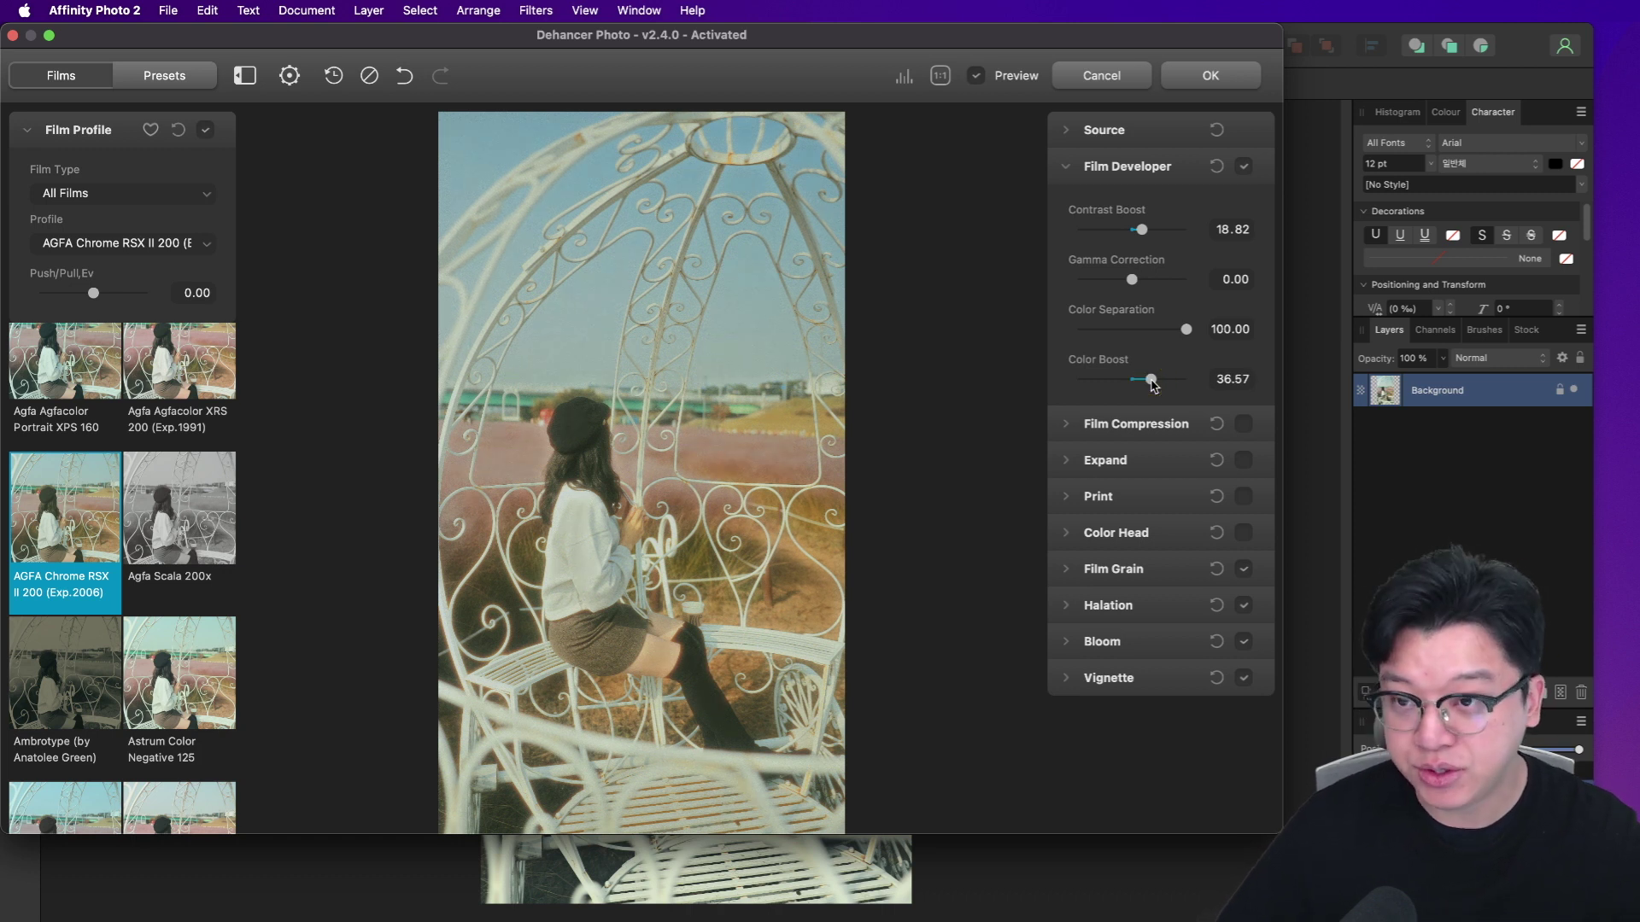
left_click(1067, 167)
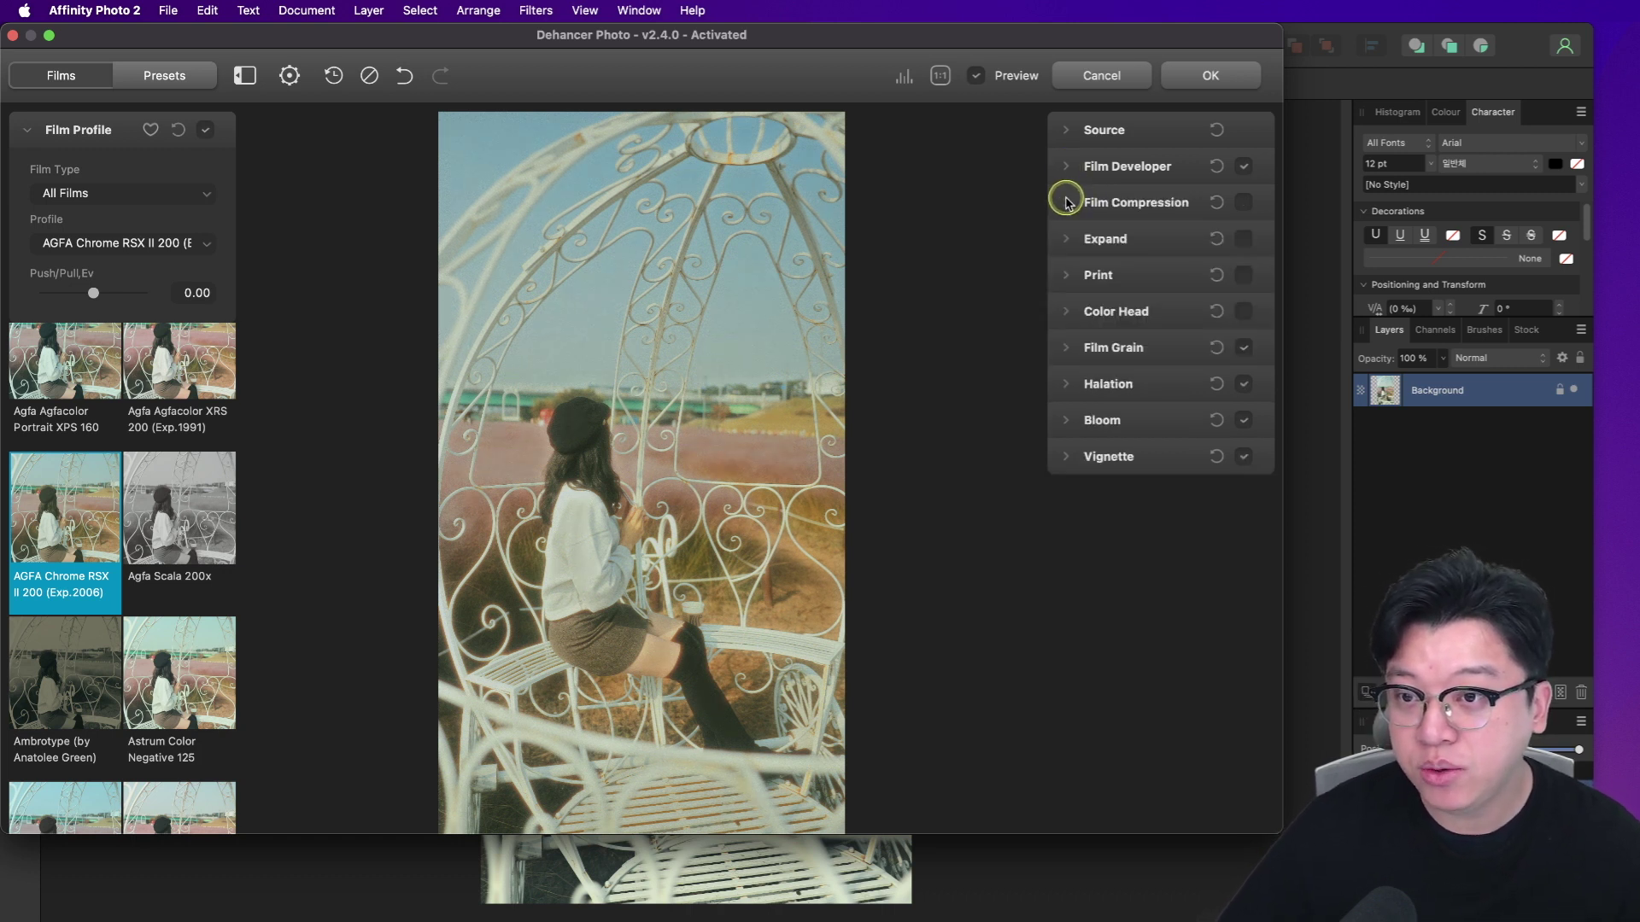
Step: Glance over the Print and Color Head settings
left_click(1069, 273)
left_click(1068, 272)
left_click(1069, 309)
left_click(1068, 309)
left_click(1070, 278)
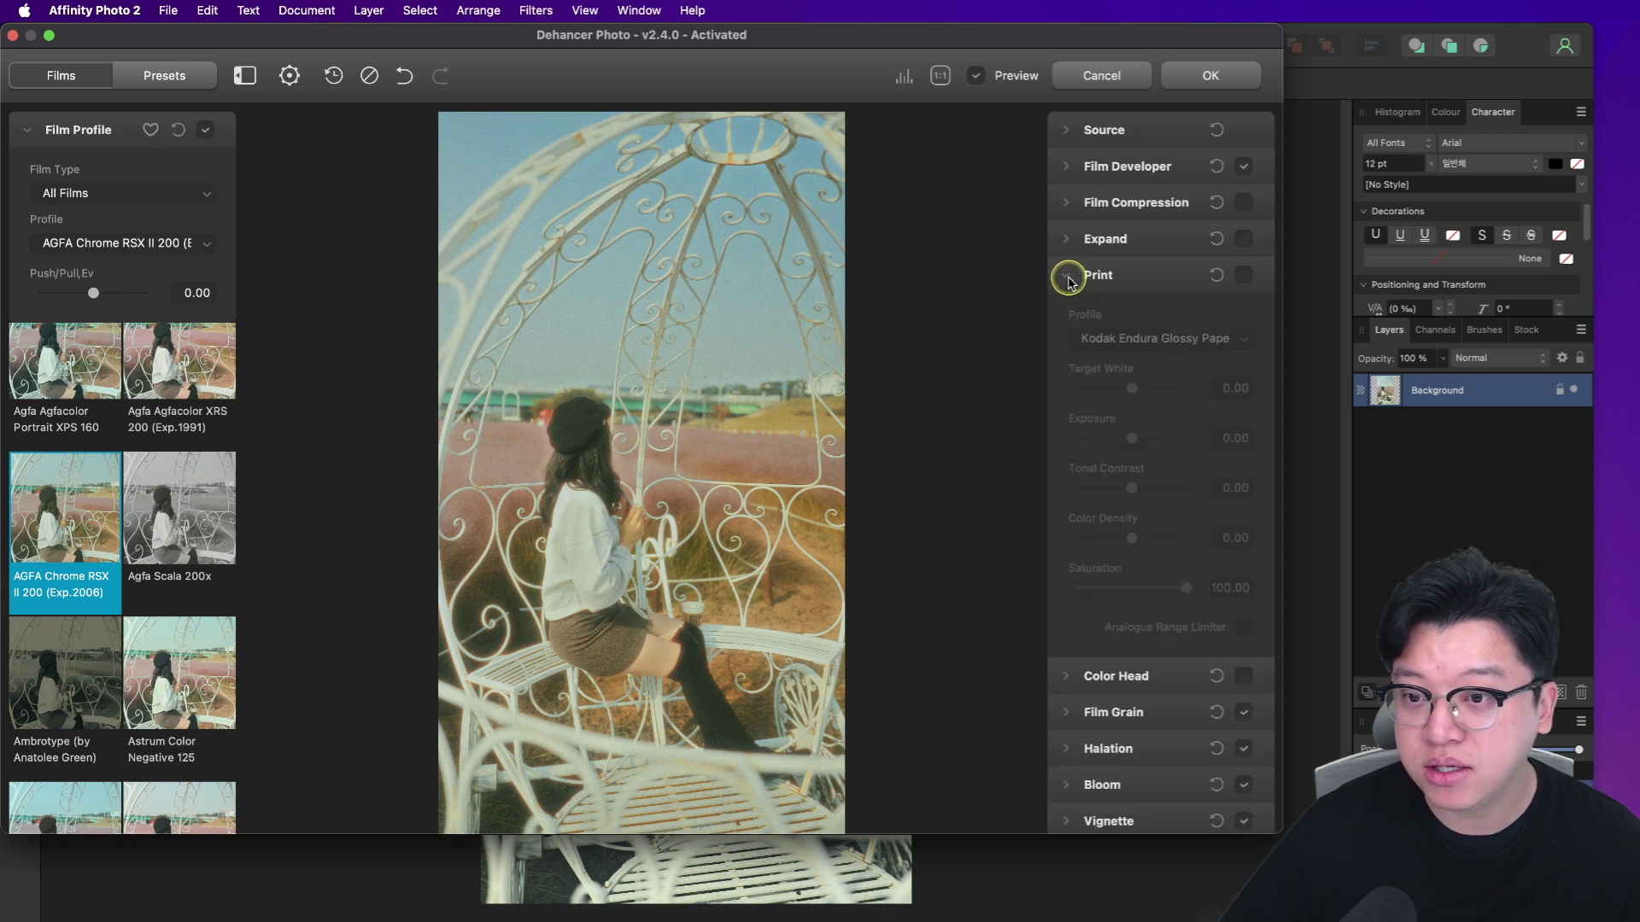
left_click(1069, 280)
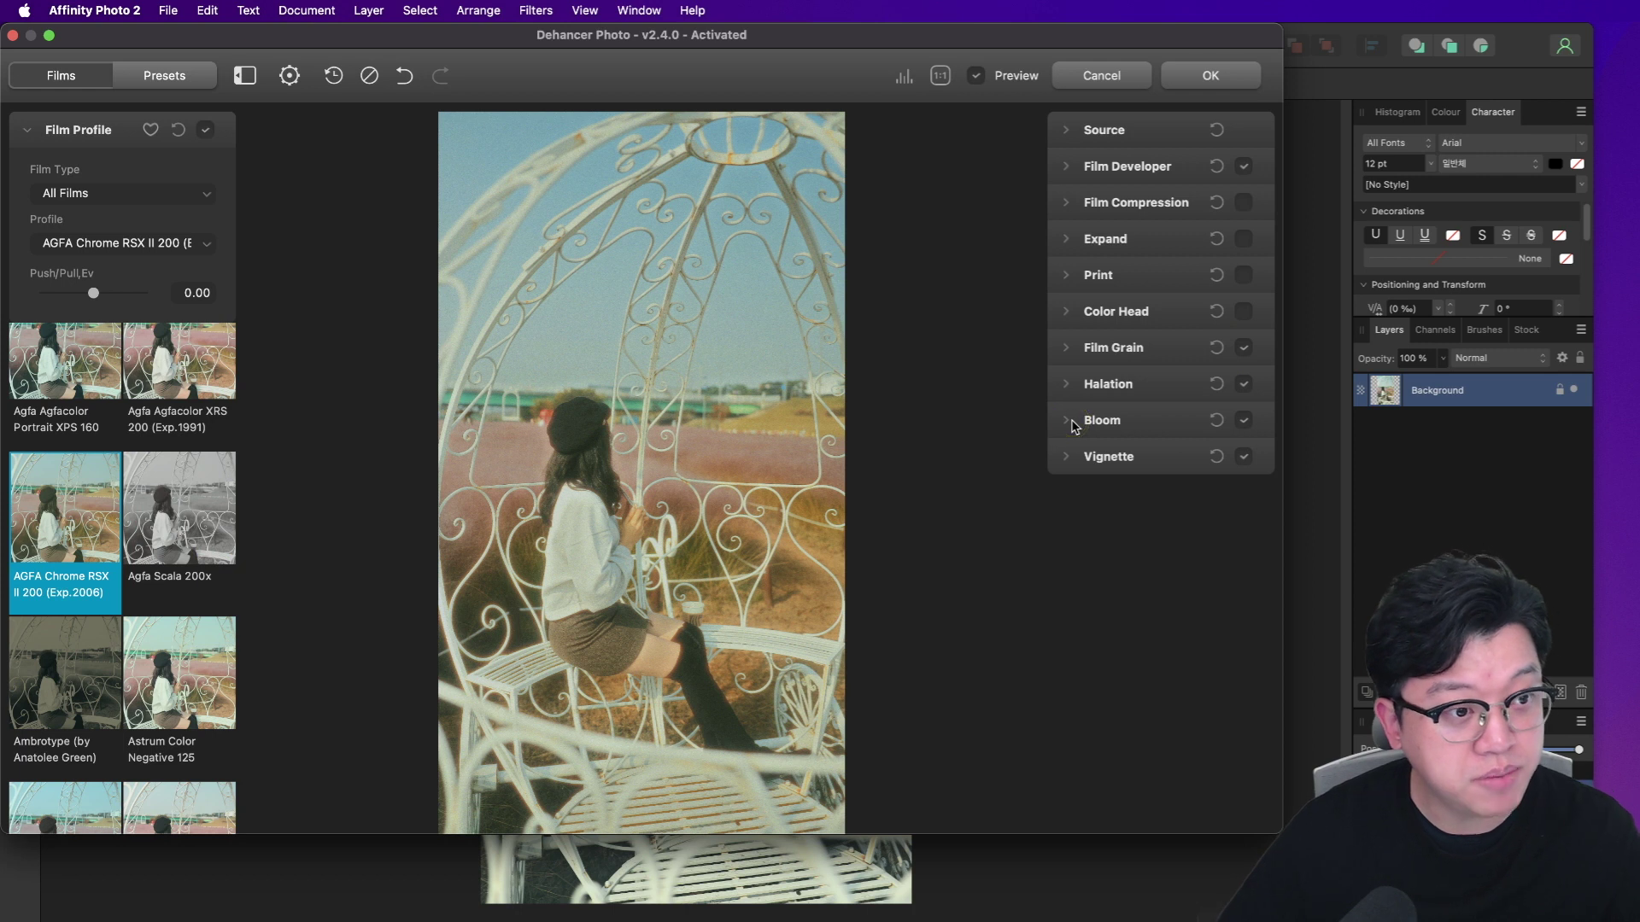
Step: Review the Halation, Film Grain and Bloom sections, then show the saved presets list
left_click(1070, 391)
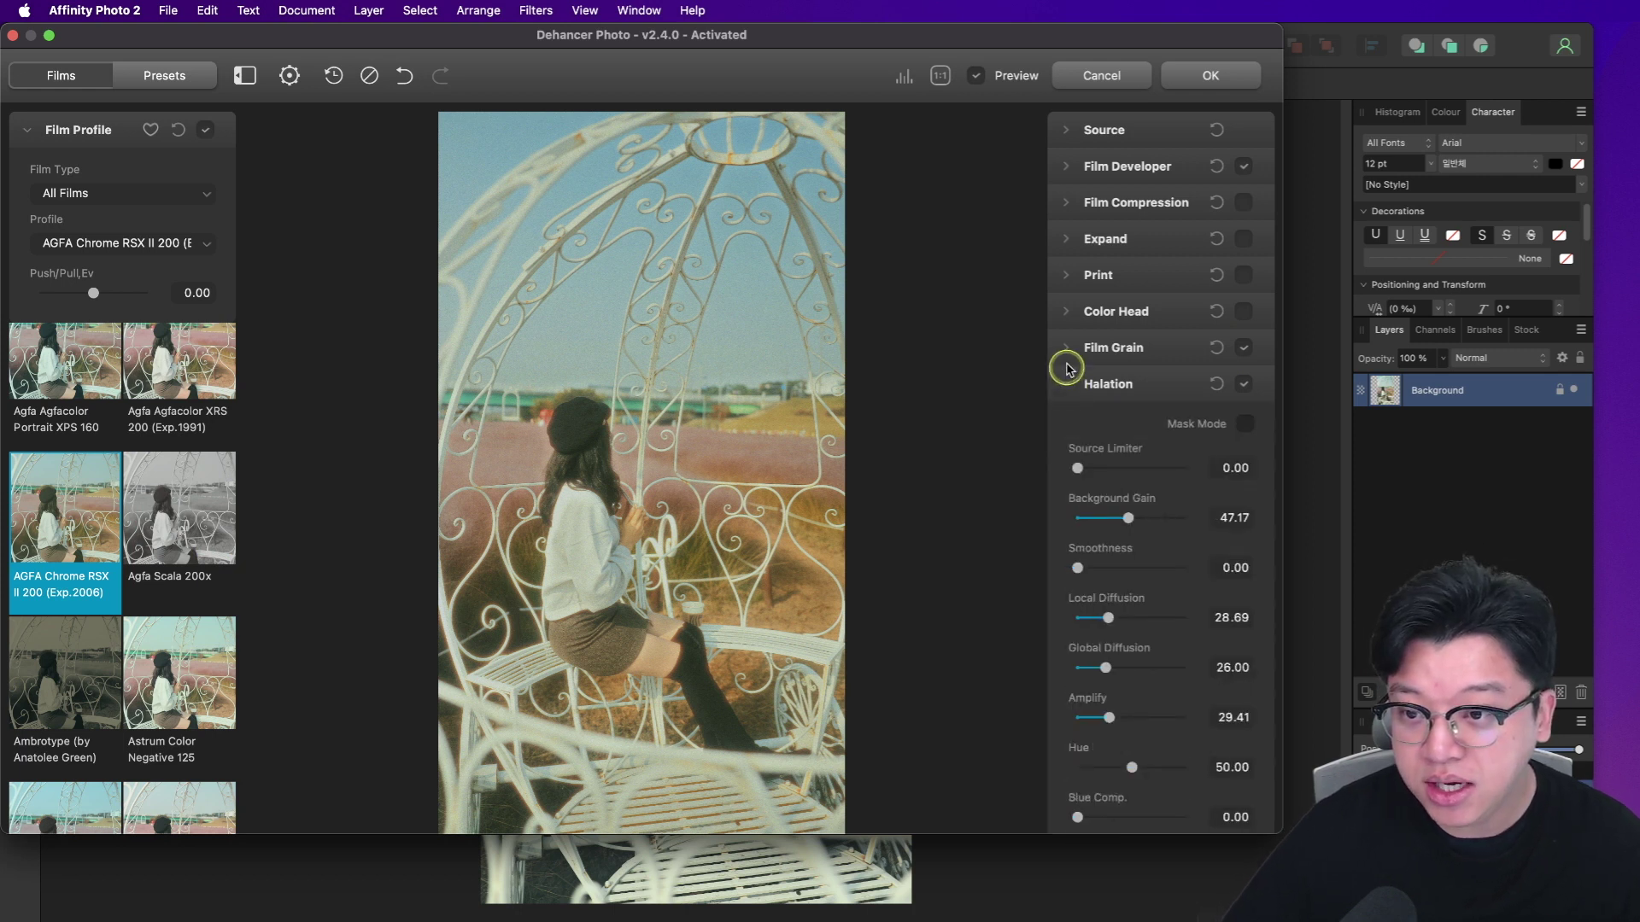
left_click(1066, 348)
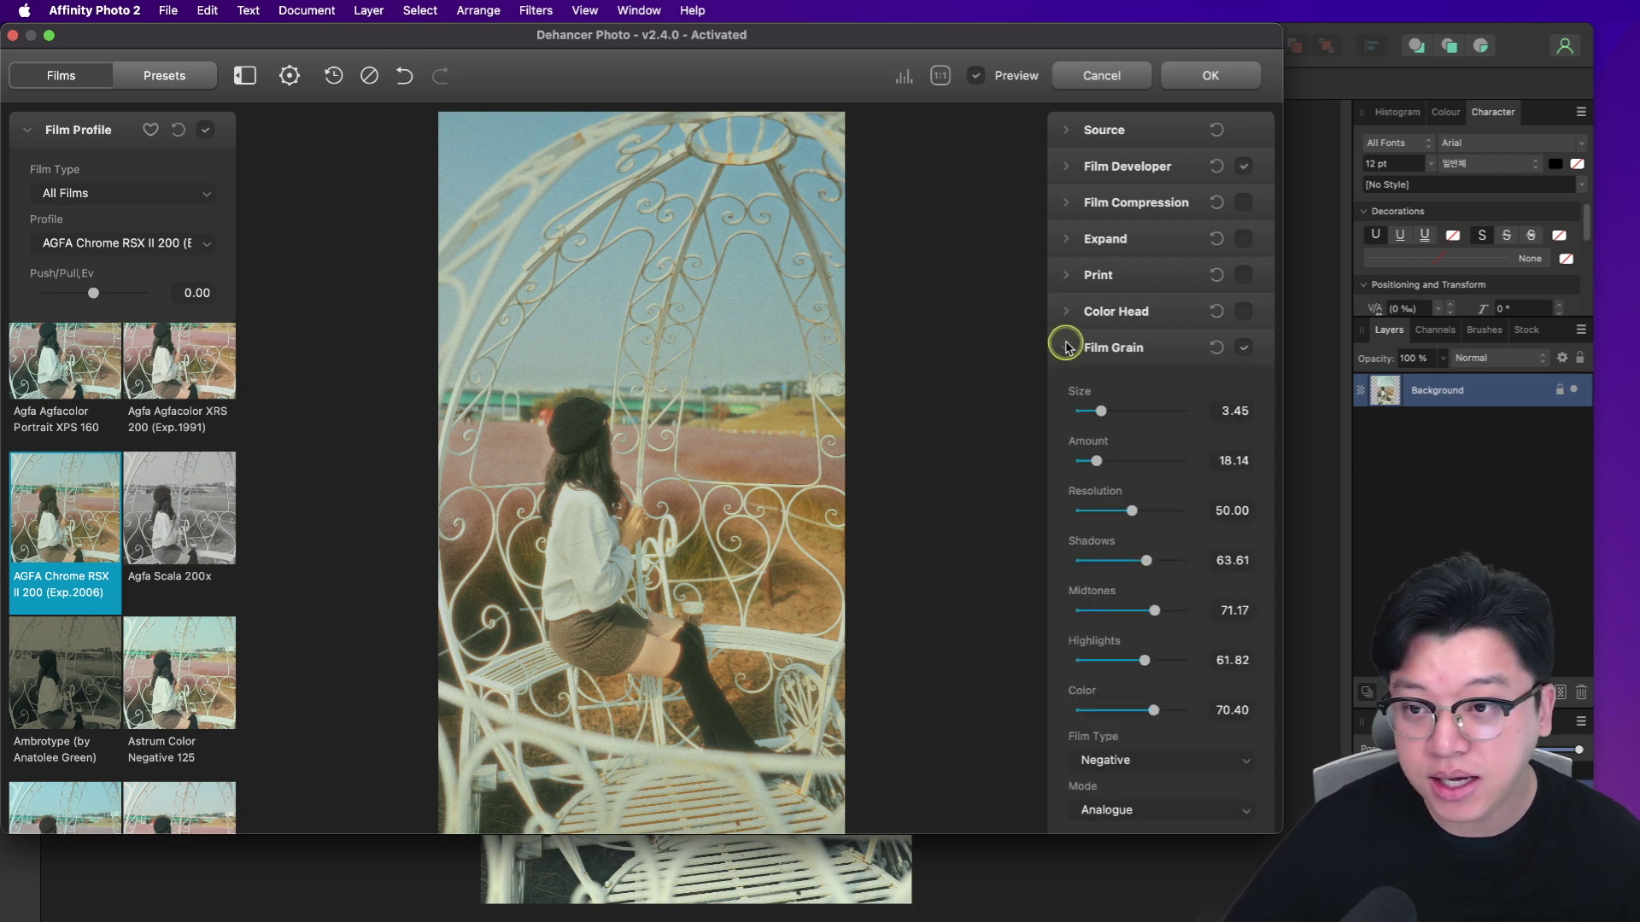
left_click(1066, 348)
left_click(1068, 384)
left_click(1070, 419)
left_click(1072, 420)
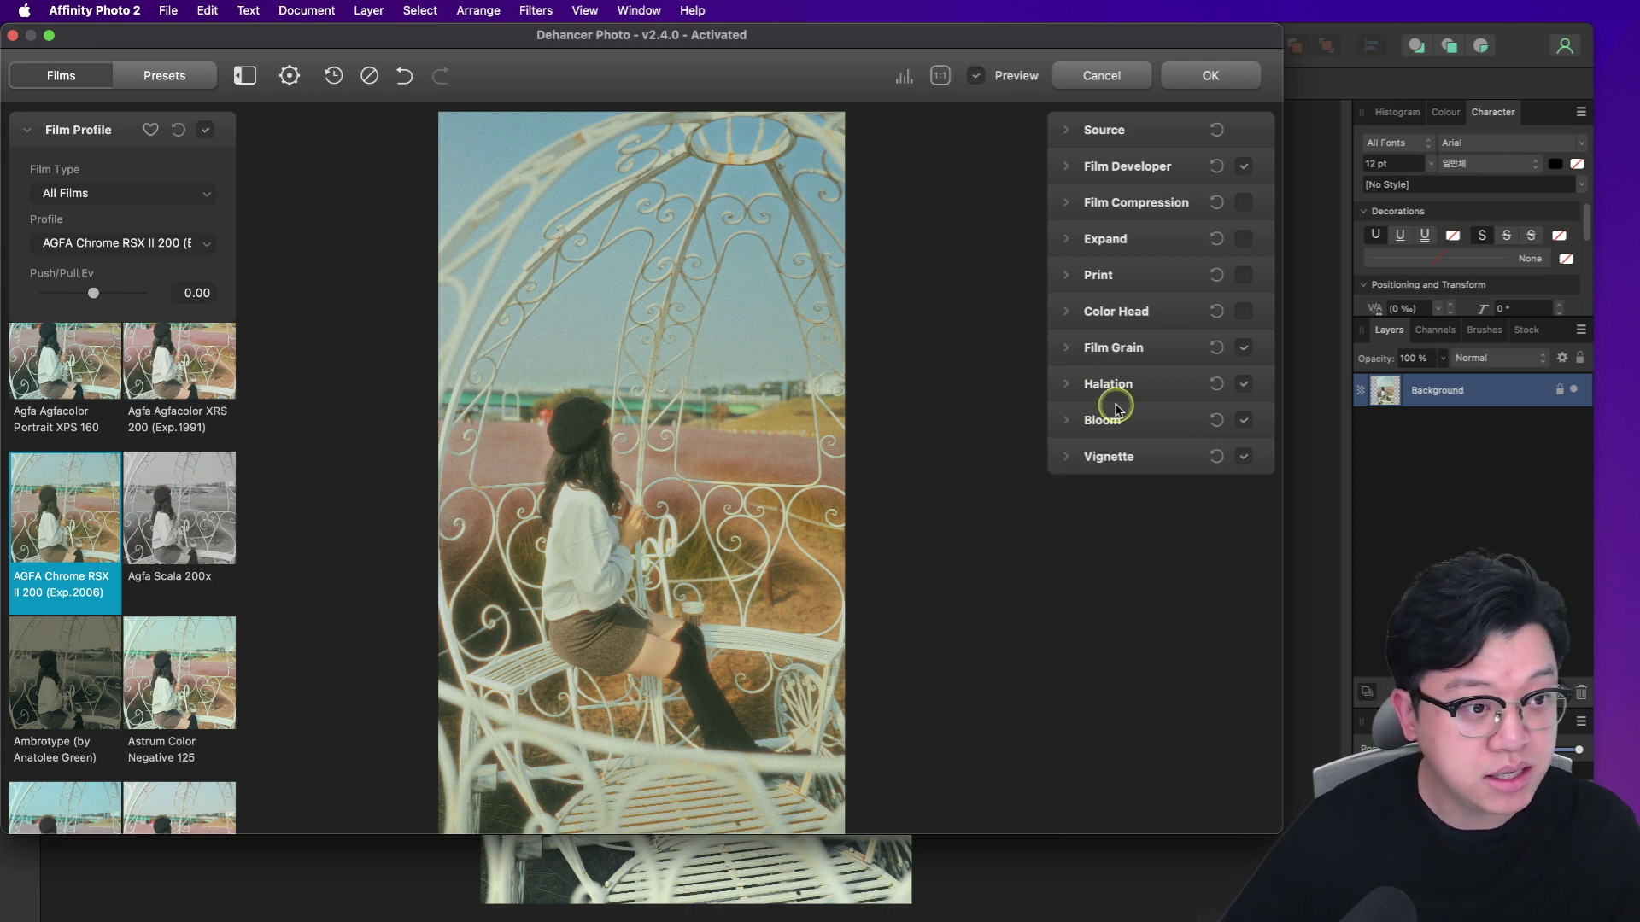
left_click(164, 75)
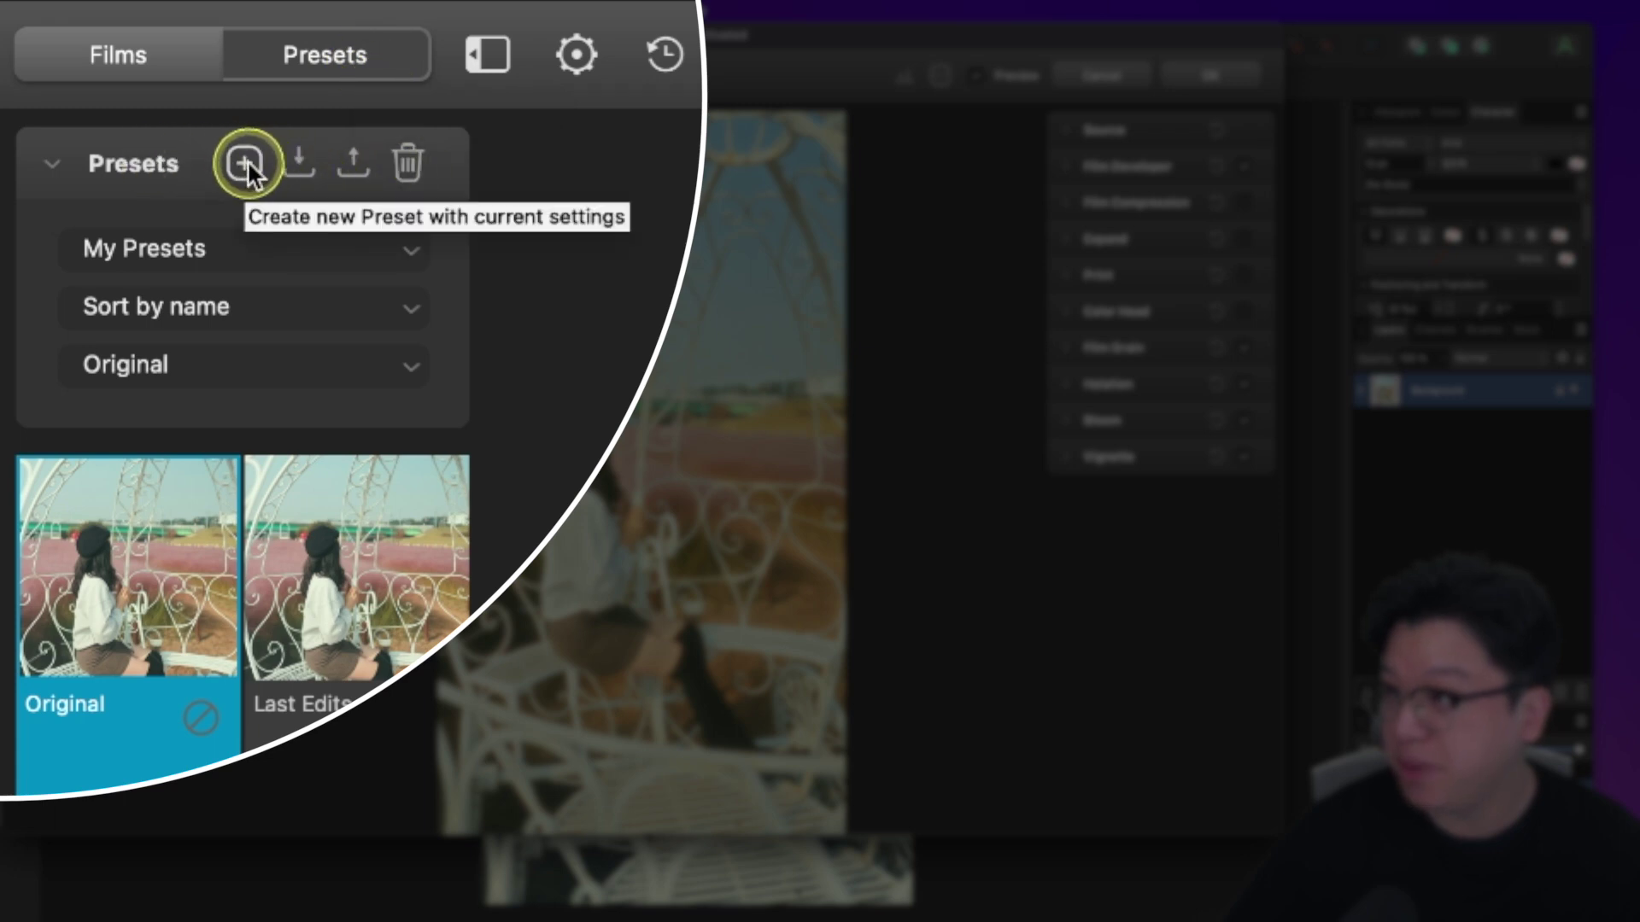
Step: Save the current look as a custom preset named 'namsieo' and apply it to the gazebo photo
left_click(124, 131)
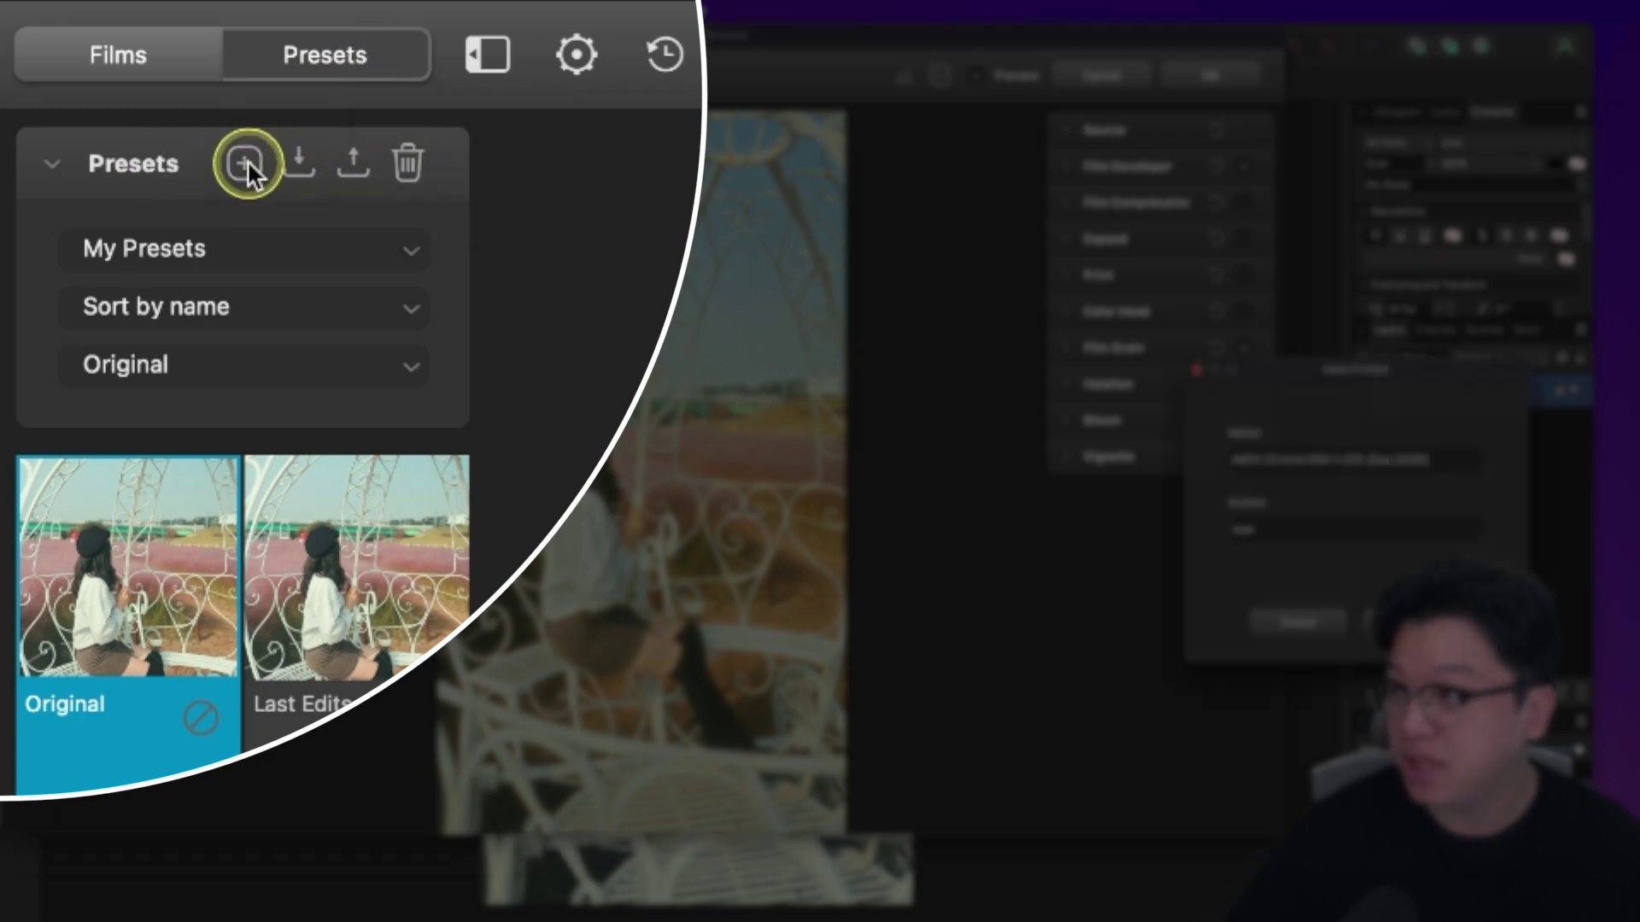
left_click_drag(1366, 369, 945, 369)
left_click(1021, 461)
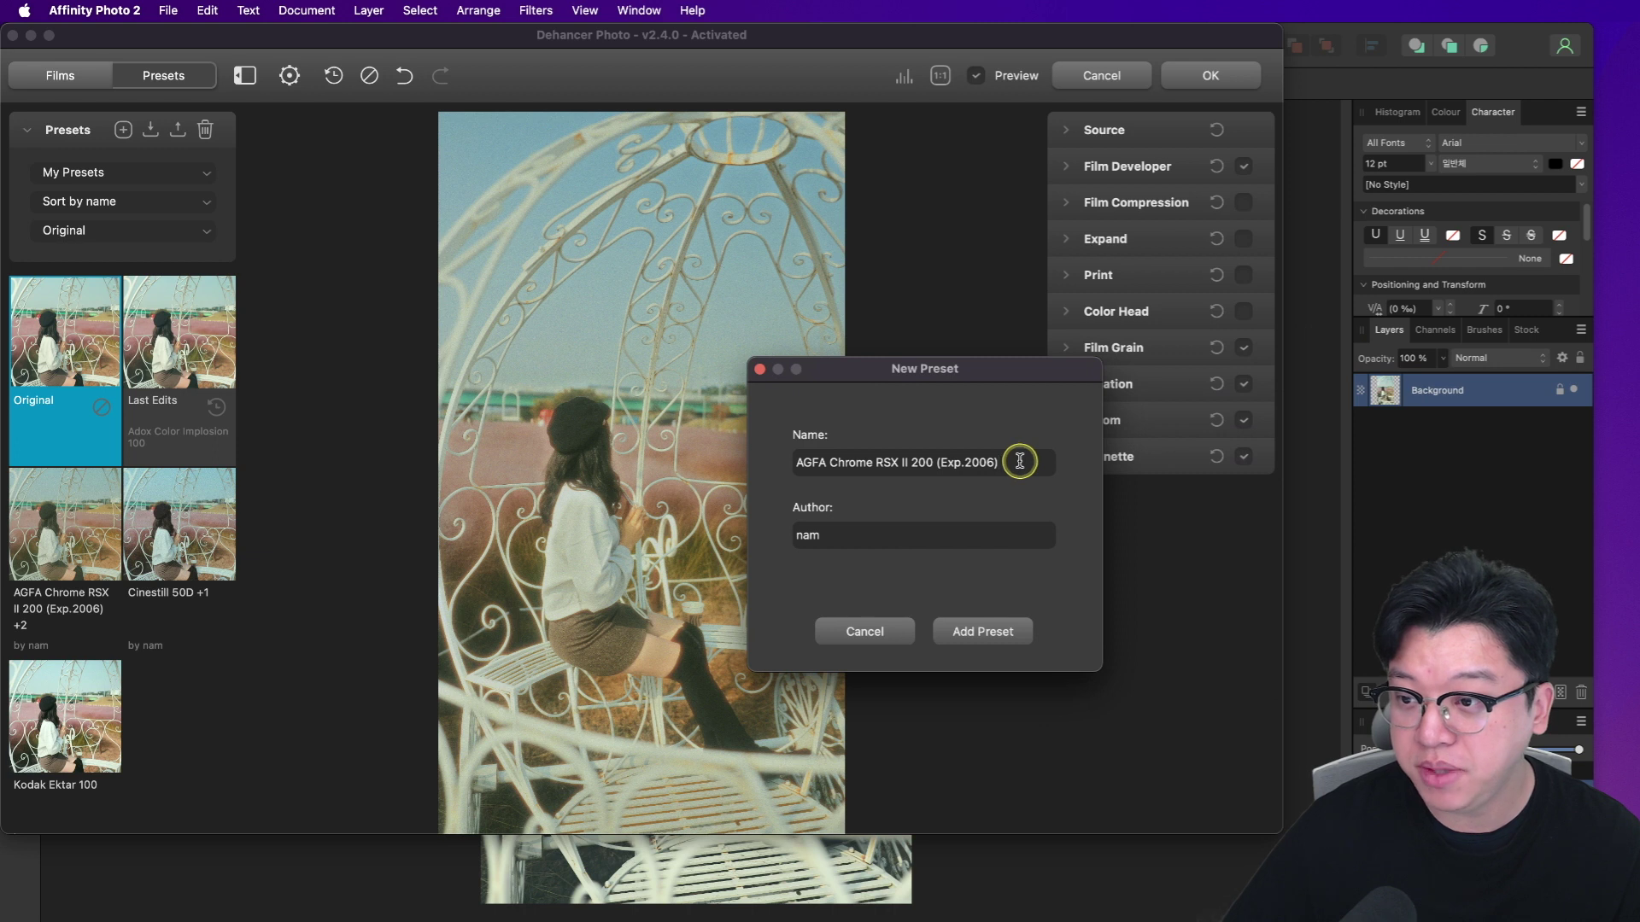
triple_click(1020, 461)
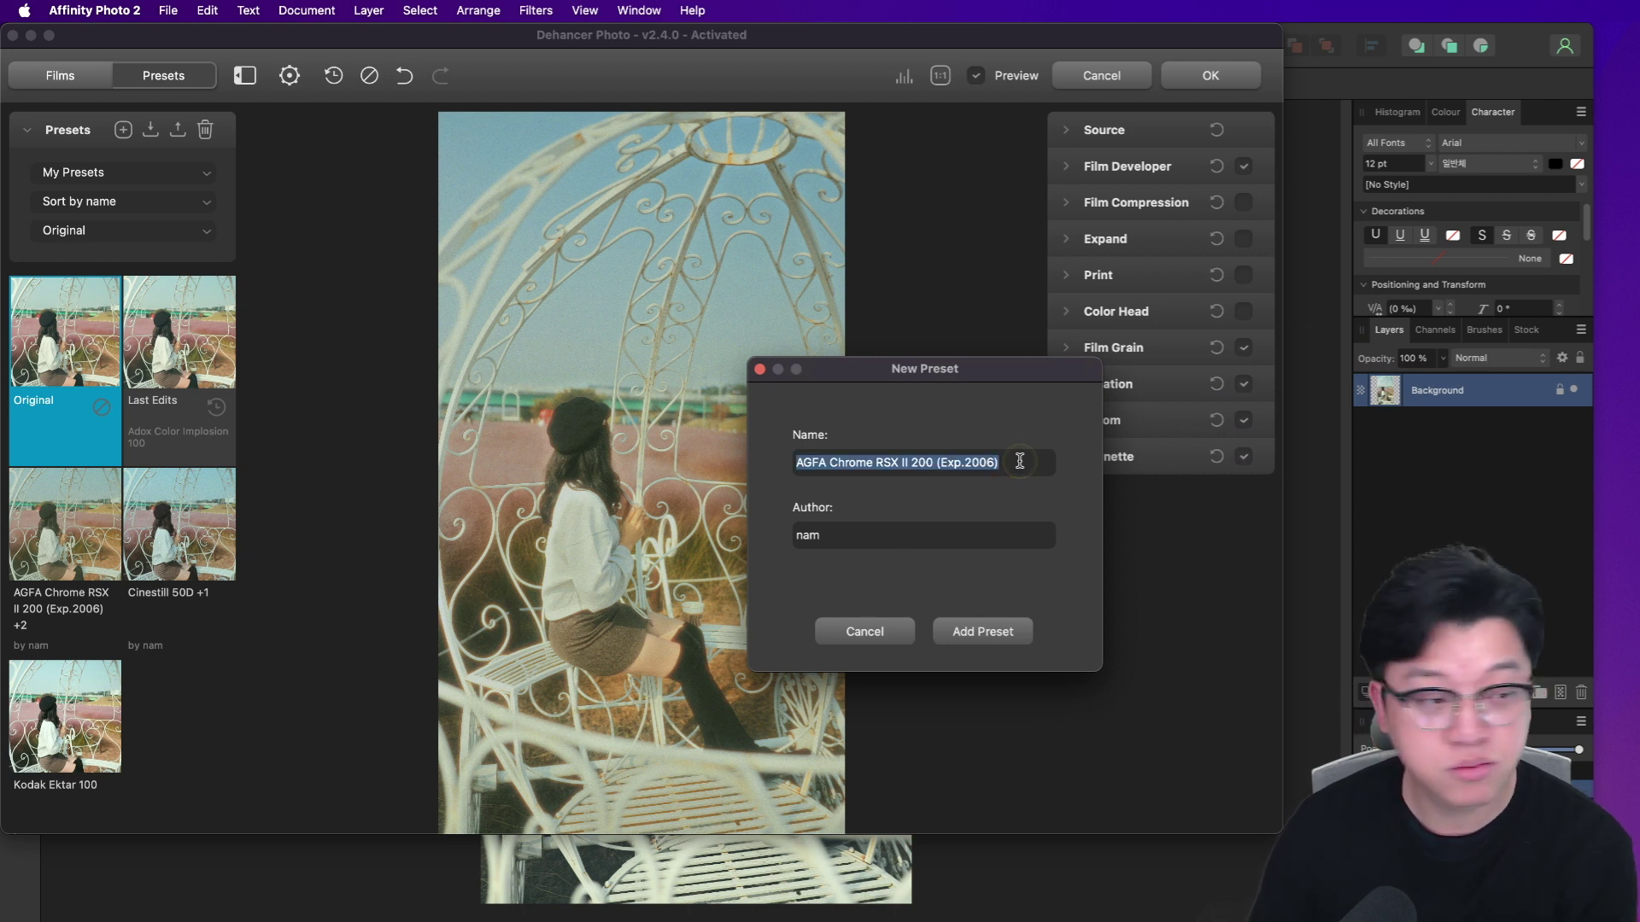
type("namsieon film")
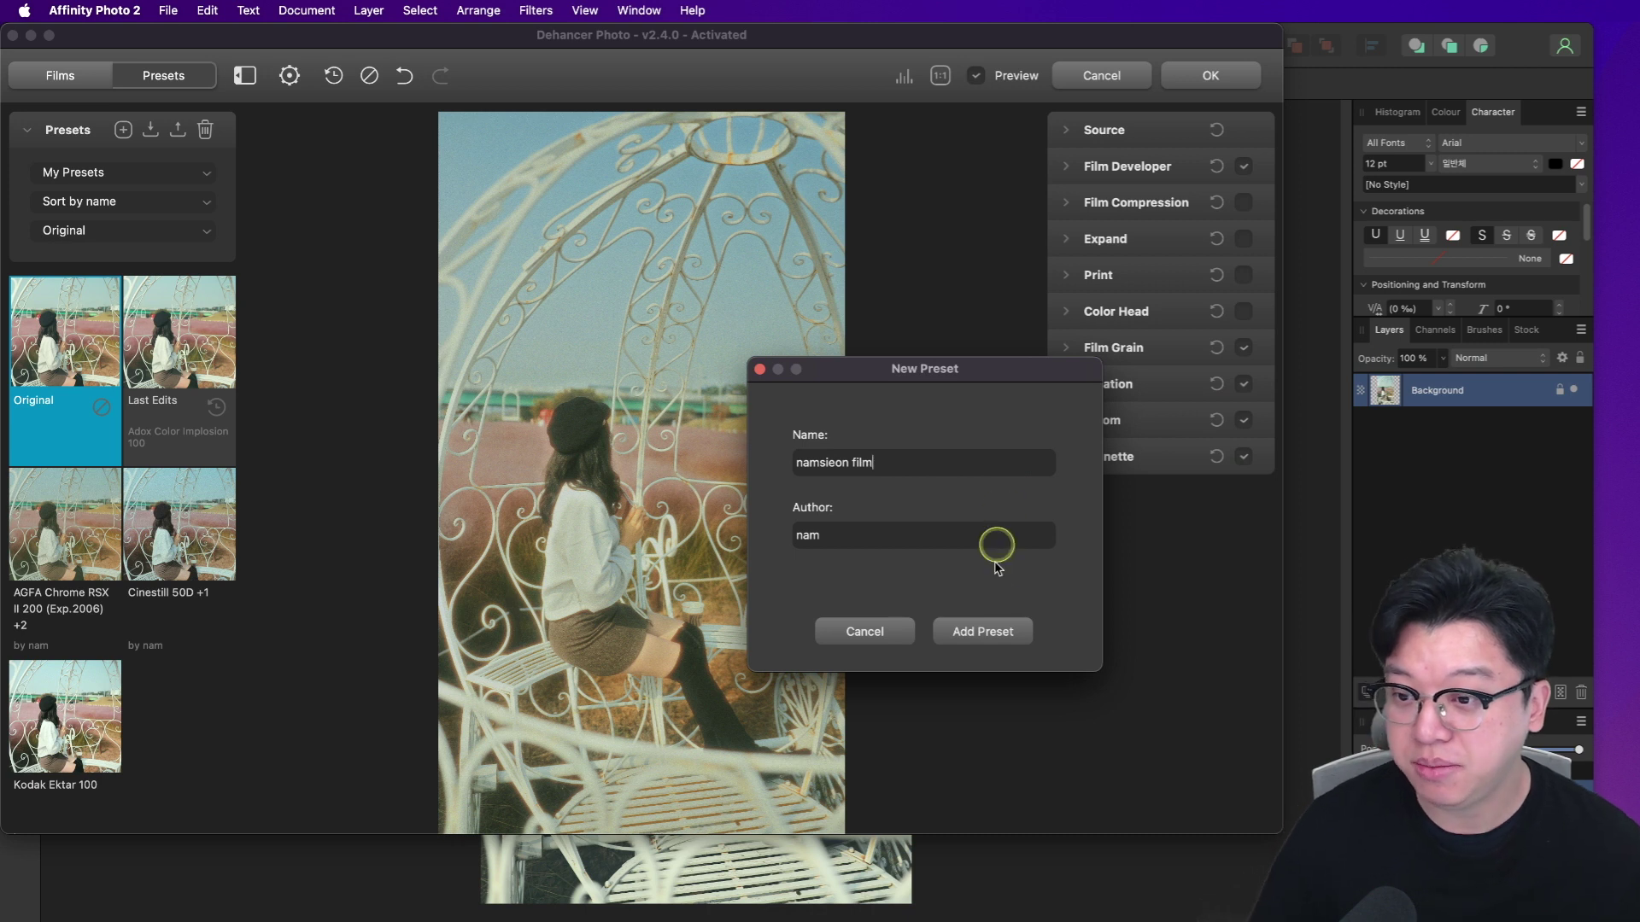
left_click(988, 633)
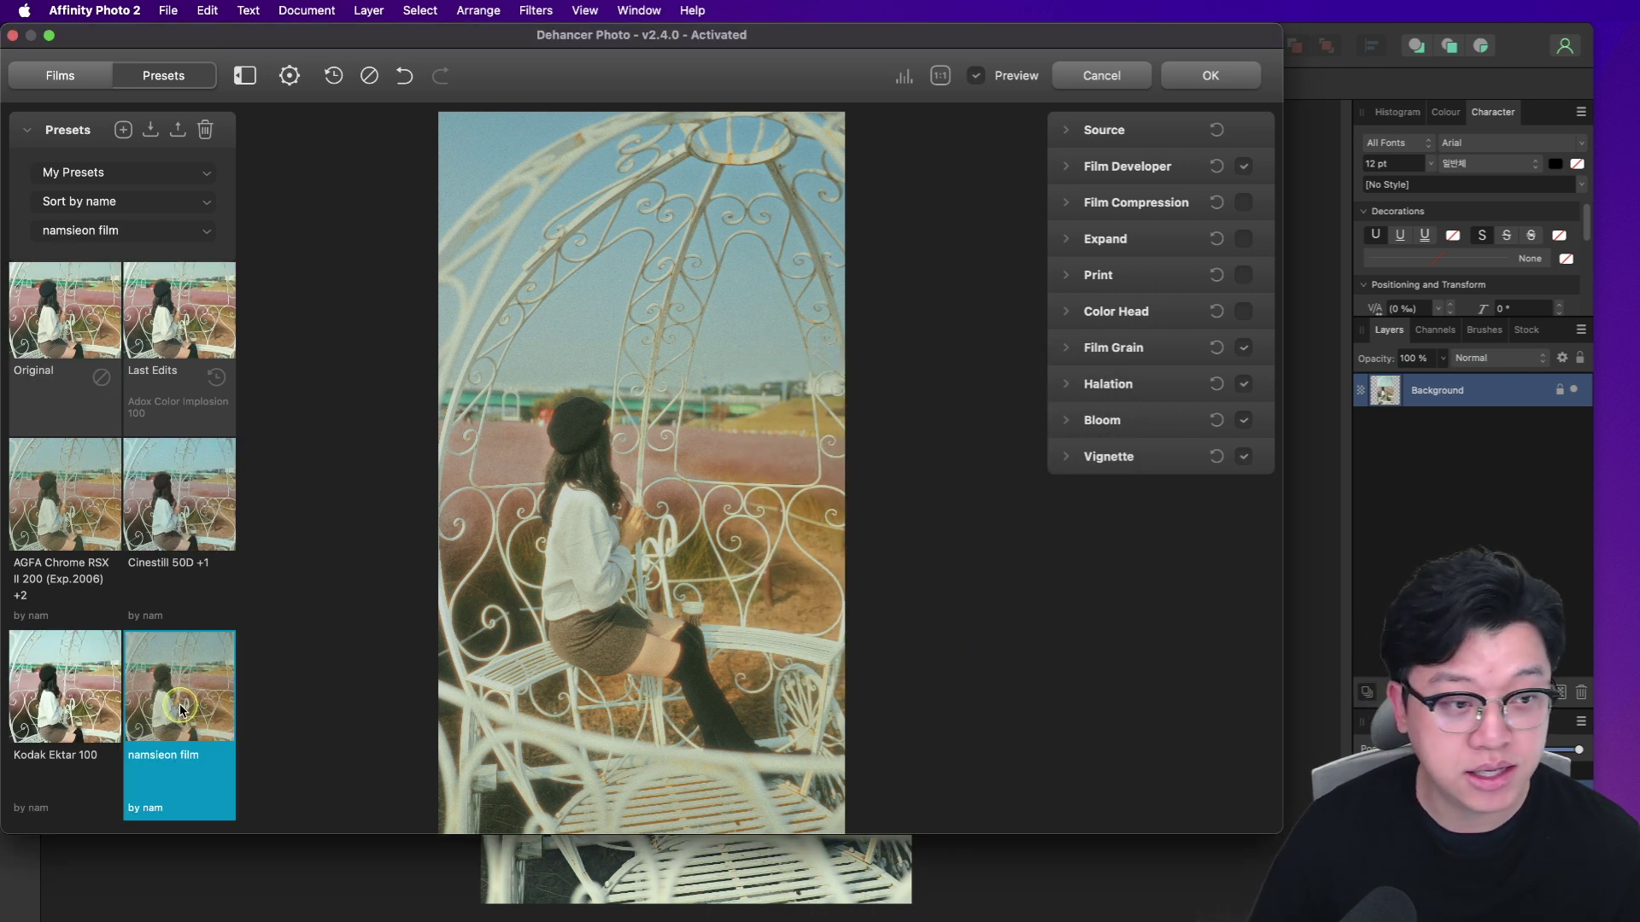
left_click(1208, 78)
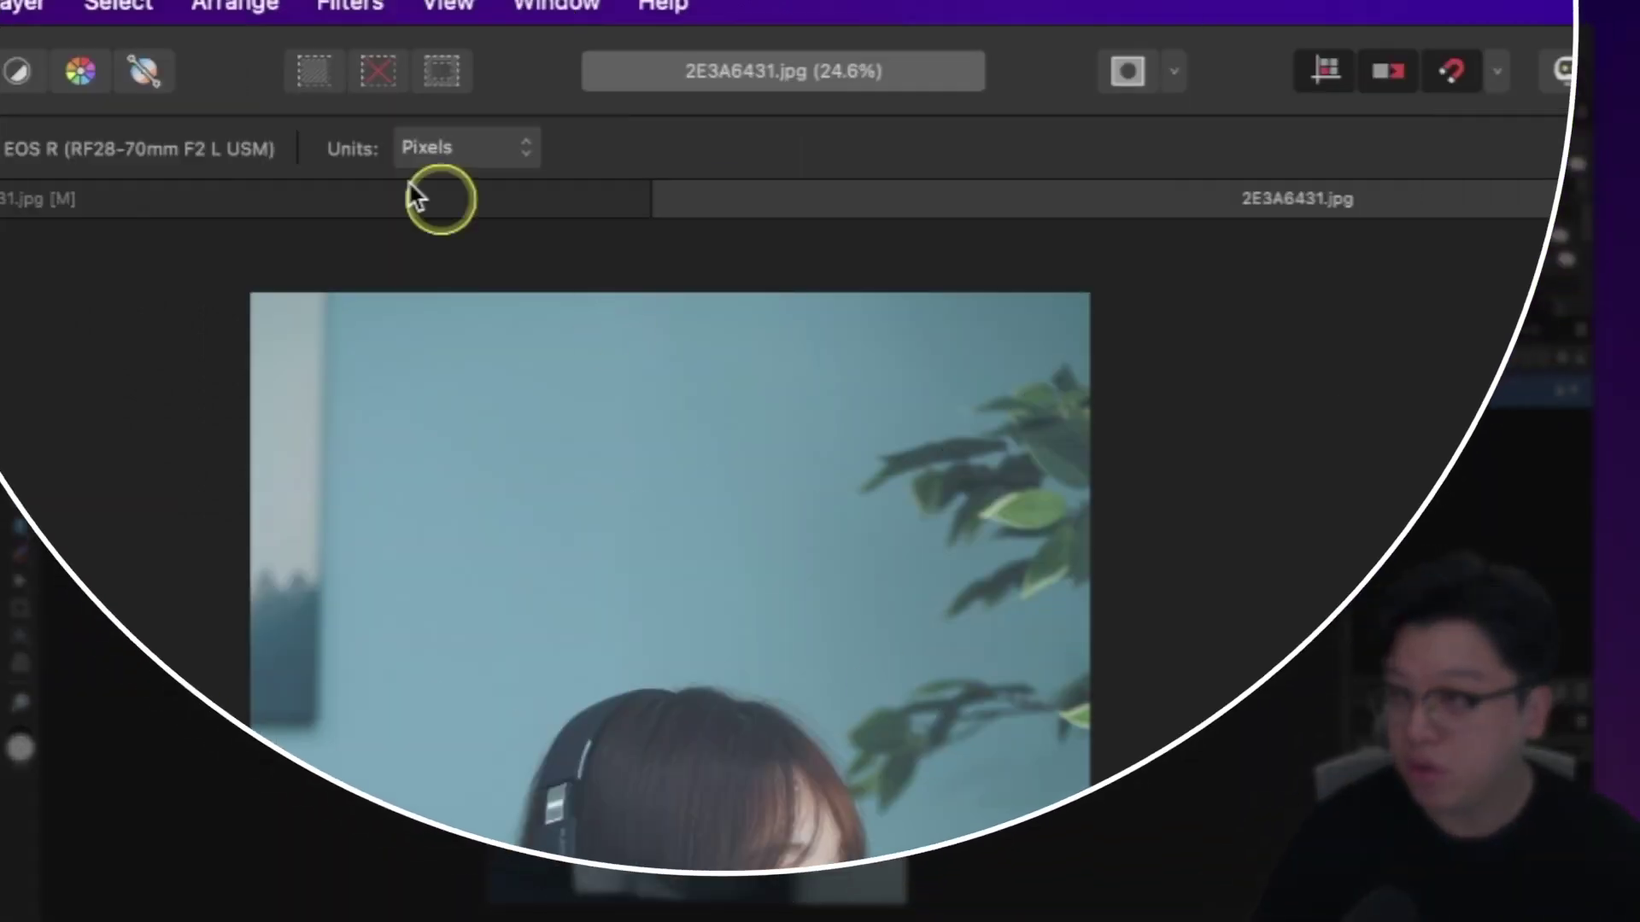
Step: Bring up Filters > Plugins > Dehancer for the headphones portrait
left_click(535, 10)
mouse_move(505, 555)
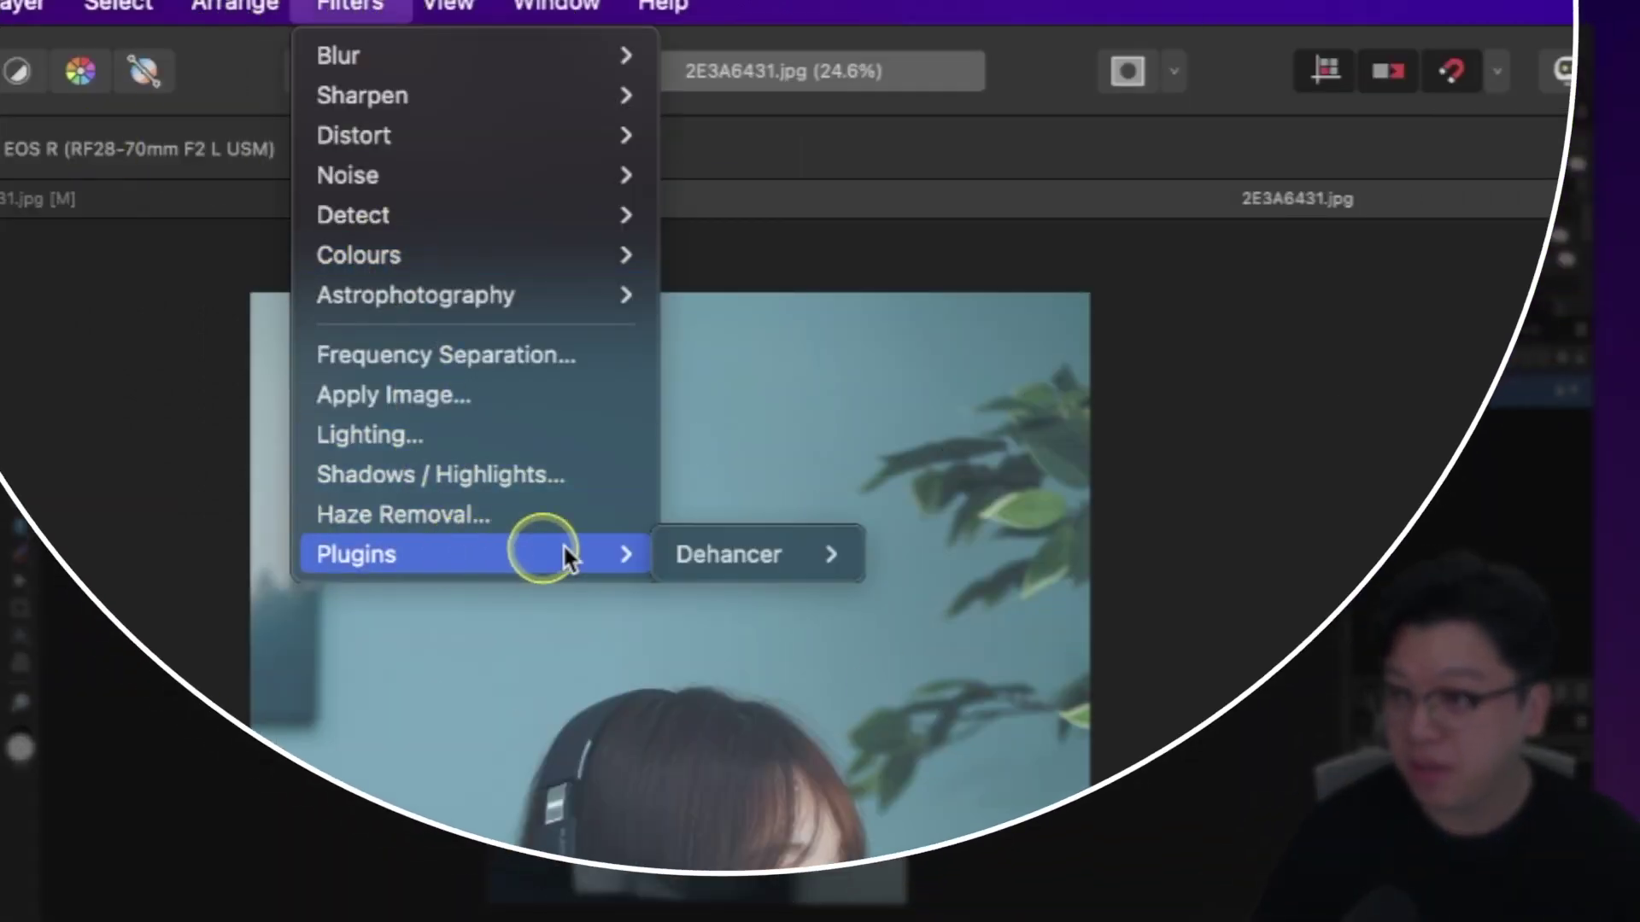
mouse_move(731, 555)
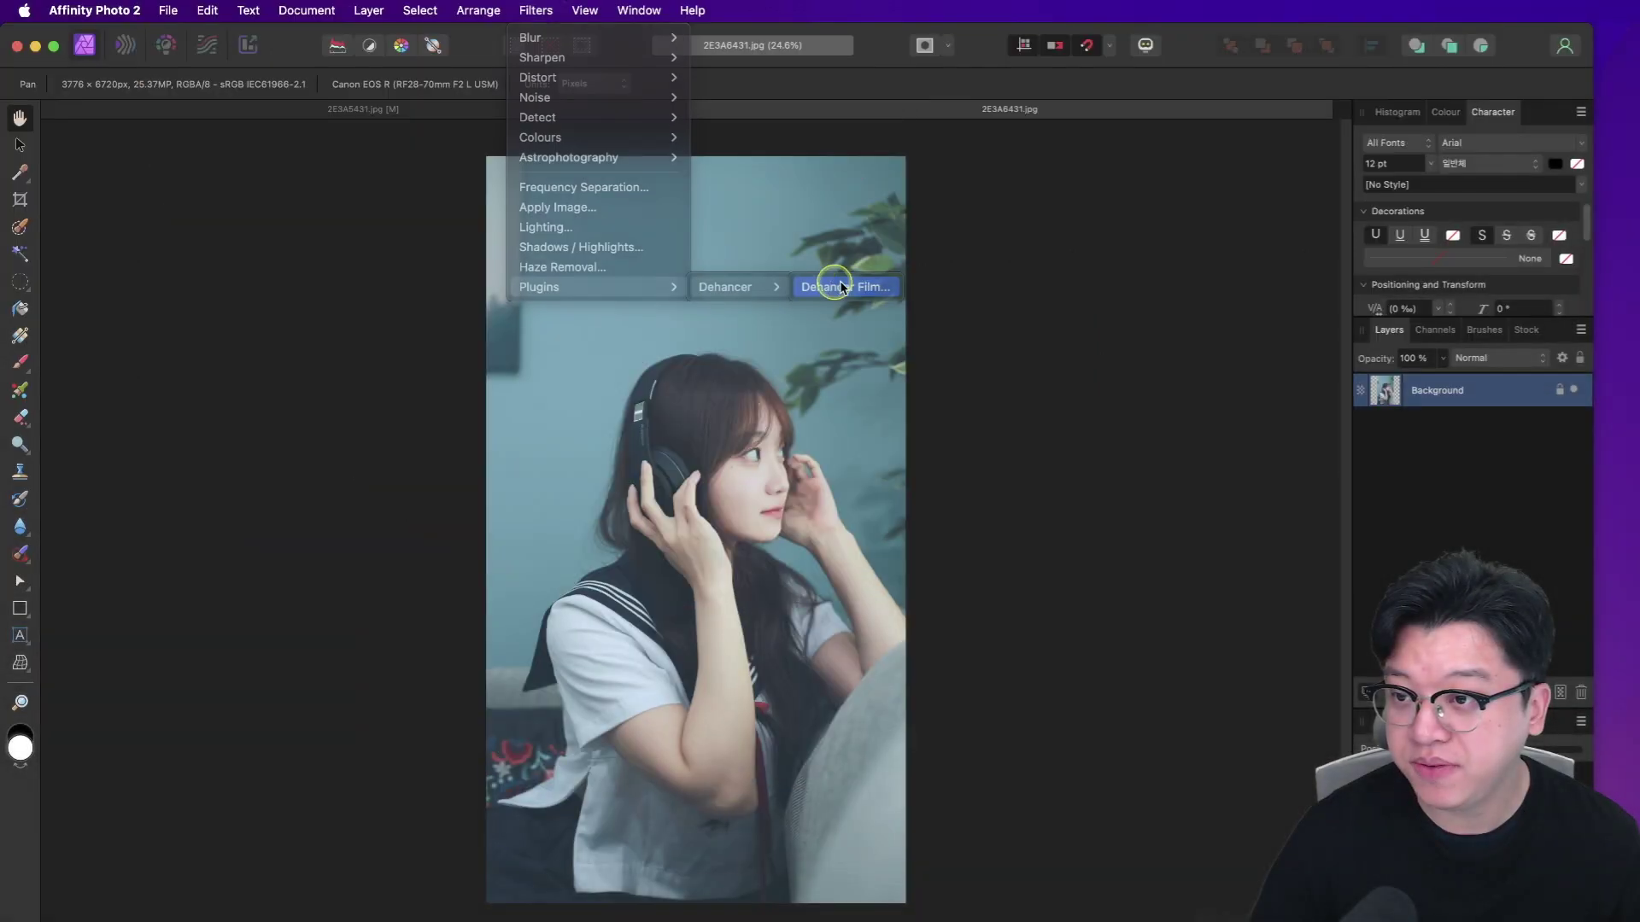
Step: Apply the saved custom Dehancer preset to the headphones portrait with Film Grain turned off
left_click(957, 555)
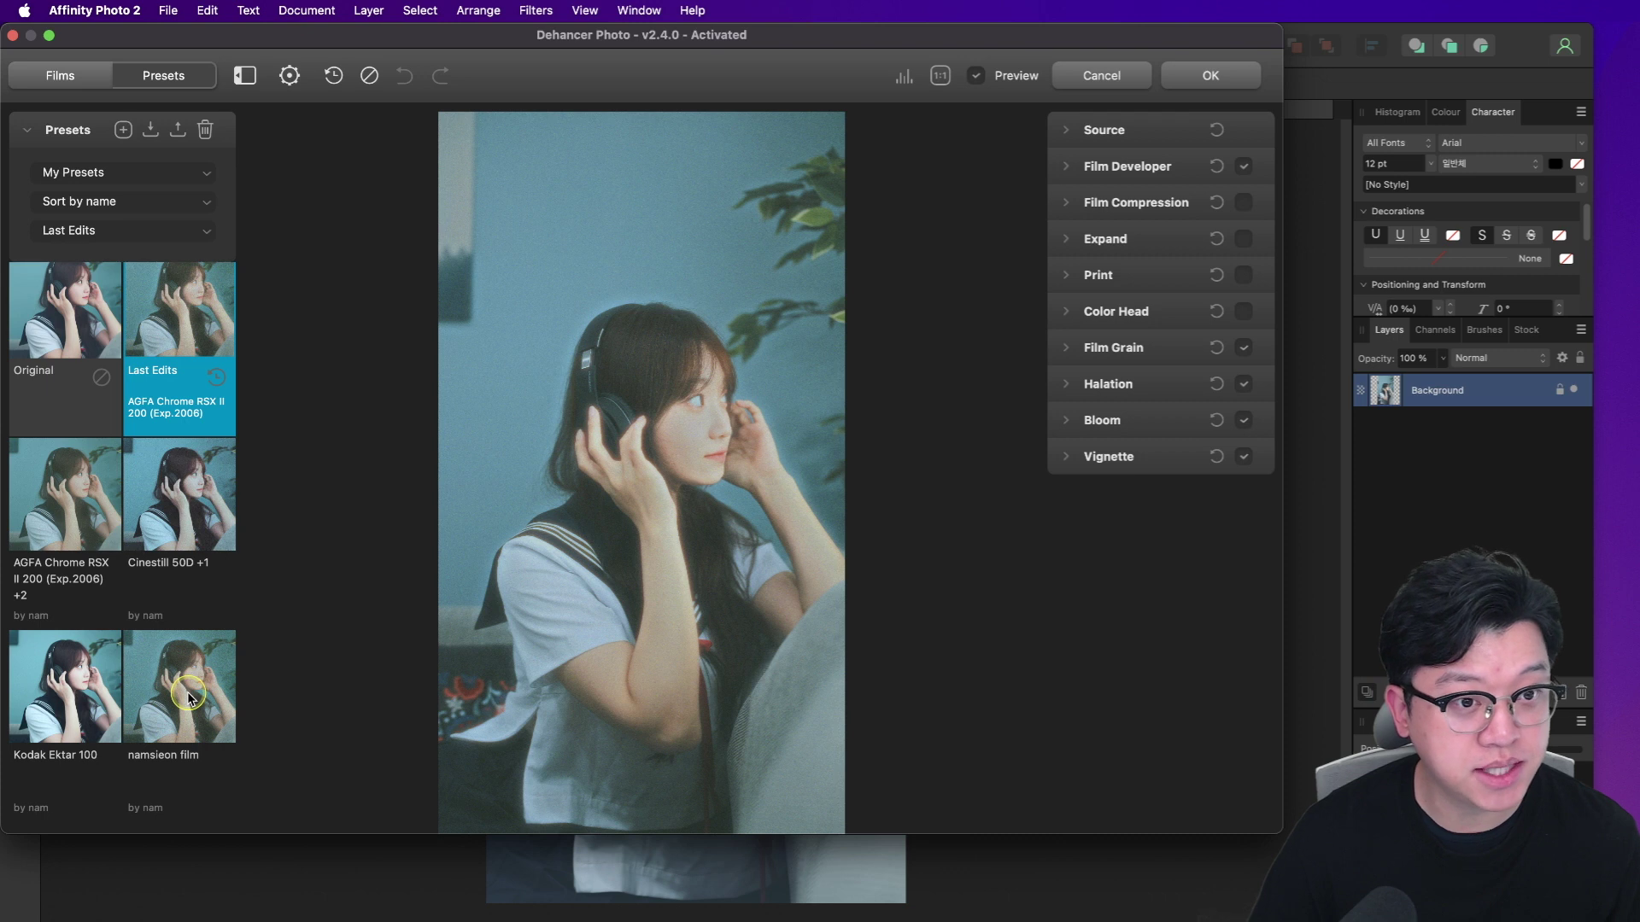
left_click(190, 699)
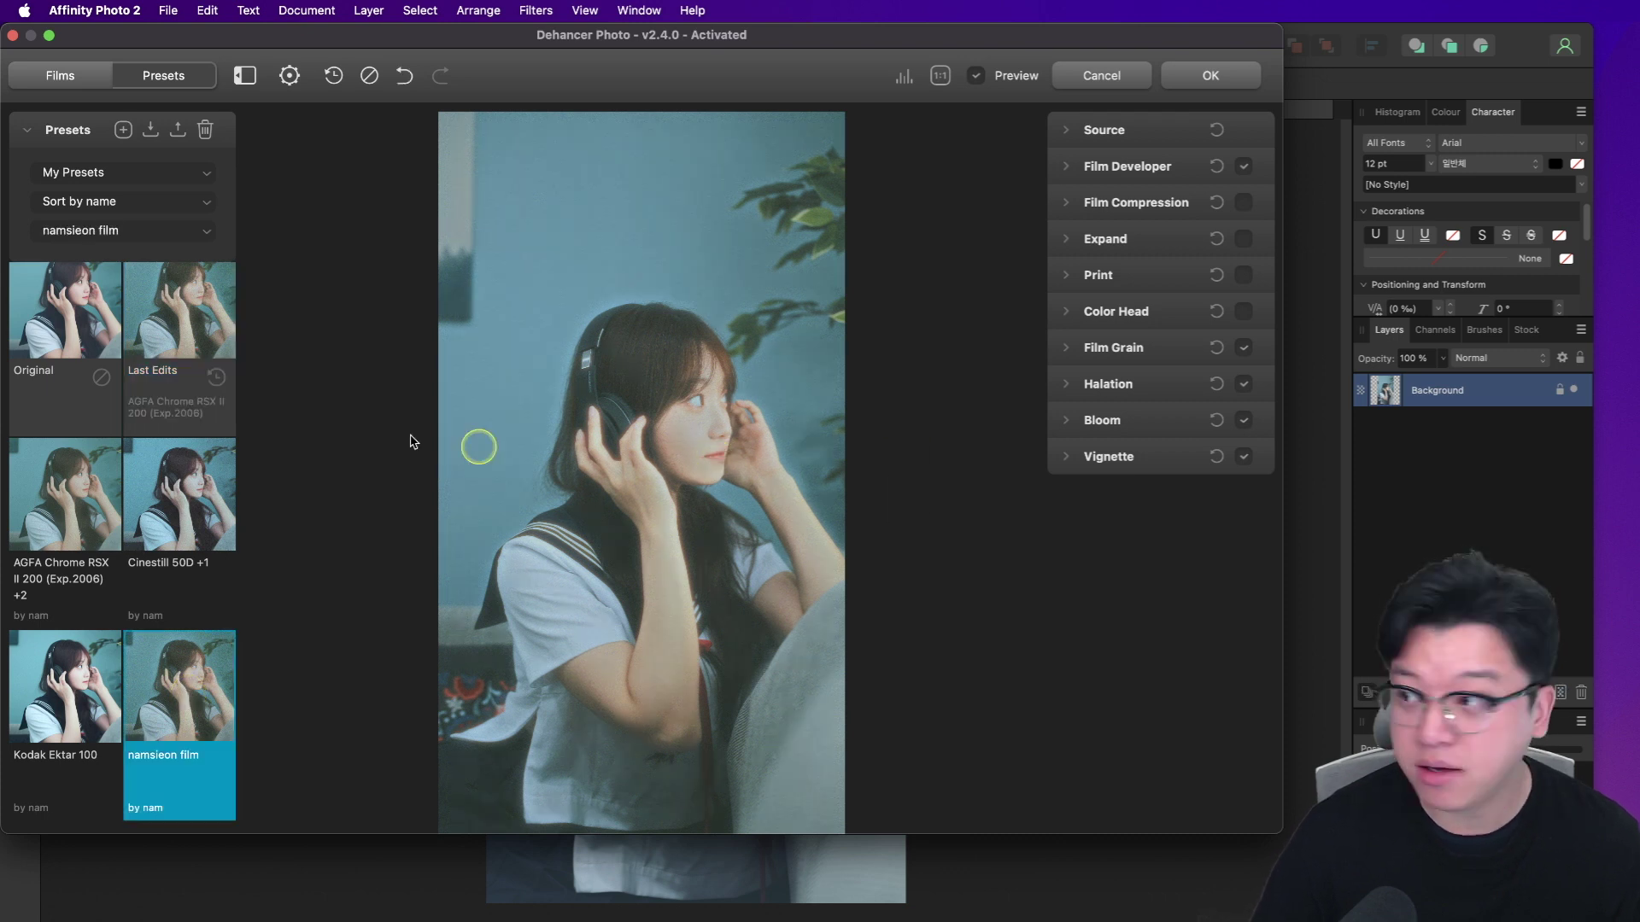
left_click(1210, 76)
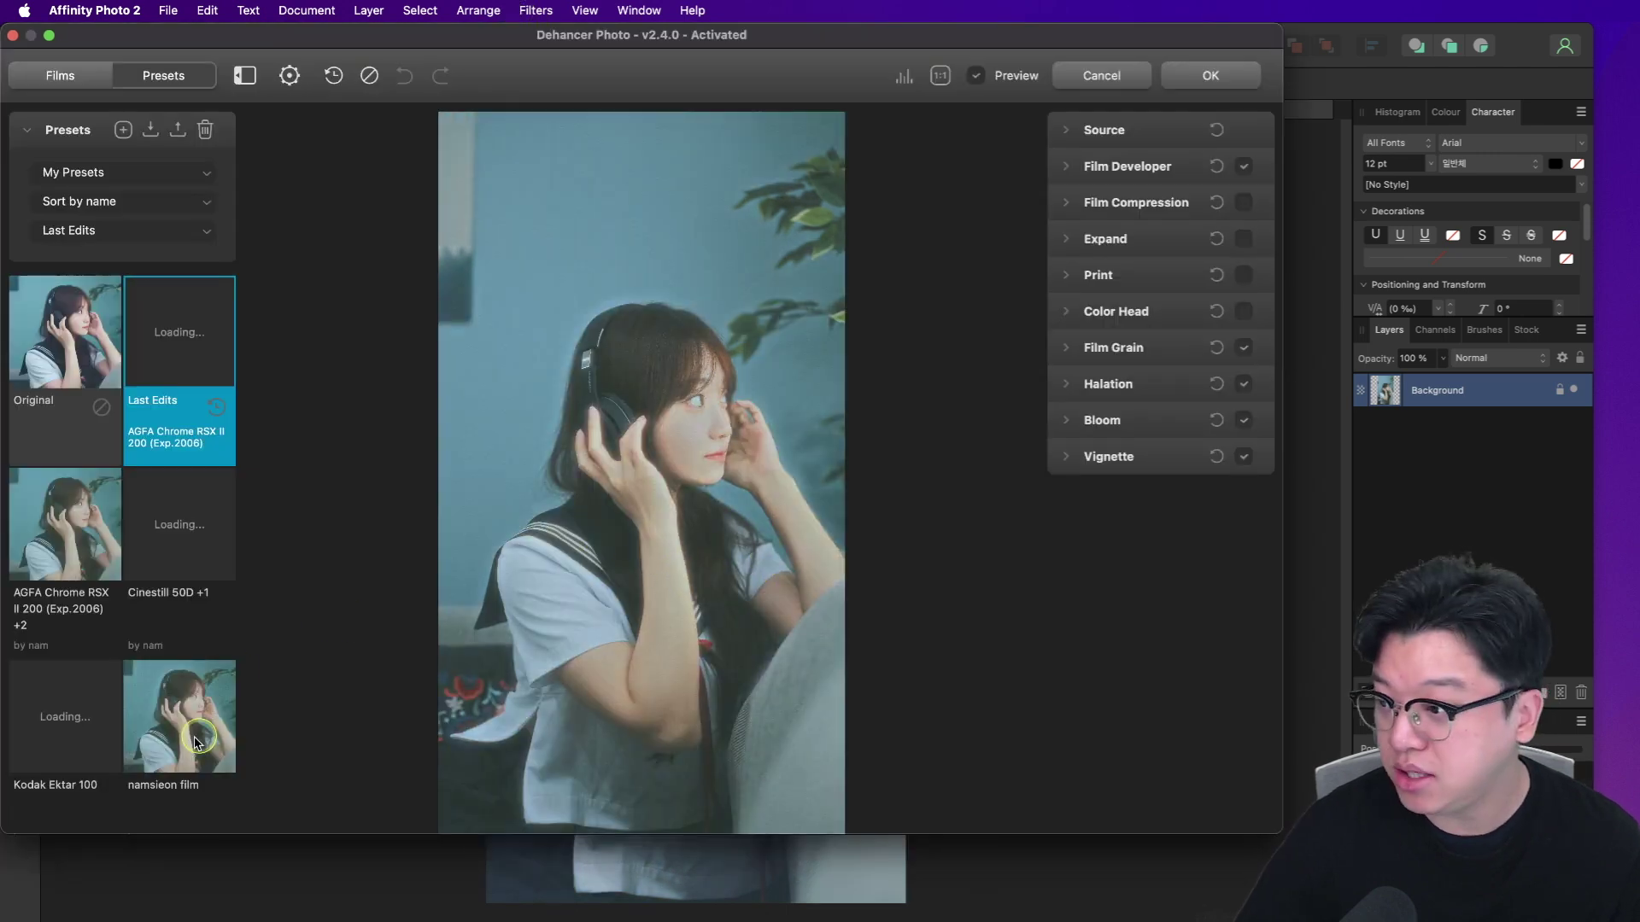
left_click(205, 692)
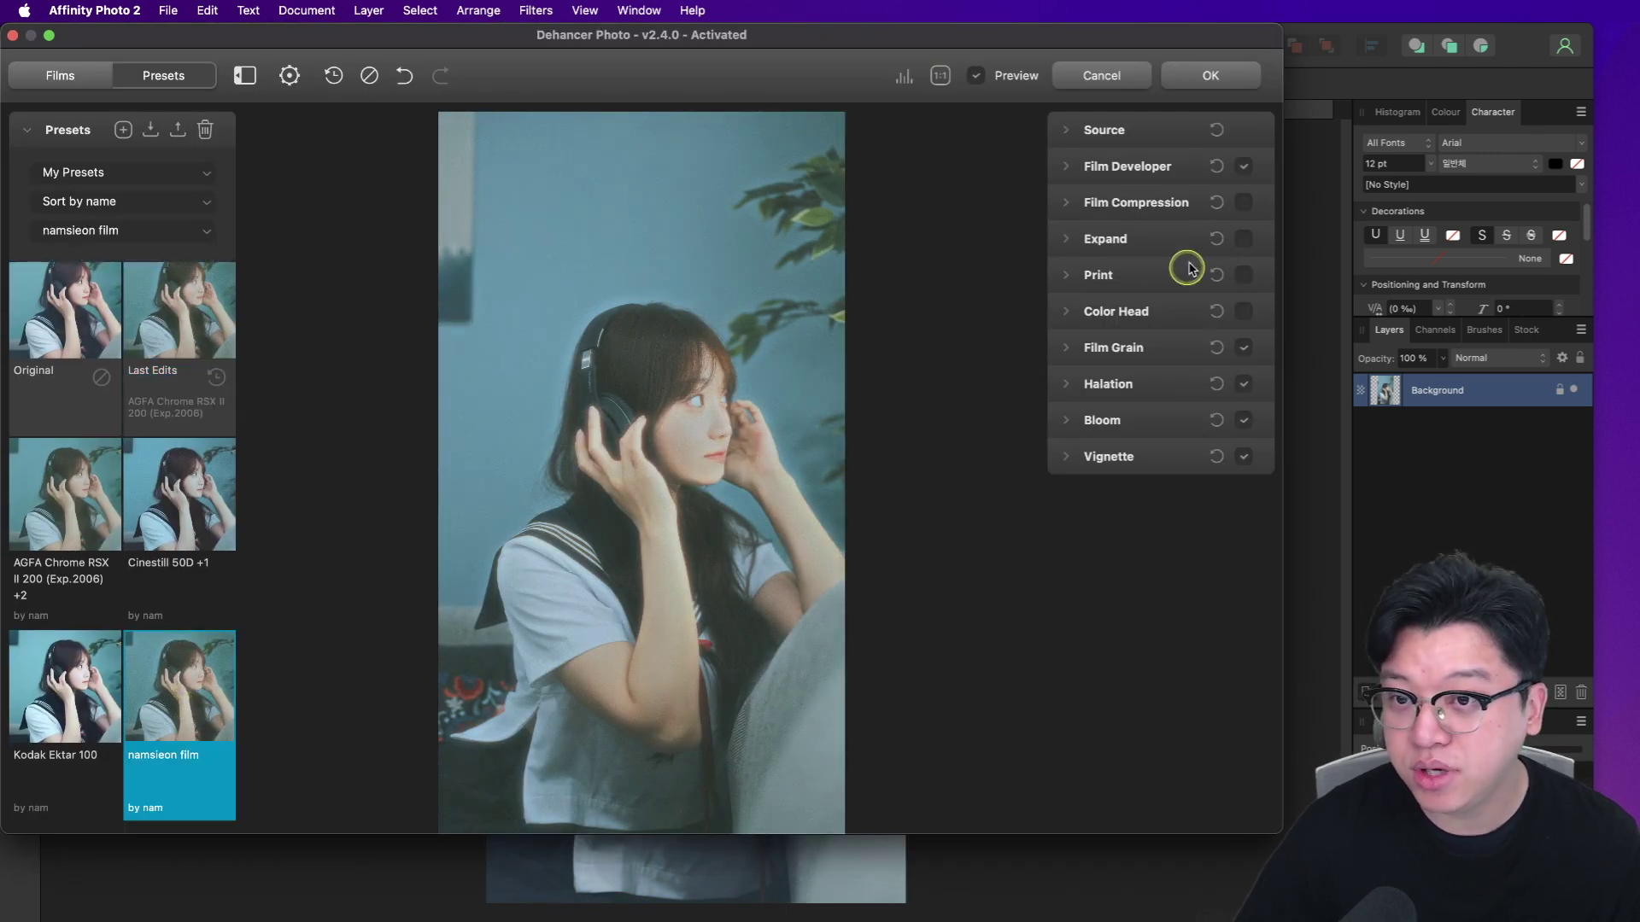
left_click(1060, 349)
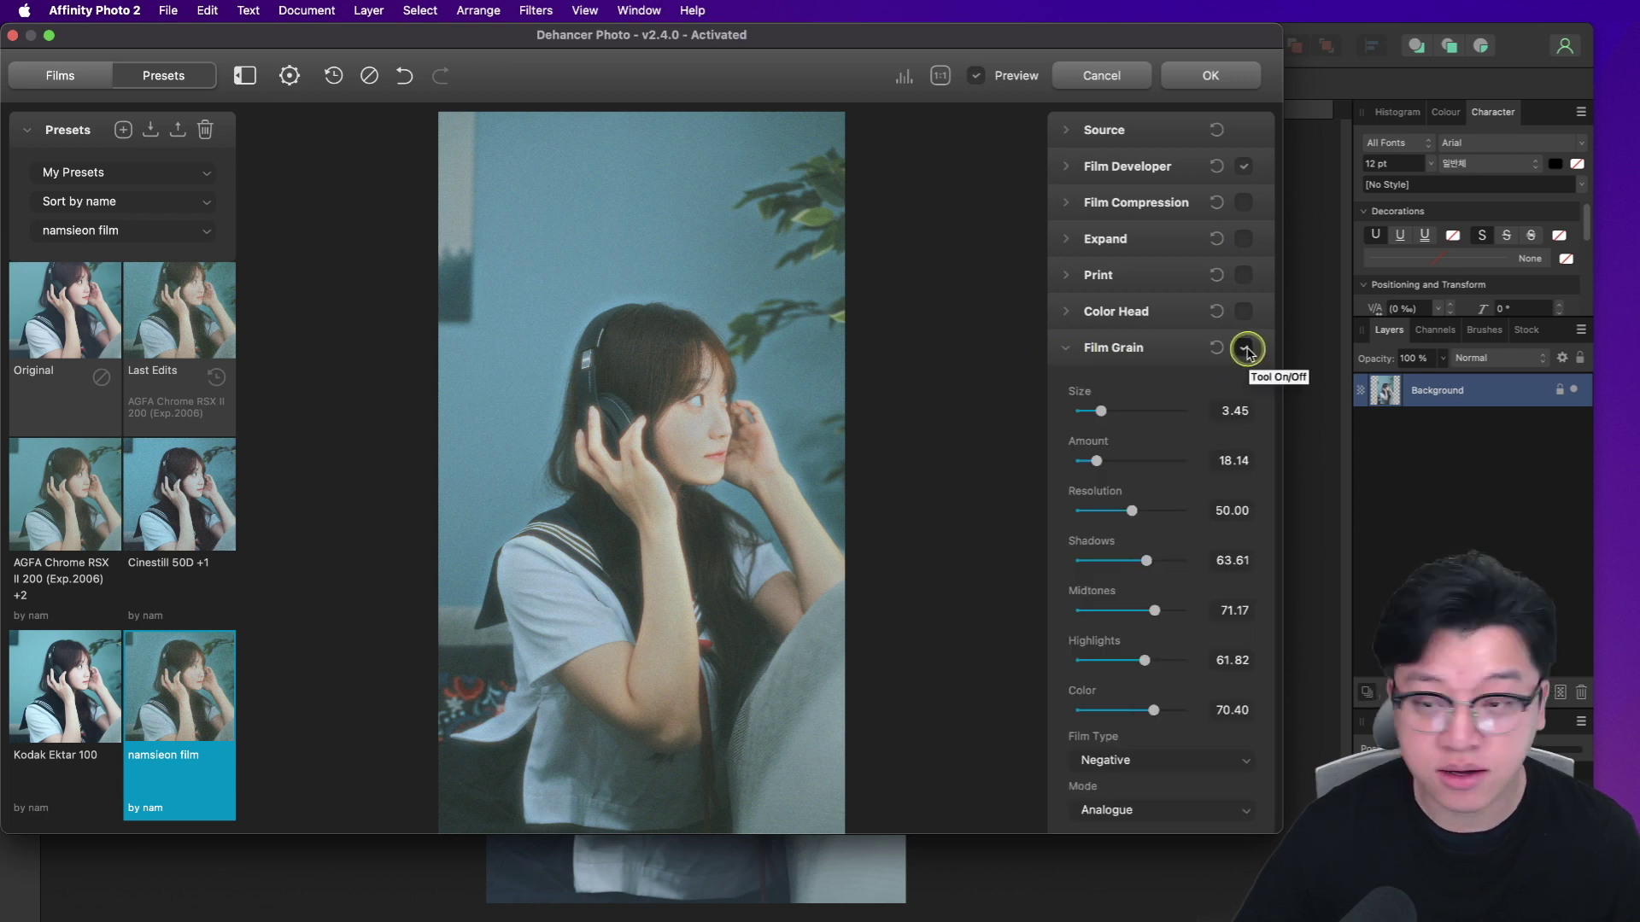
left_click(1246, 348)
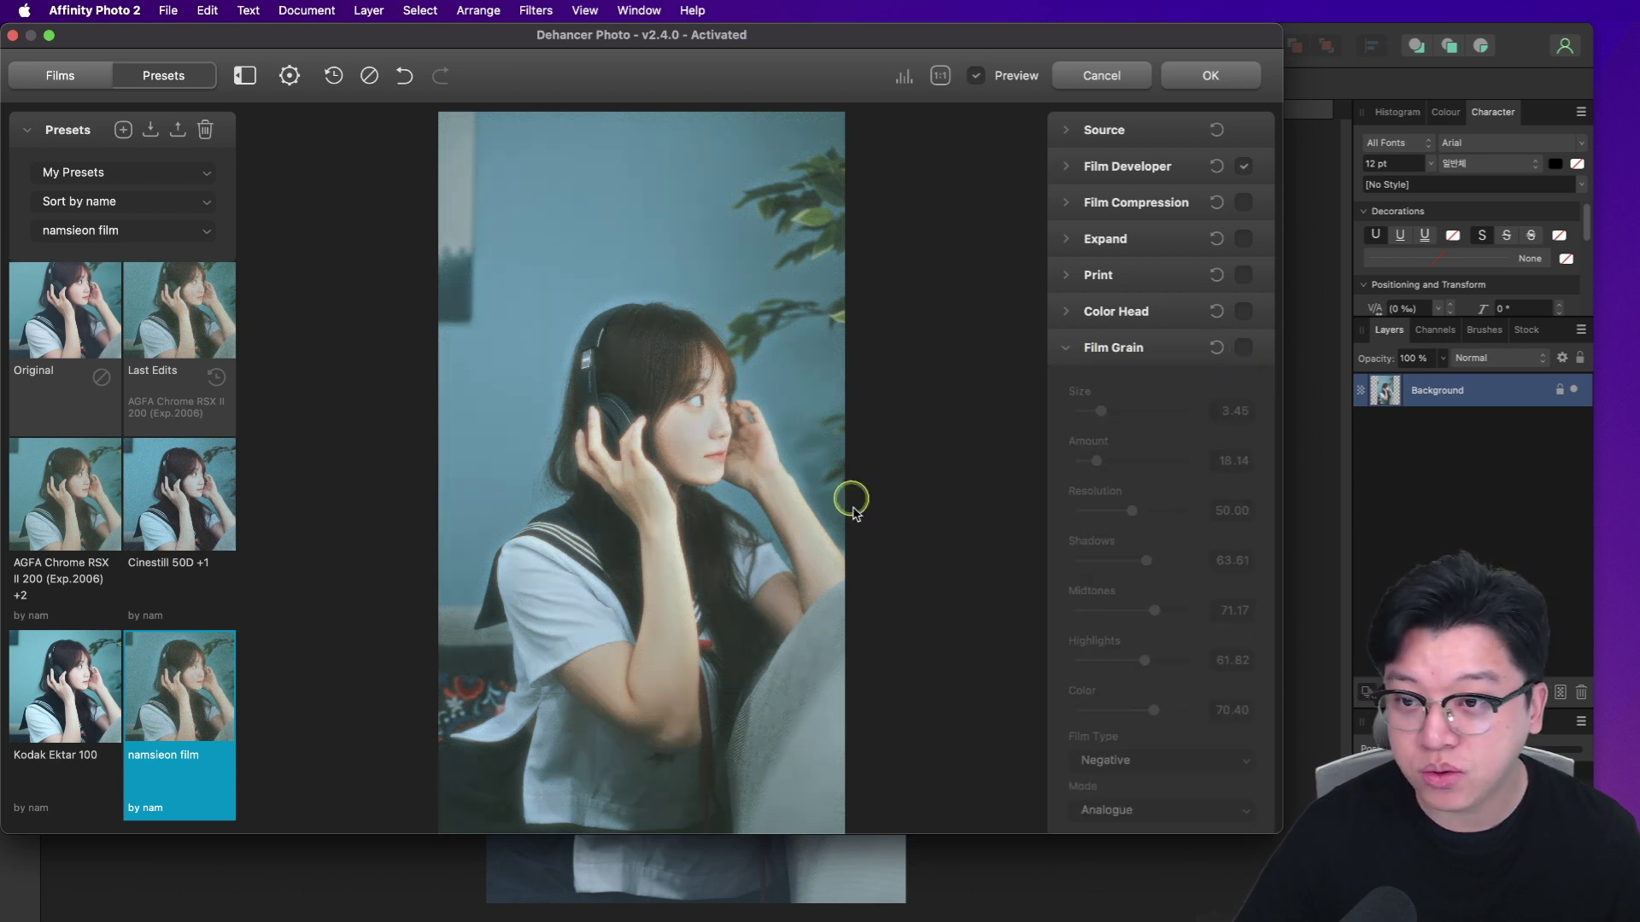
left_click(1213, 82)
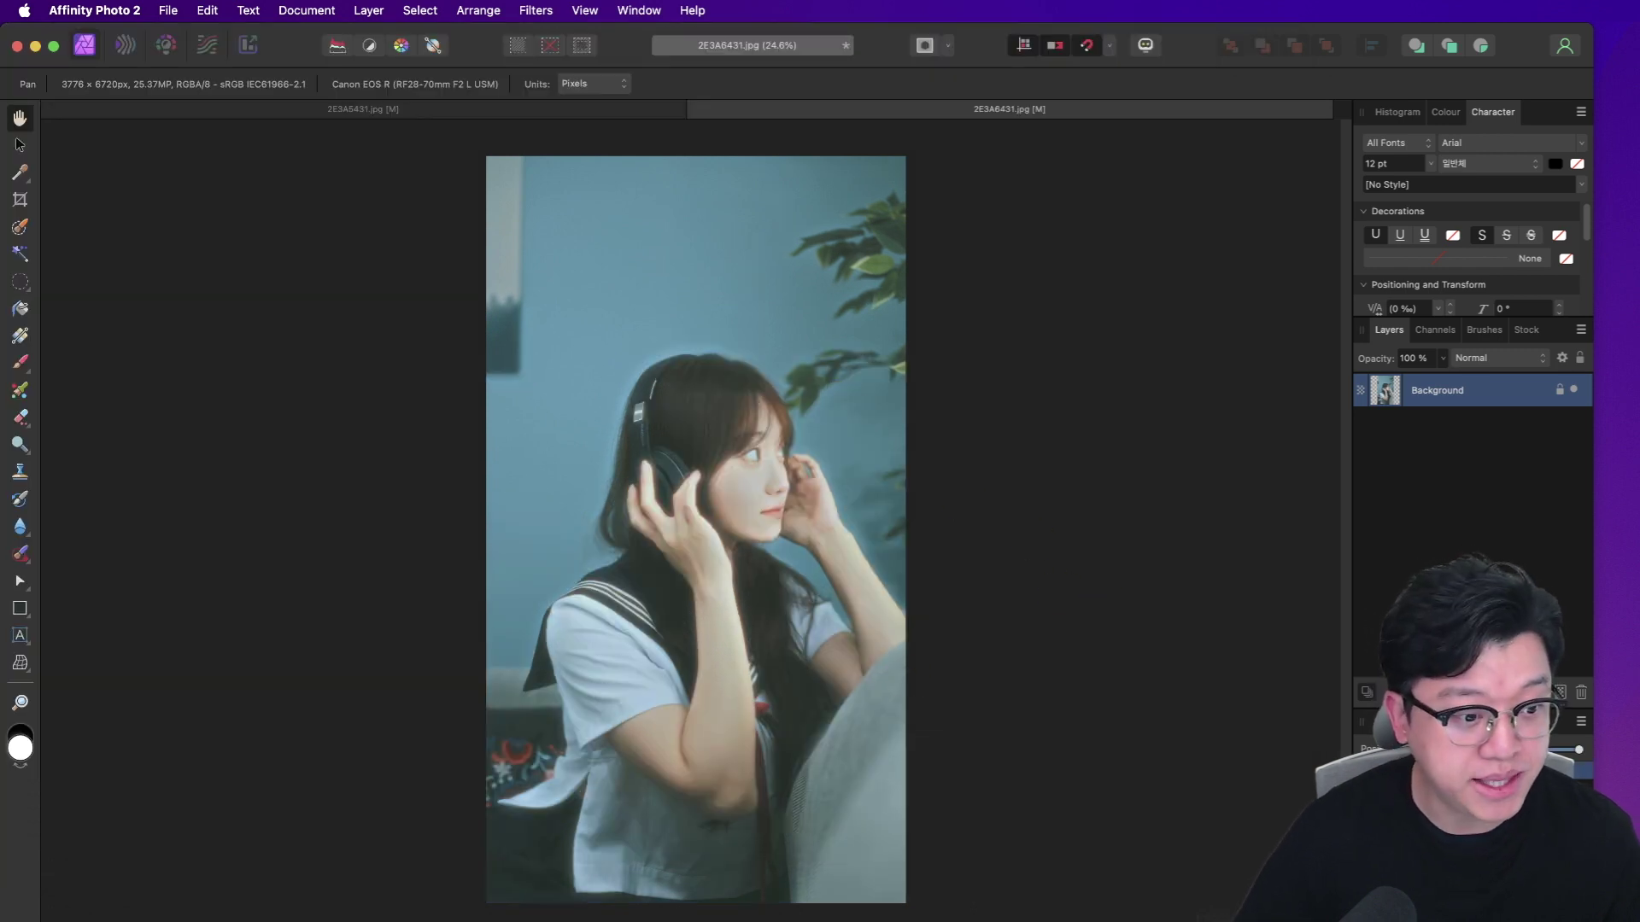
Step: Open the night shot 2E3A6238.jpg from Finder in a new document
key("super+Tab")
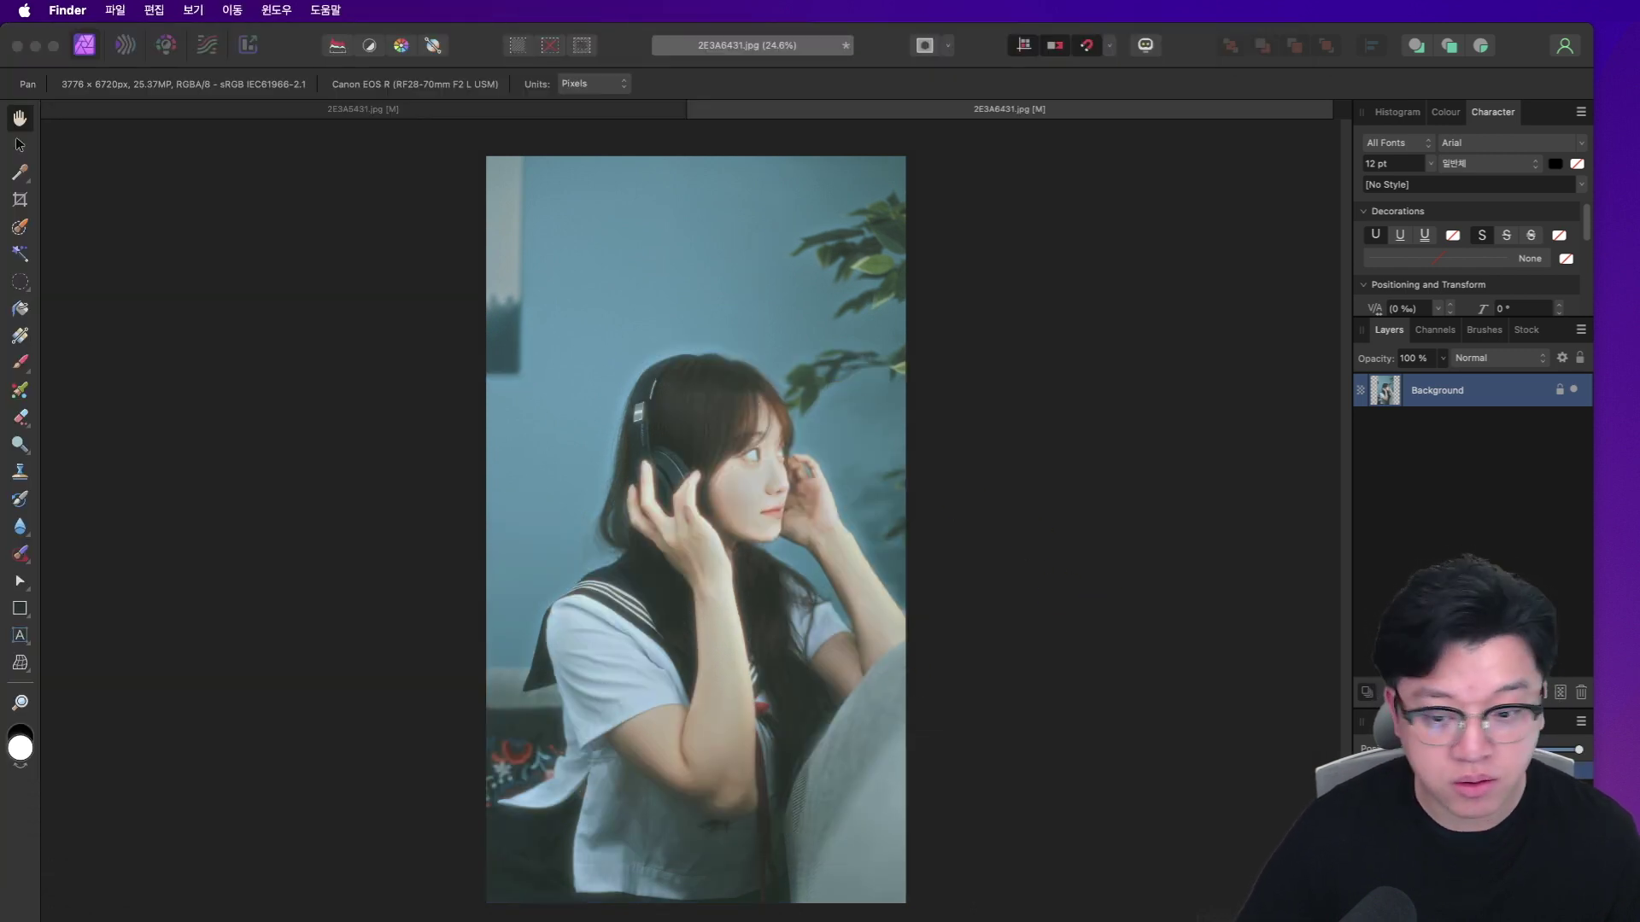
key("super+o")
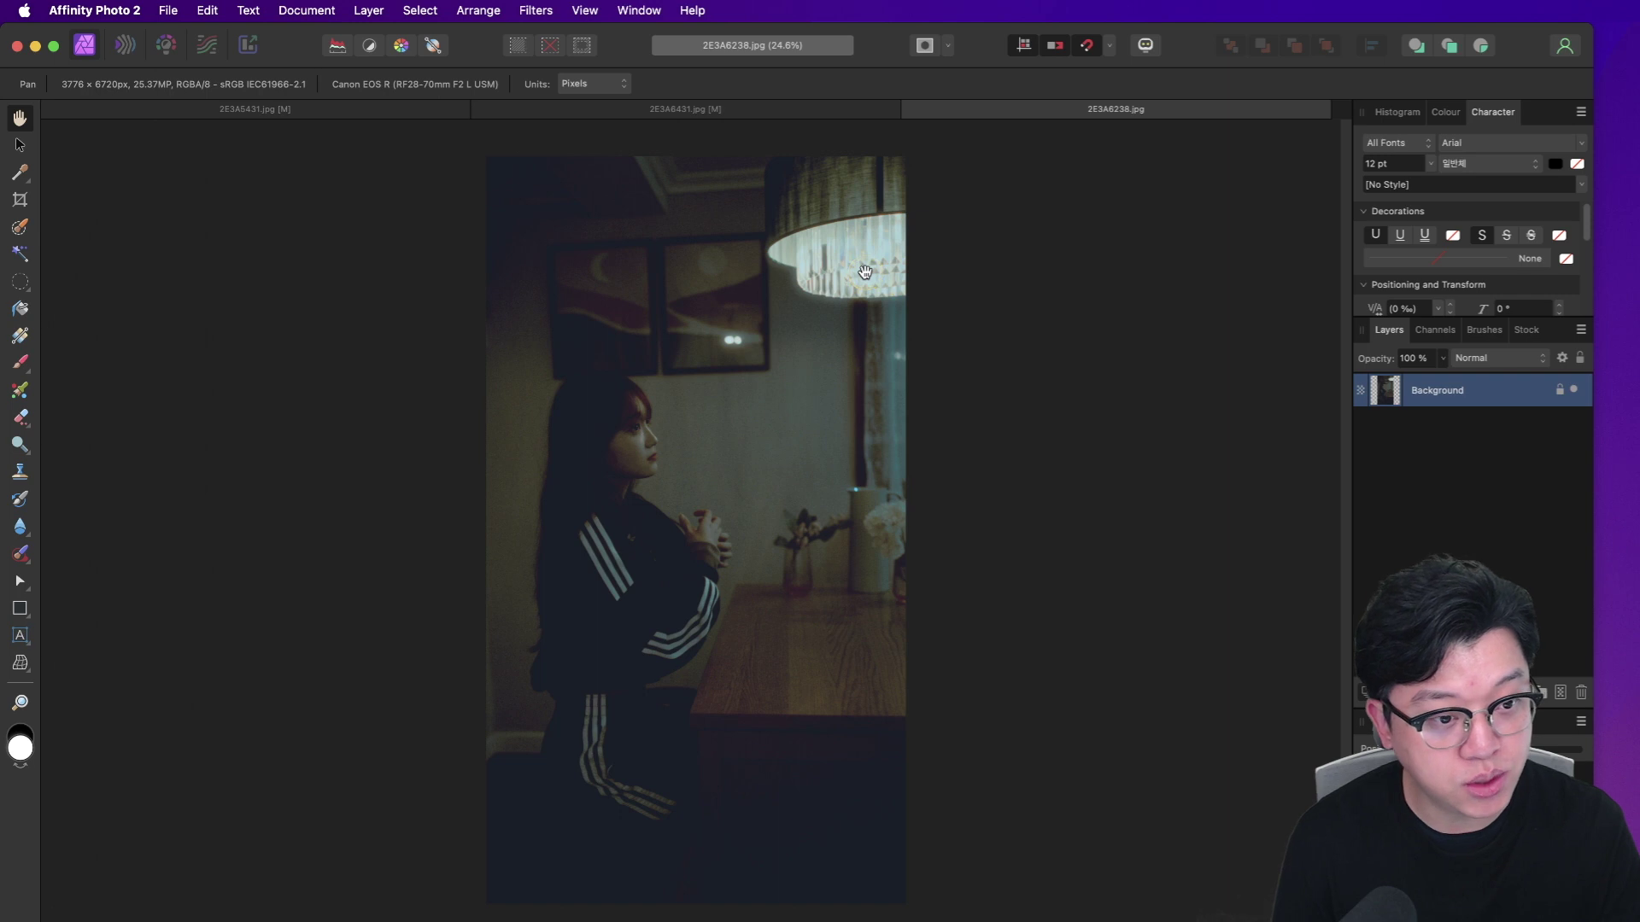
mouse_move(858, 261)
left_mouse_down()
mouse_move(834, 249)
mouse_move(887, 265)
mouse_move(858, 234)
mouse_move(851, 266)
left_mouse_up()
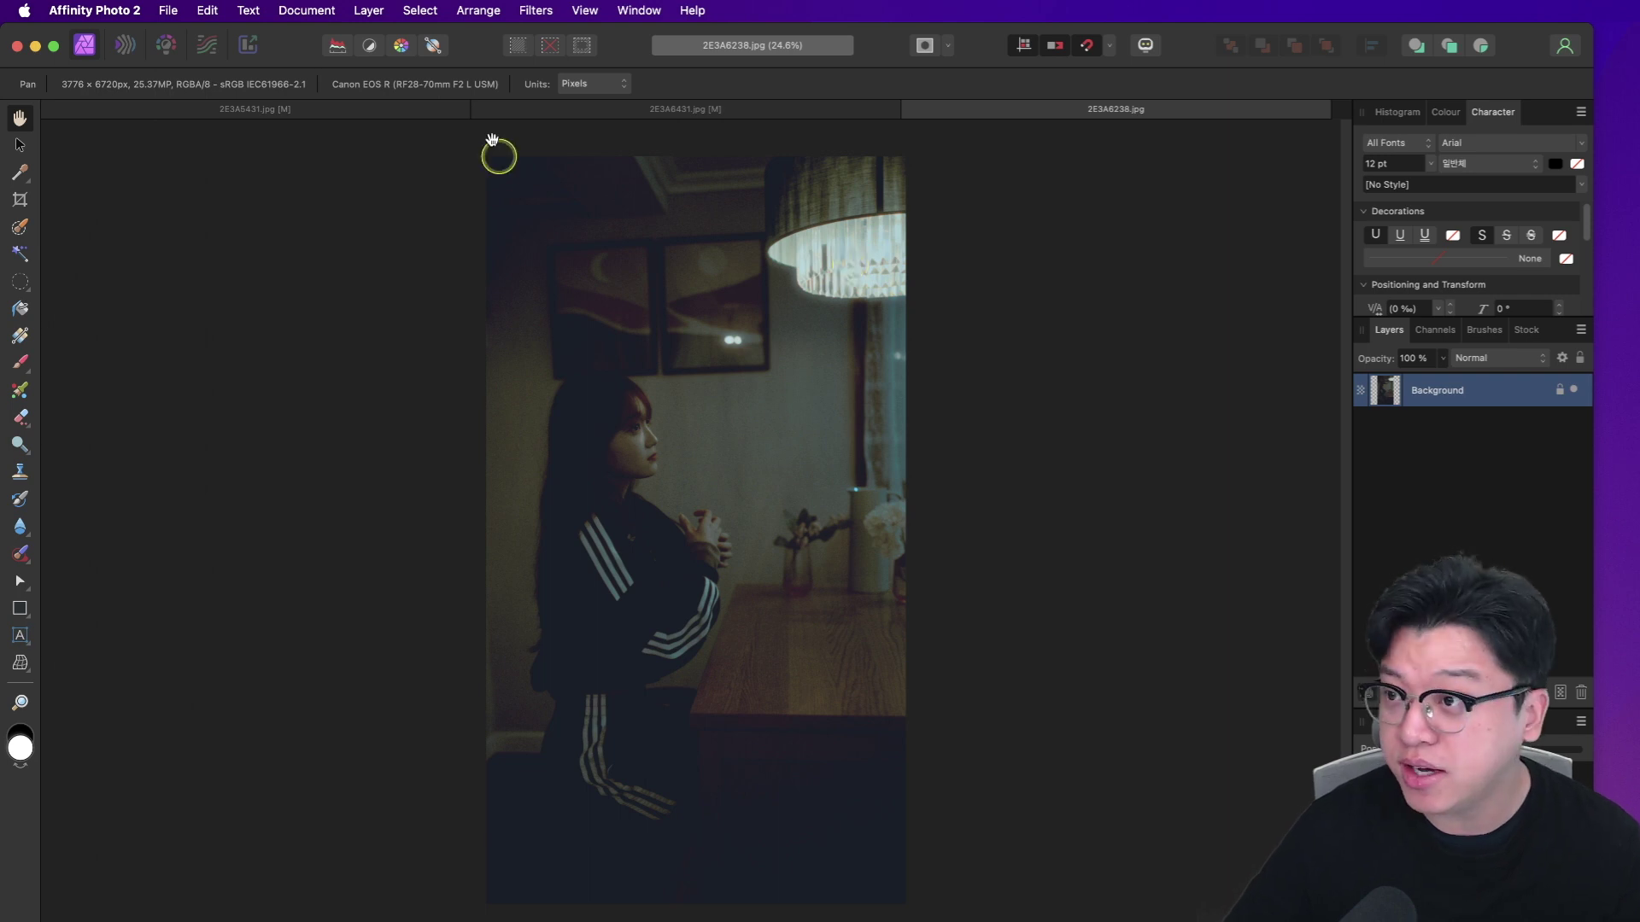
left_click(535, 10)
Step: Apply the namsieon film preset to the night shot, raising halation Local Diffusion to about 68.70
mouse_move(594, 286)
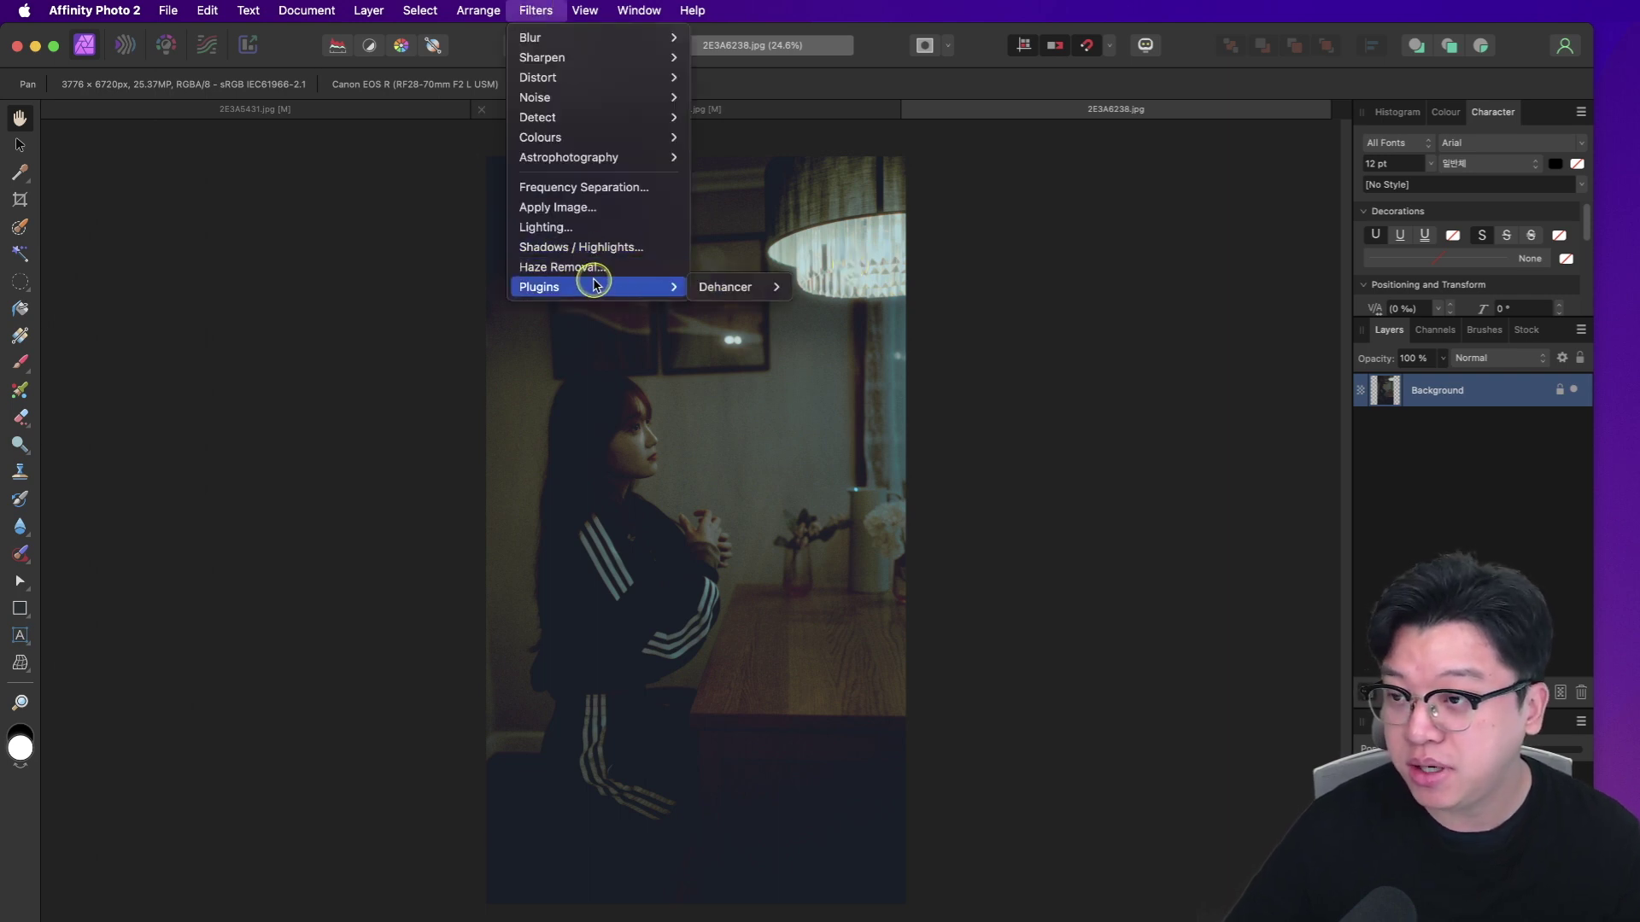
mouse_move(721, 285)
left_click(811, 287)
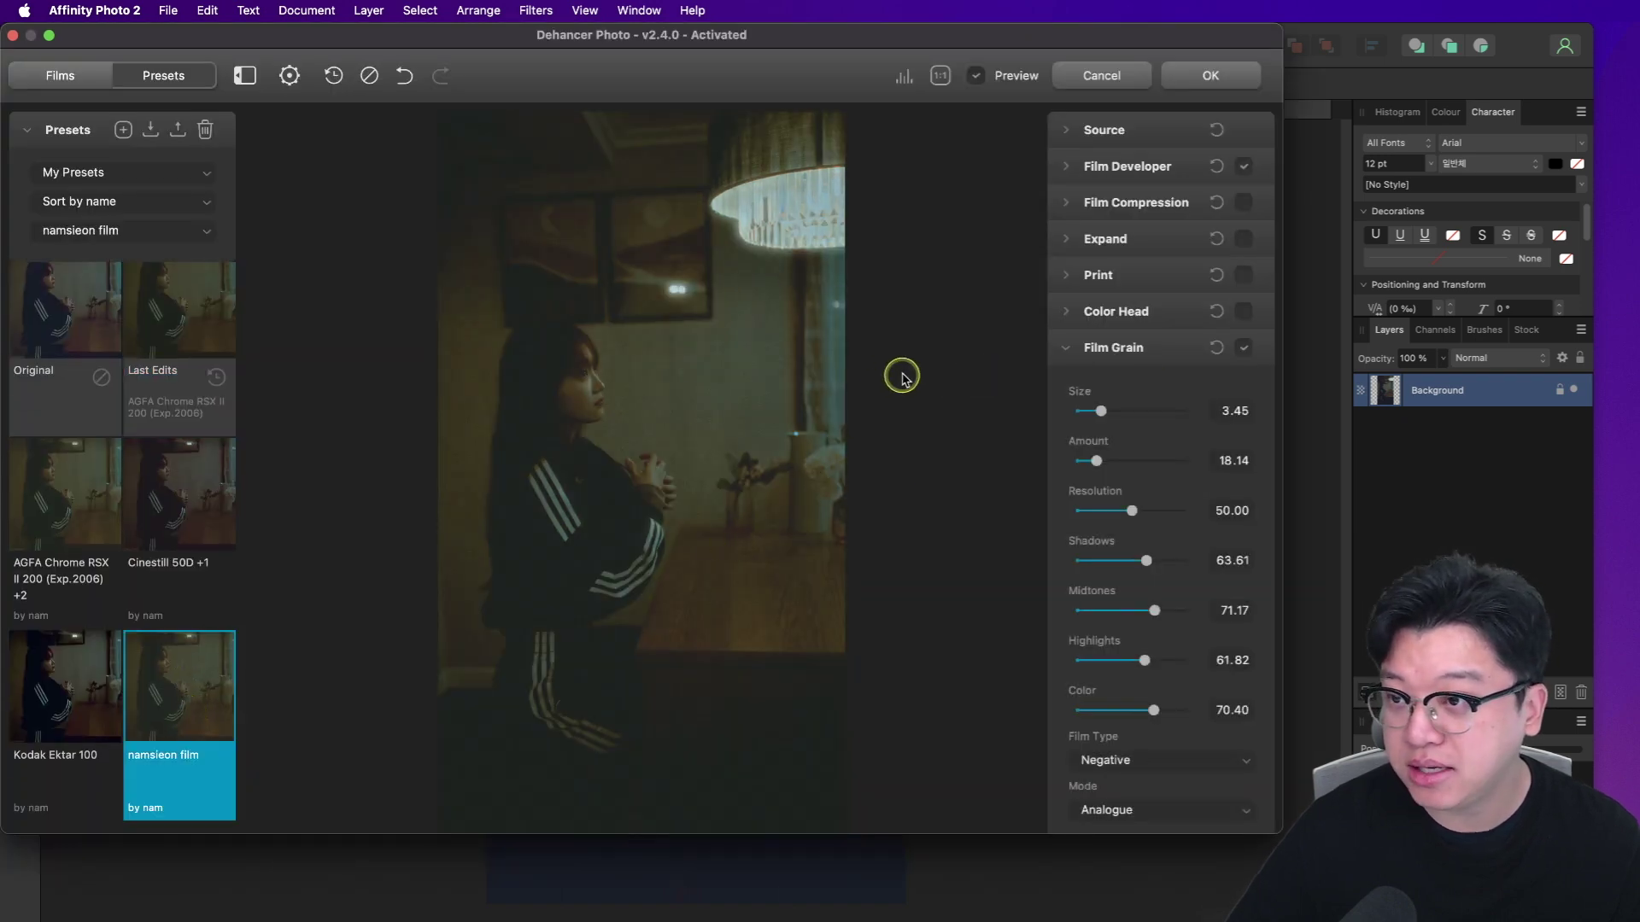
left_click(1068, 348)
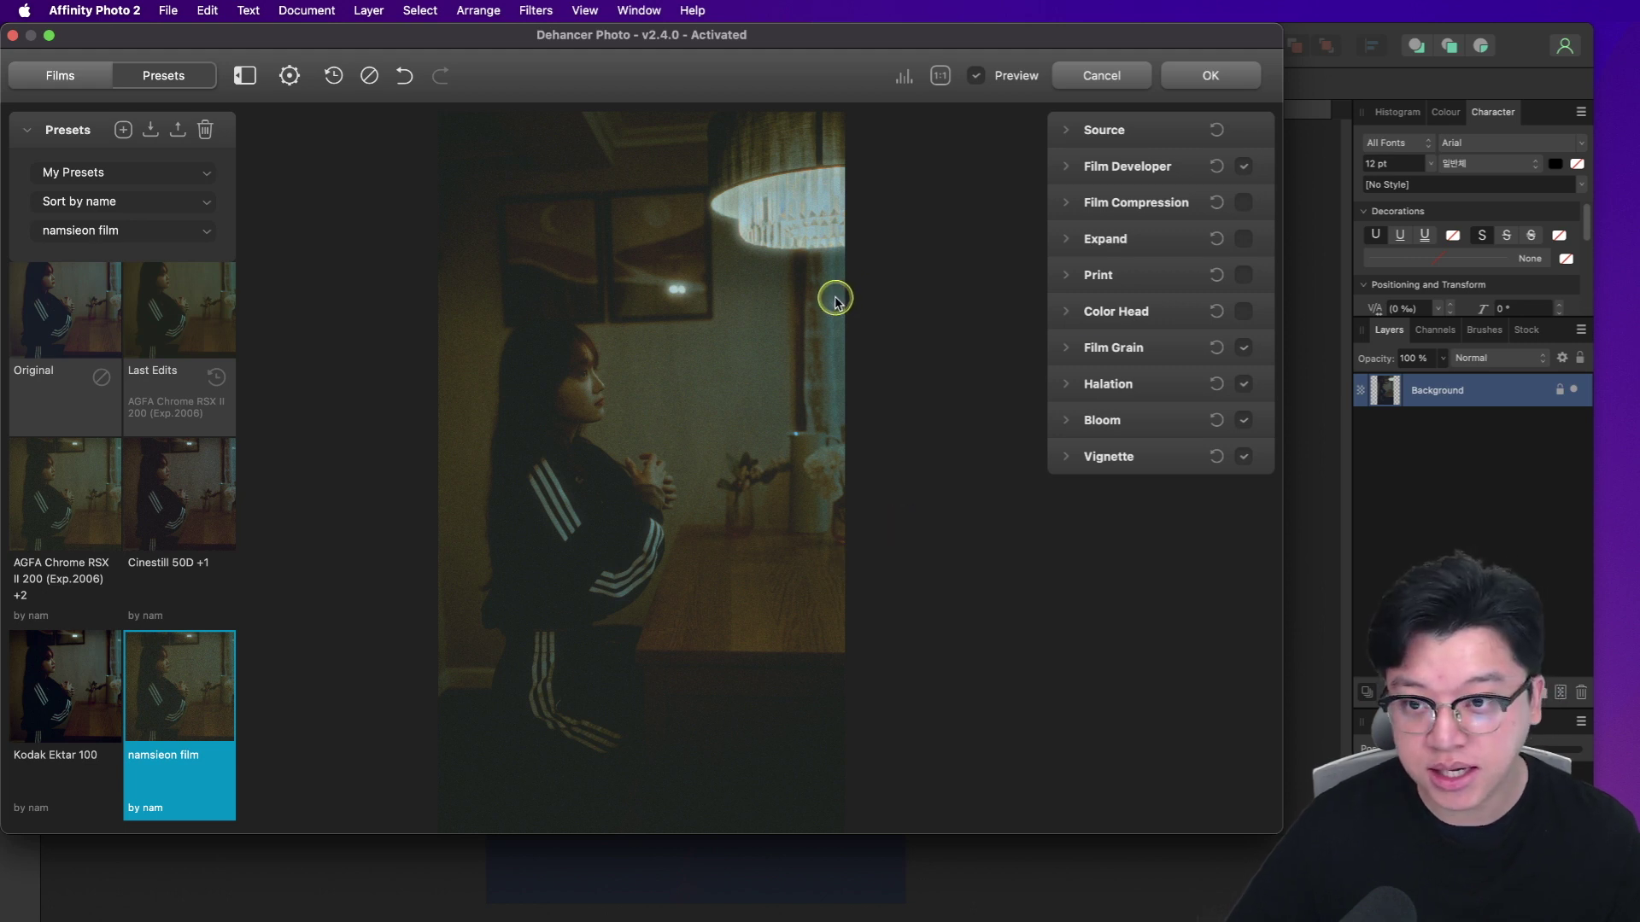
left_click(1064, 380)
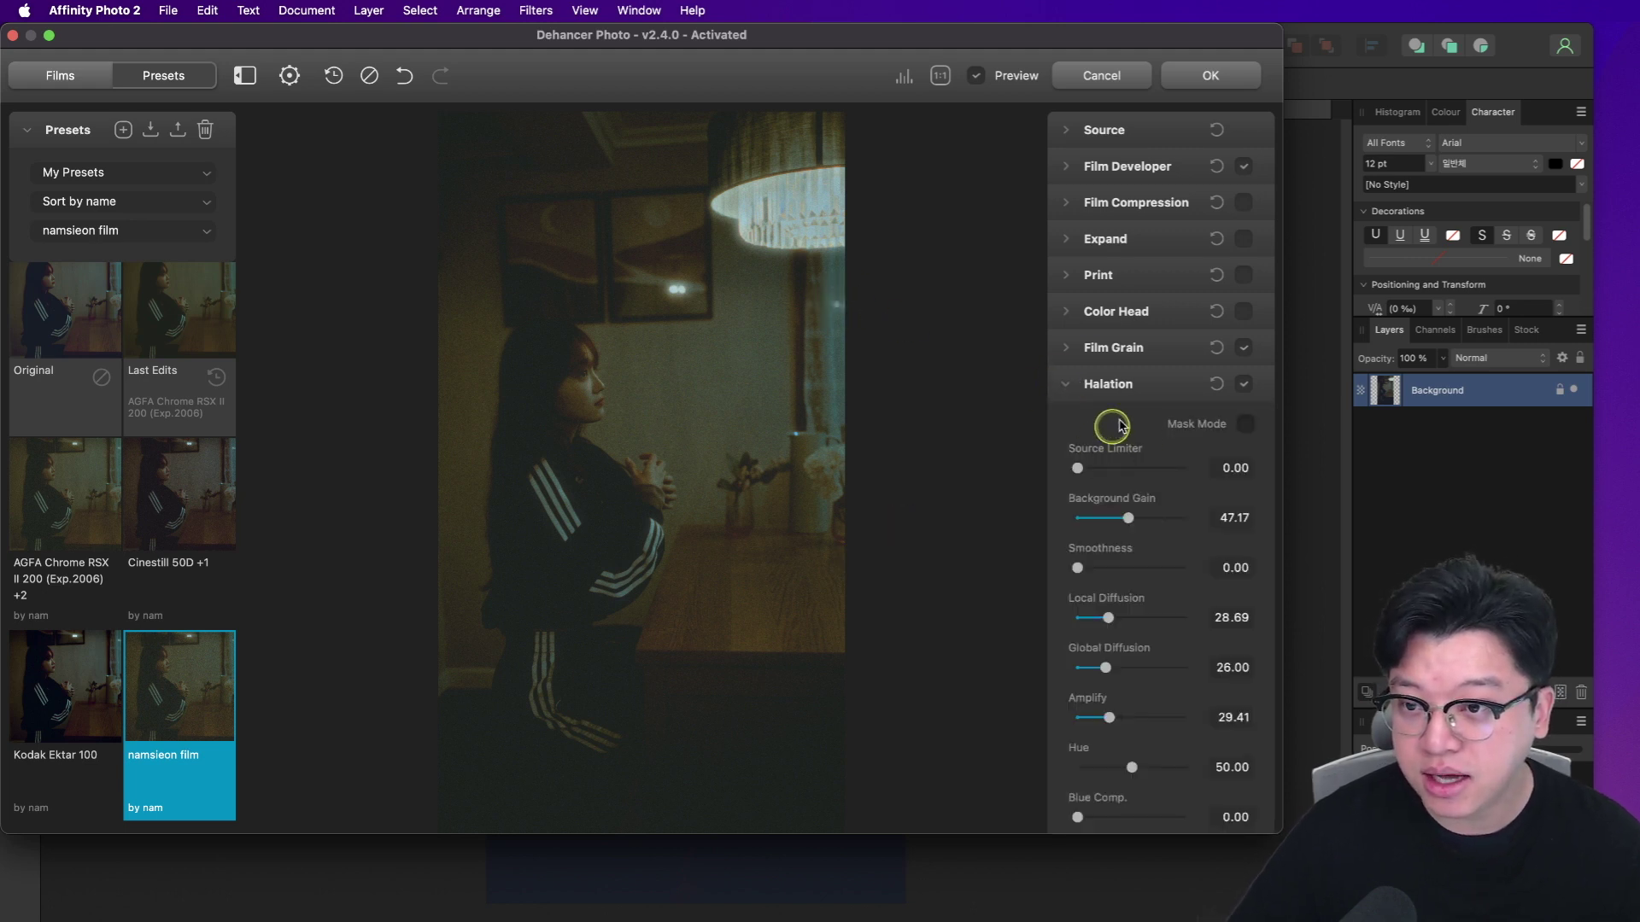
left_click(1247, 424)
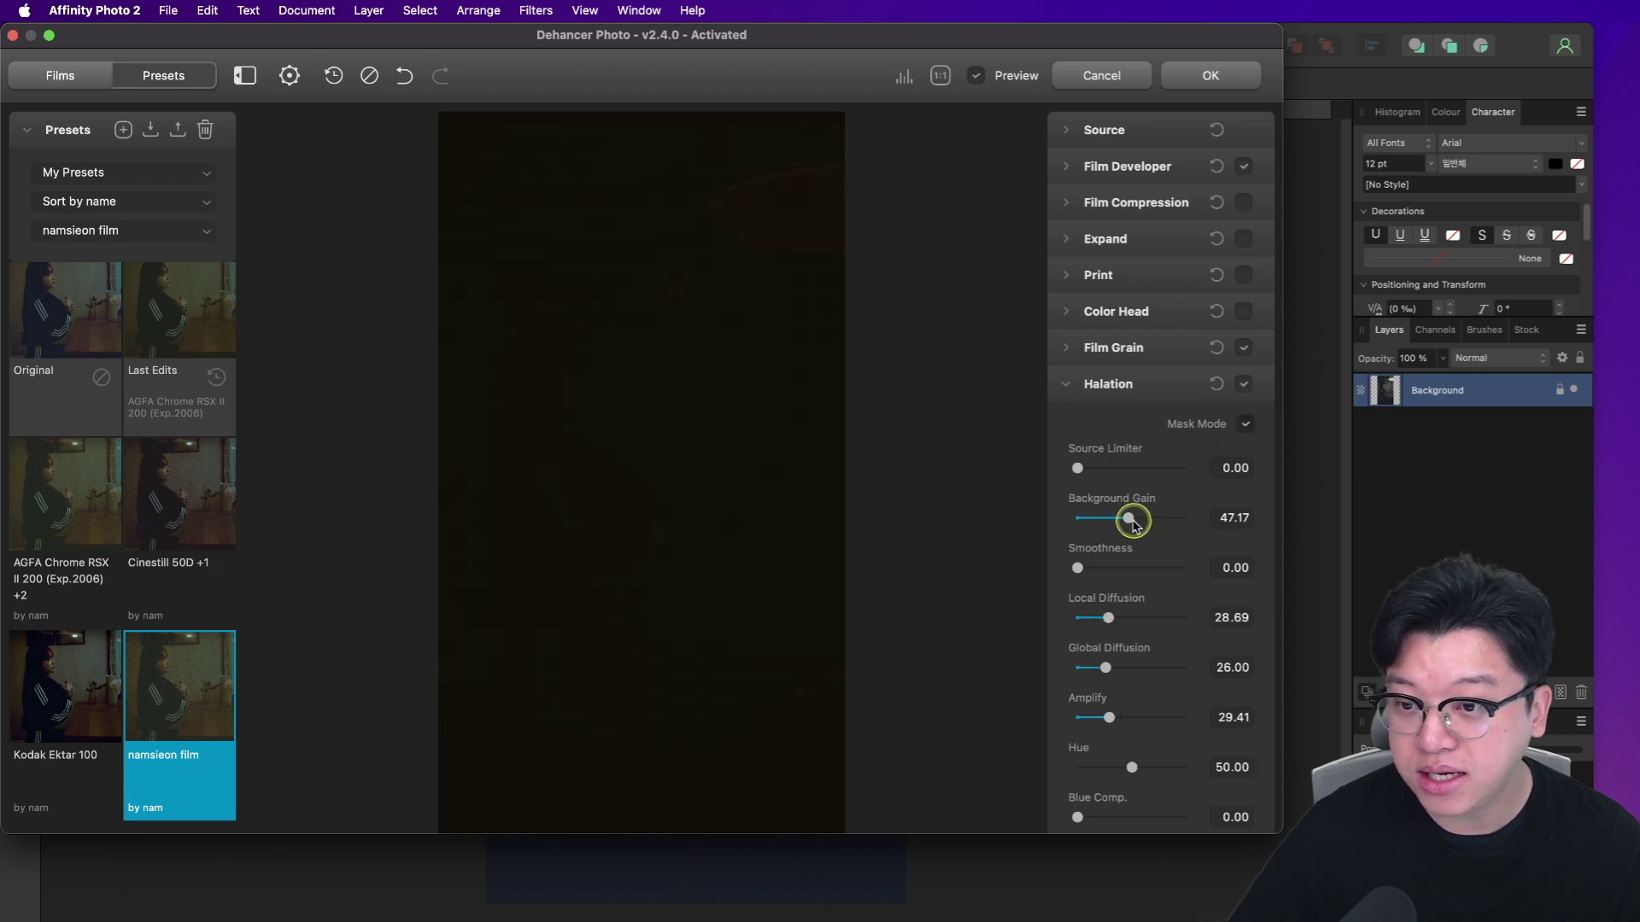
left_click_drag(1108, 618, 1152, 619)
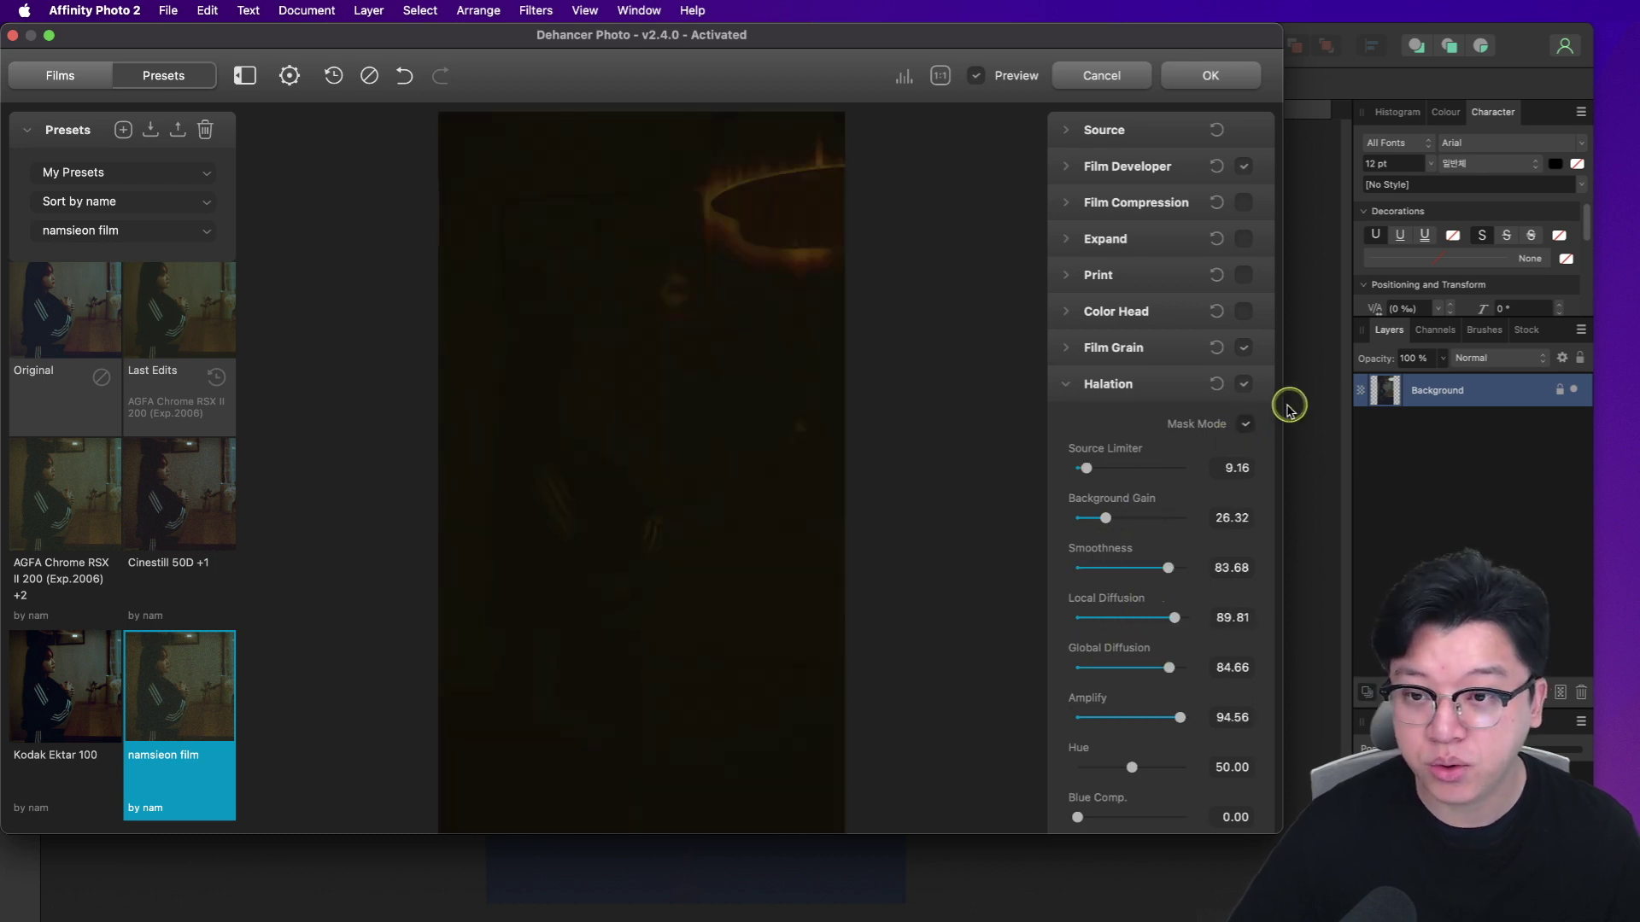
left_click(1247, 425)
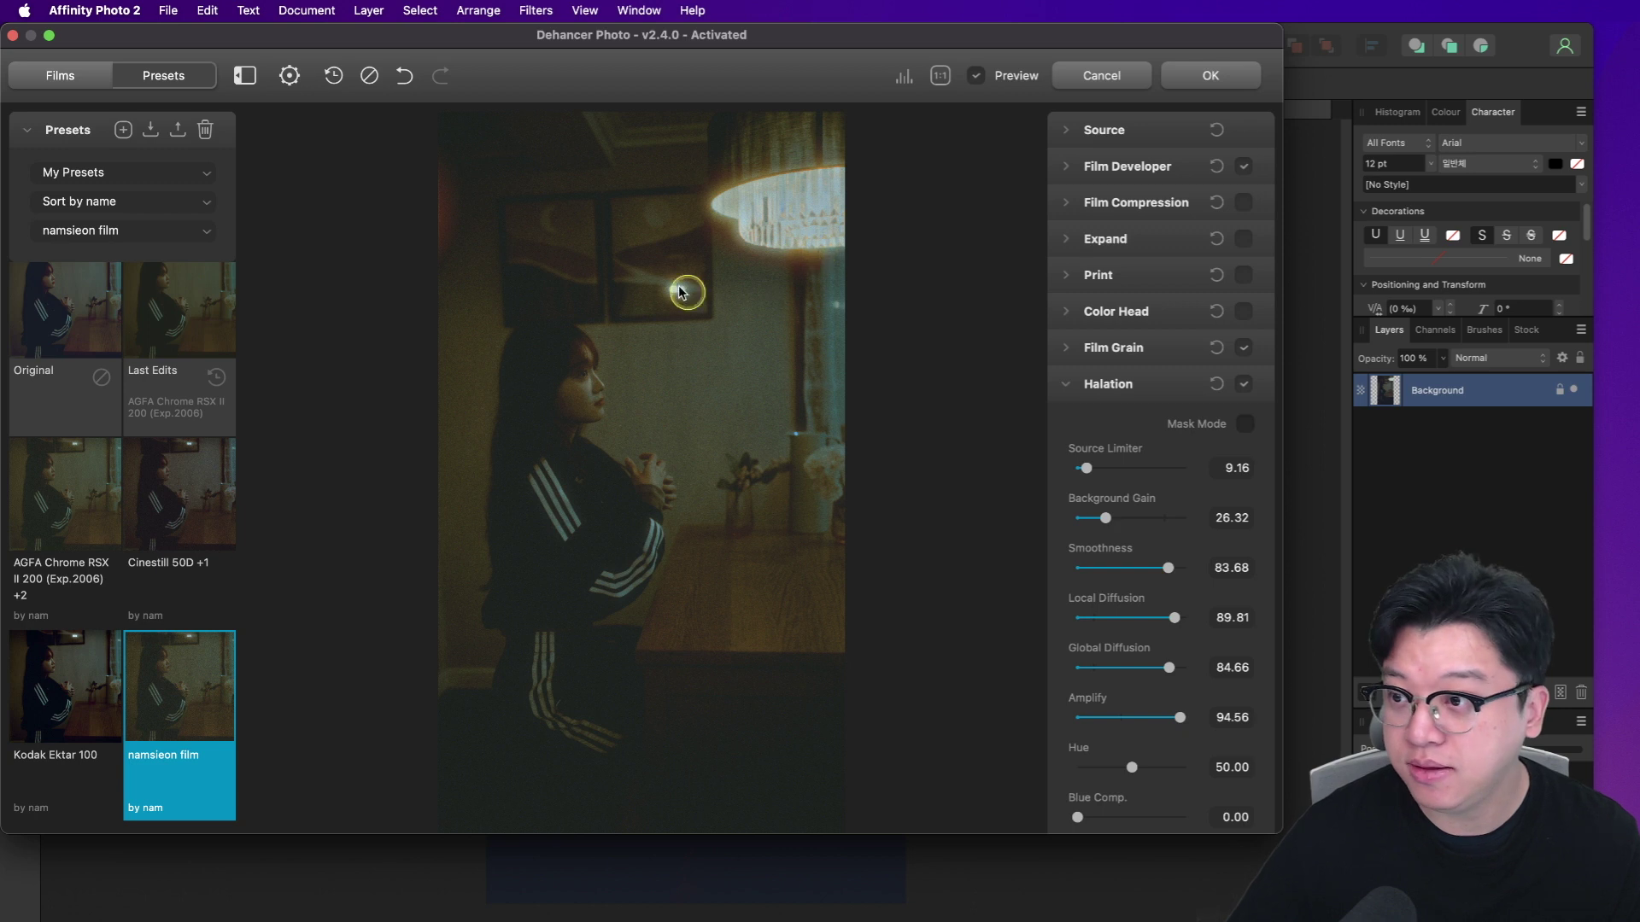
left_click(1210, 76)
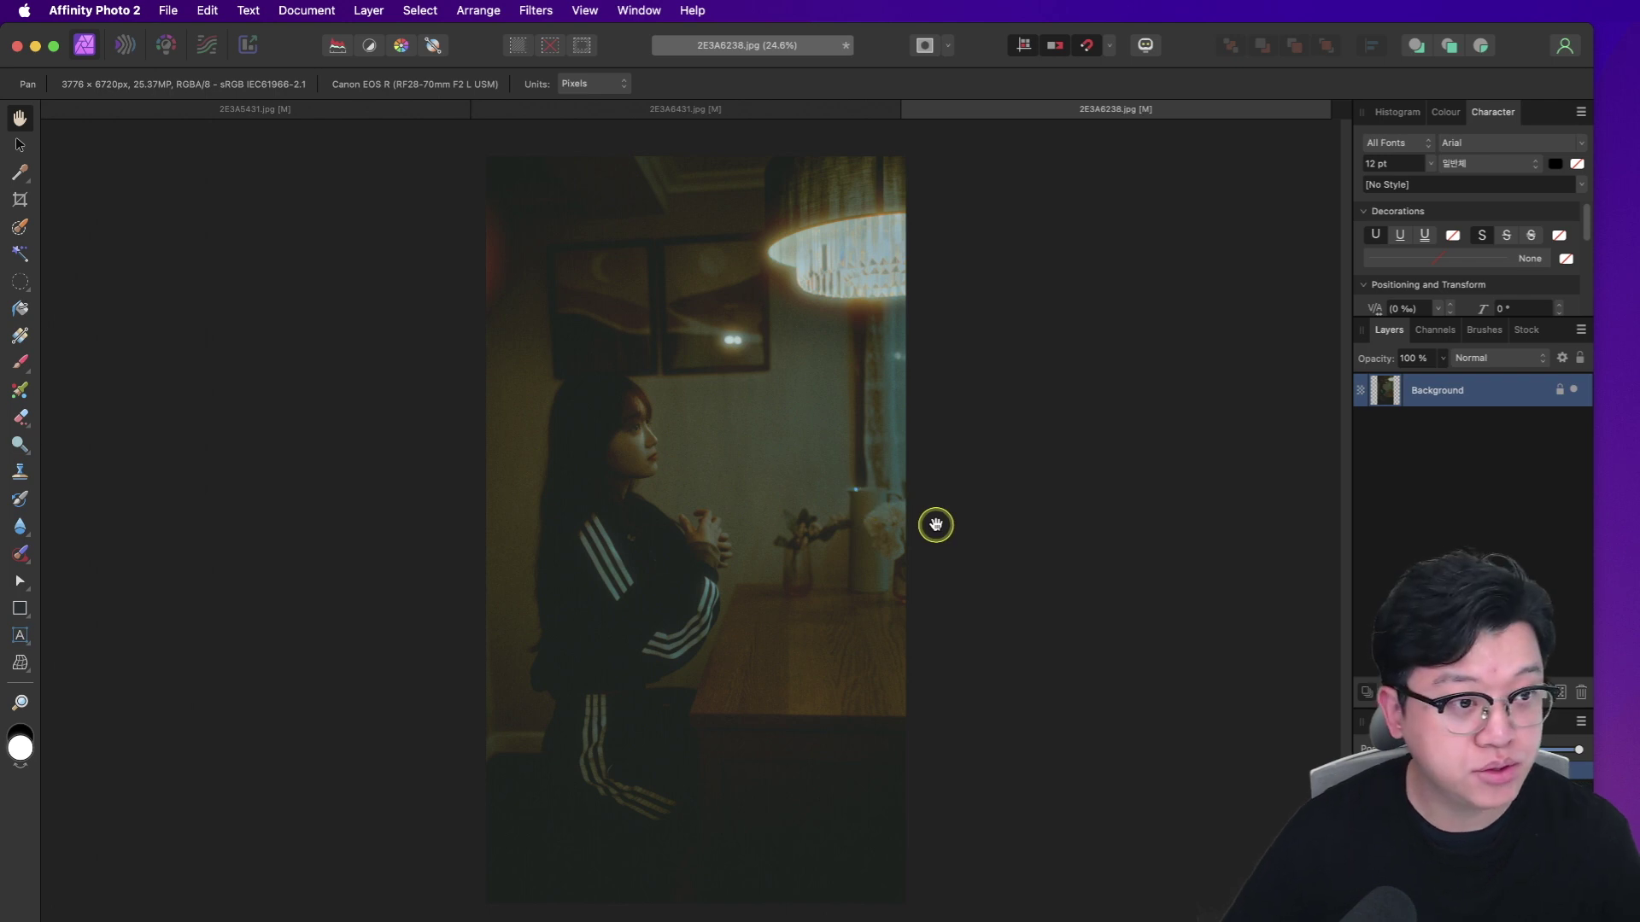
left_click_drag(977, 260, 1053, 274)
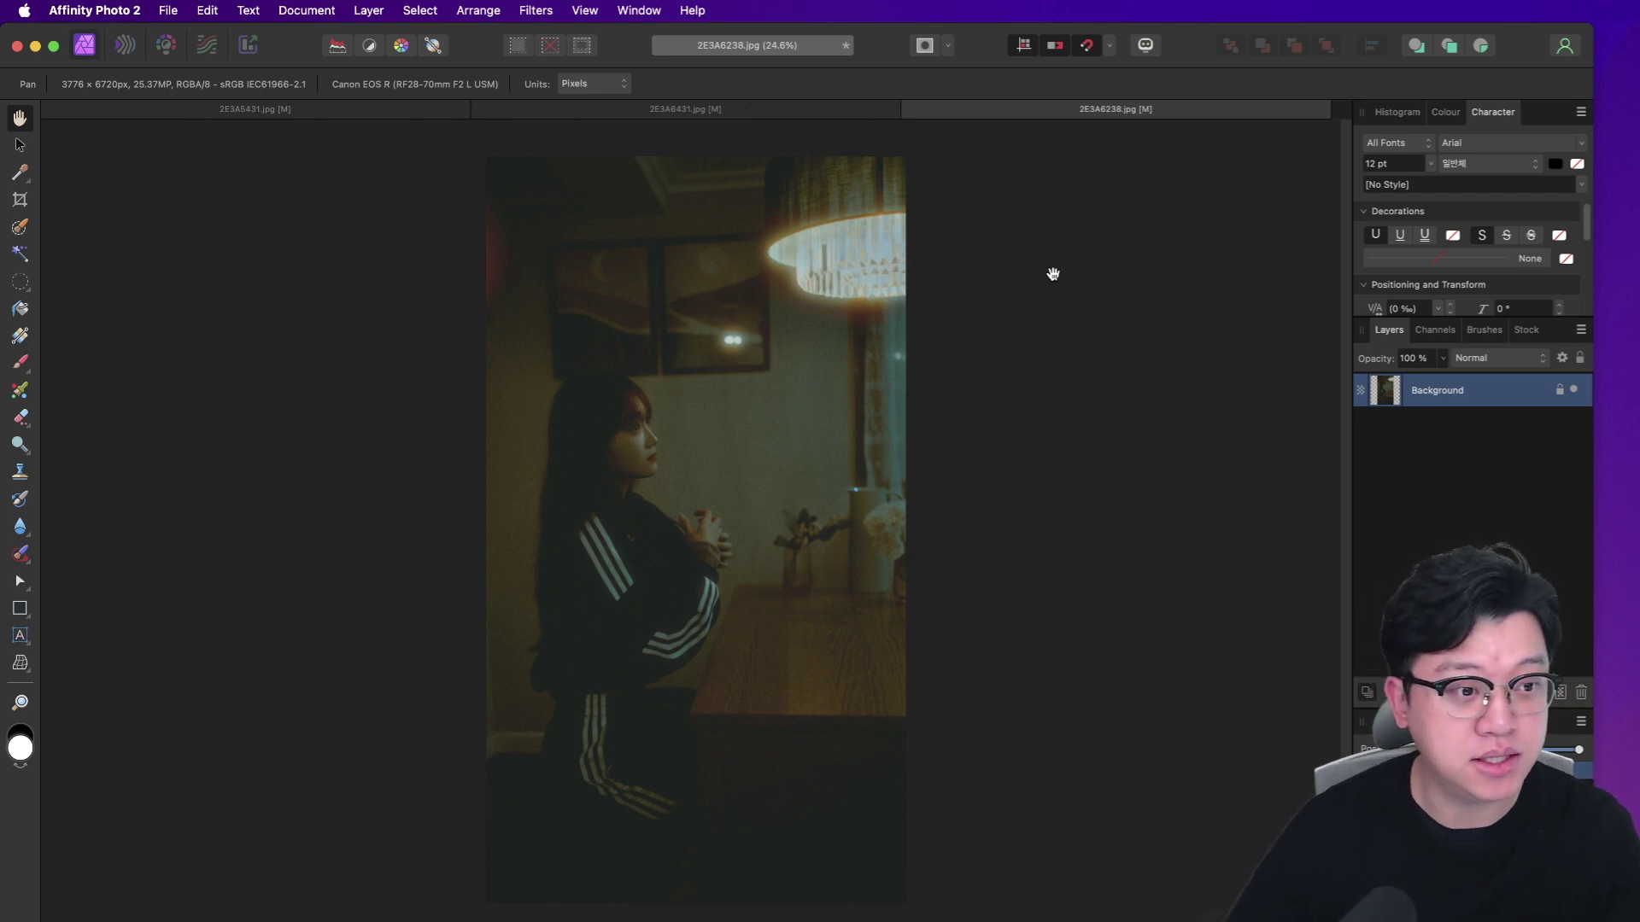
mouse_move(830, 423)
left_mouse_down()
mouse_move(623, 220)
mouse_move(850, 508)
left_mouse_up()
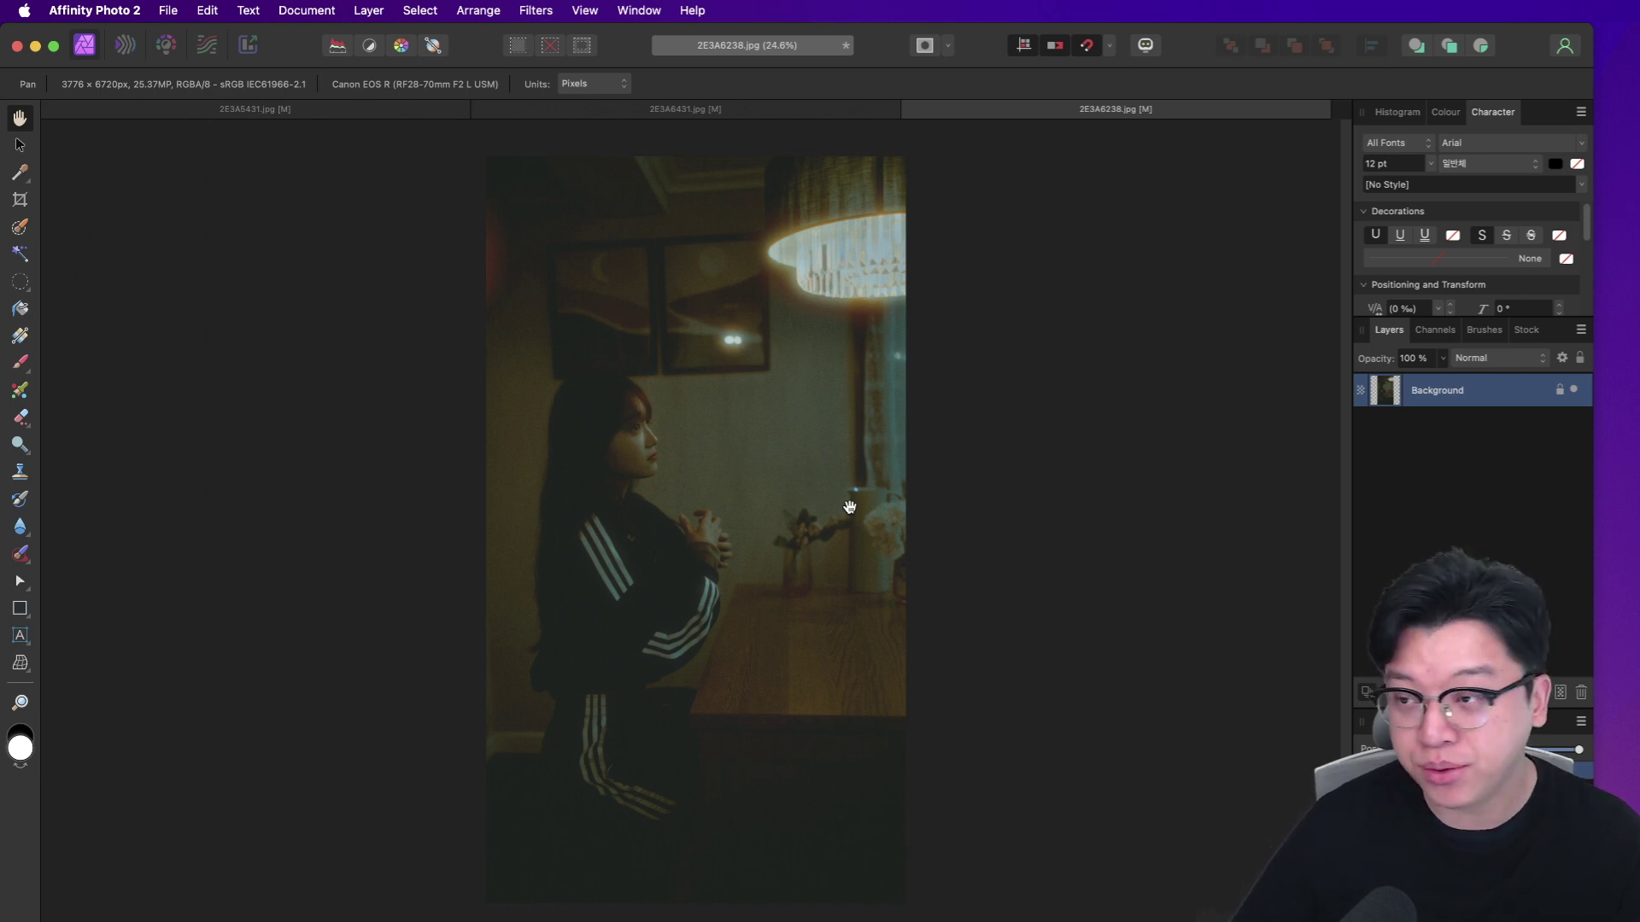
left_click(924, 485)
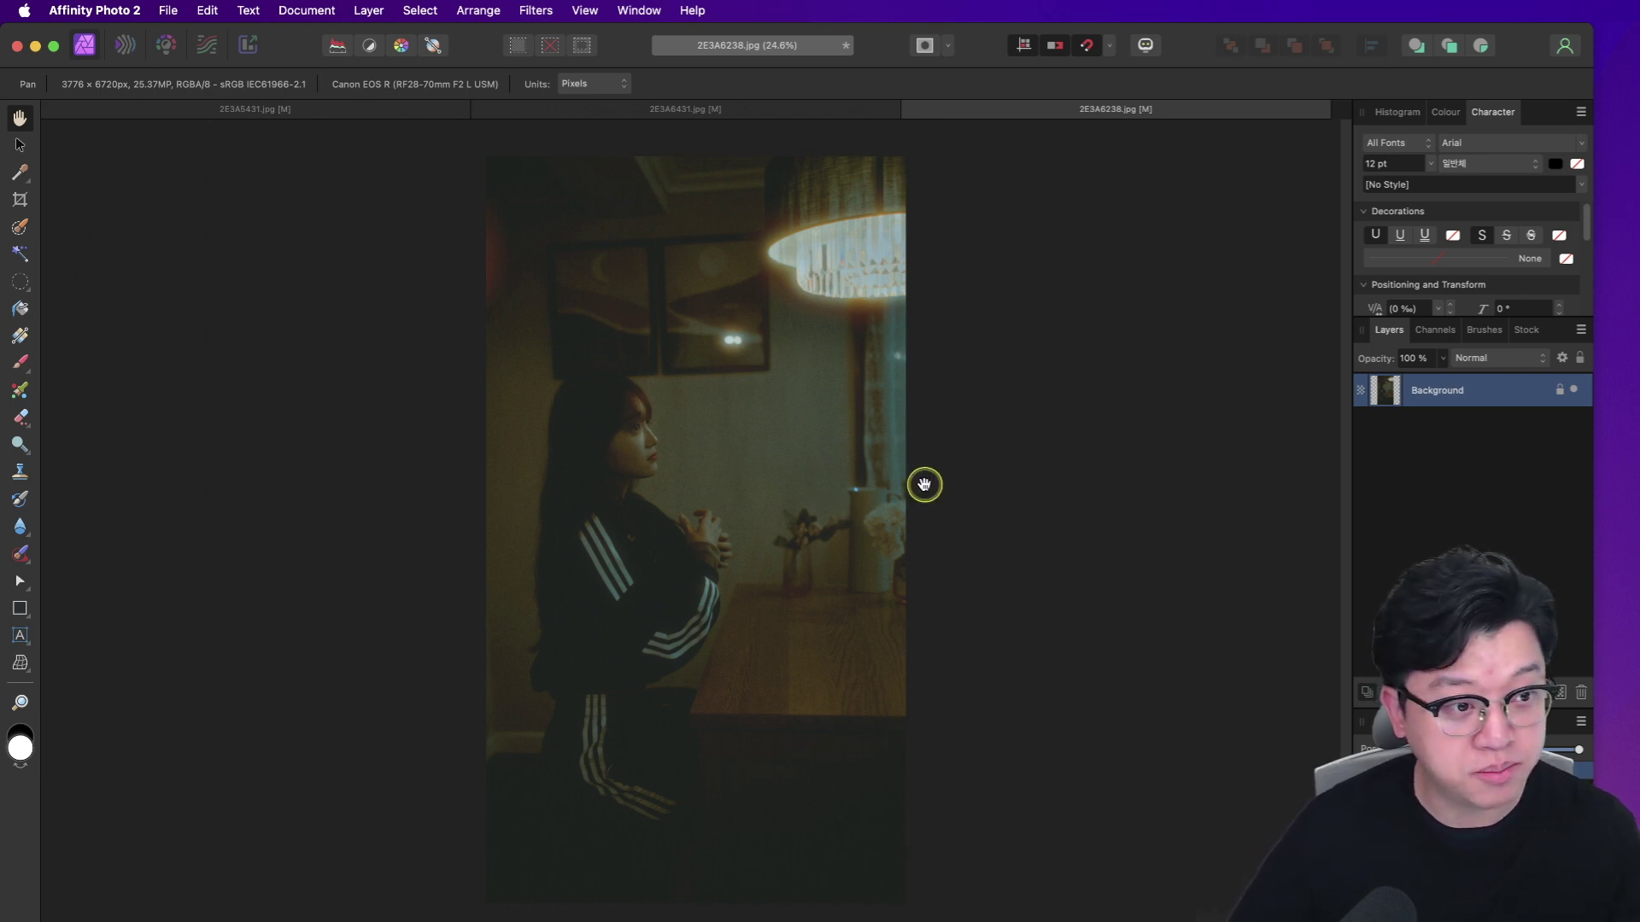
left_click_drag(924, 485, 934, 468)
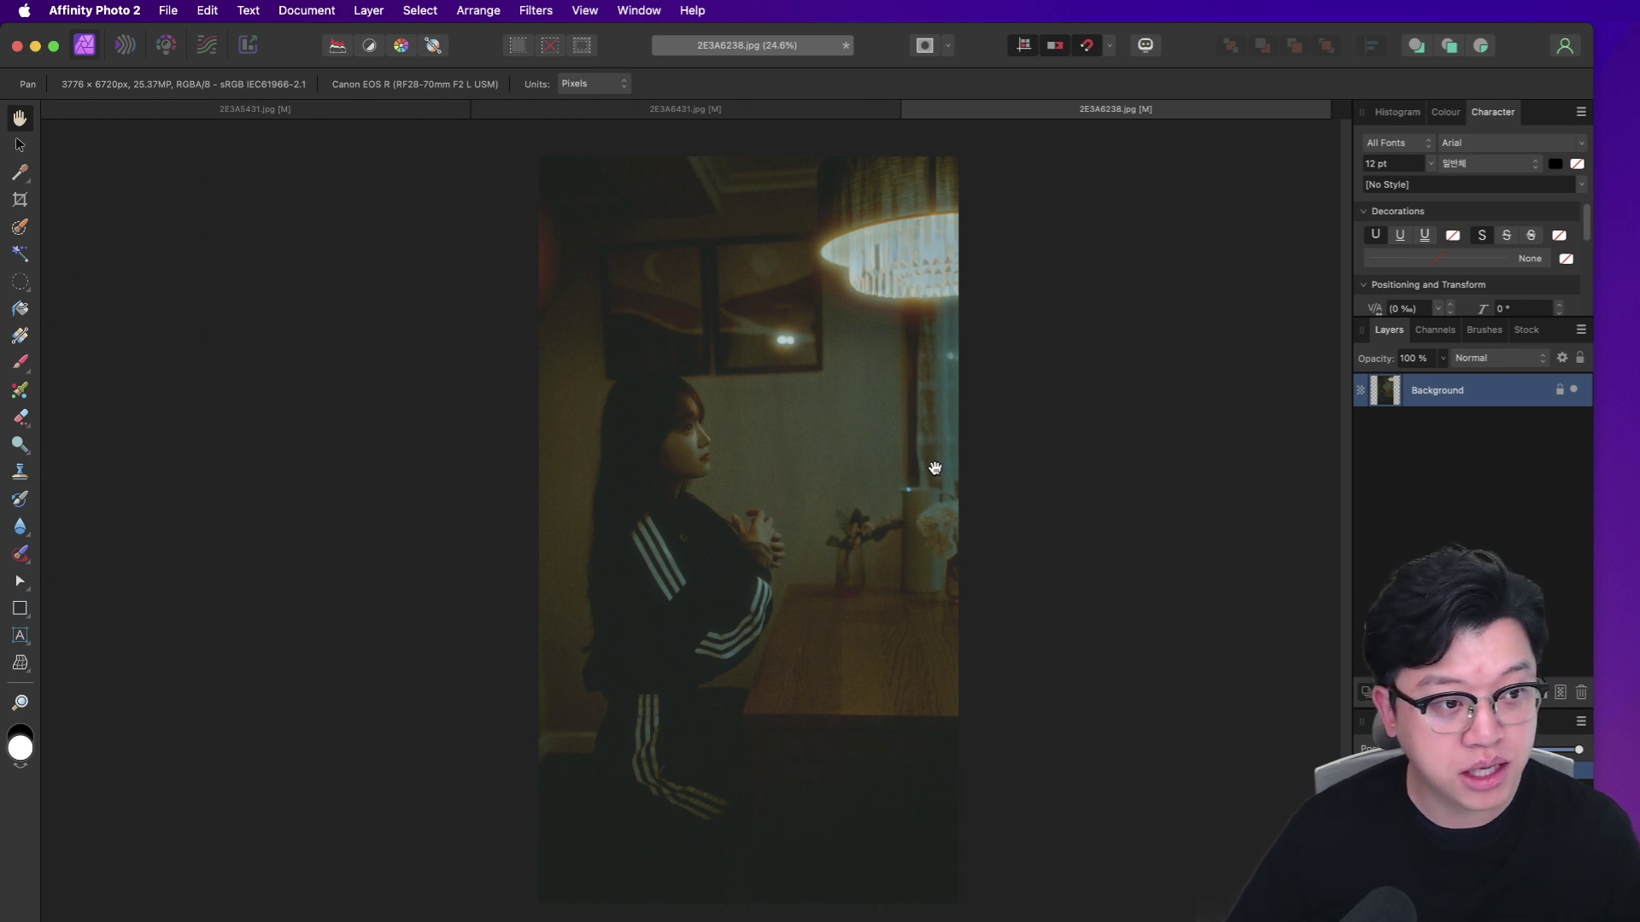
left_click_drag(1011, 406, 1018, 372)
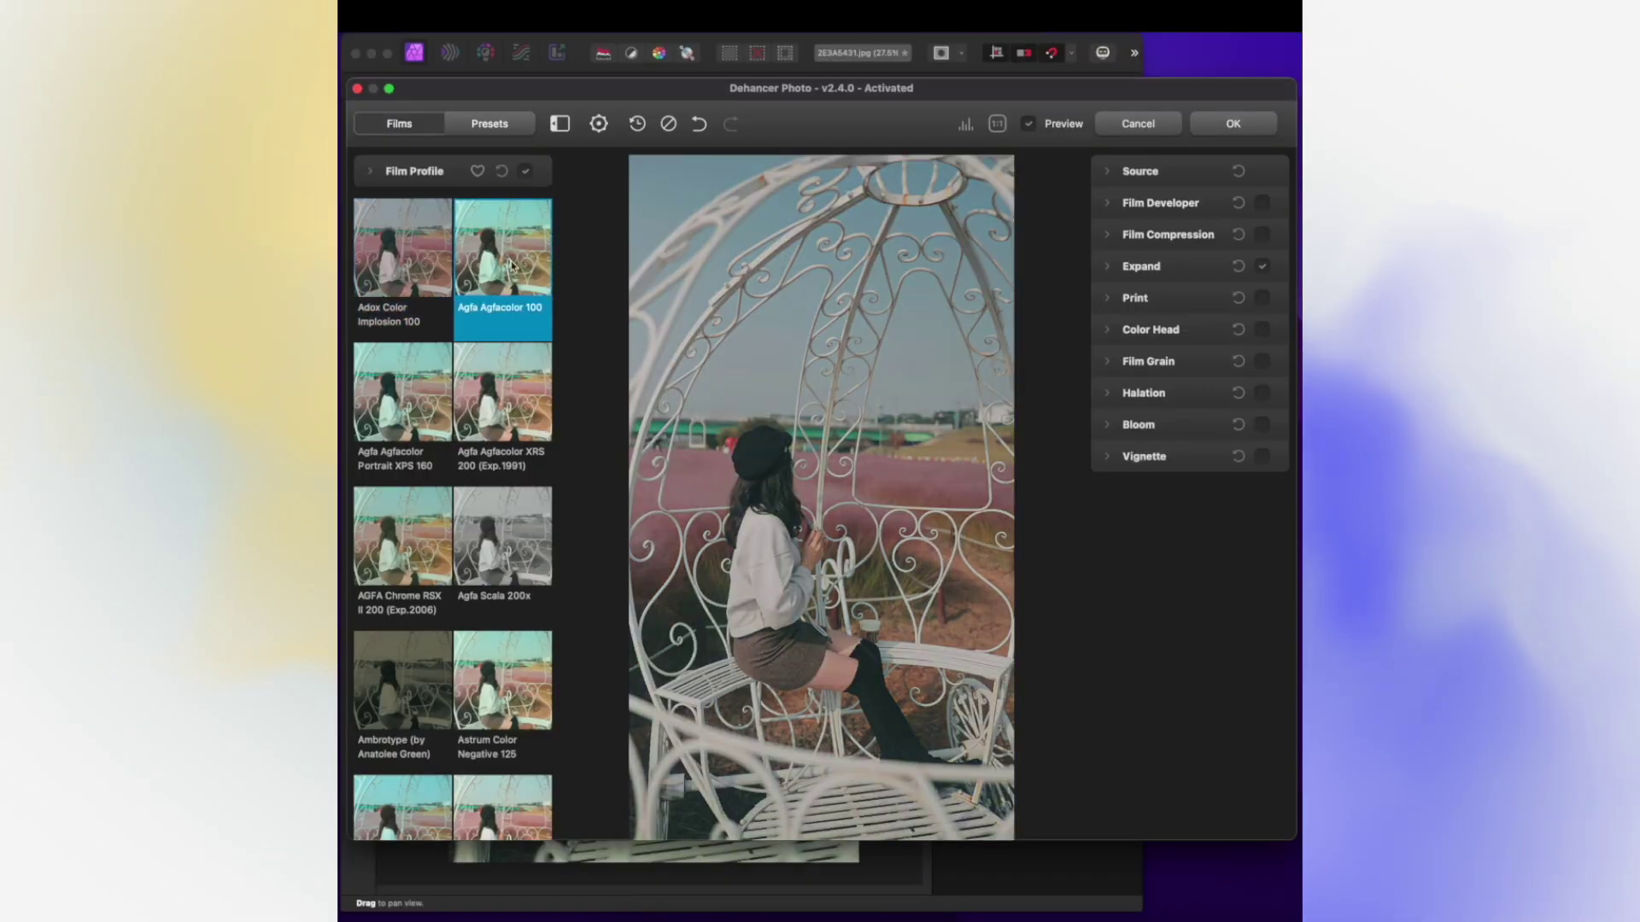
Step: Pick the Cinestill 50D film profile and enable Halation with Source Limiter around 18
key("Down")
key("Down")
key("Down")
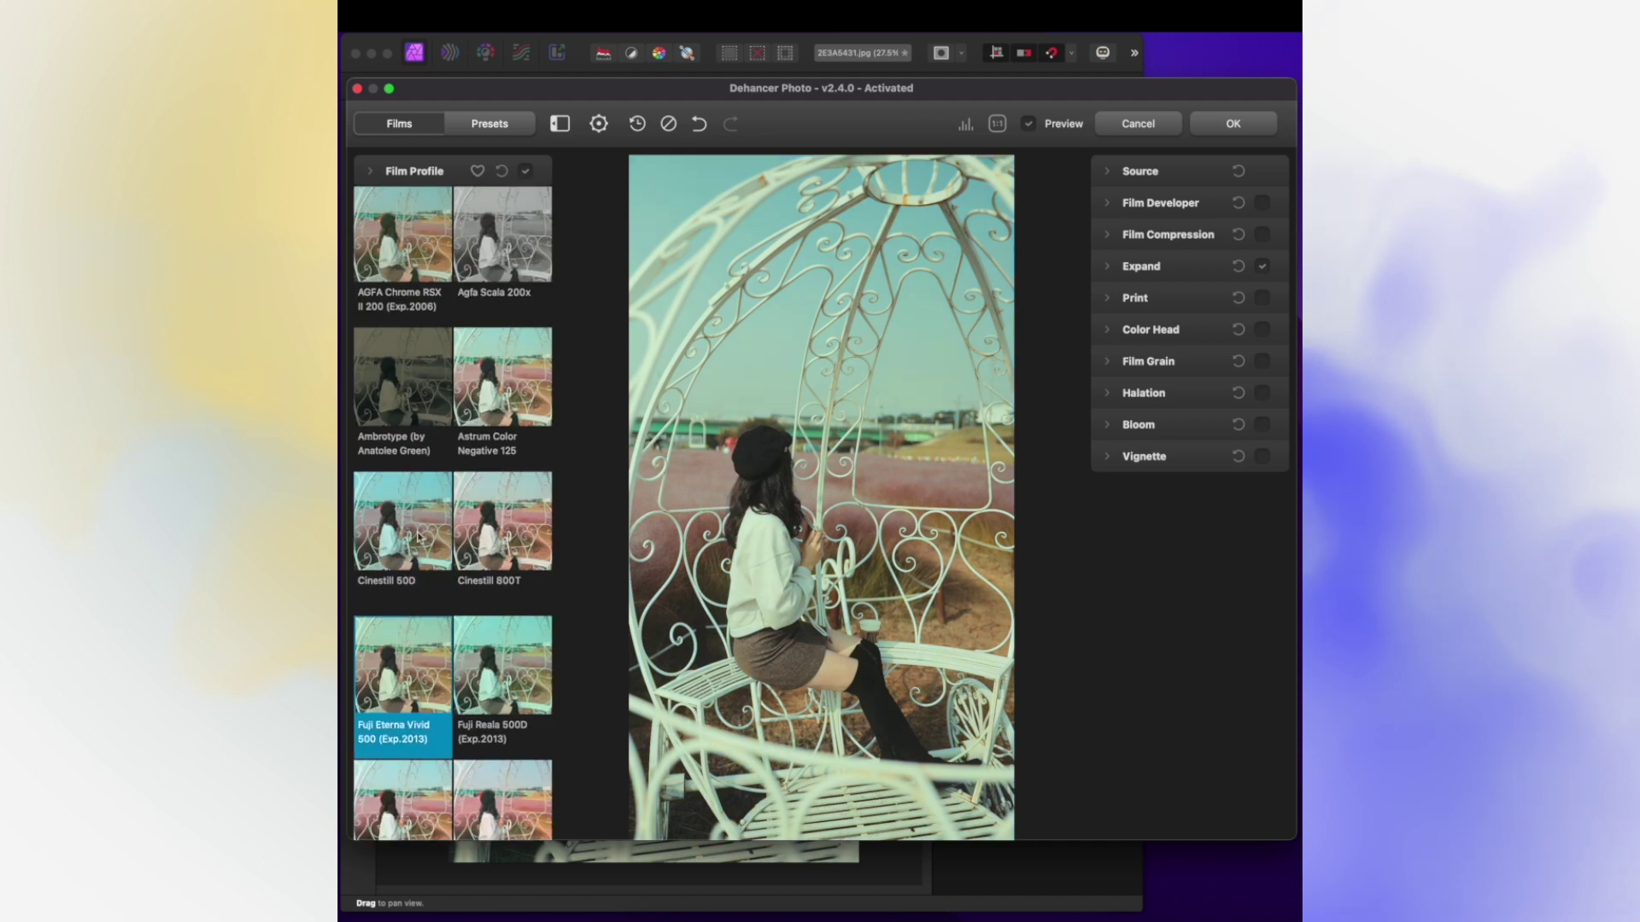
key("Down")
key("Down")
left_click(402, 523)
left_click(1143, 393)
mouse_move(1149, 467)
left_mouse_down()
mouse_move(1133, 467)
mouse_move(1212, 510)
mouse_move(1151, 467)
left_mouse_up()
Step: Fine-tune halation Background Gain, Smoothness and Local Diffusion, and soften the bloom
left_click(886, 689)
left_click(886, 689)
left_click_drag(1116, 553, 1149, 554)
left_click_drag(1130, 597, 1176, 641)
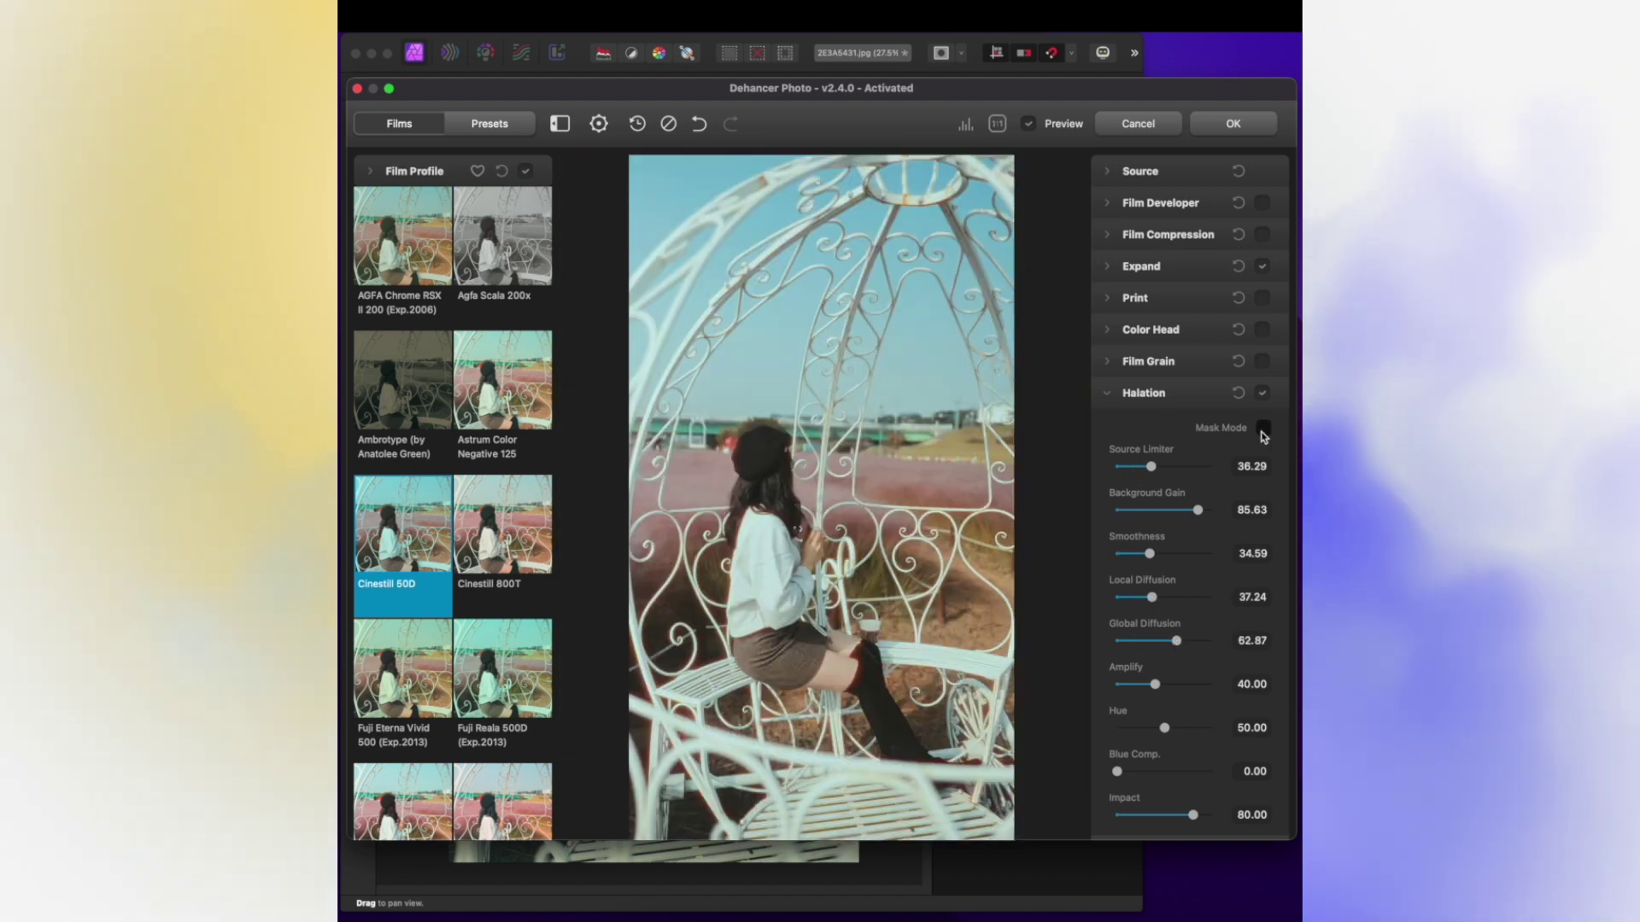
scroll(1256, 449, "down", 5)
left_click_drag(1146, 483, 1184, 569)
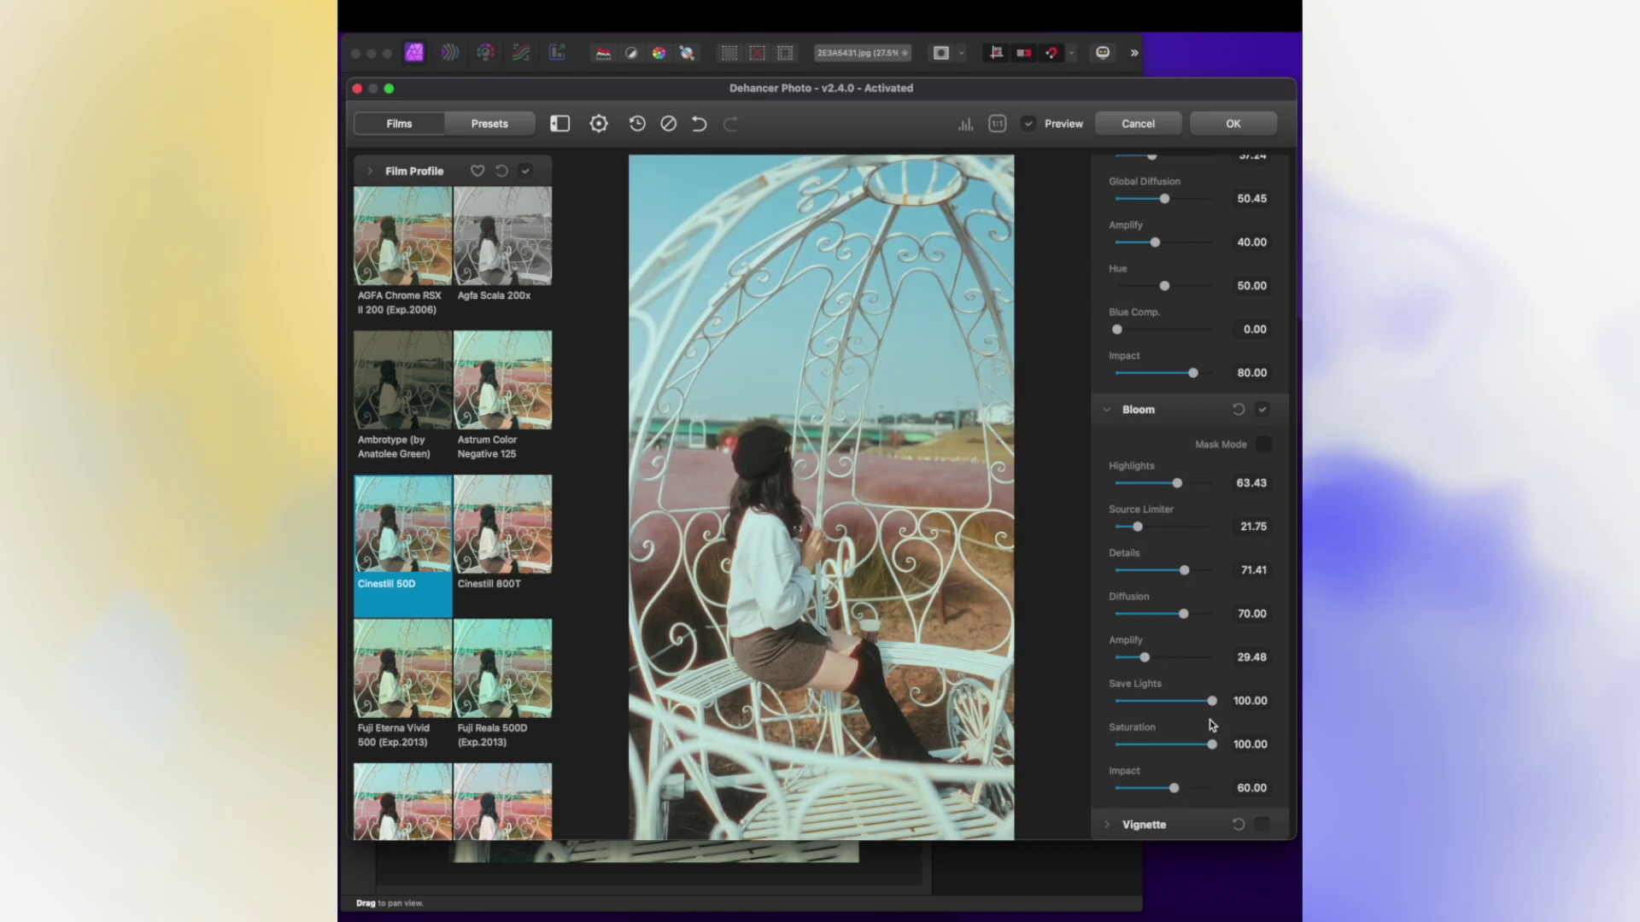
scroll(1107, 333, "up", 15)
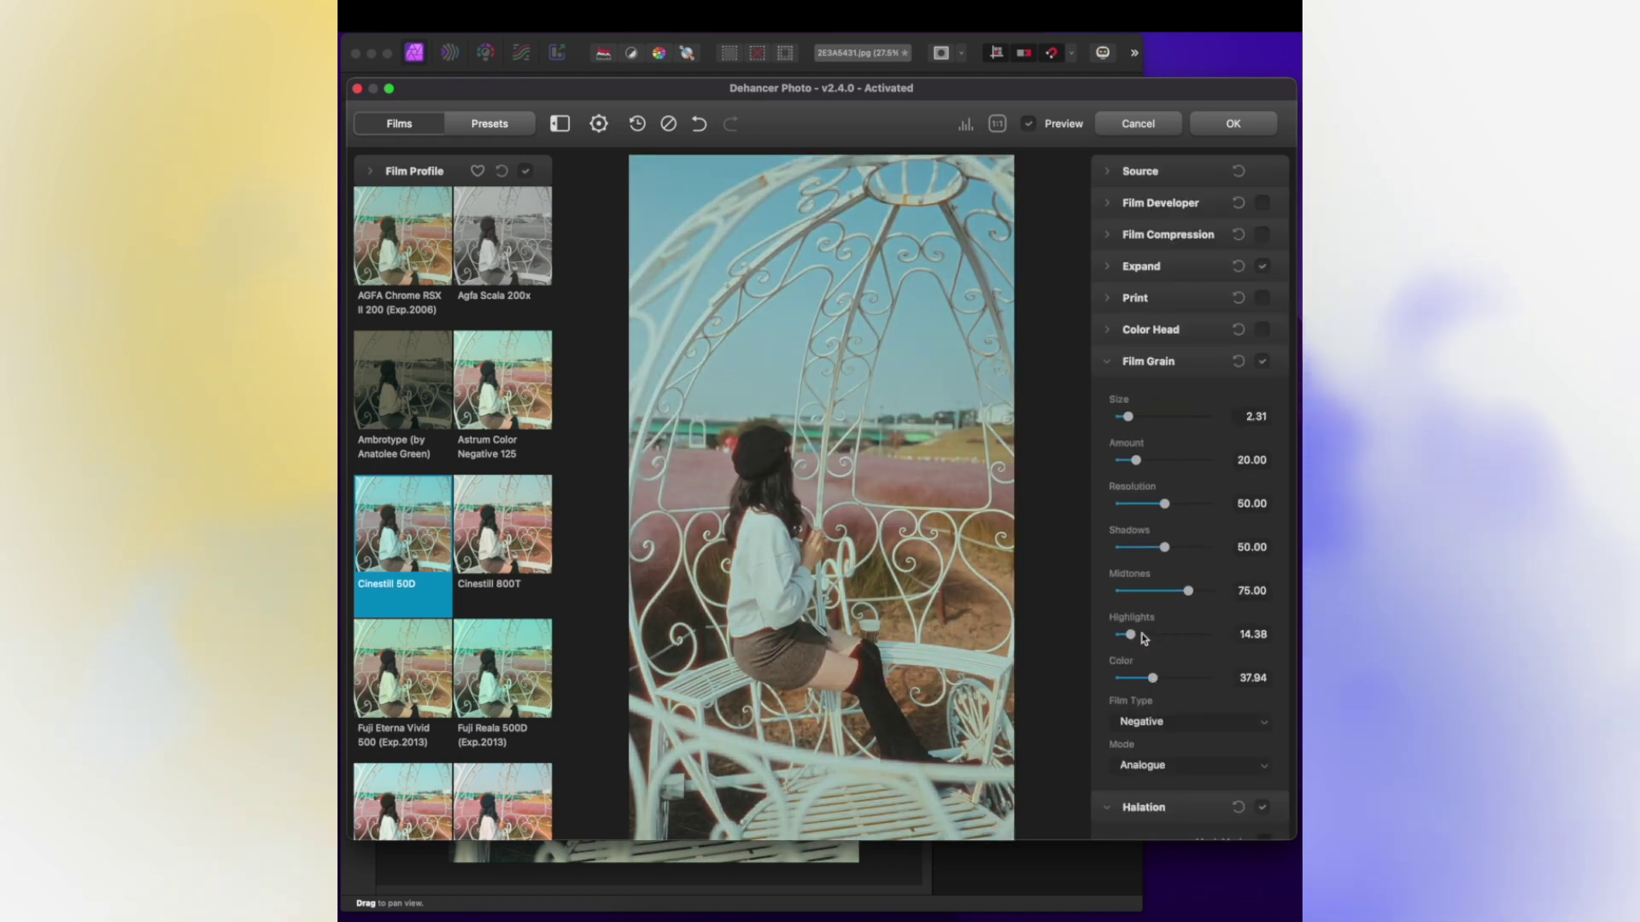
Step: Set Color Head Yellow-Blue to 3.30 and Magenta-Green to 7.38, resetting Cyan-Red to zero
left_click(1148, 361)
left_click(1151, 330)
mouse_move(1164, 386)
left_mouse_down()
mouse_move(1136, 386)
mouse_move(1166, 385)
left_mouse_up()
left_click_drag(1164, 429, 1171, 429)
left_click_drag(1164, 473, 1157, 476)
double_click(1161, 471)
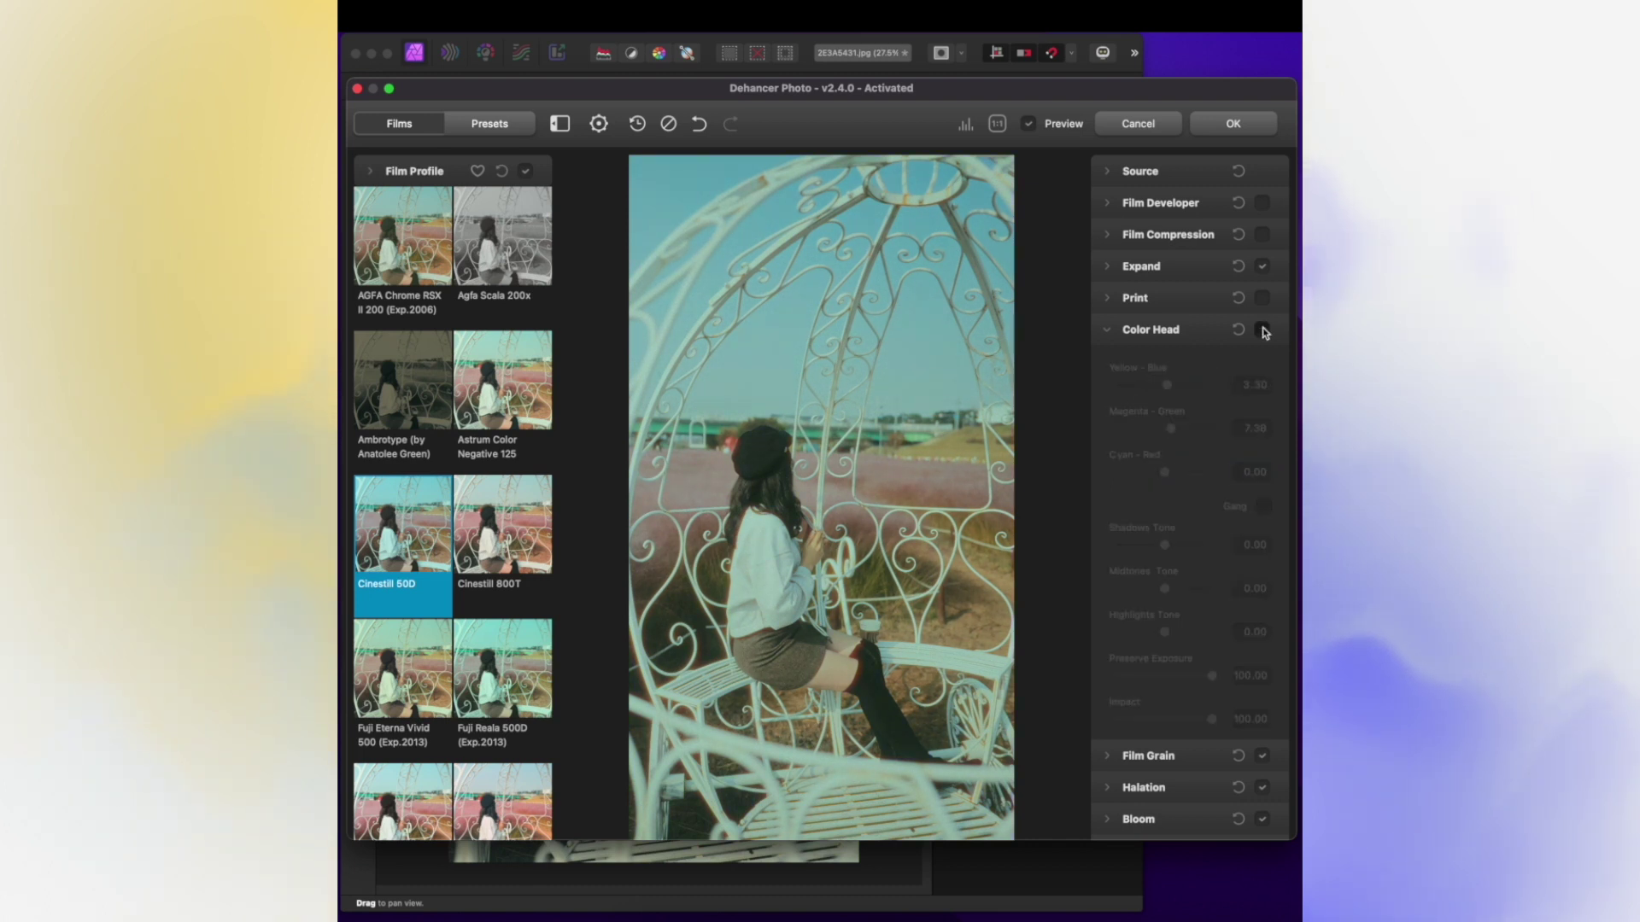
left_click(1150, 330)
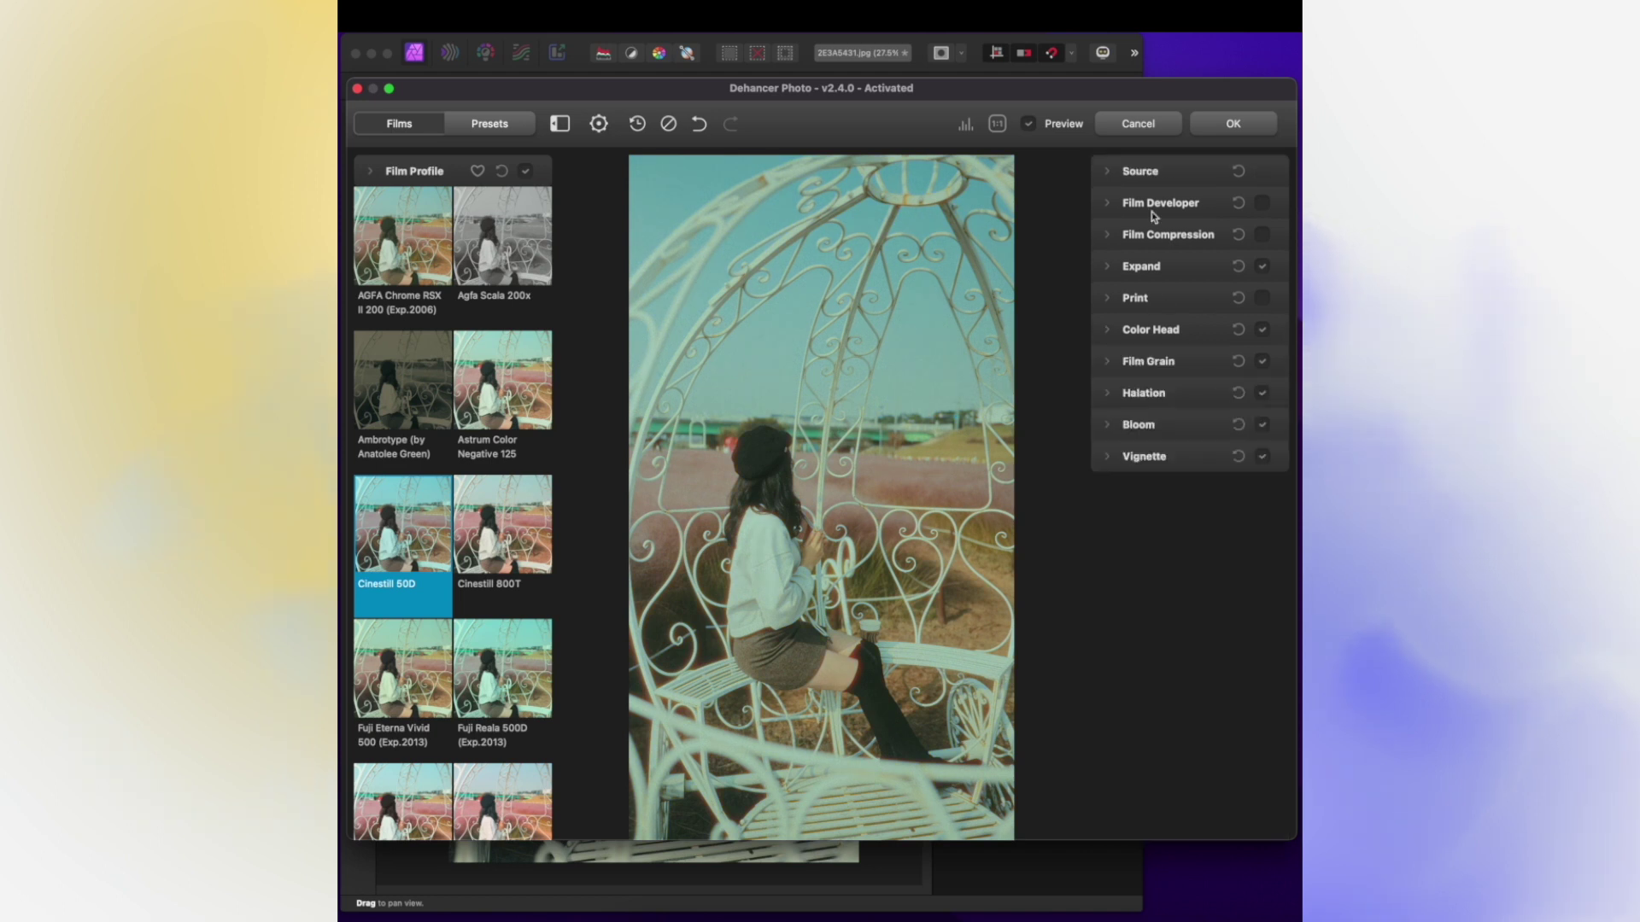
Step: Lower the Film Developer Contrast Boost and reset Gamma Correction to zero
left_click(1159, 202)
left_click_drag(1145, 258, 1149, 300)
double_click(1164, 302)
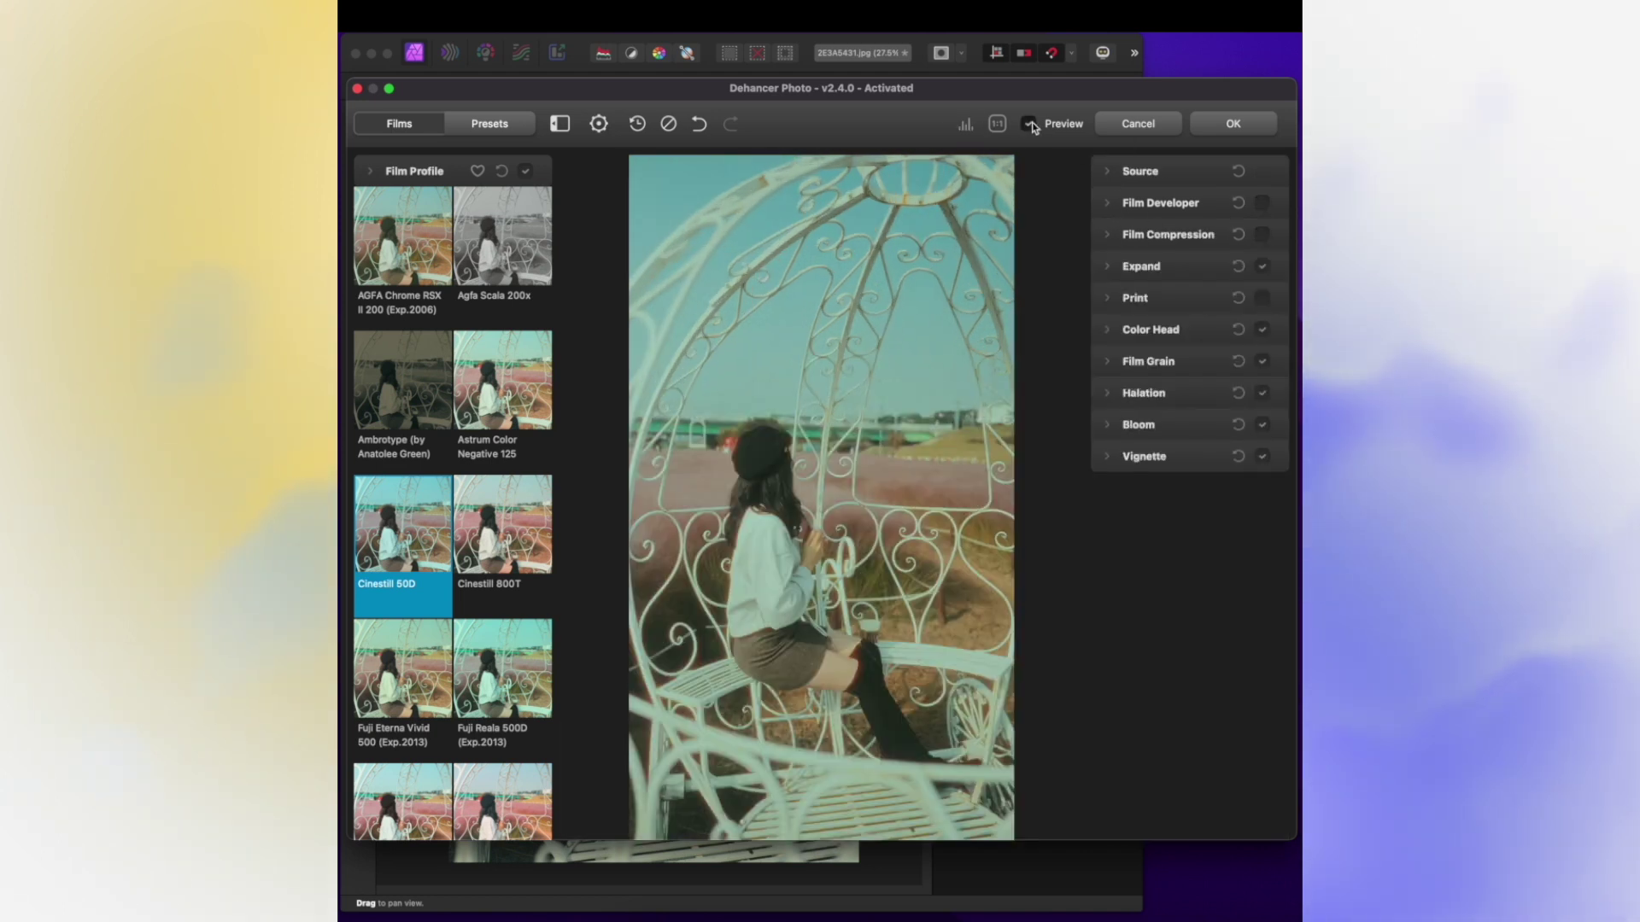
left_click(996, 123)
left_click(1151, 329)
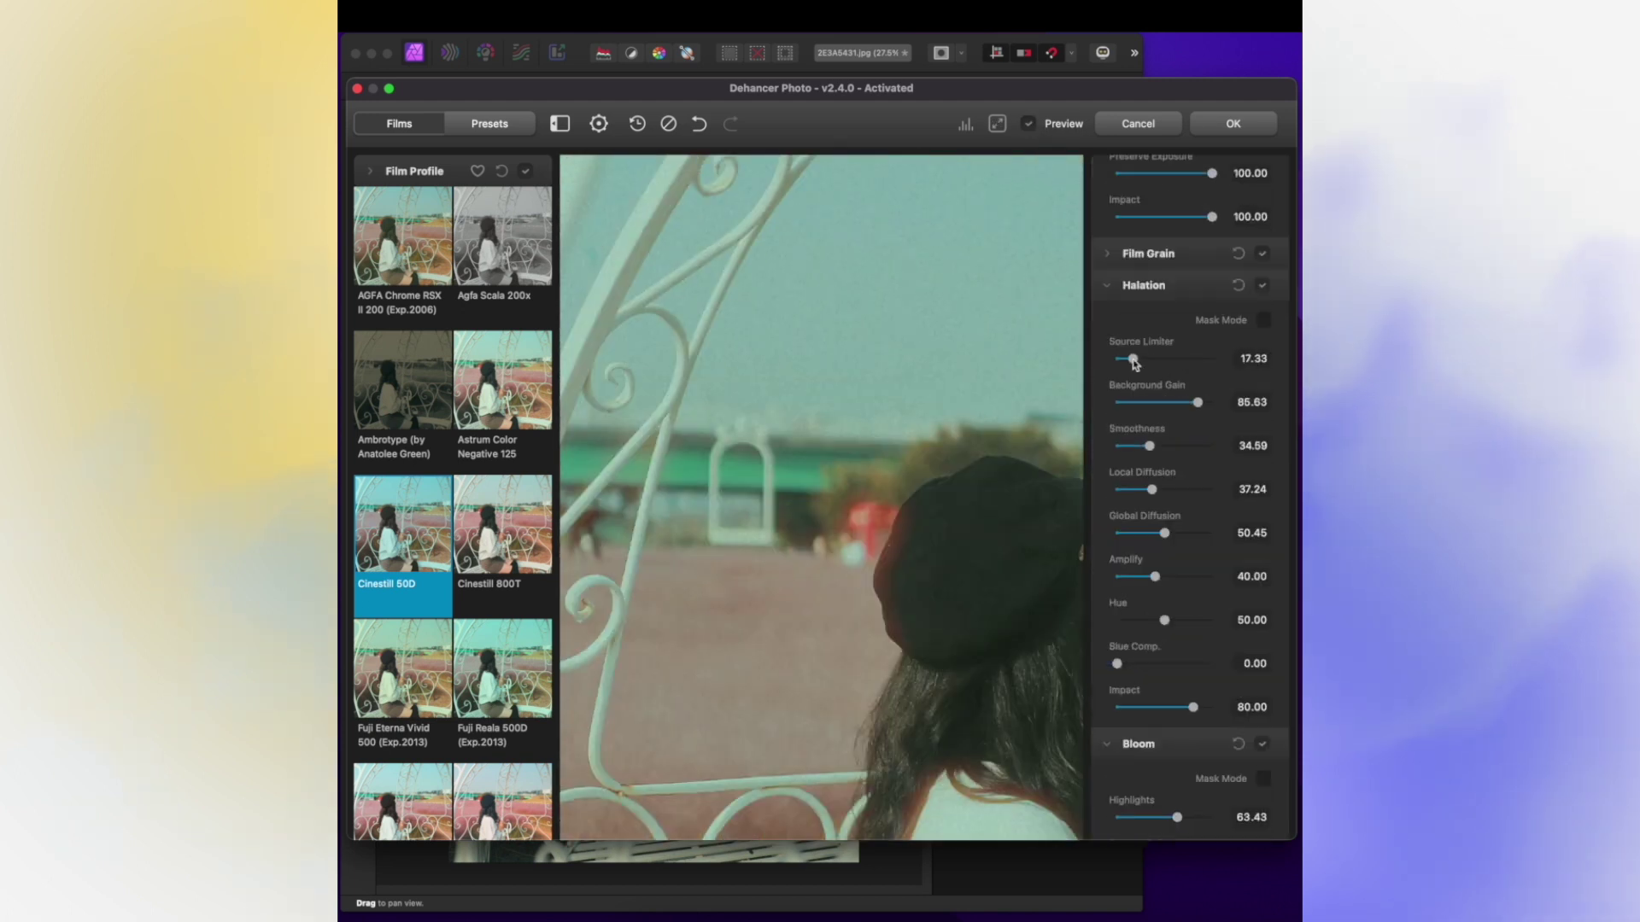
scroll(1164, 658, "down", 3)
scroll(1164, 428, "up", 1)
Step: Cut halation Local Diffusion to about 5.20 and apply the film look to the photo
left_click_drag(1151, 379, 1122, 378)
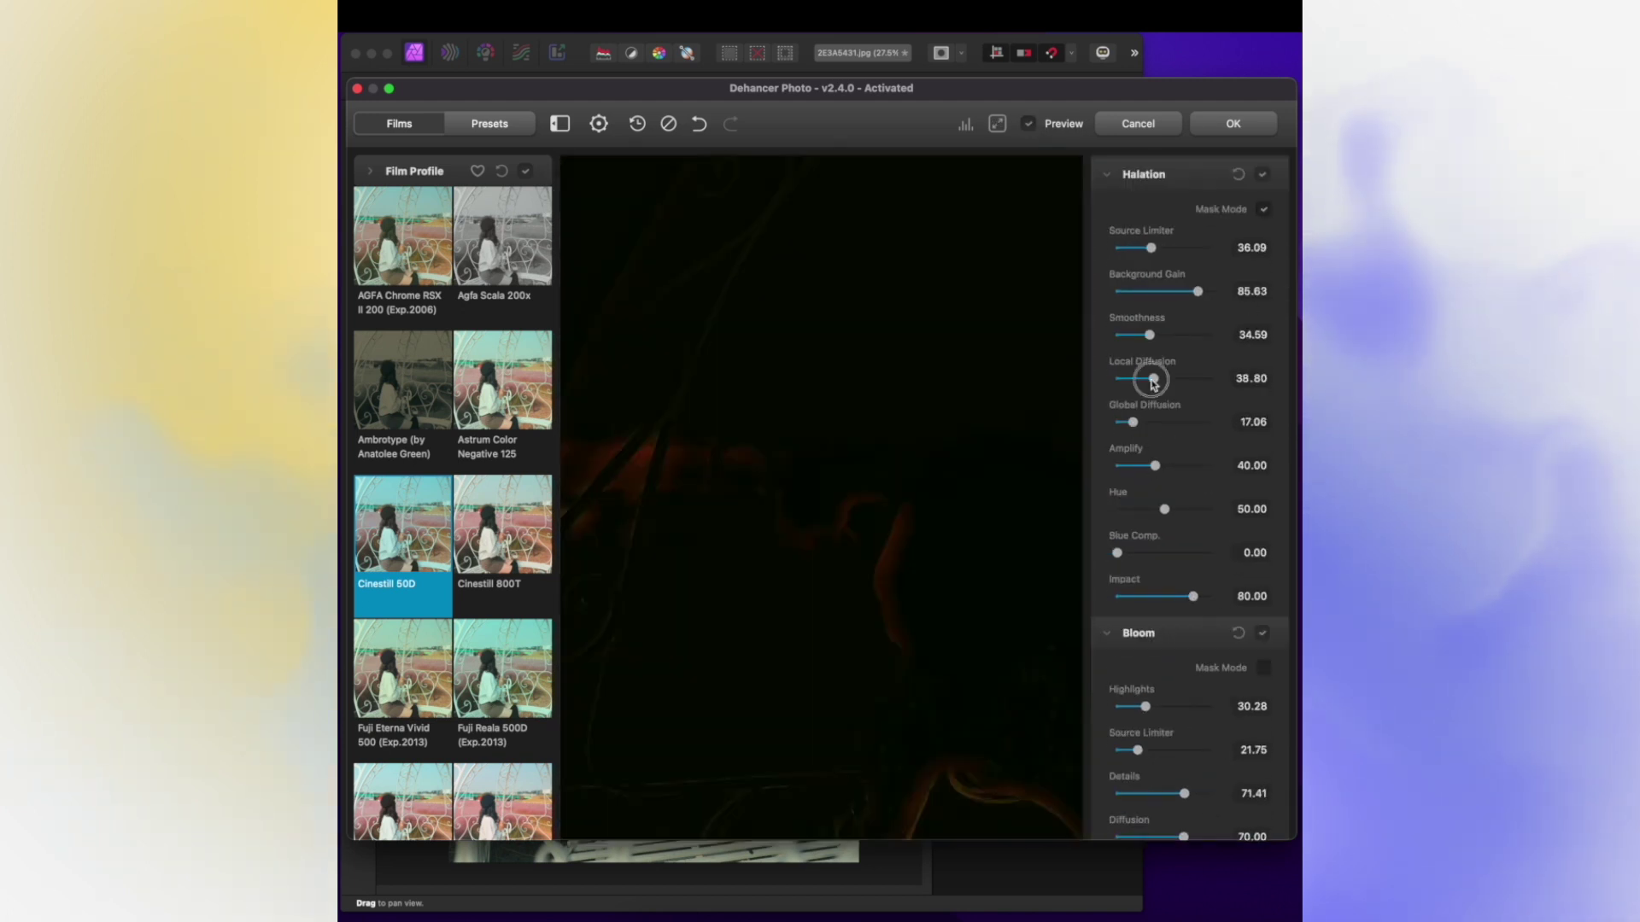
left_click(1263, 209)
key("super+0")
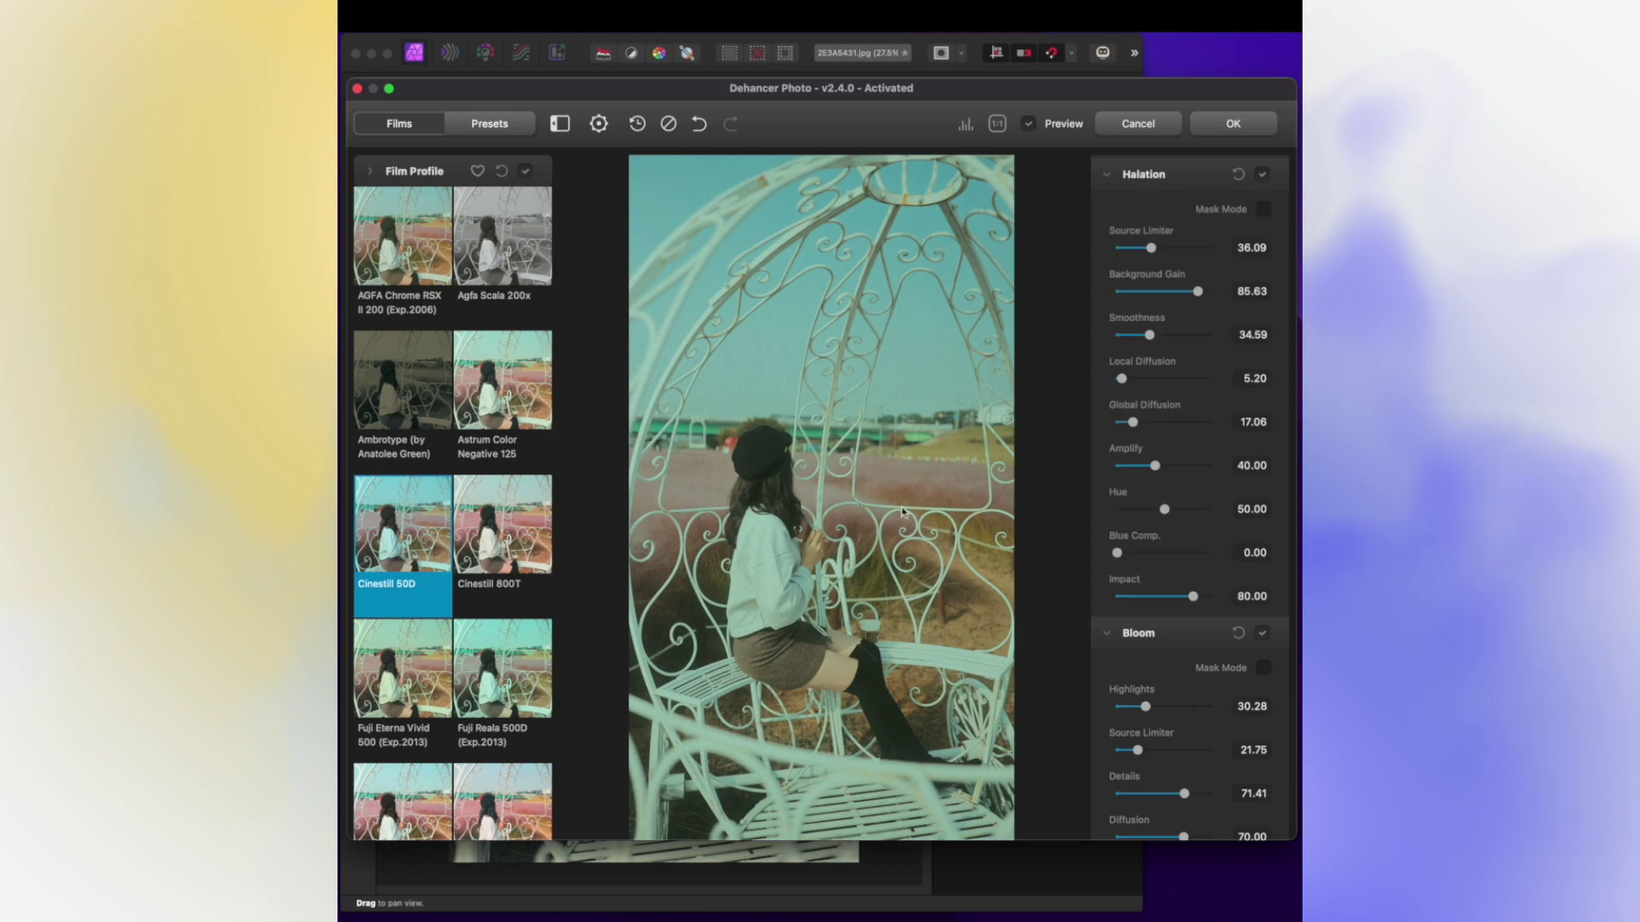
scroll(1196, 256, "down", 2)
left_click(1233, 123)
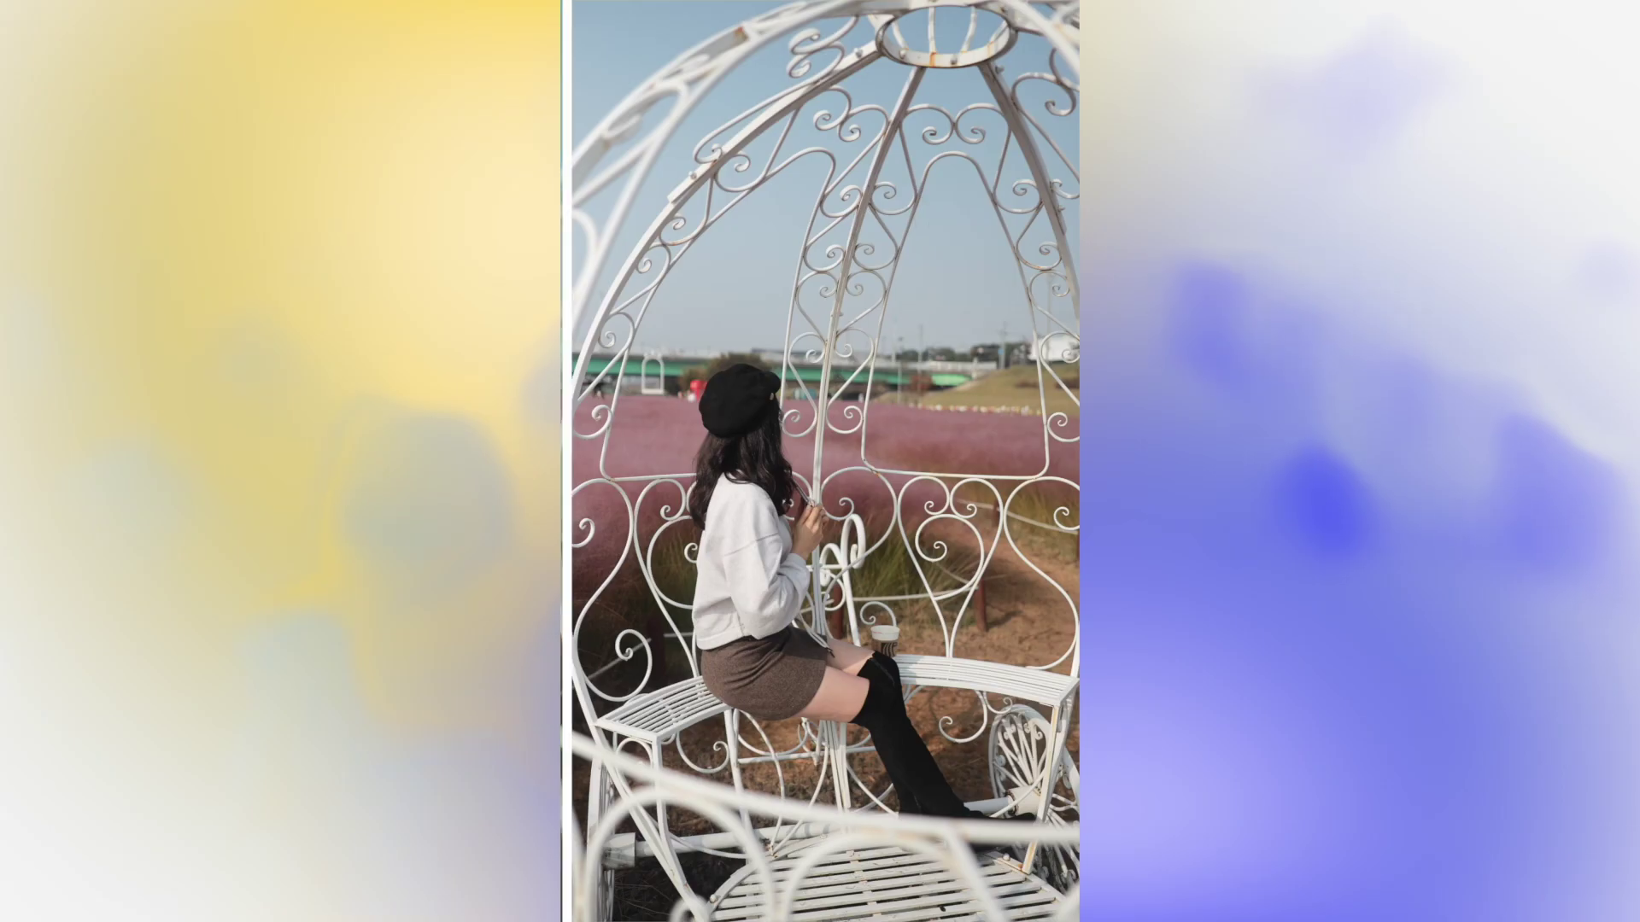